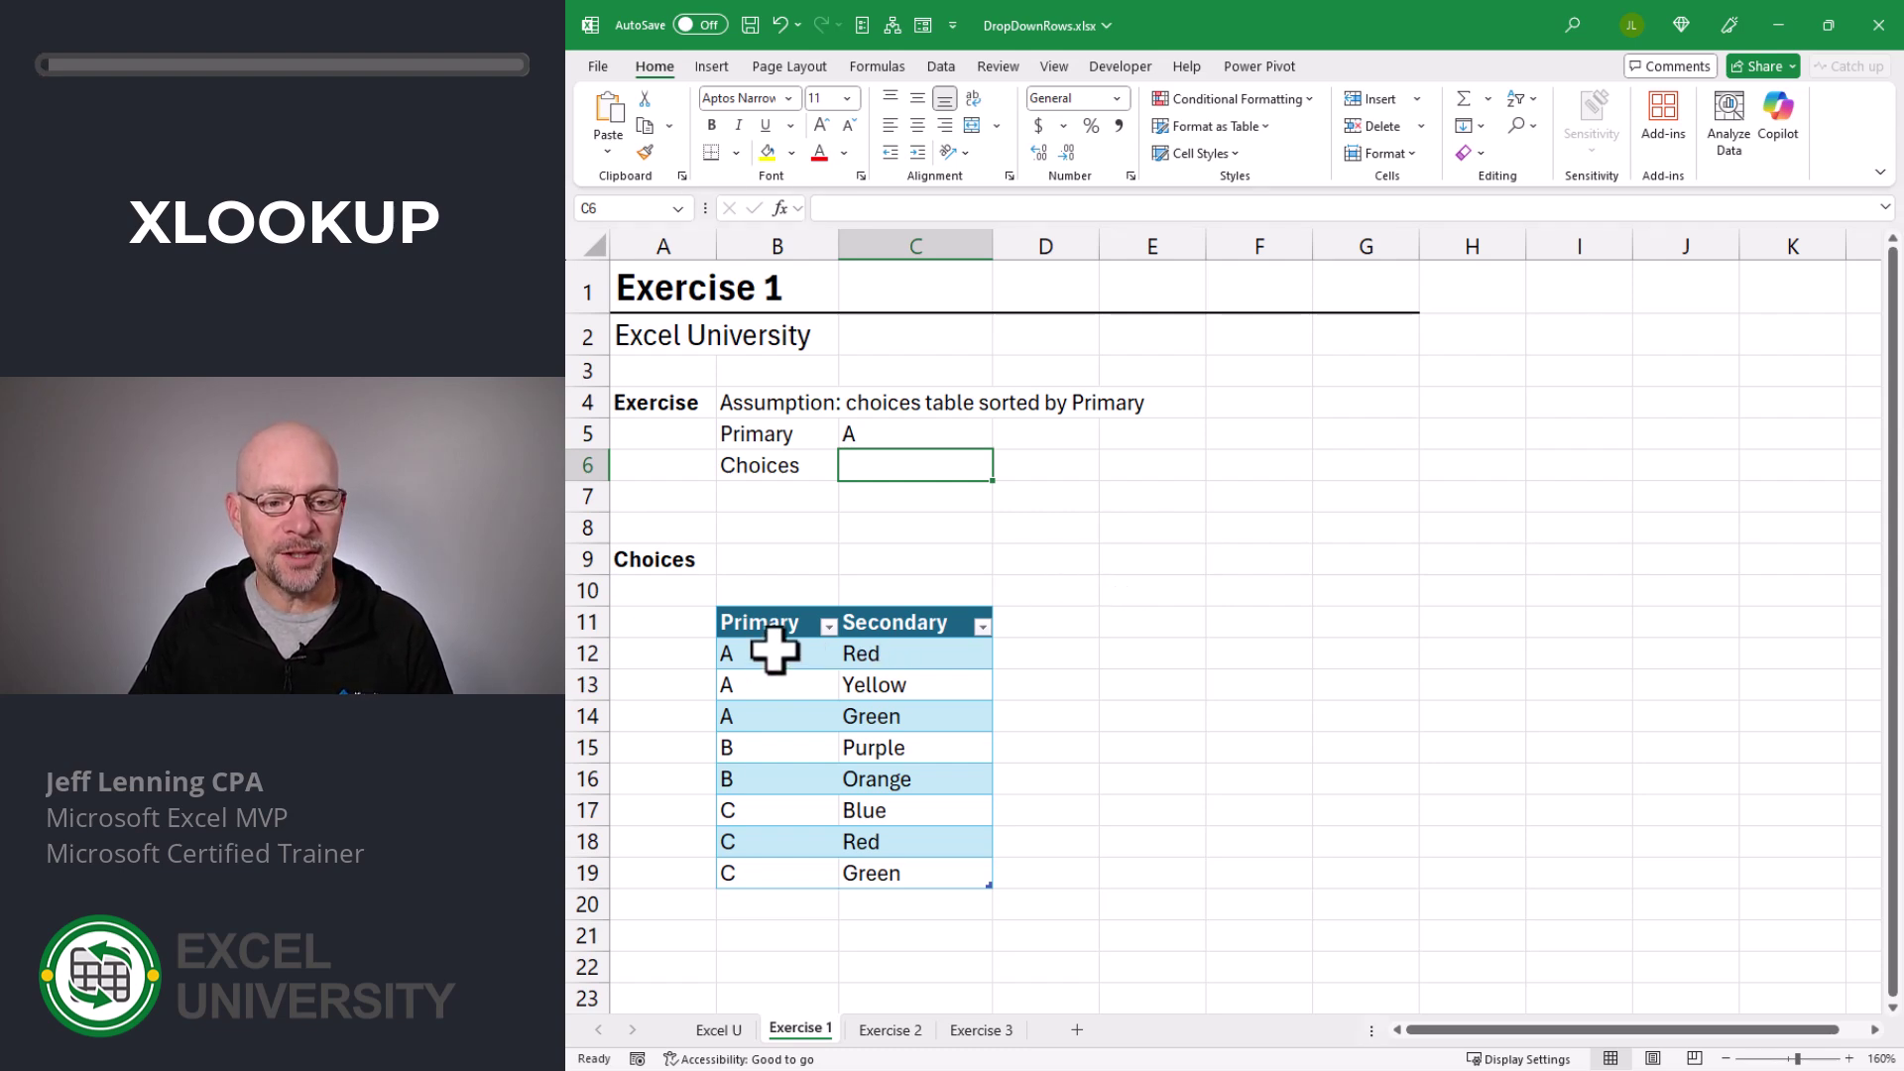
Step: Review the choices table: the A, B and C Primary rows, their Secondary choices, and the empty row below
{"action": "left_click_drag", "start_coordinate": [774, 652], "coordinate": [774, 721]}
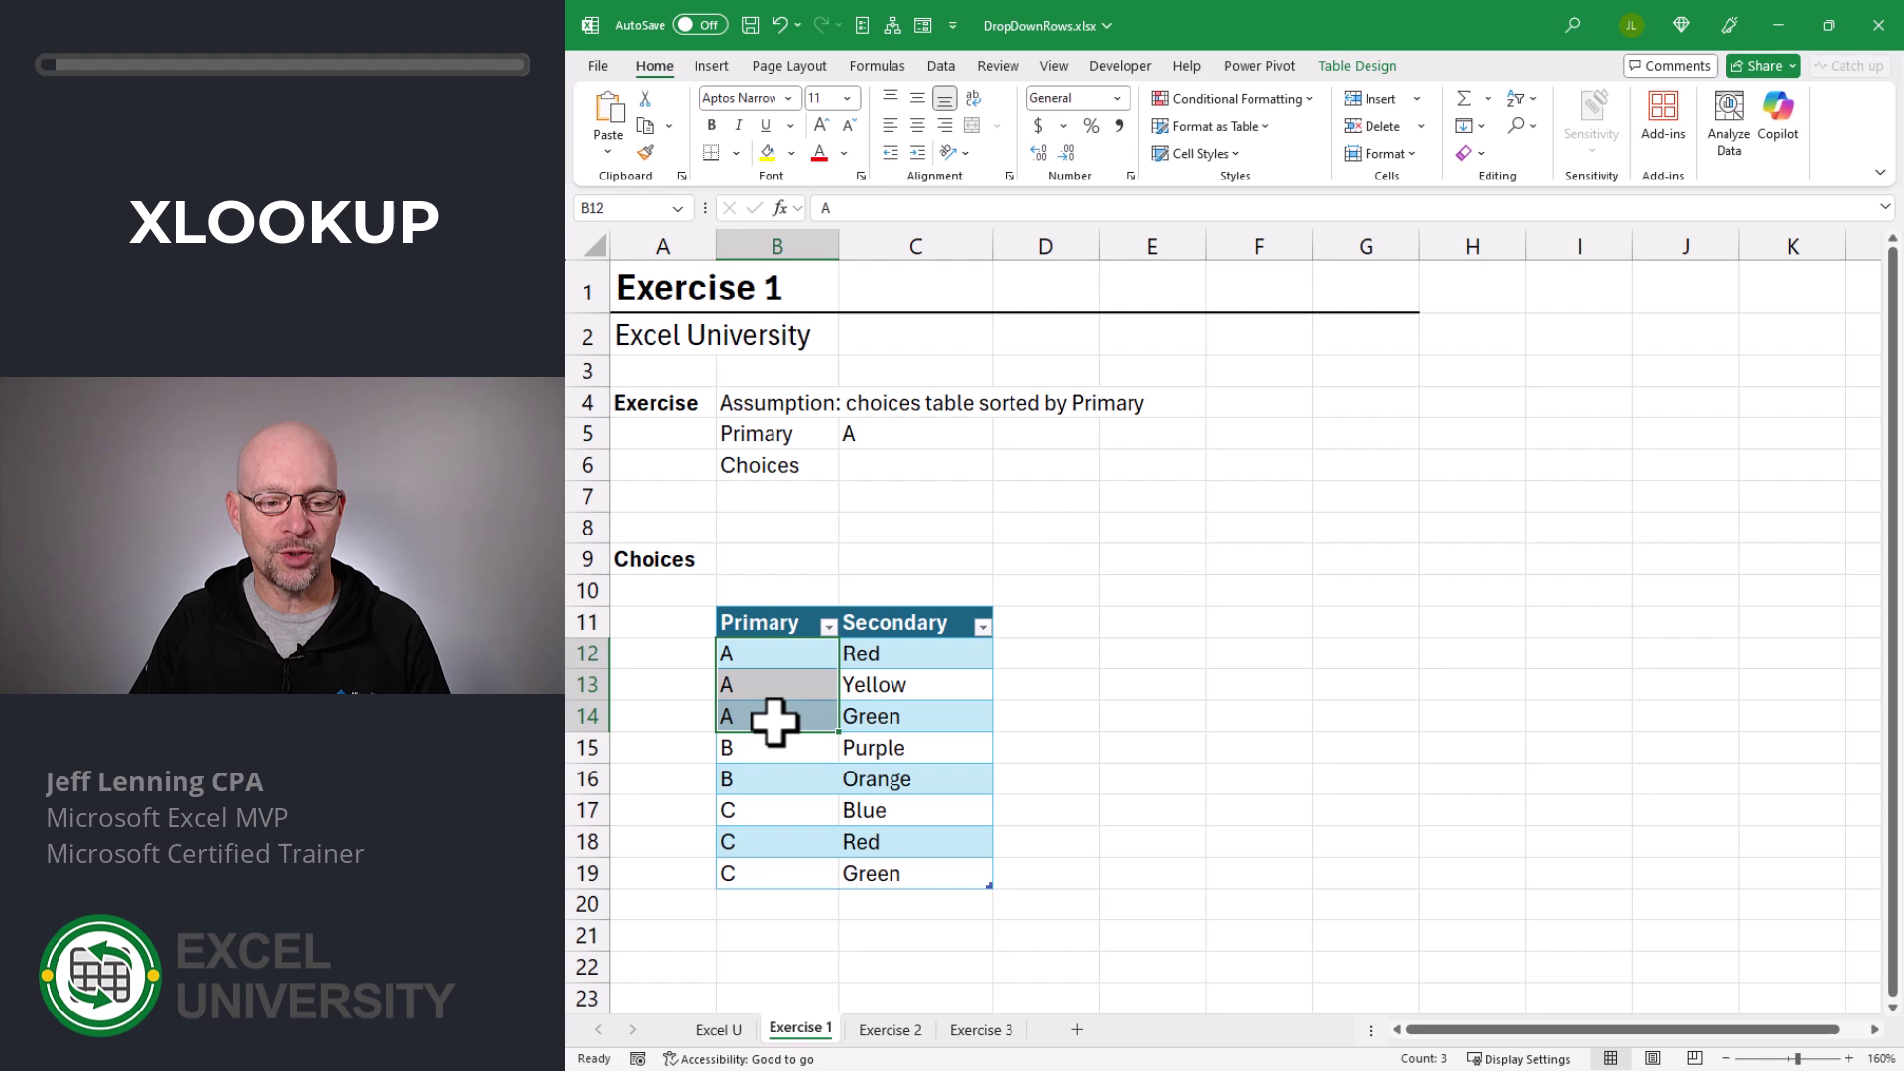
{"action": "left_click_drag", "start_coordinate": [871, 653], "coordinate": [880, 715]}
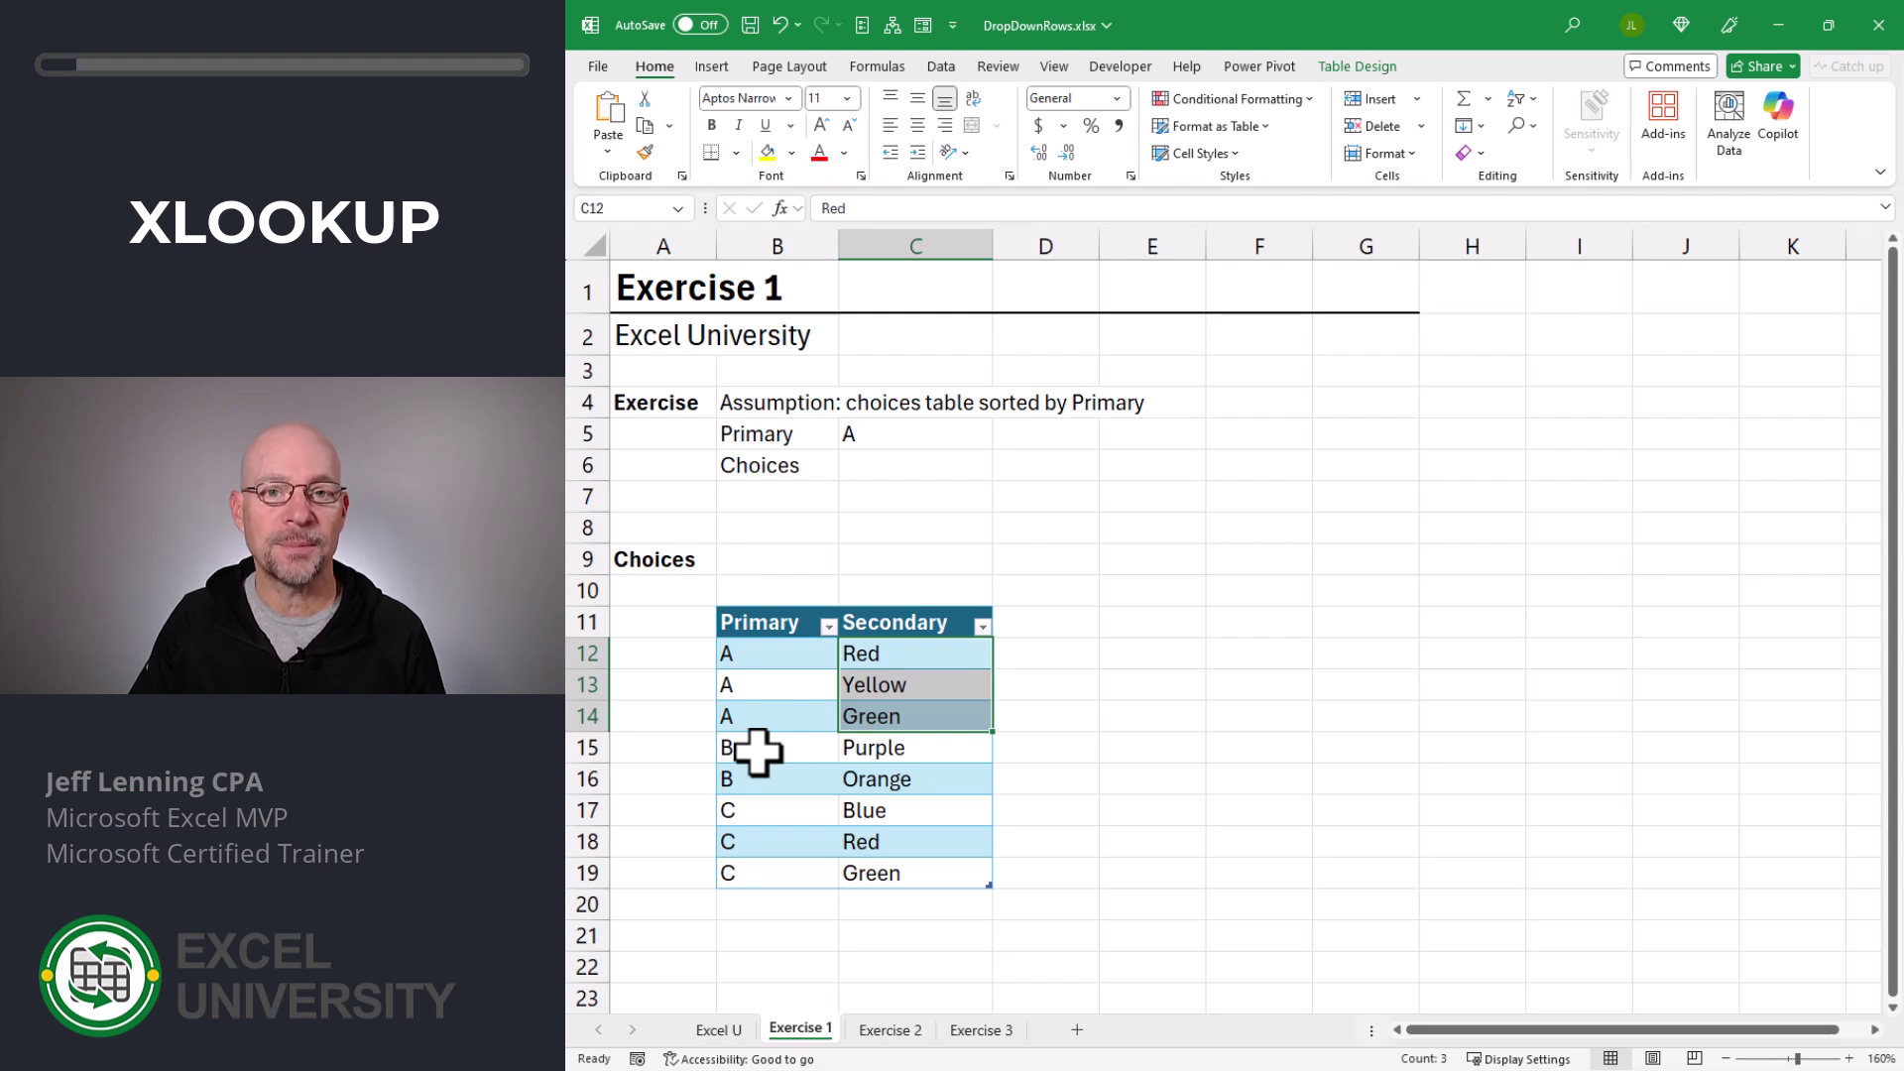
{"action": "left_click_drag", "start_coordinate": [756, 752], "coordinate": [756, 765]}
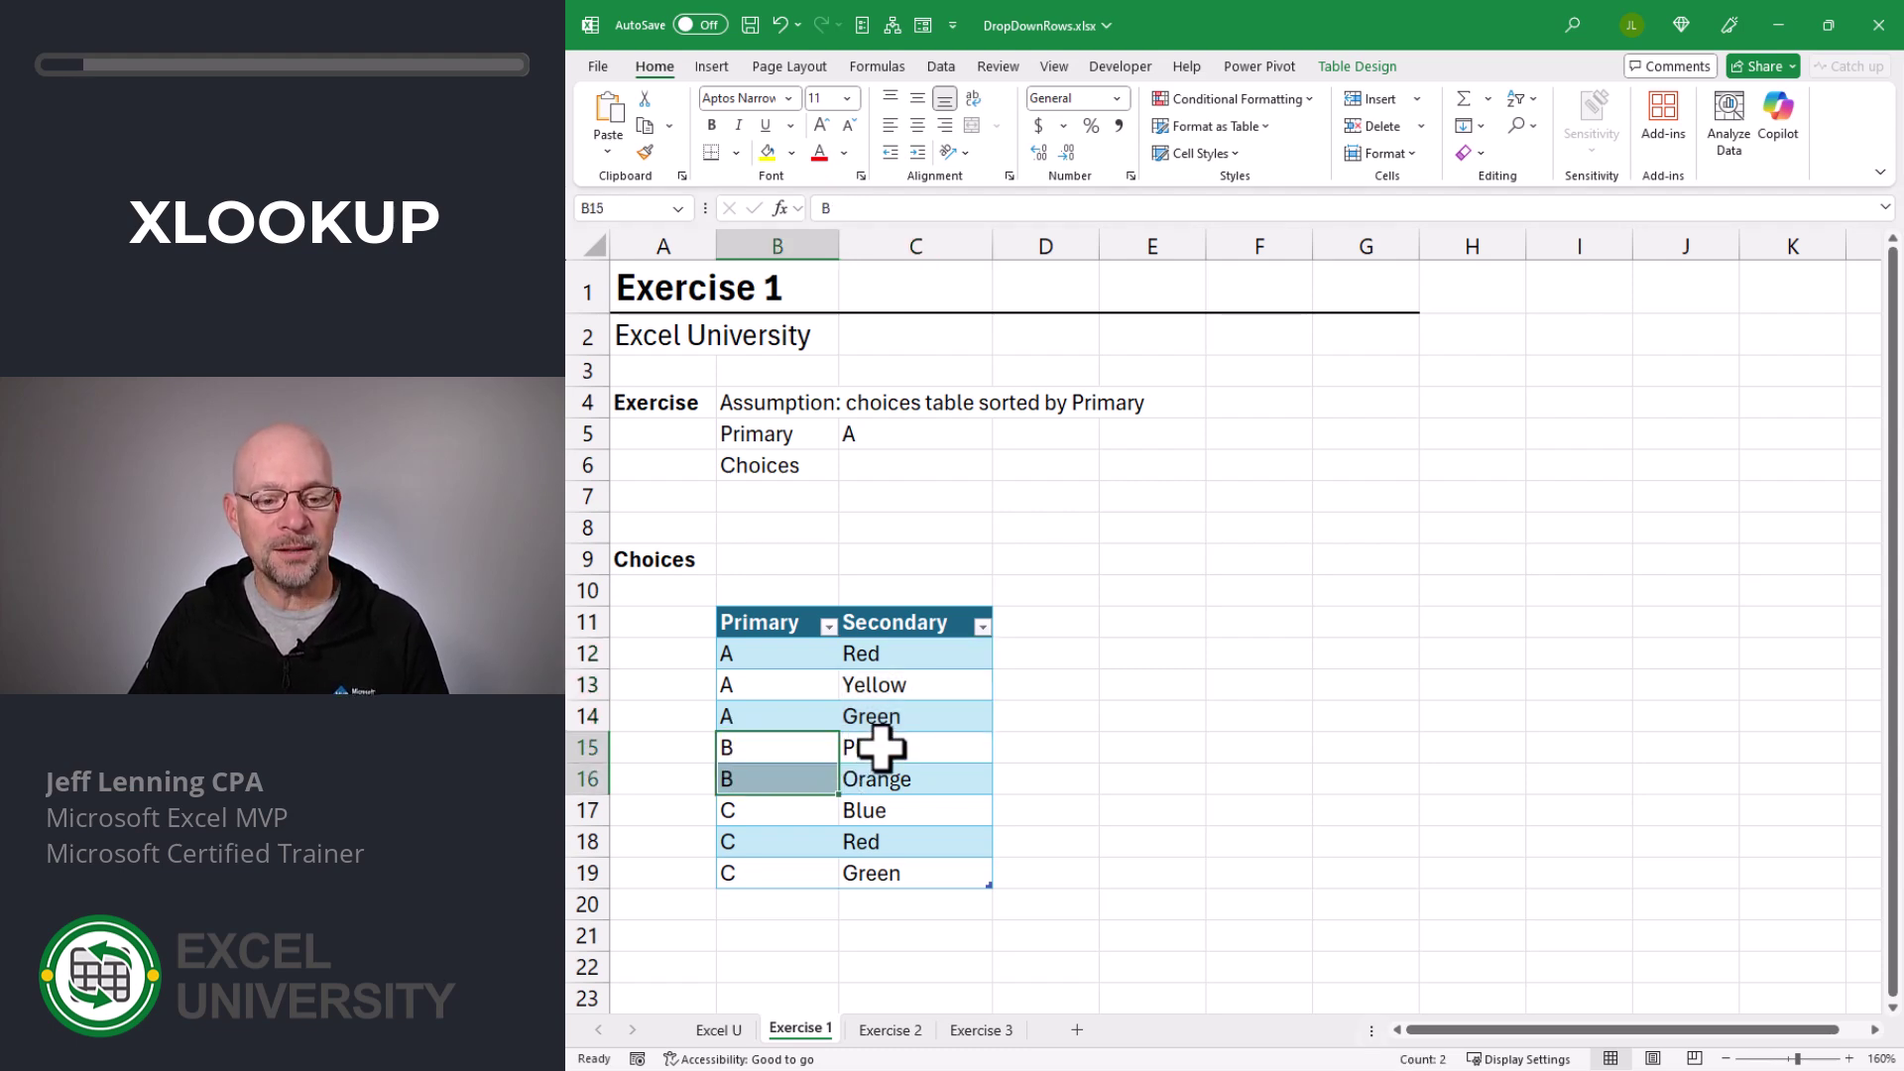
{"action": "left_click_drag", "start_coordinate": [879, 757], "coordinate": [886, 776]}
{"action": "left_click_drag", "start_coordinate": [770, 808], "coordinate": [769, 872]}
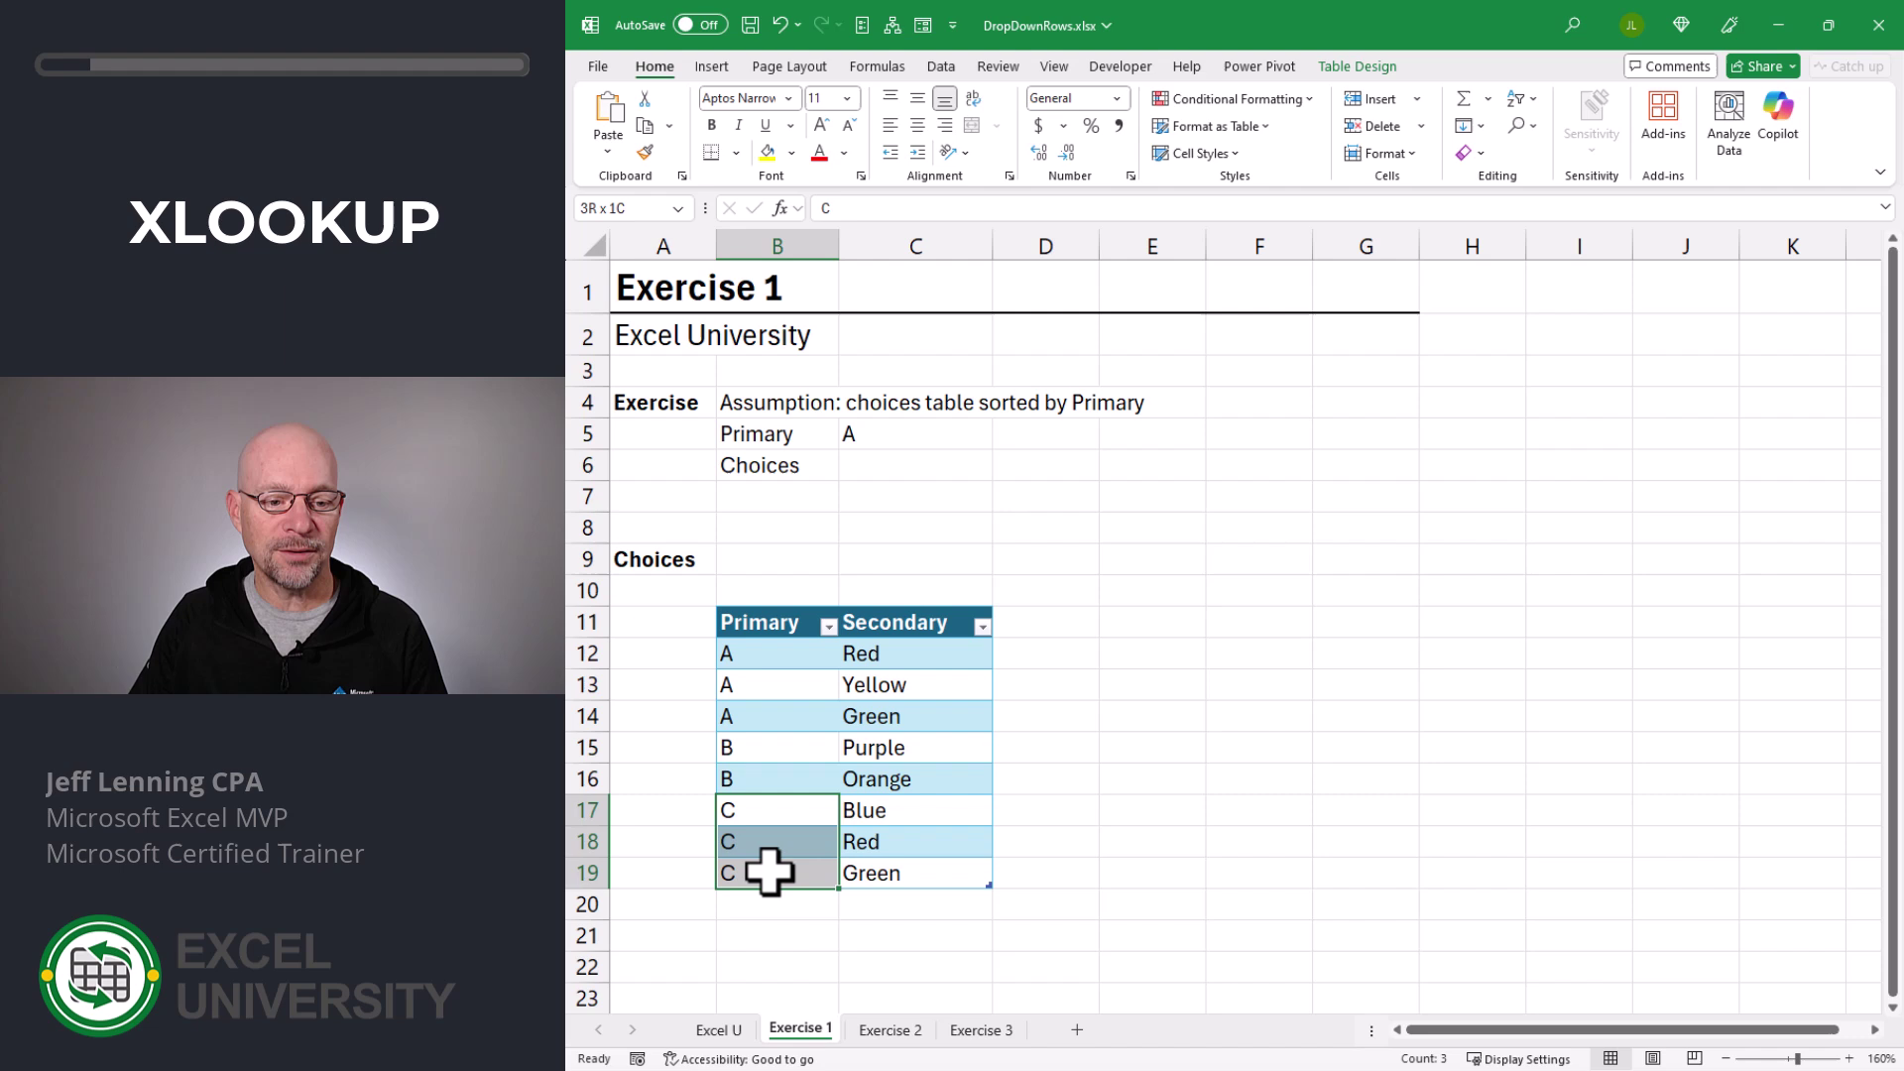
{"action": "left_click_drag", "start_coordinate": [877, 821], "coordinate": [888, 871]}
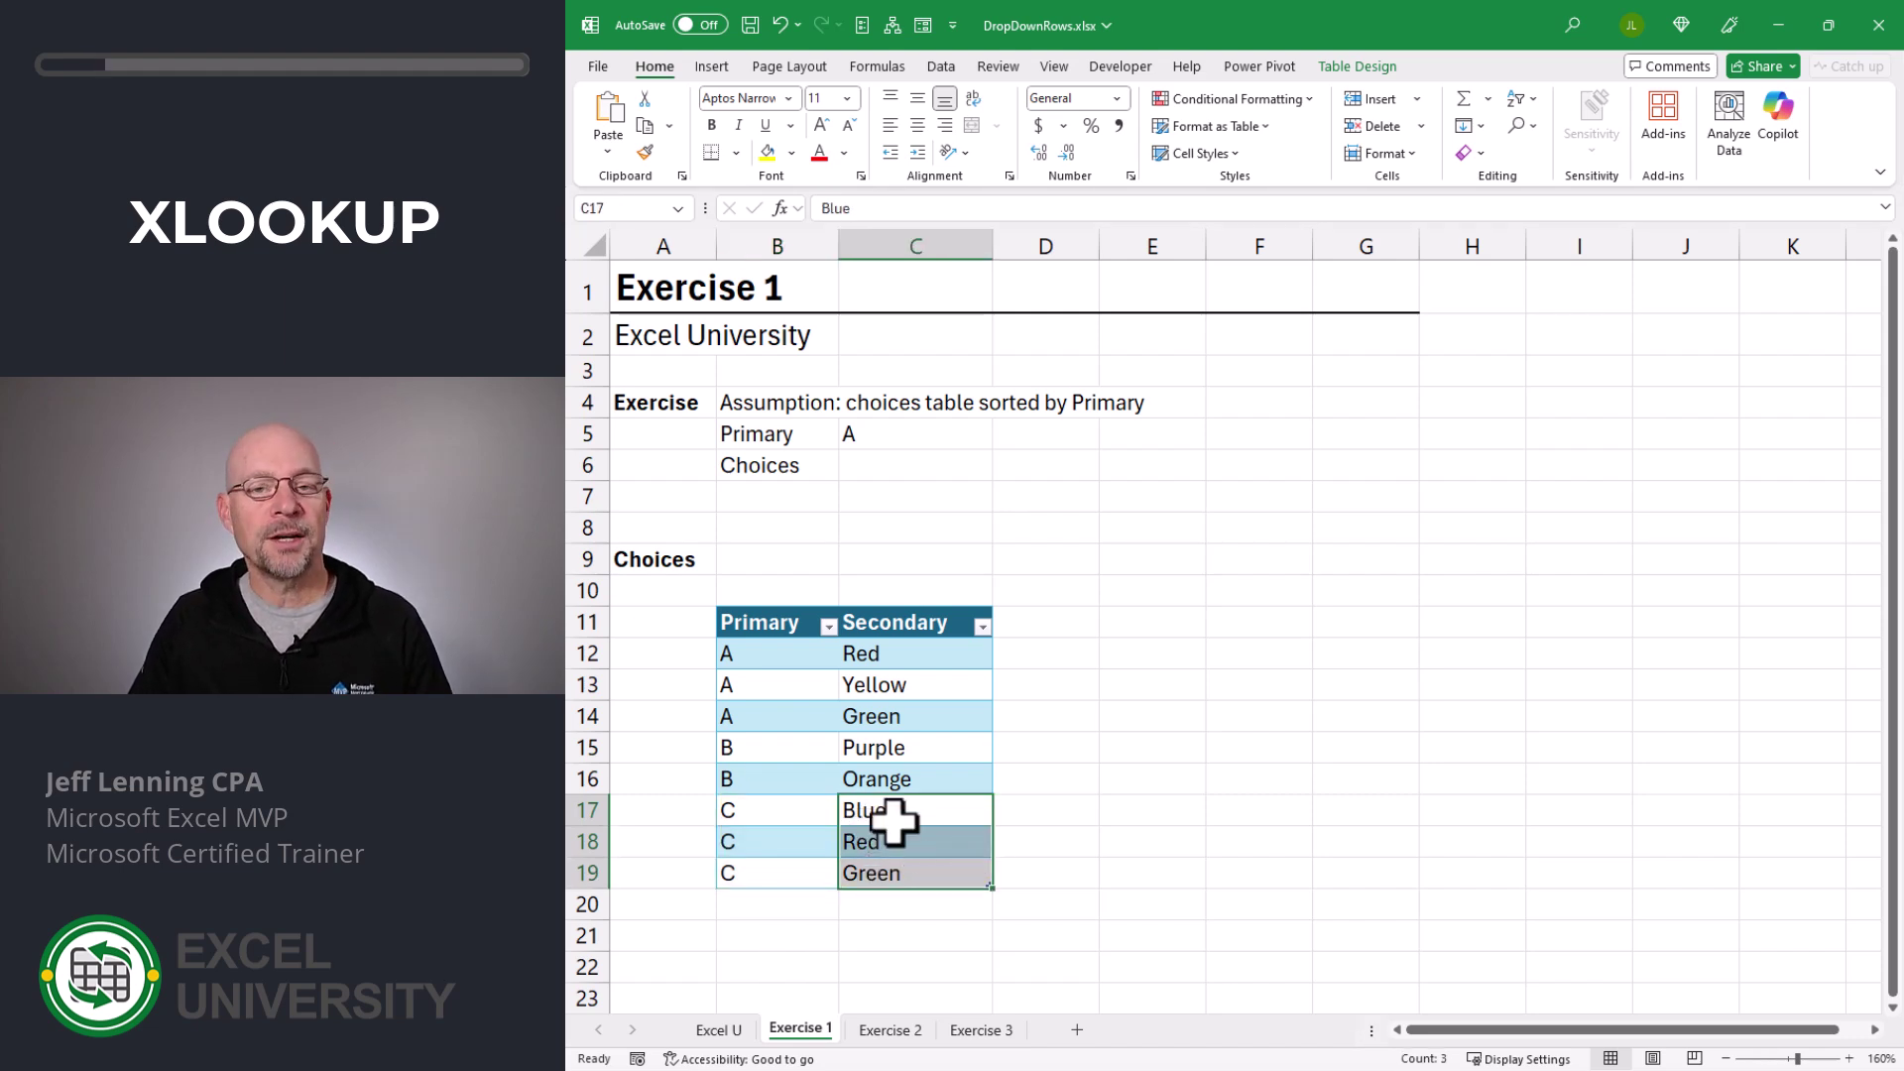
{"action": "left_click", "coordinate": [769, 655]}
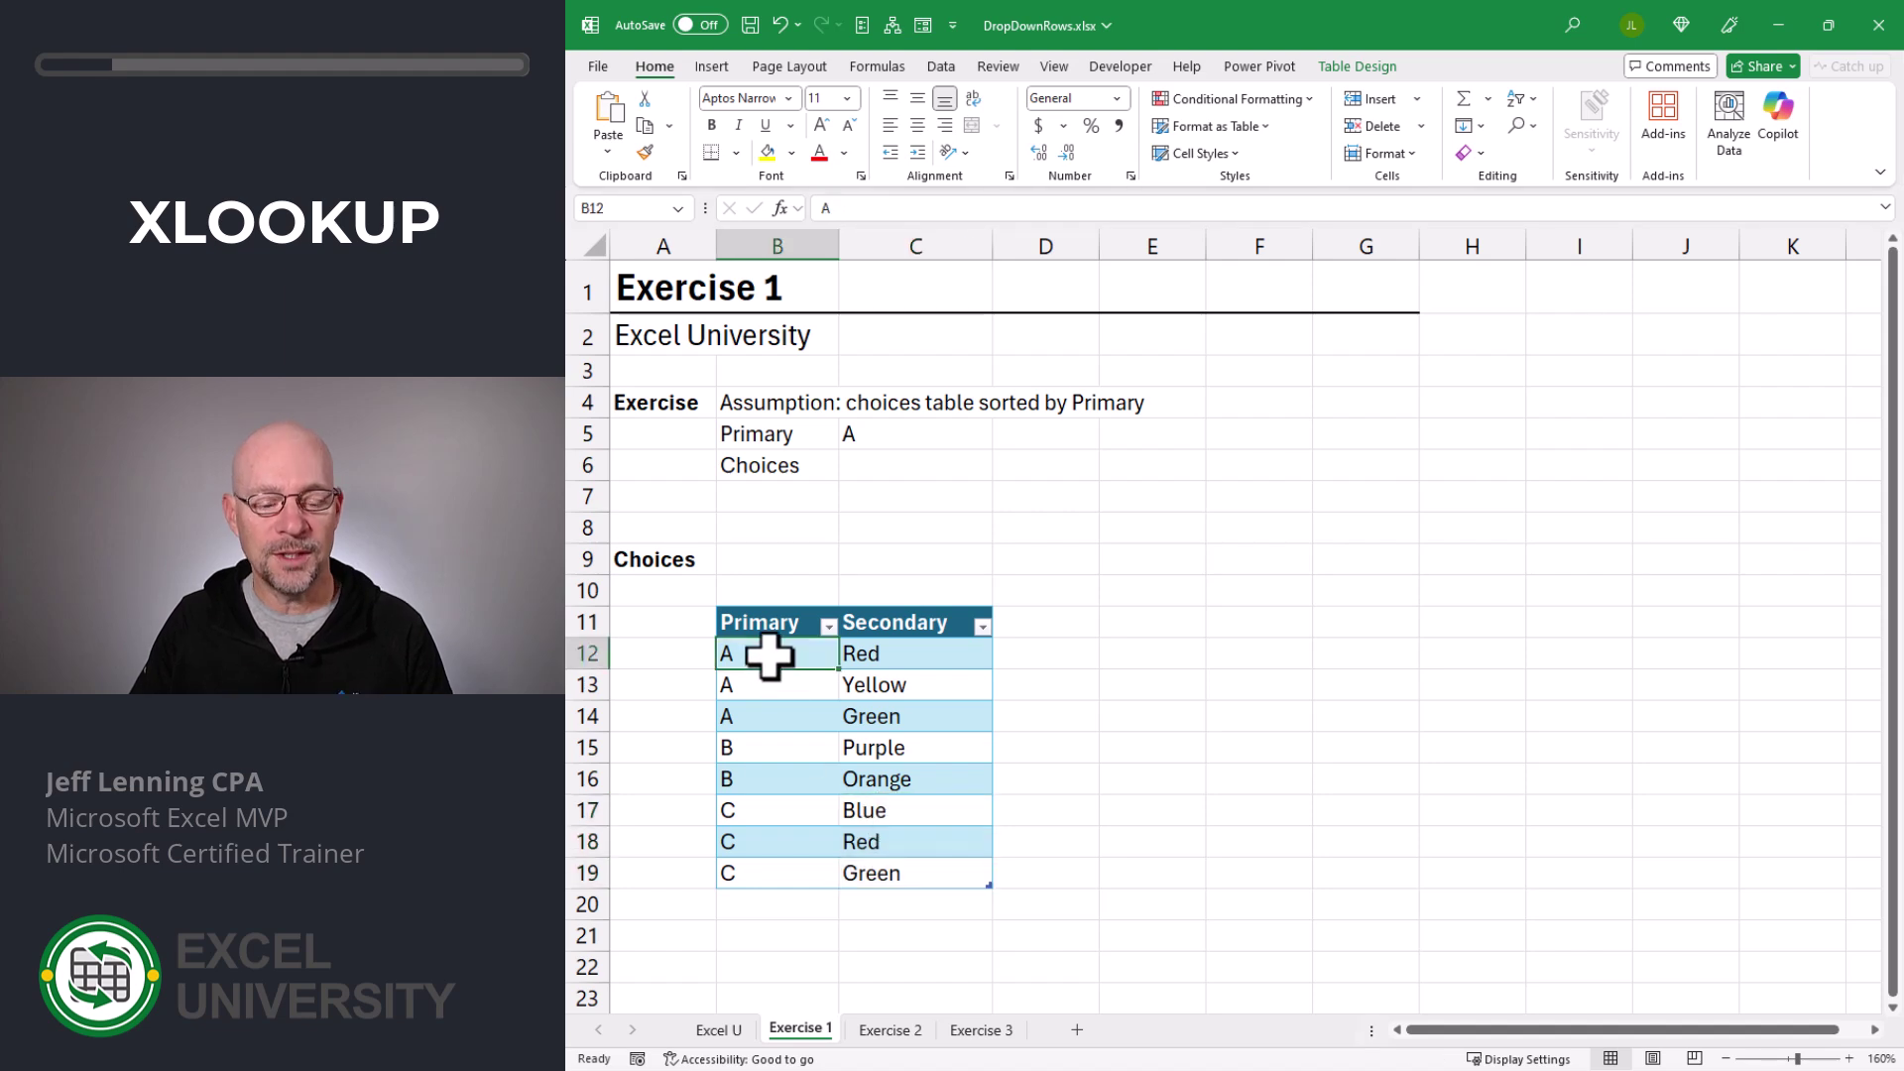
{"action": "left_click_drag", "start_coordinate": [769, 656], "coordinate": [763, 719]}
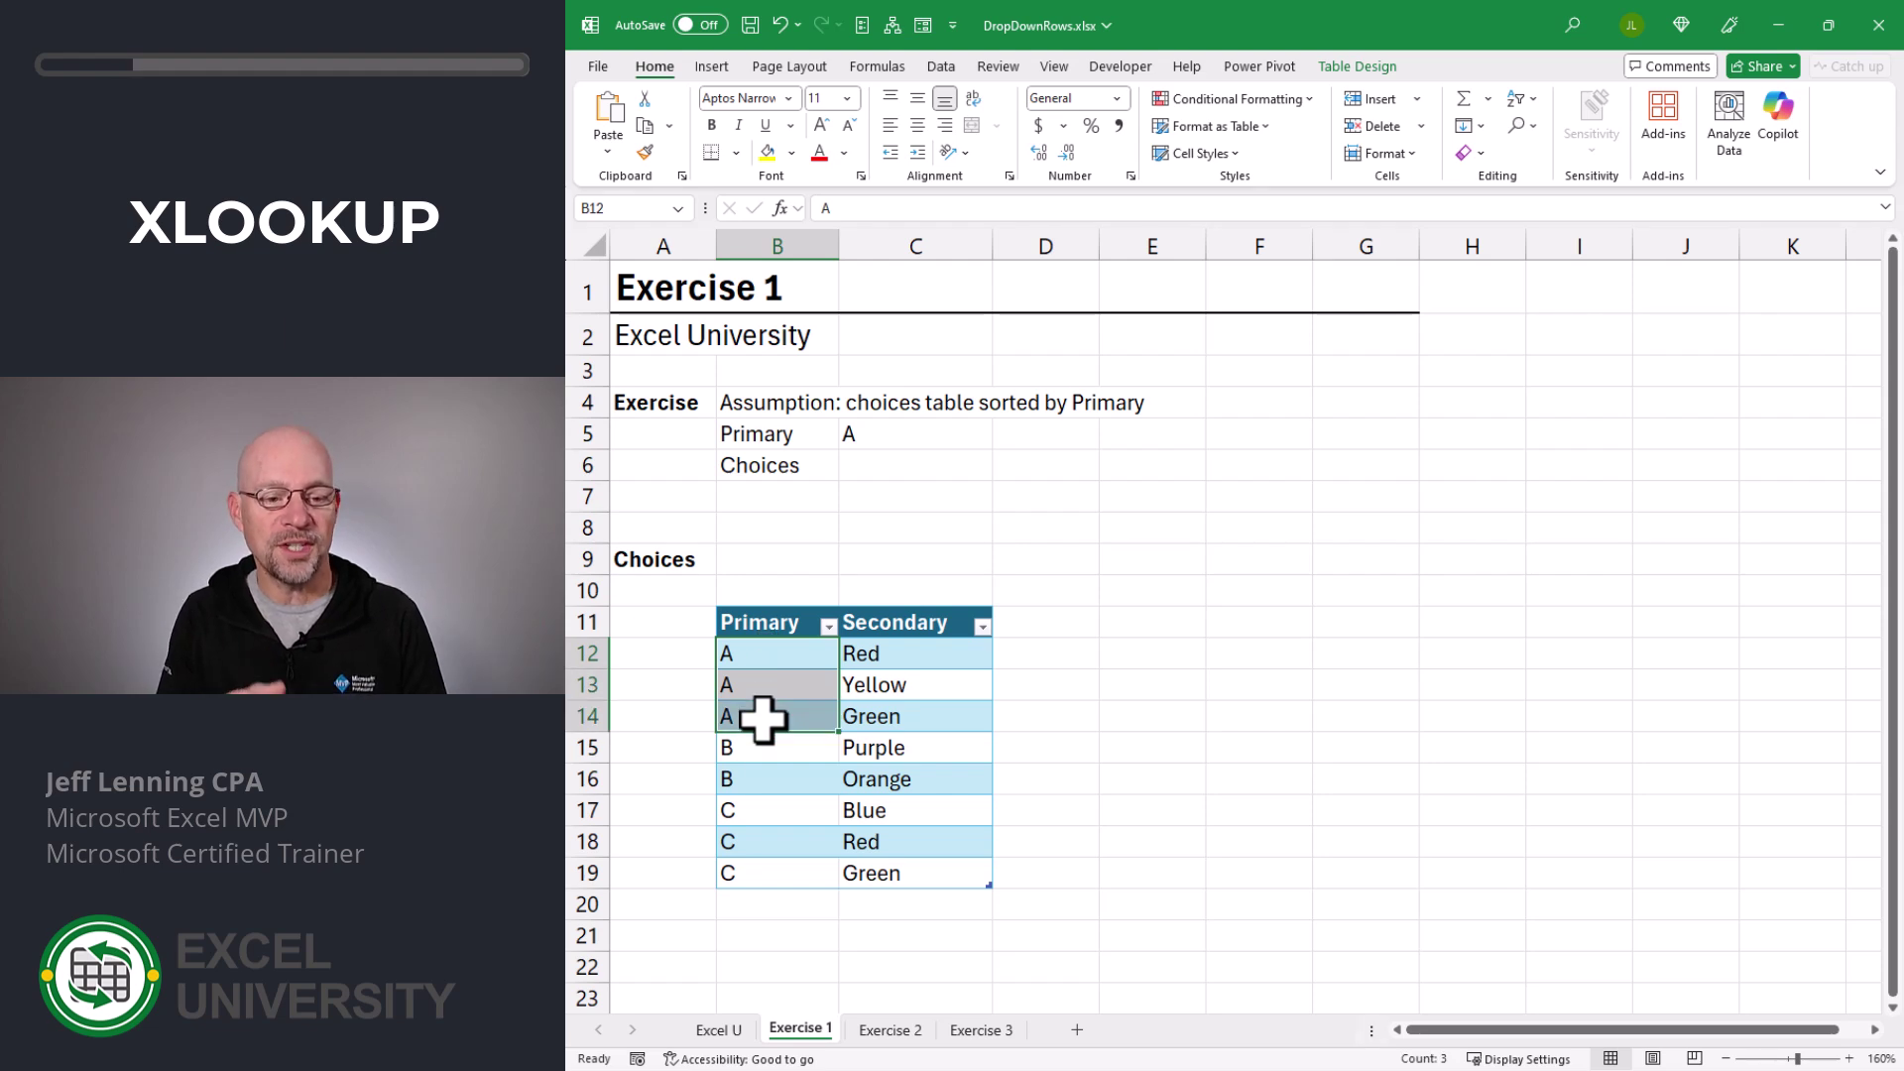
{"action": "left_click_drag", "start_coordinate": [773, 902], "coordinate": [977, 905]}
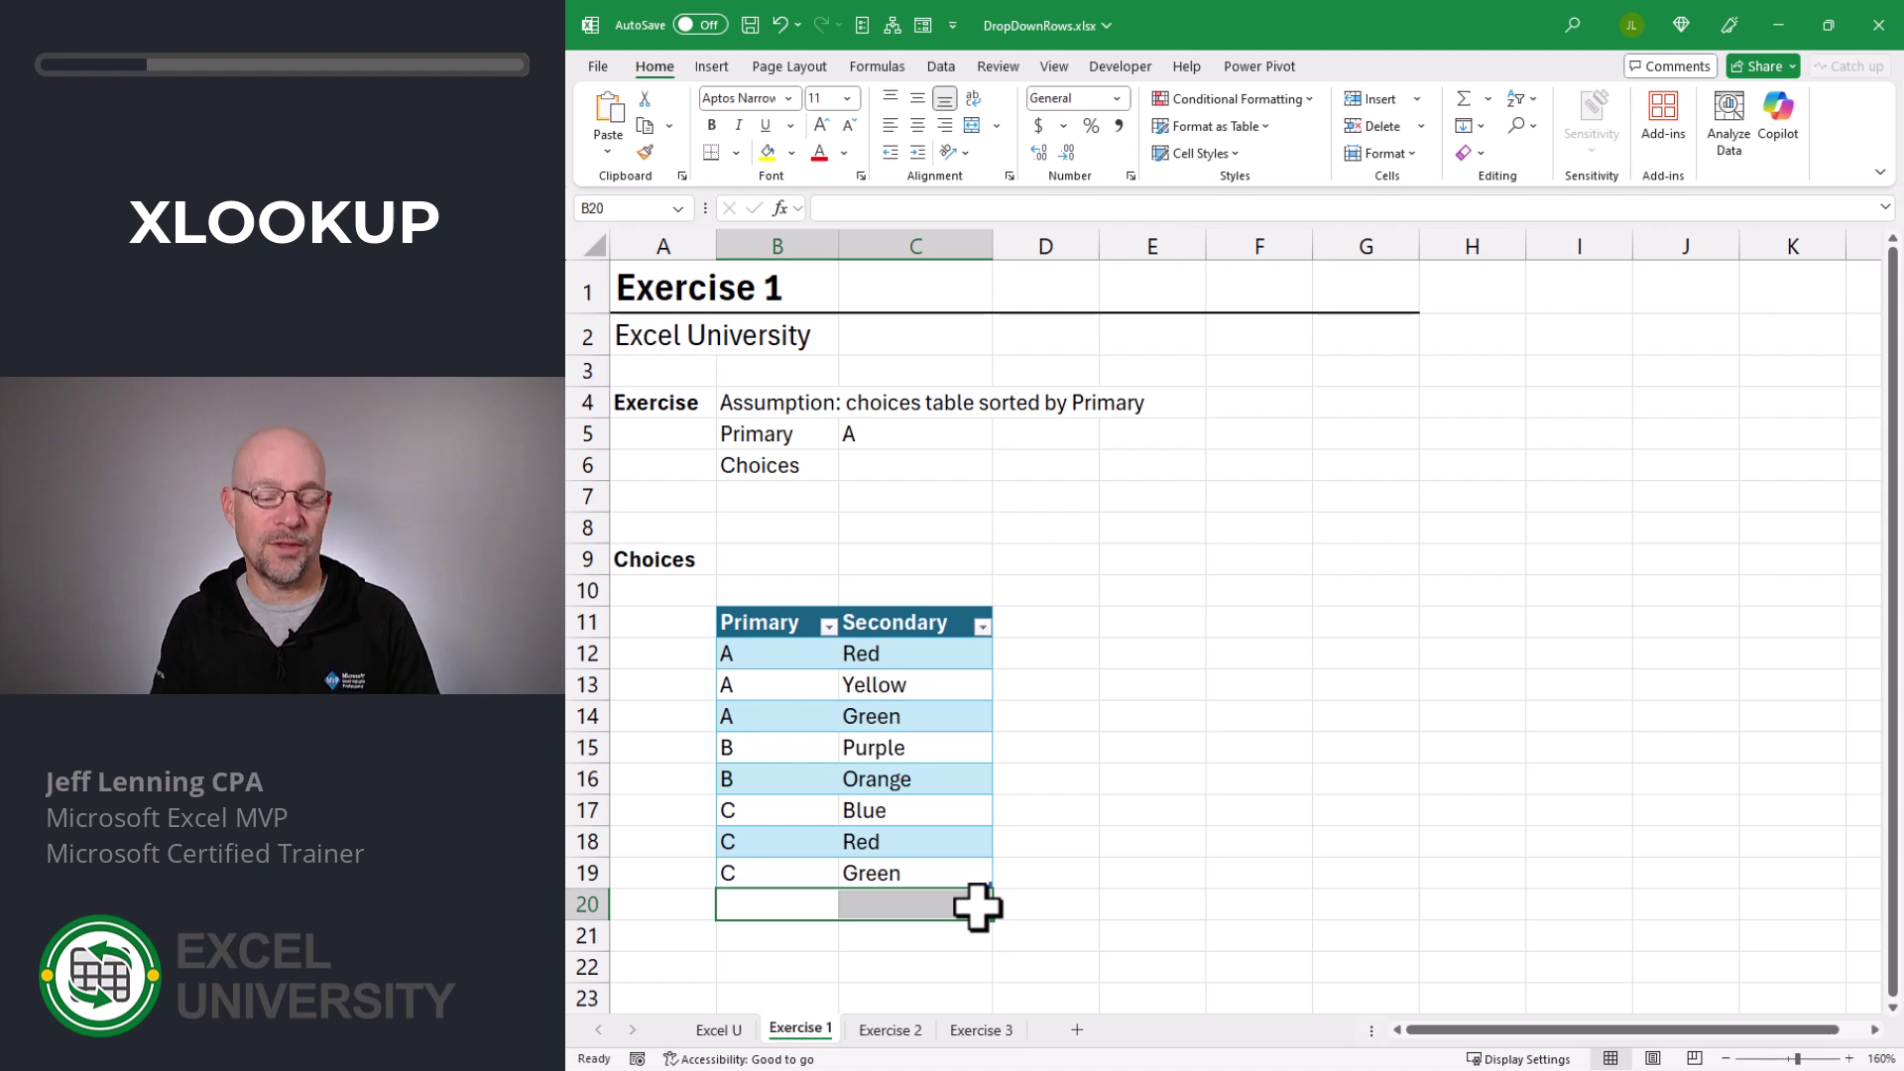
{"action": "left_click", "coordinate": [777, 649]}
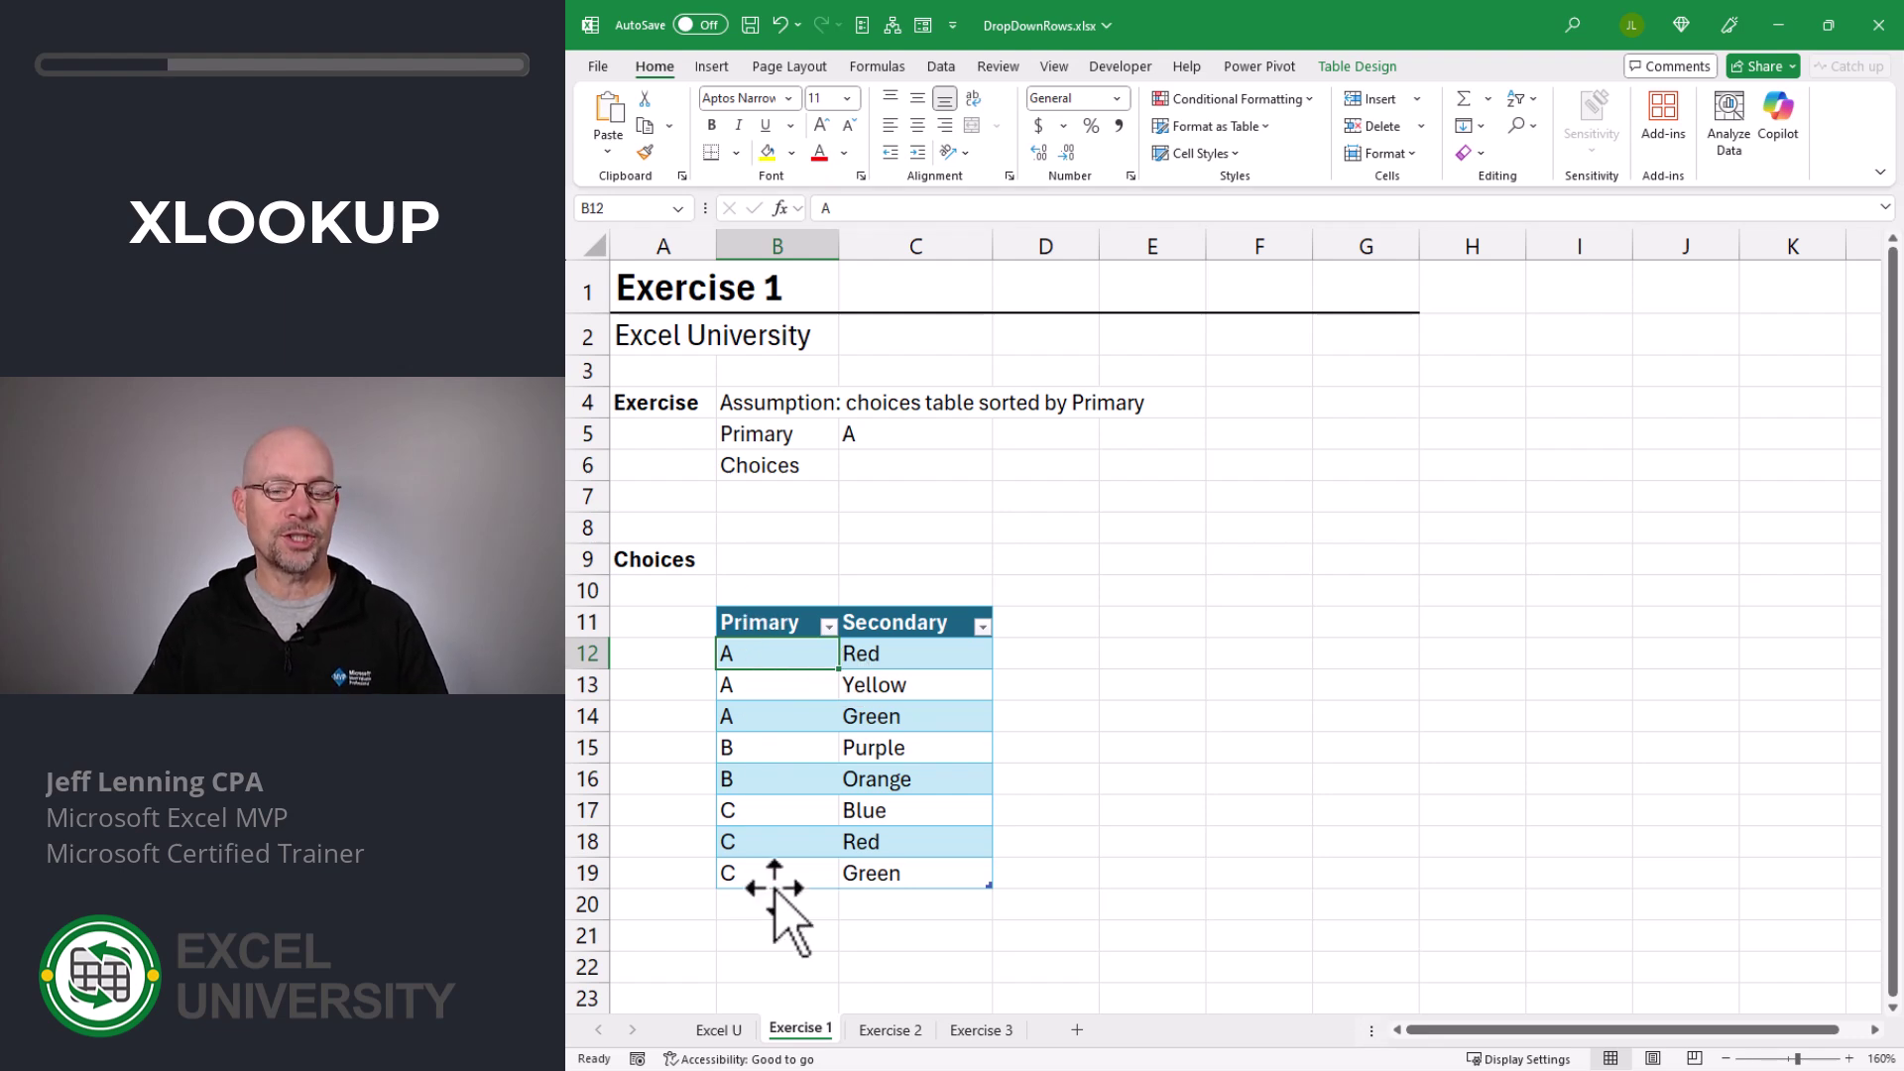
Step: Enter =XLOOKUP(C5,Table1[Primary],Table1[Secondary]) in C6, which returns Red like C12
{"action": "left_click", "coordinate": [892, 462]}
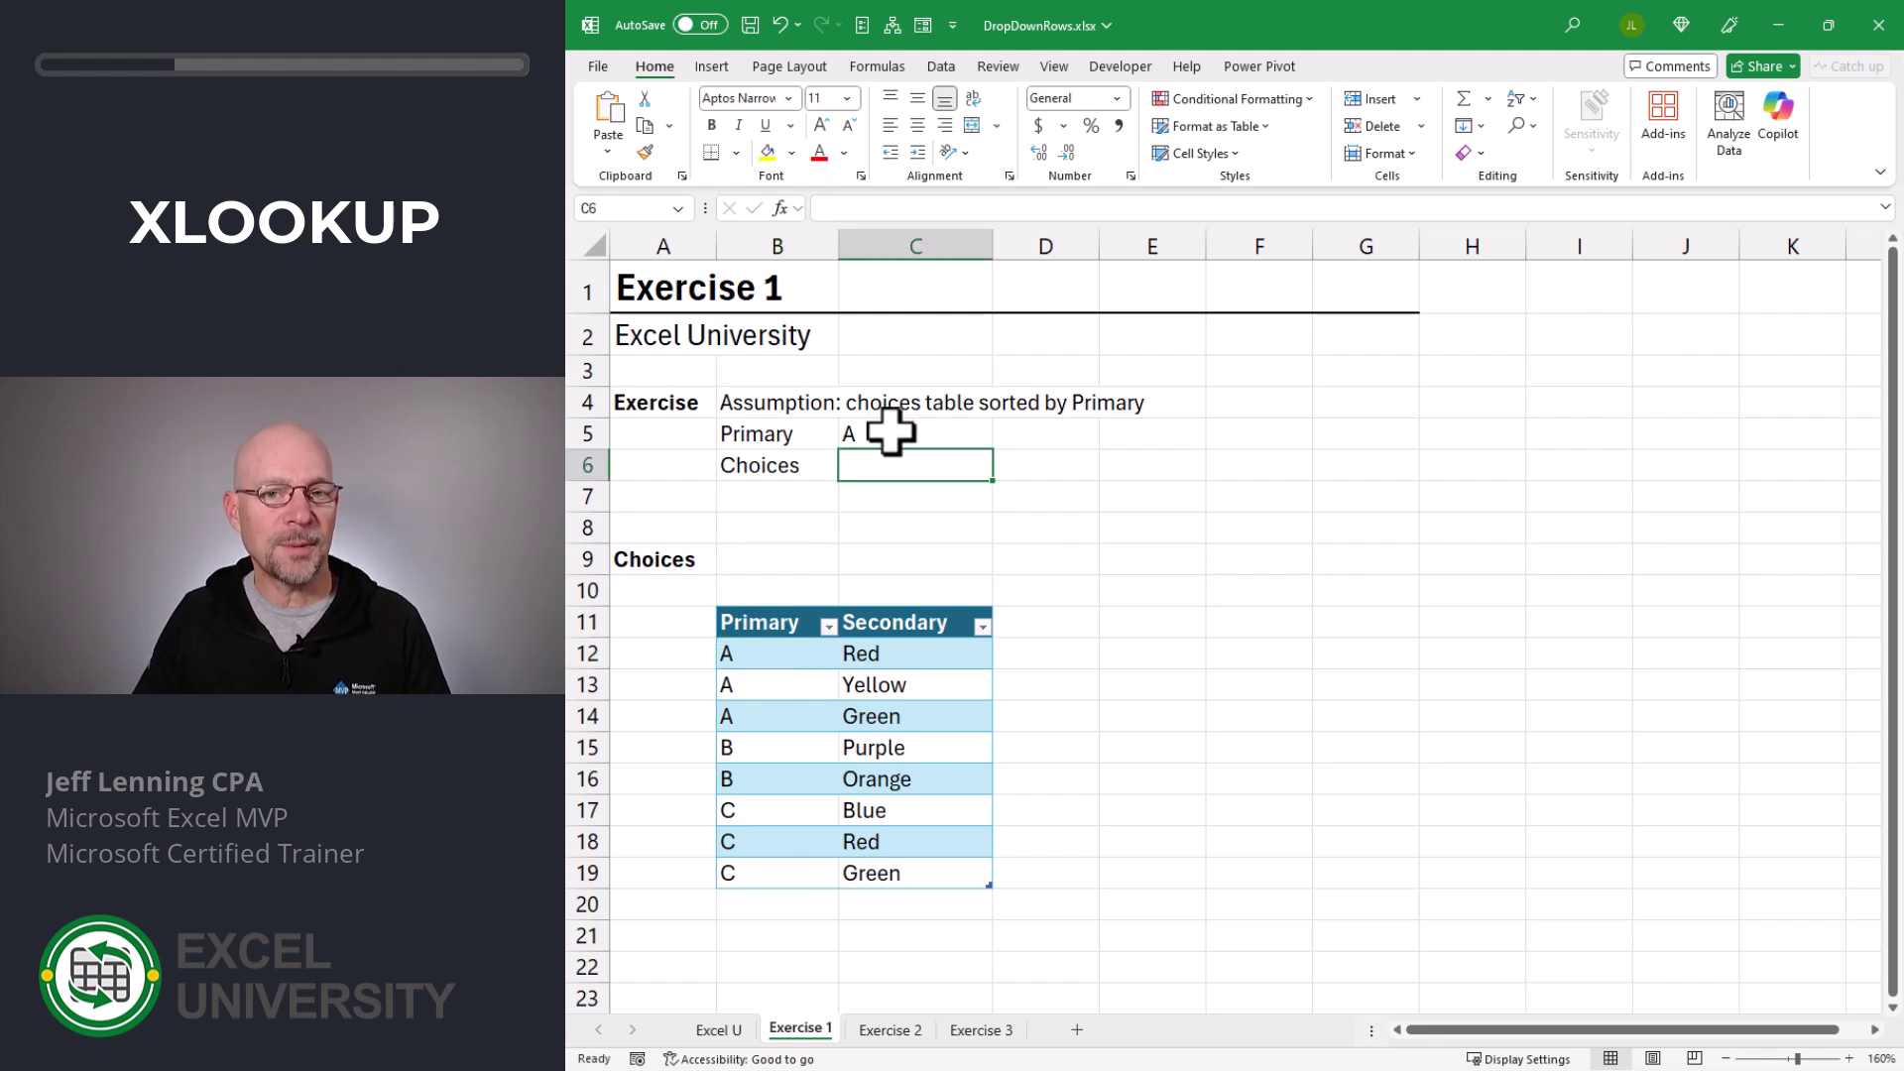
{"action": "type", "text": "=XLOOKUP("}
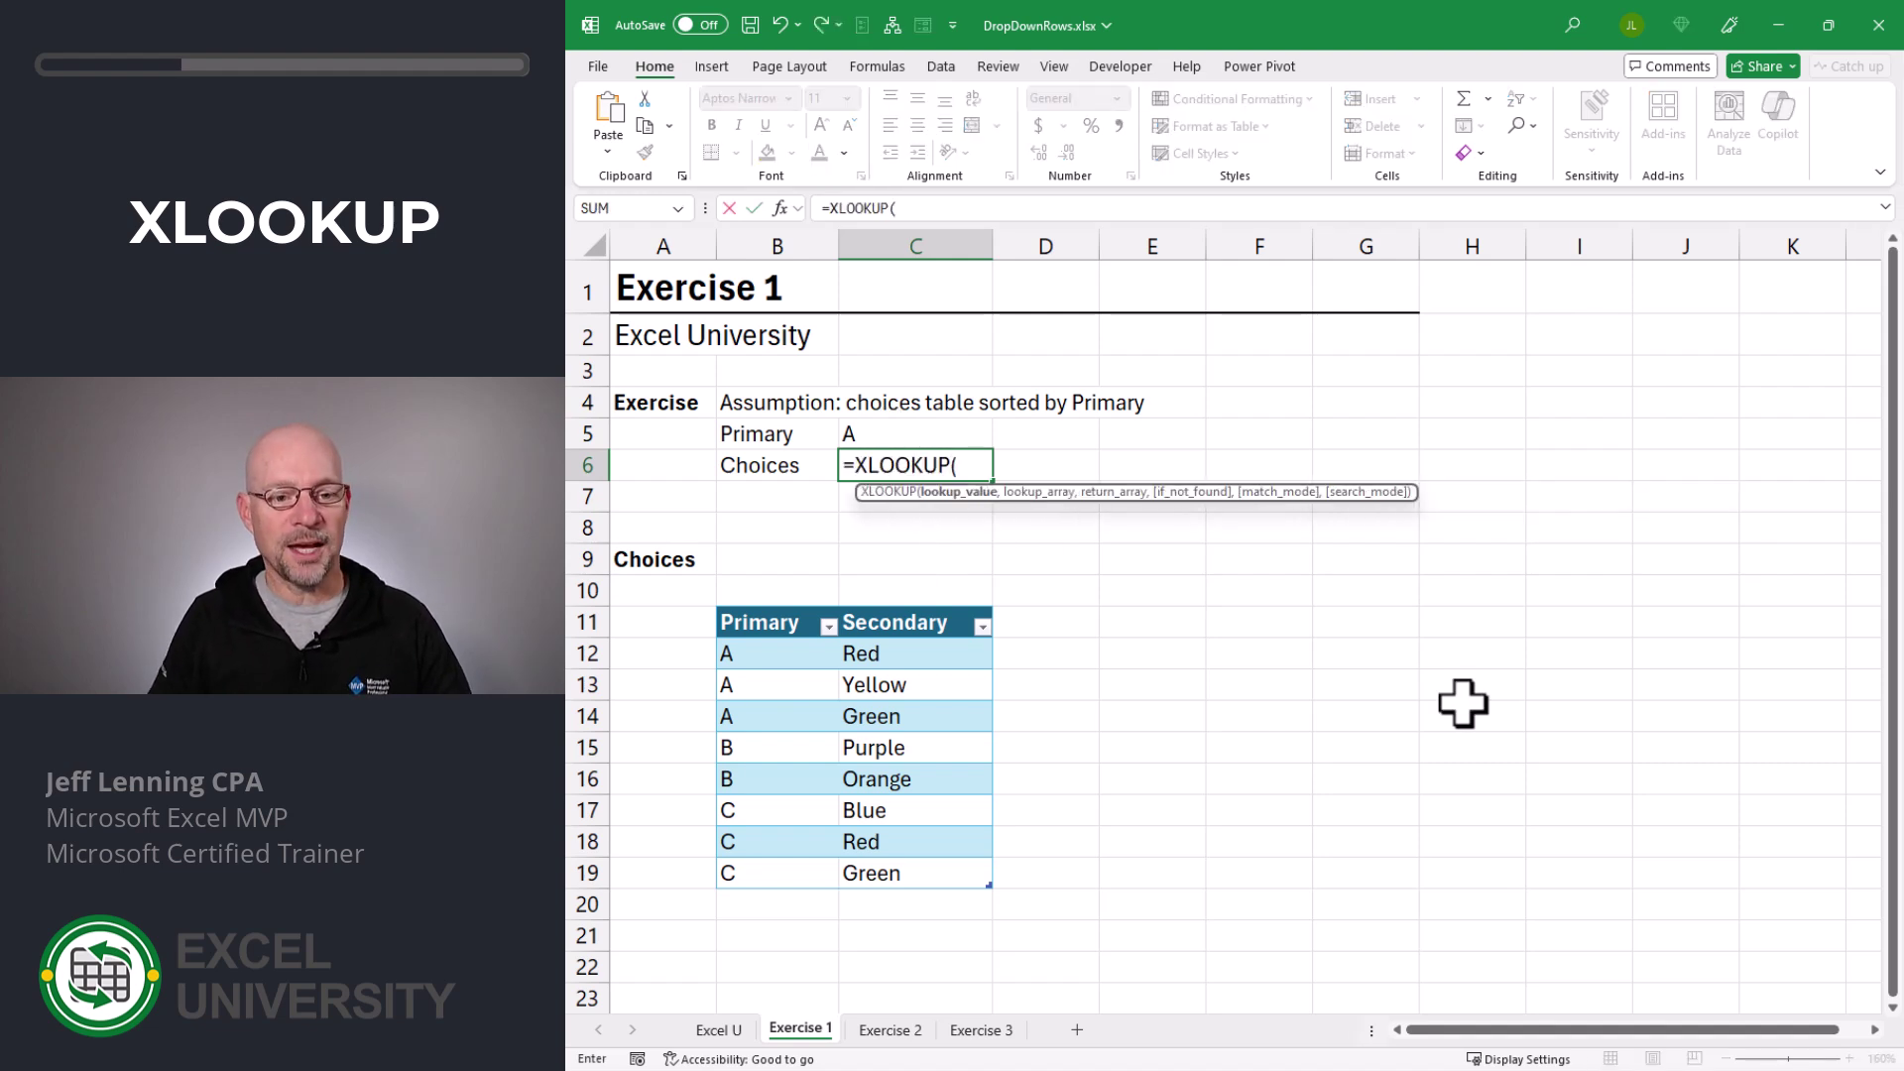
{"action": "left_click", "coordinate": [926, 437]}
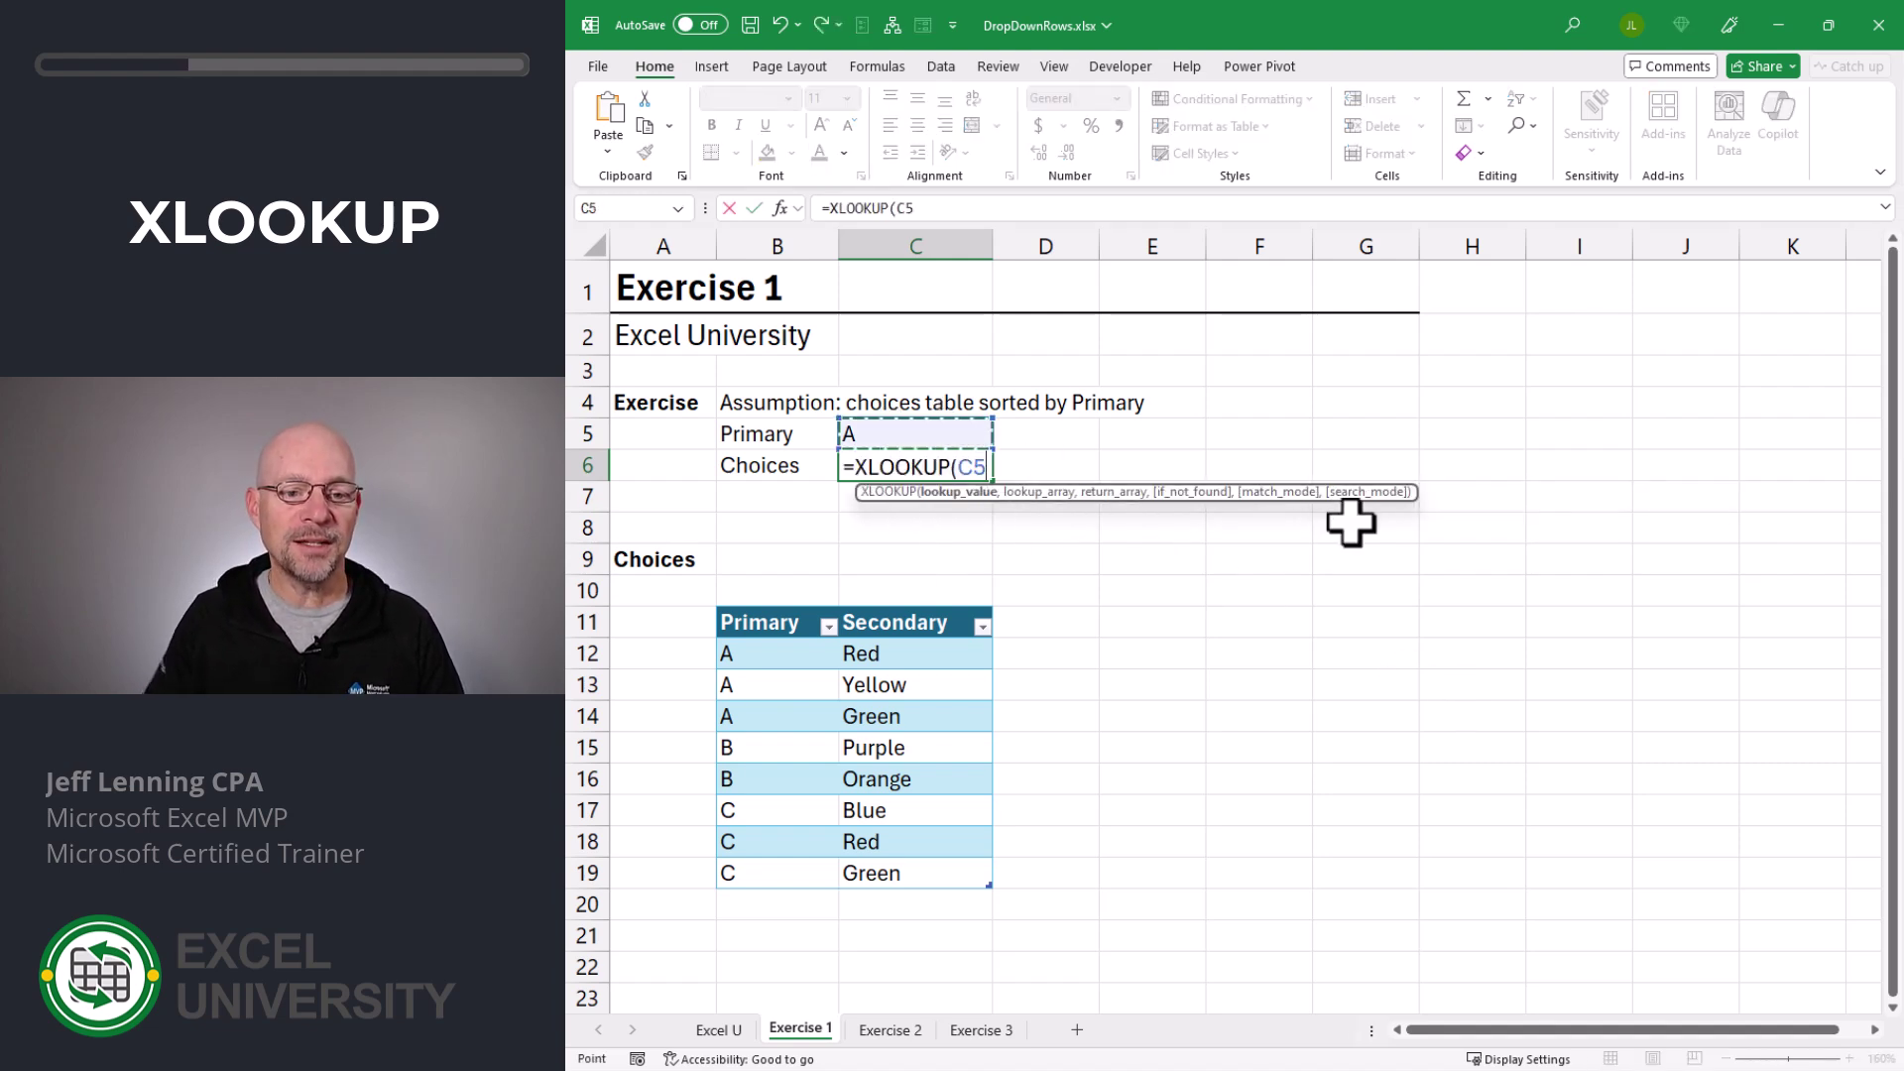
{"action": "type", "text": ","}
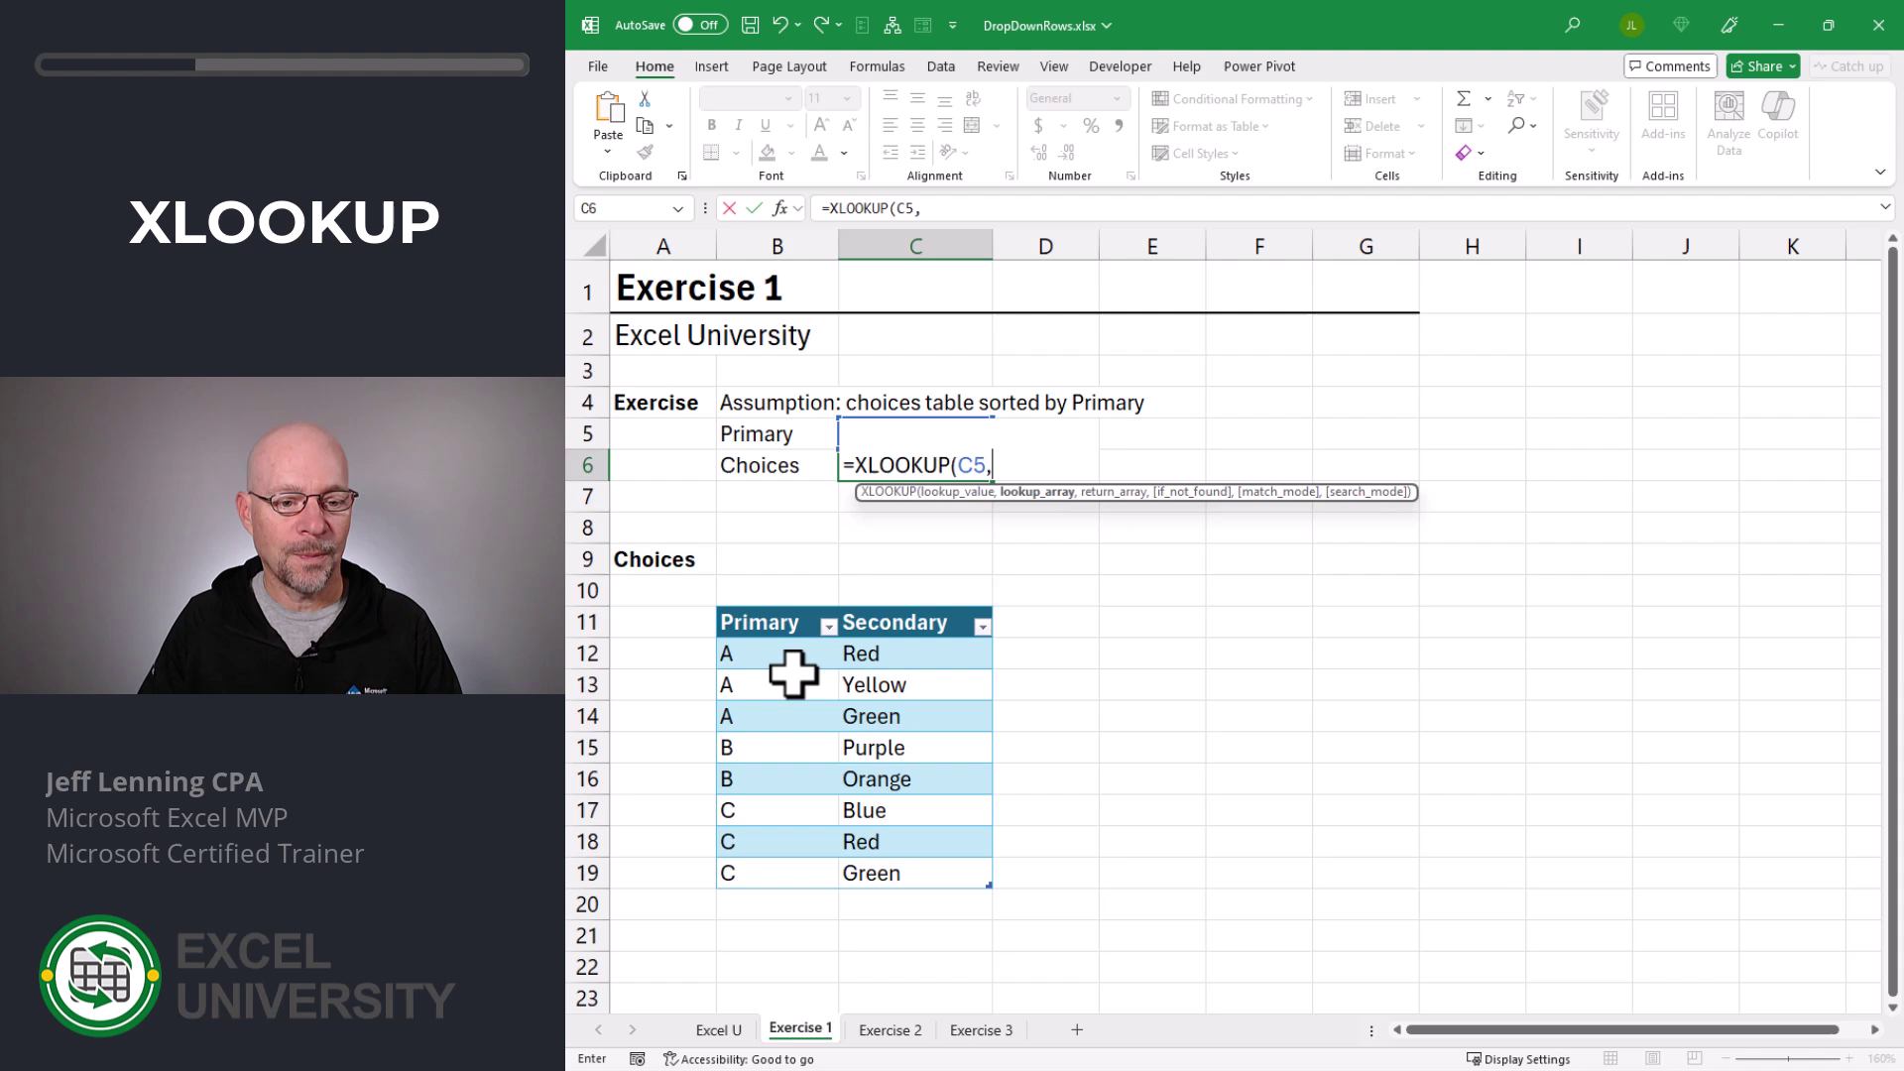
{"action": "left_click", "coordinate": [783, 608]}
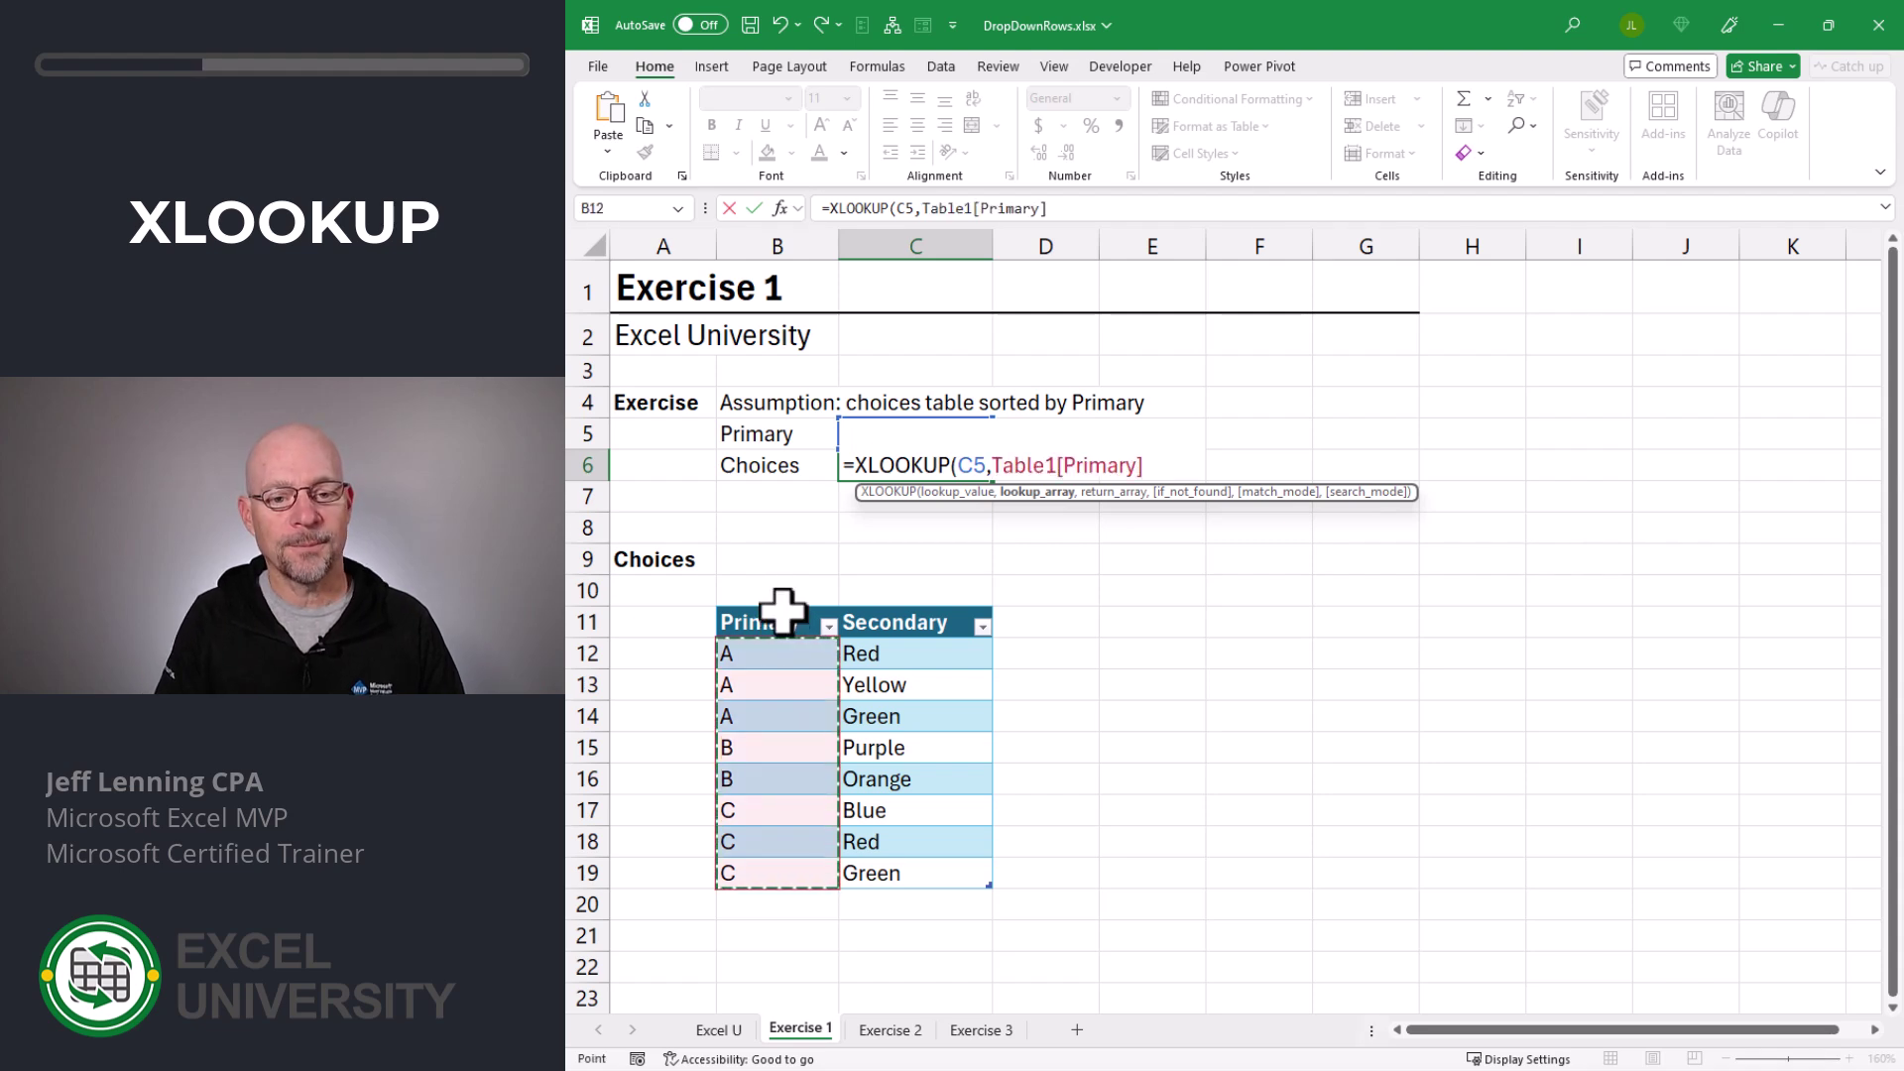
{"action": "type", "text": ","}
{"action": "left_click", "coordinate": [873, 608]}
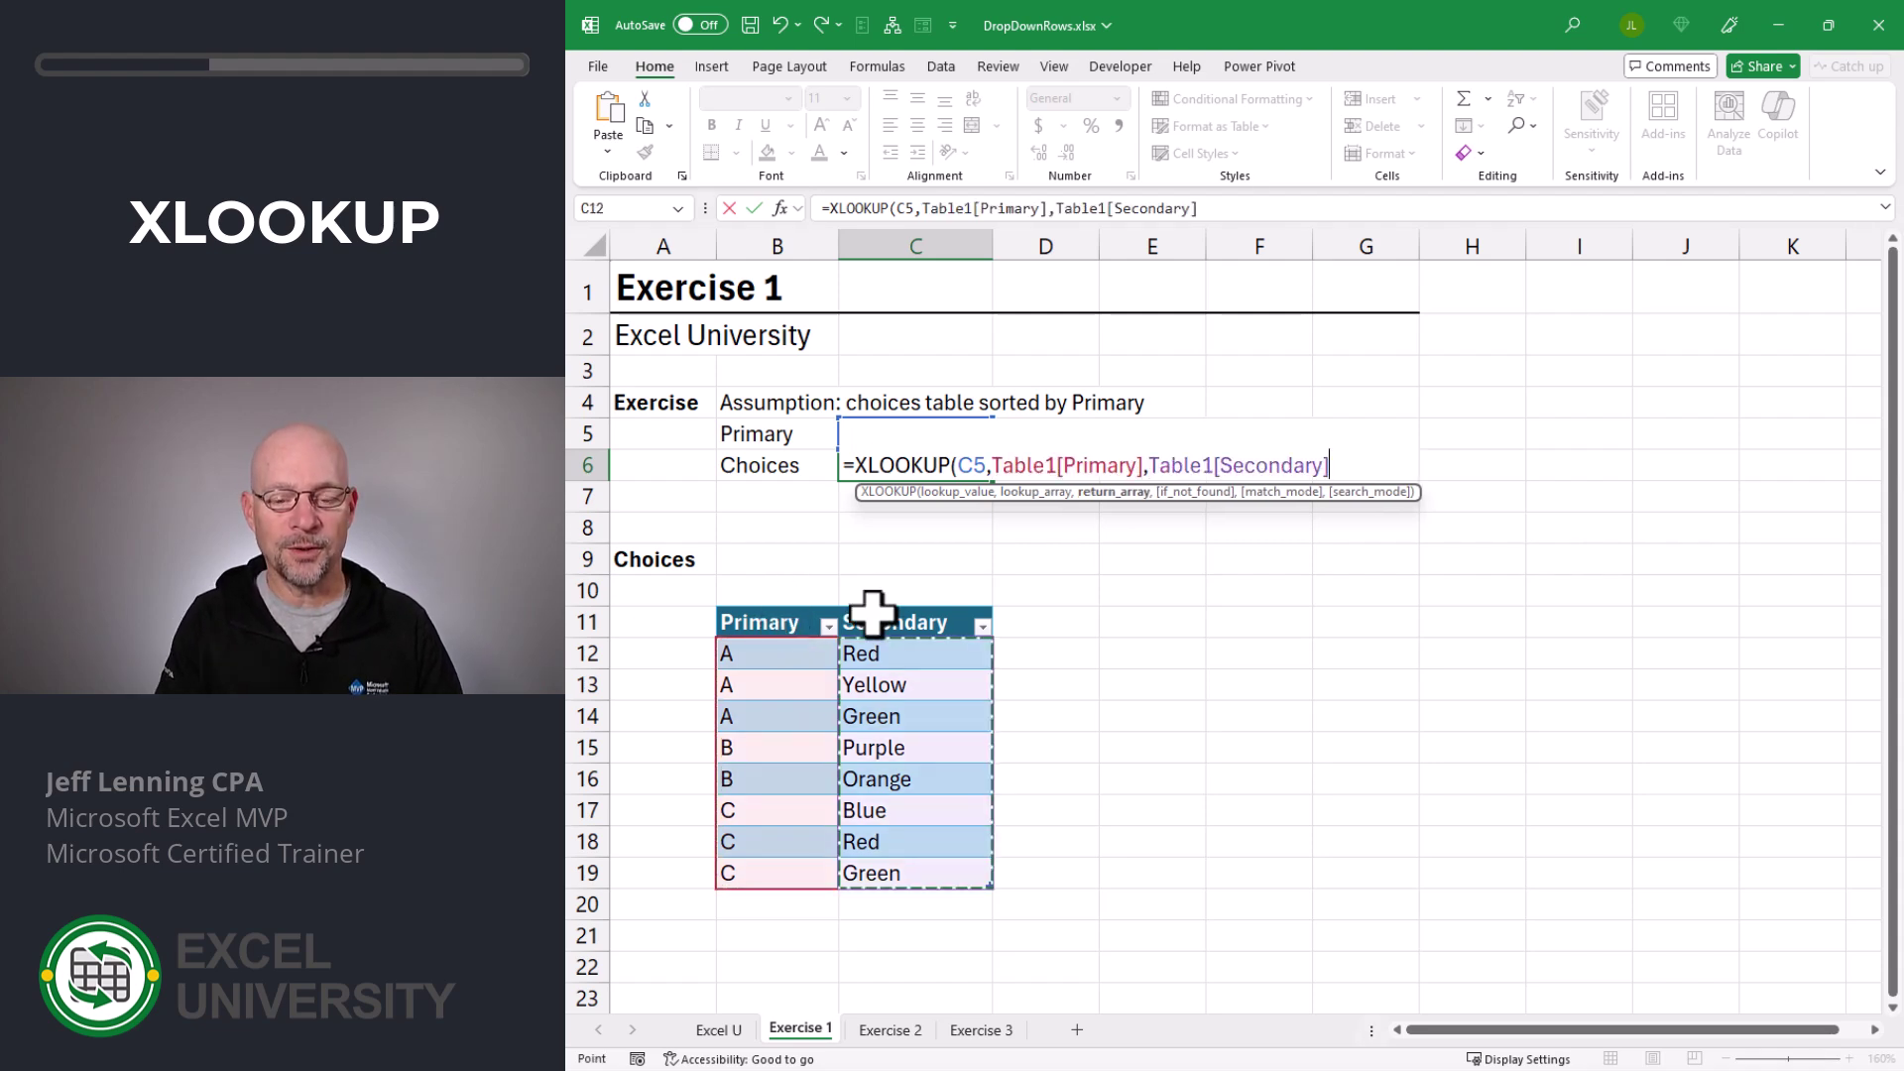
{"action": "type", "text": ")"}
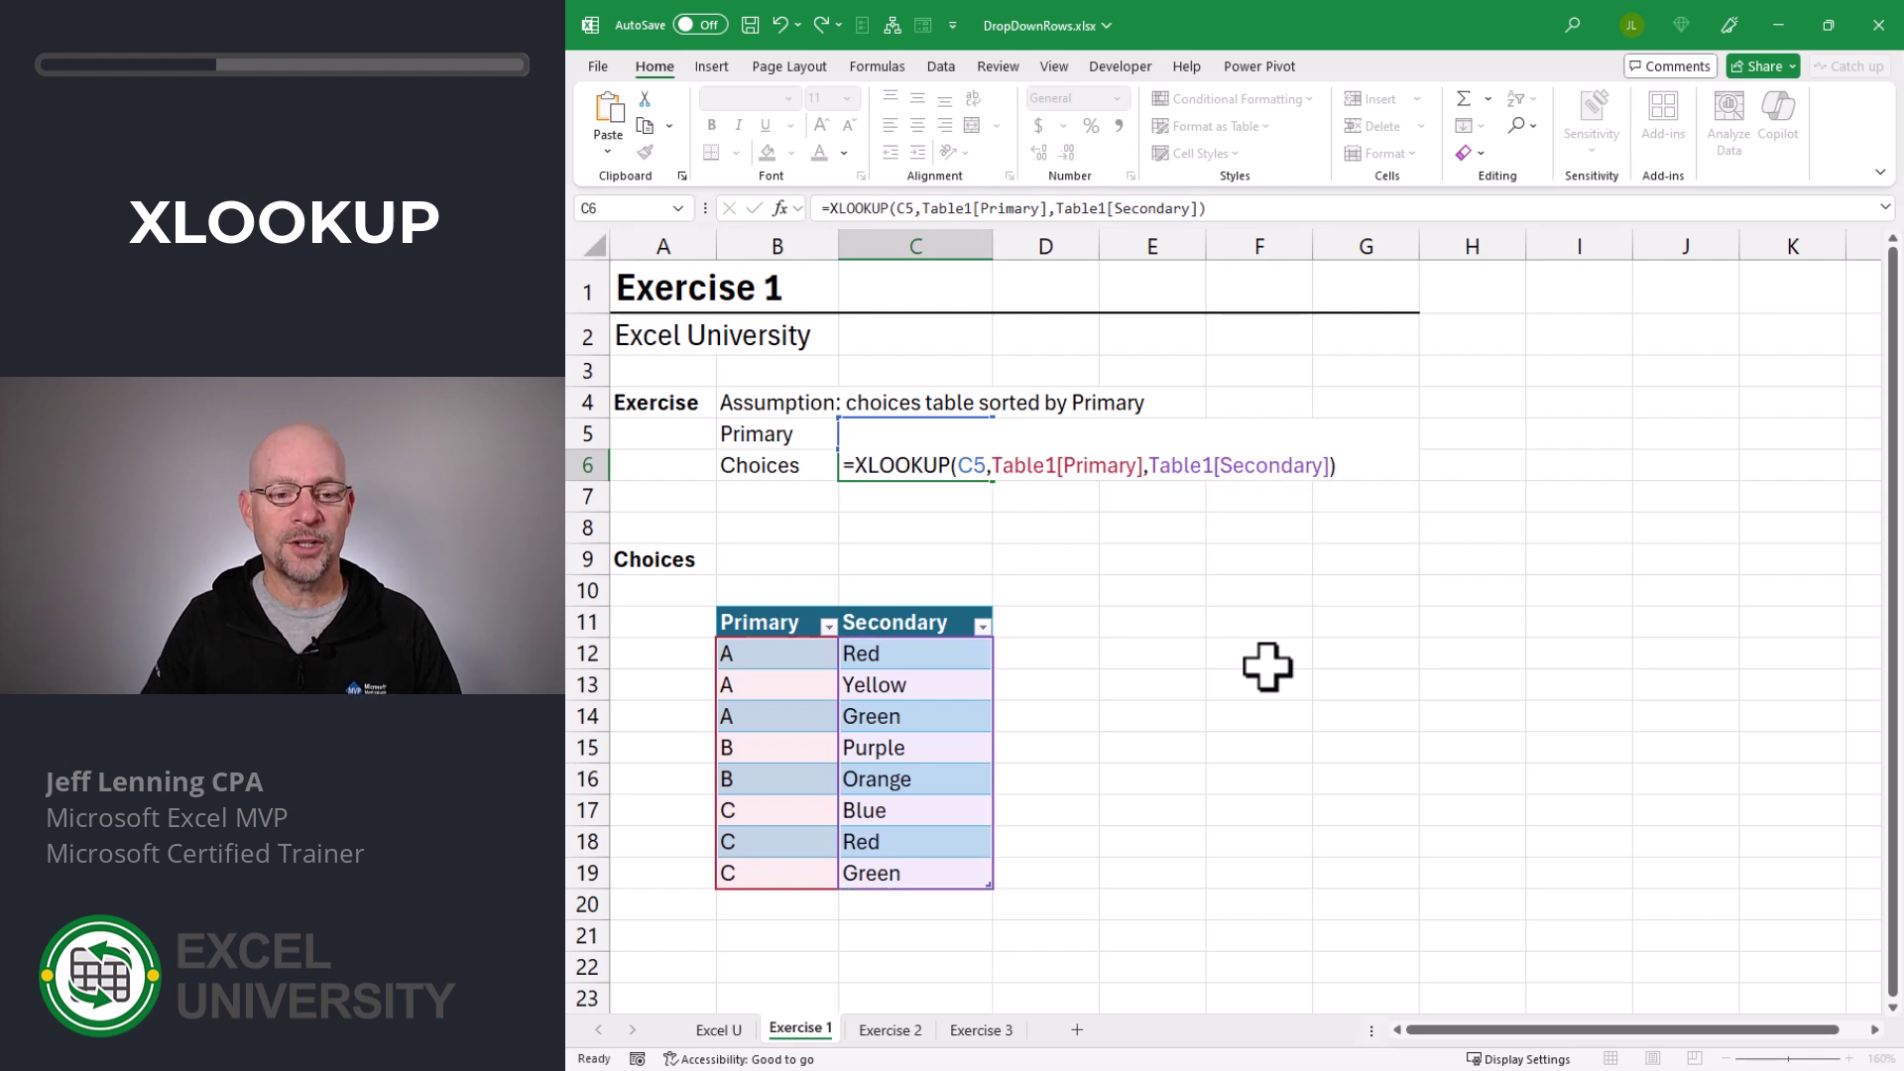
{"action": "key", "text": "Return"}
{"action": "left_click", "coordinate": [905, 467]}
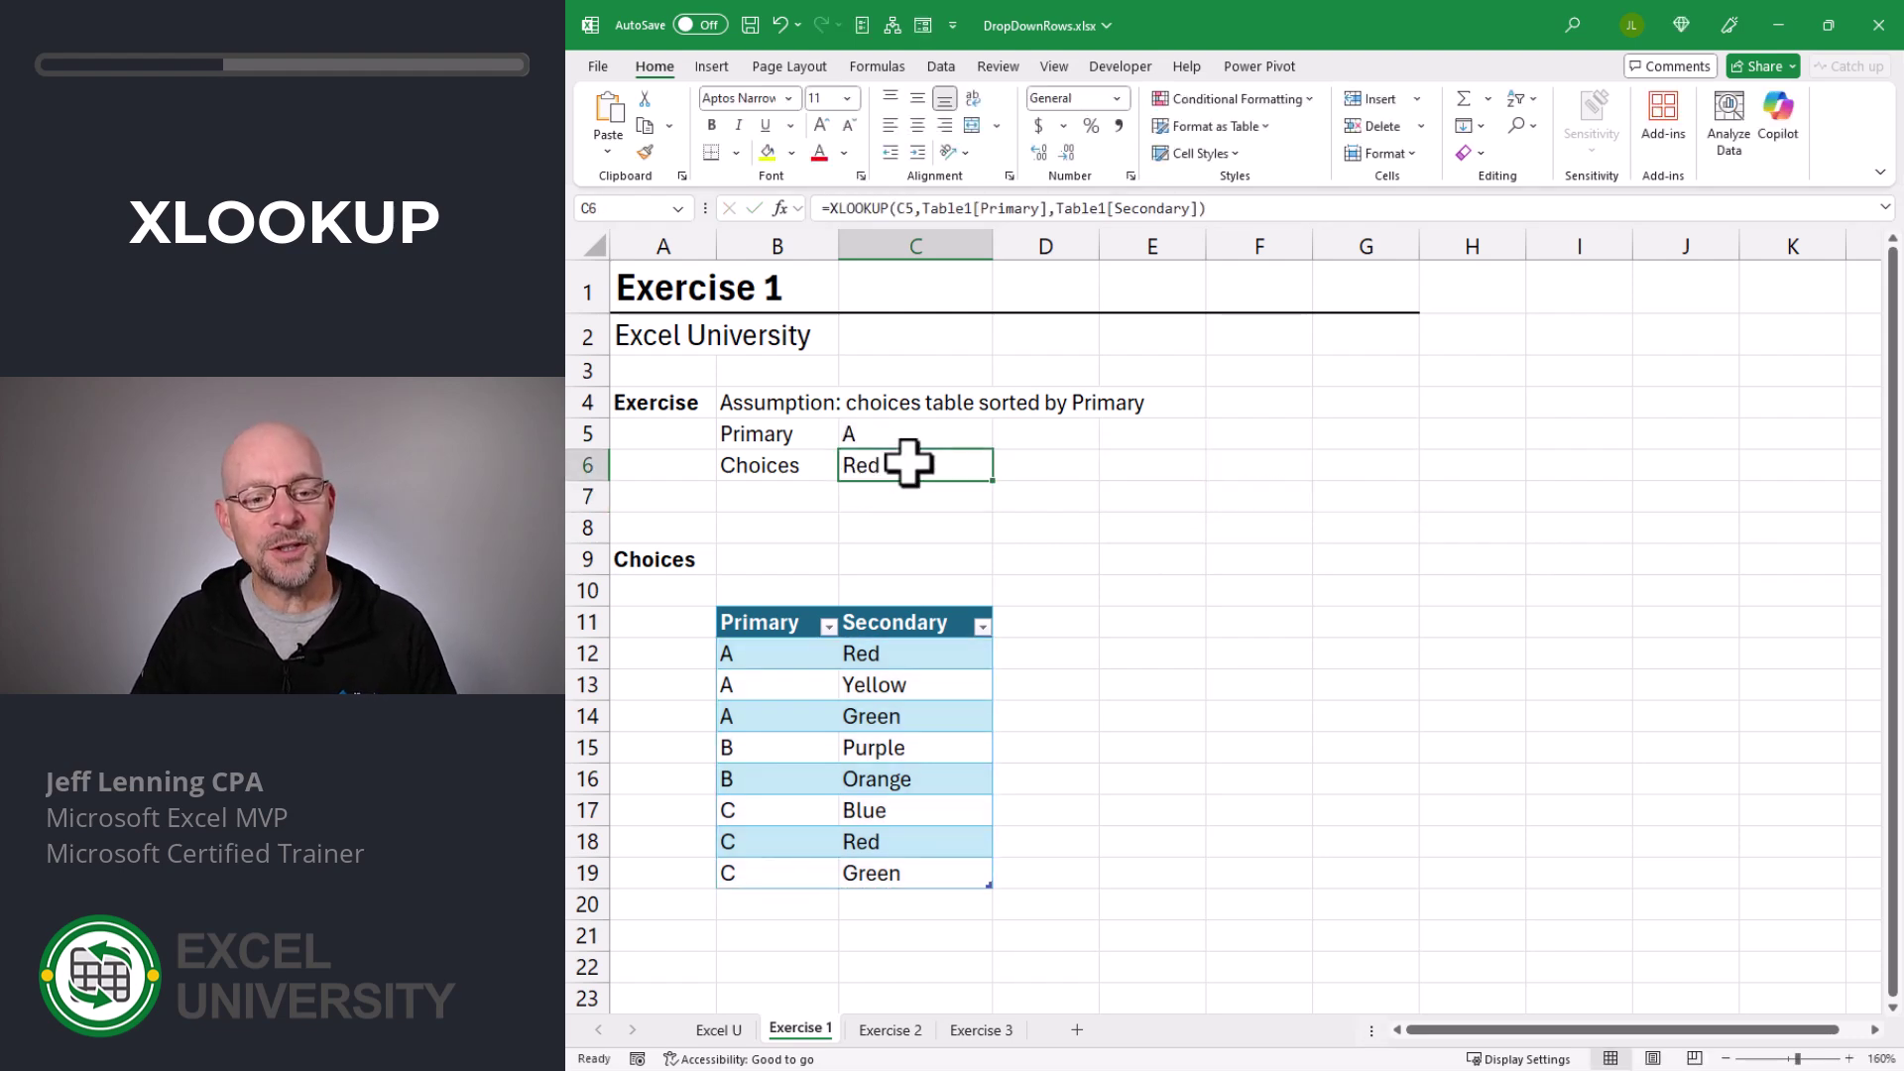
{"action": "left_click", "coordinate": [917, 654]}
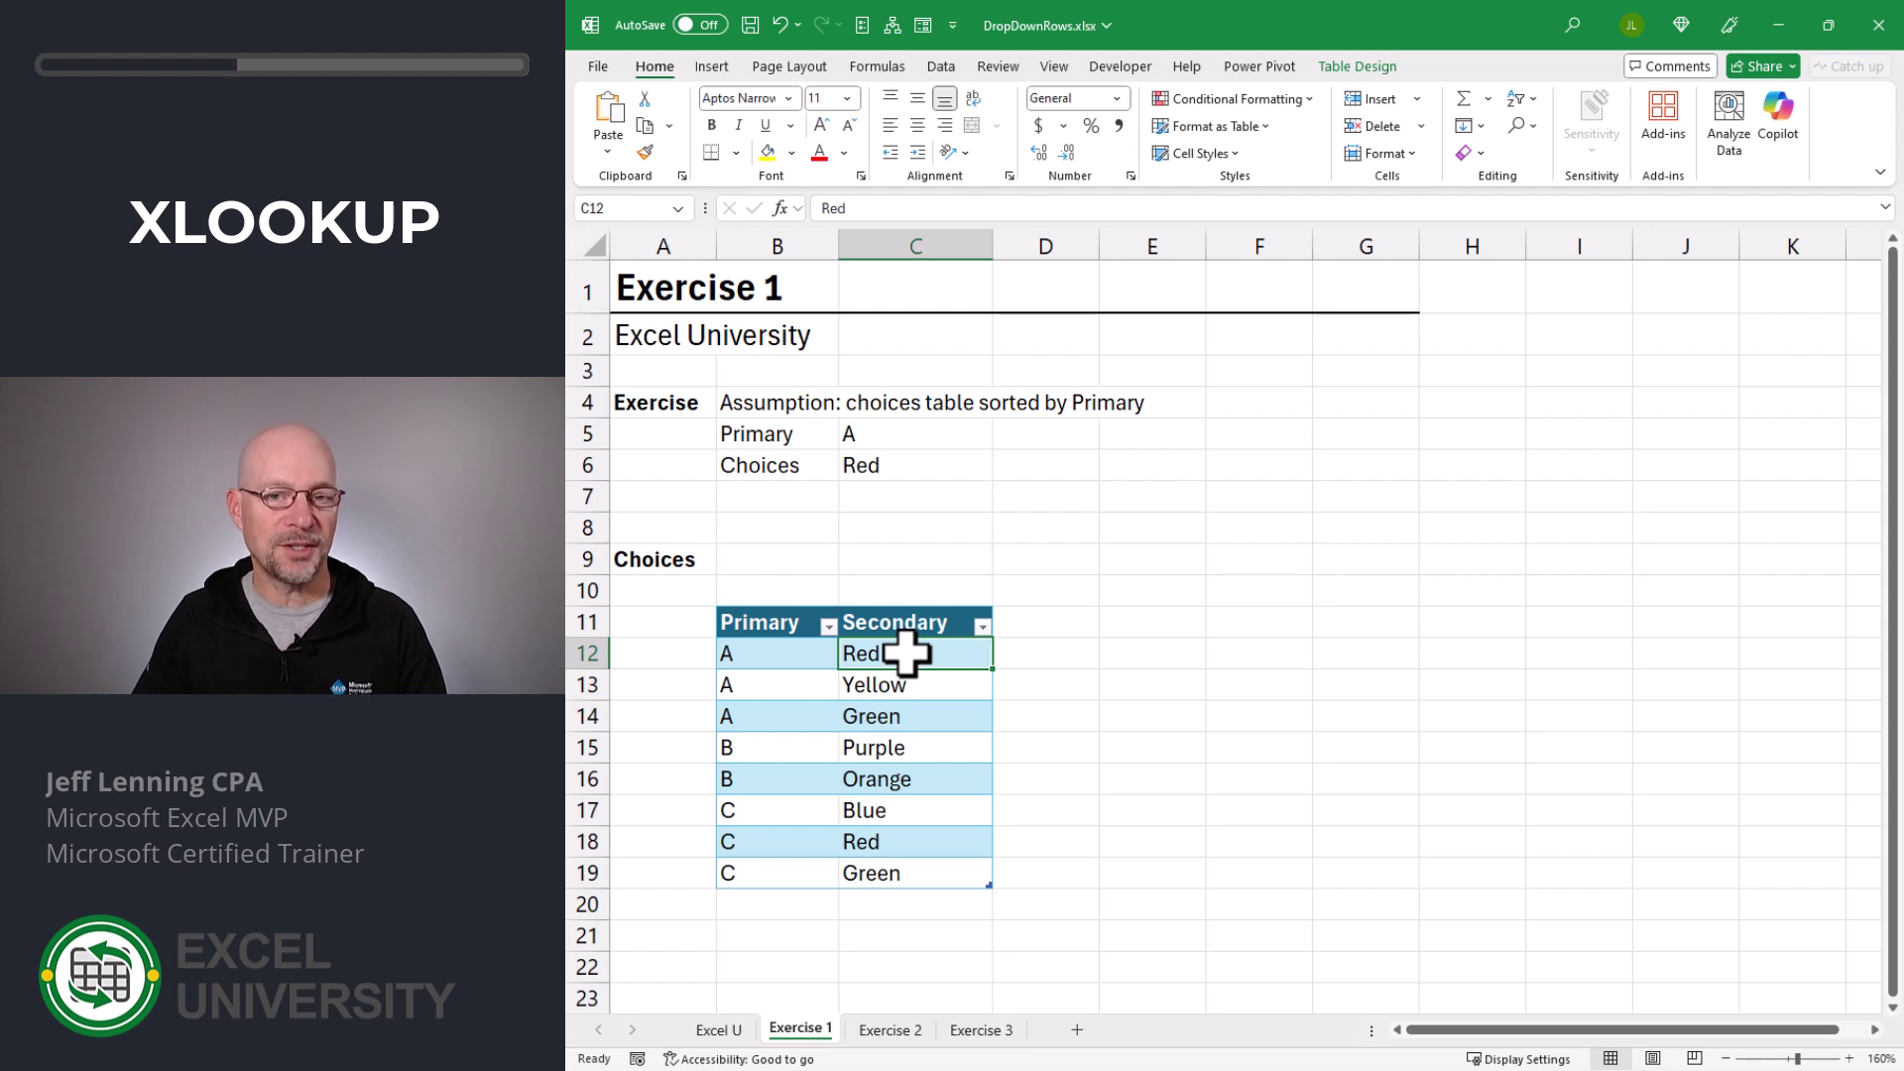
Step: Add the -1 last-to-first search mode to C6's XLOOKUP
{"action": "left_click_drag", "start_coordinate": [765, 645], "coordinate": [883, 651]}
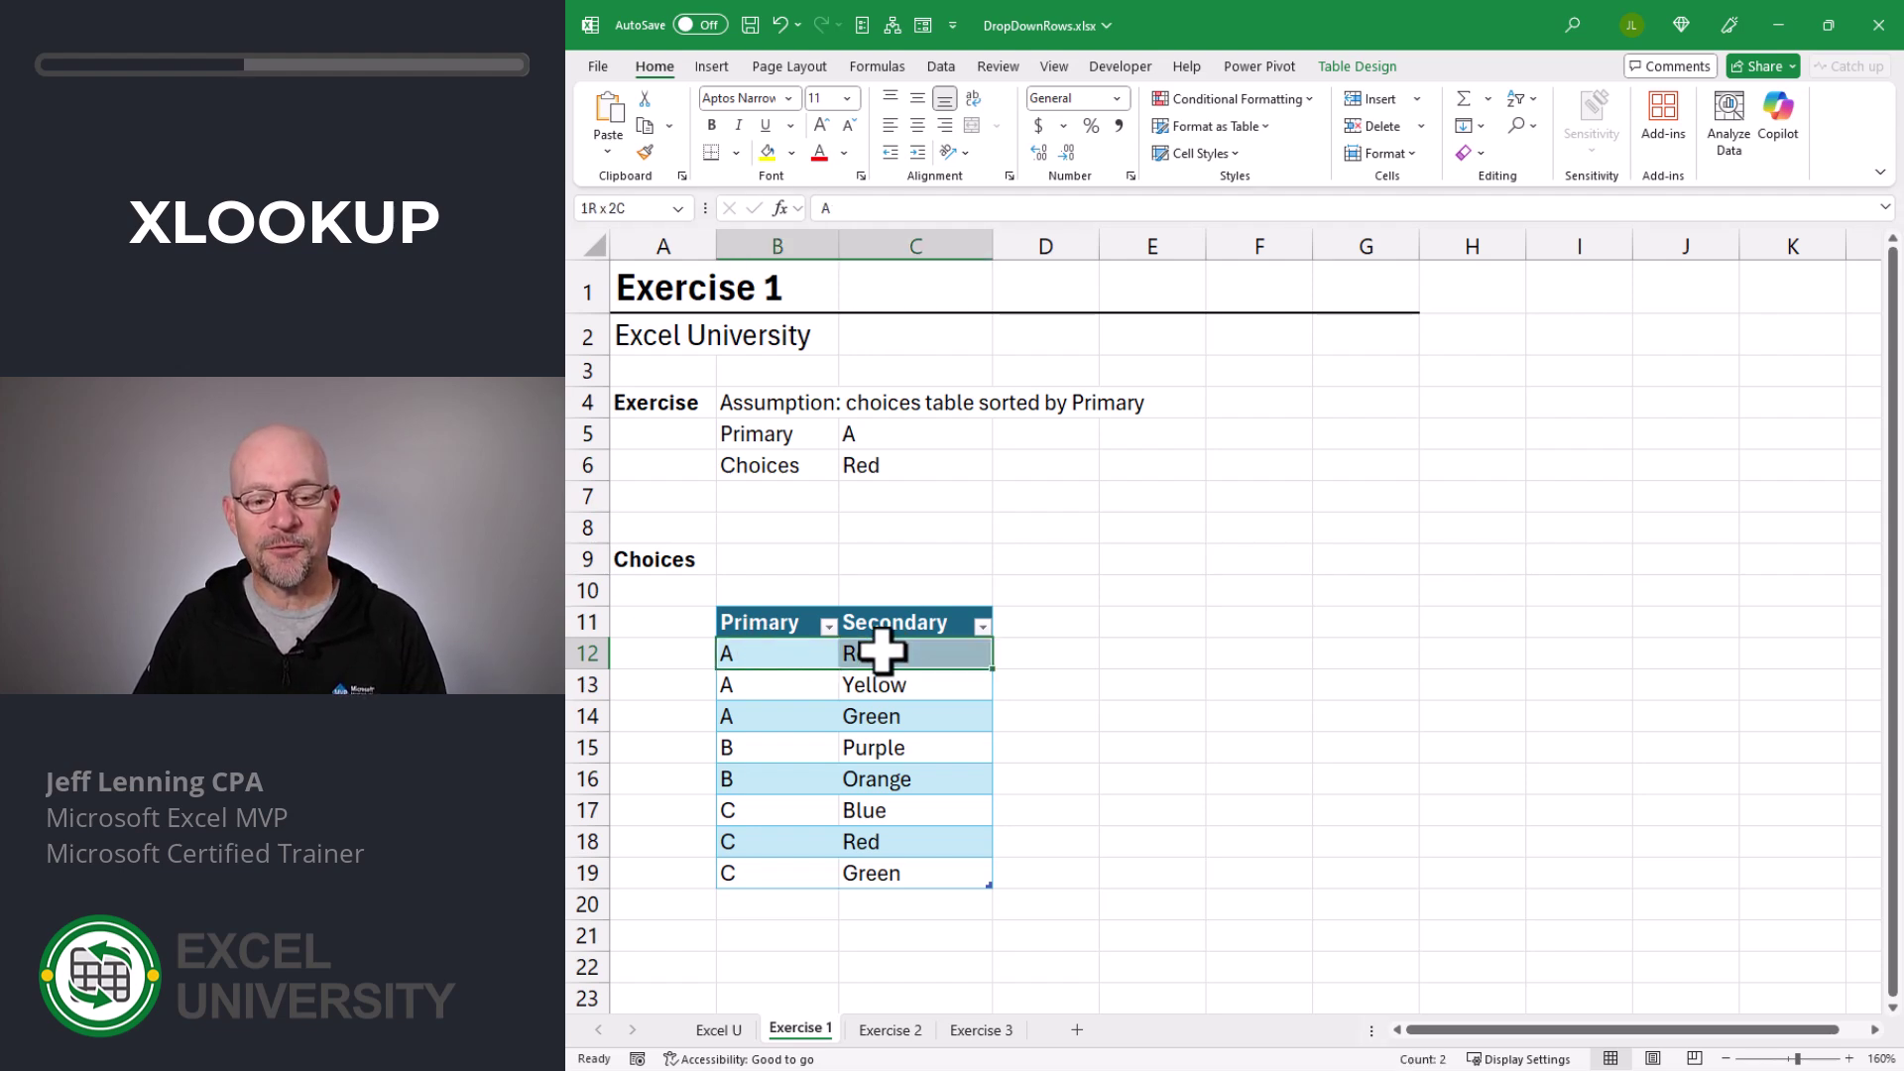
{"action": "key", "text": "ctrl+z"}
{"action": "key", "text": "F2"}
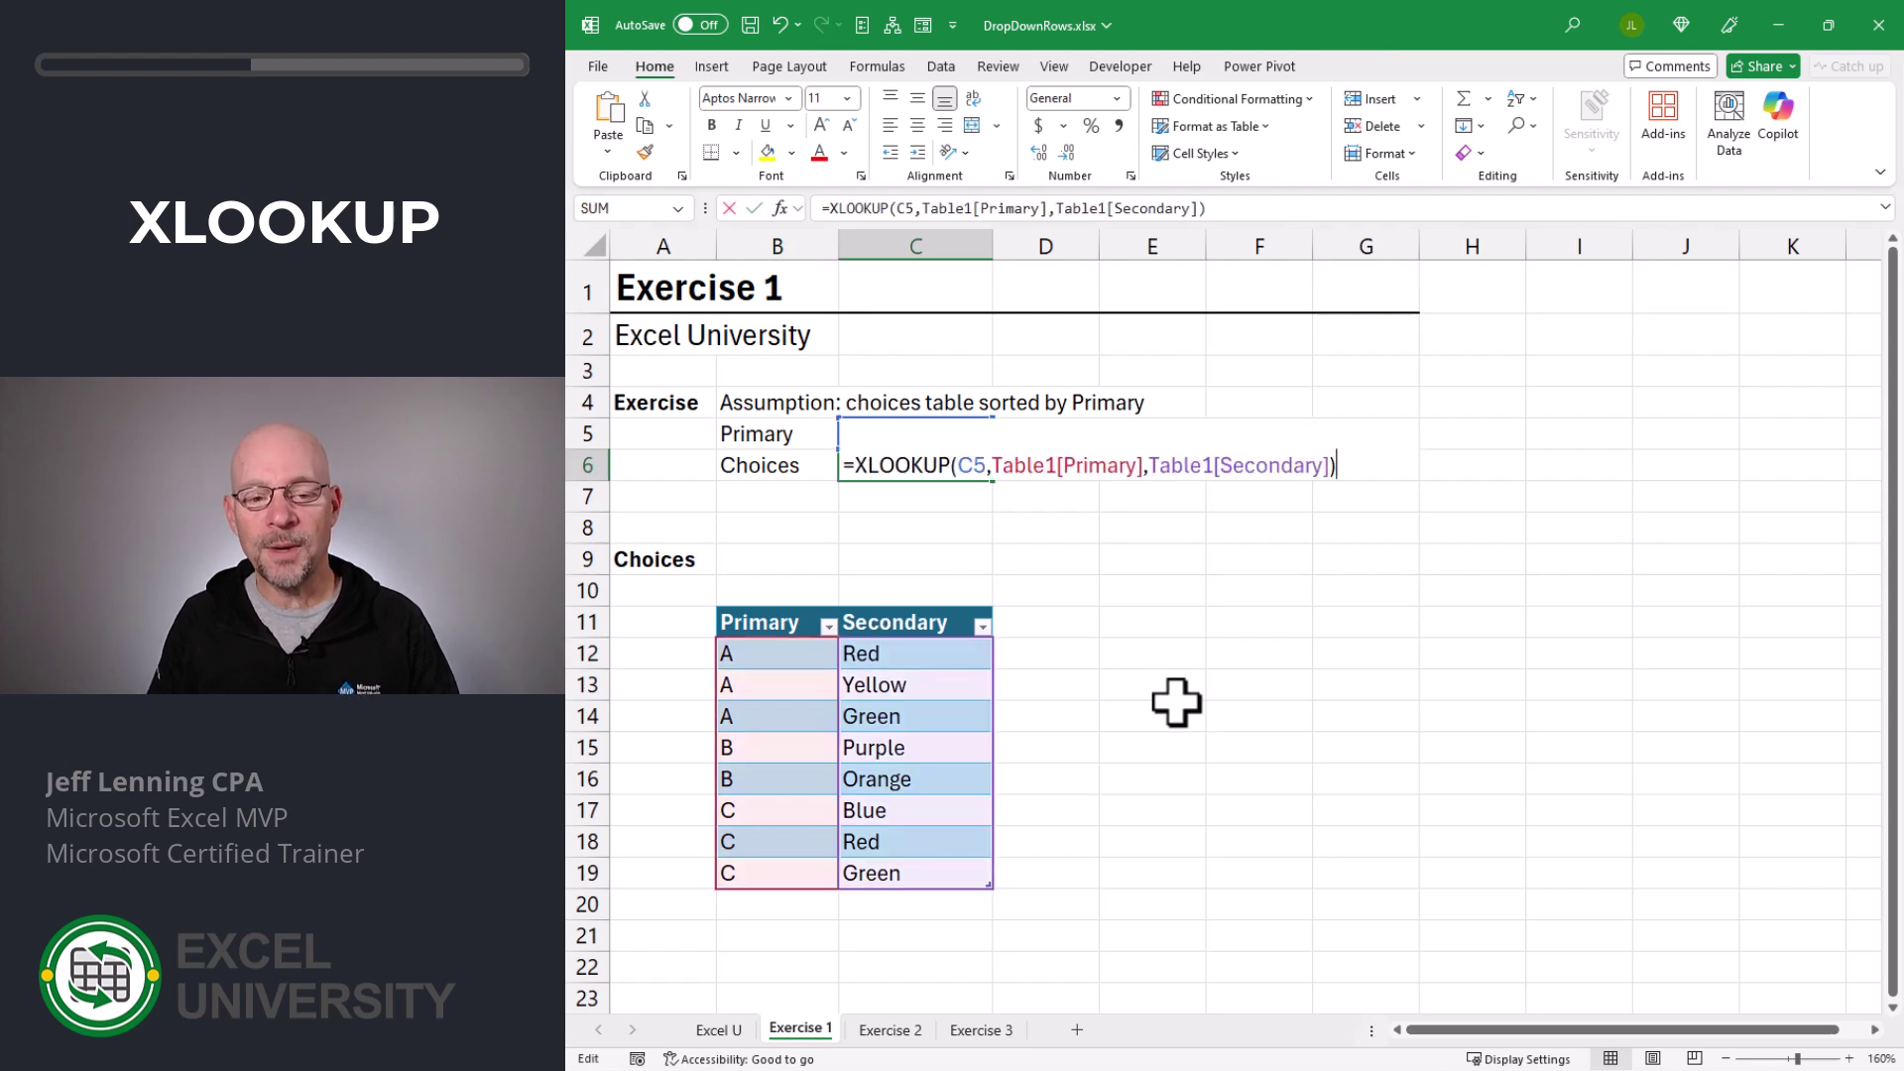
{"action": "type", "text": ",,,"}
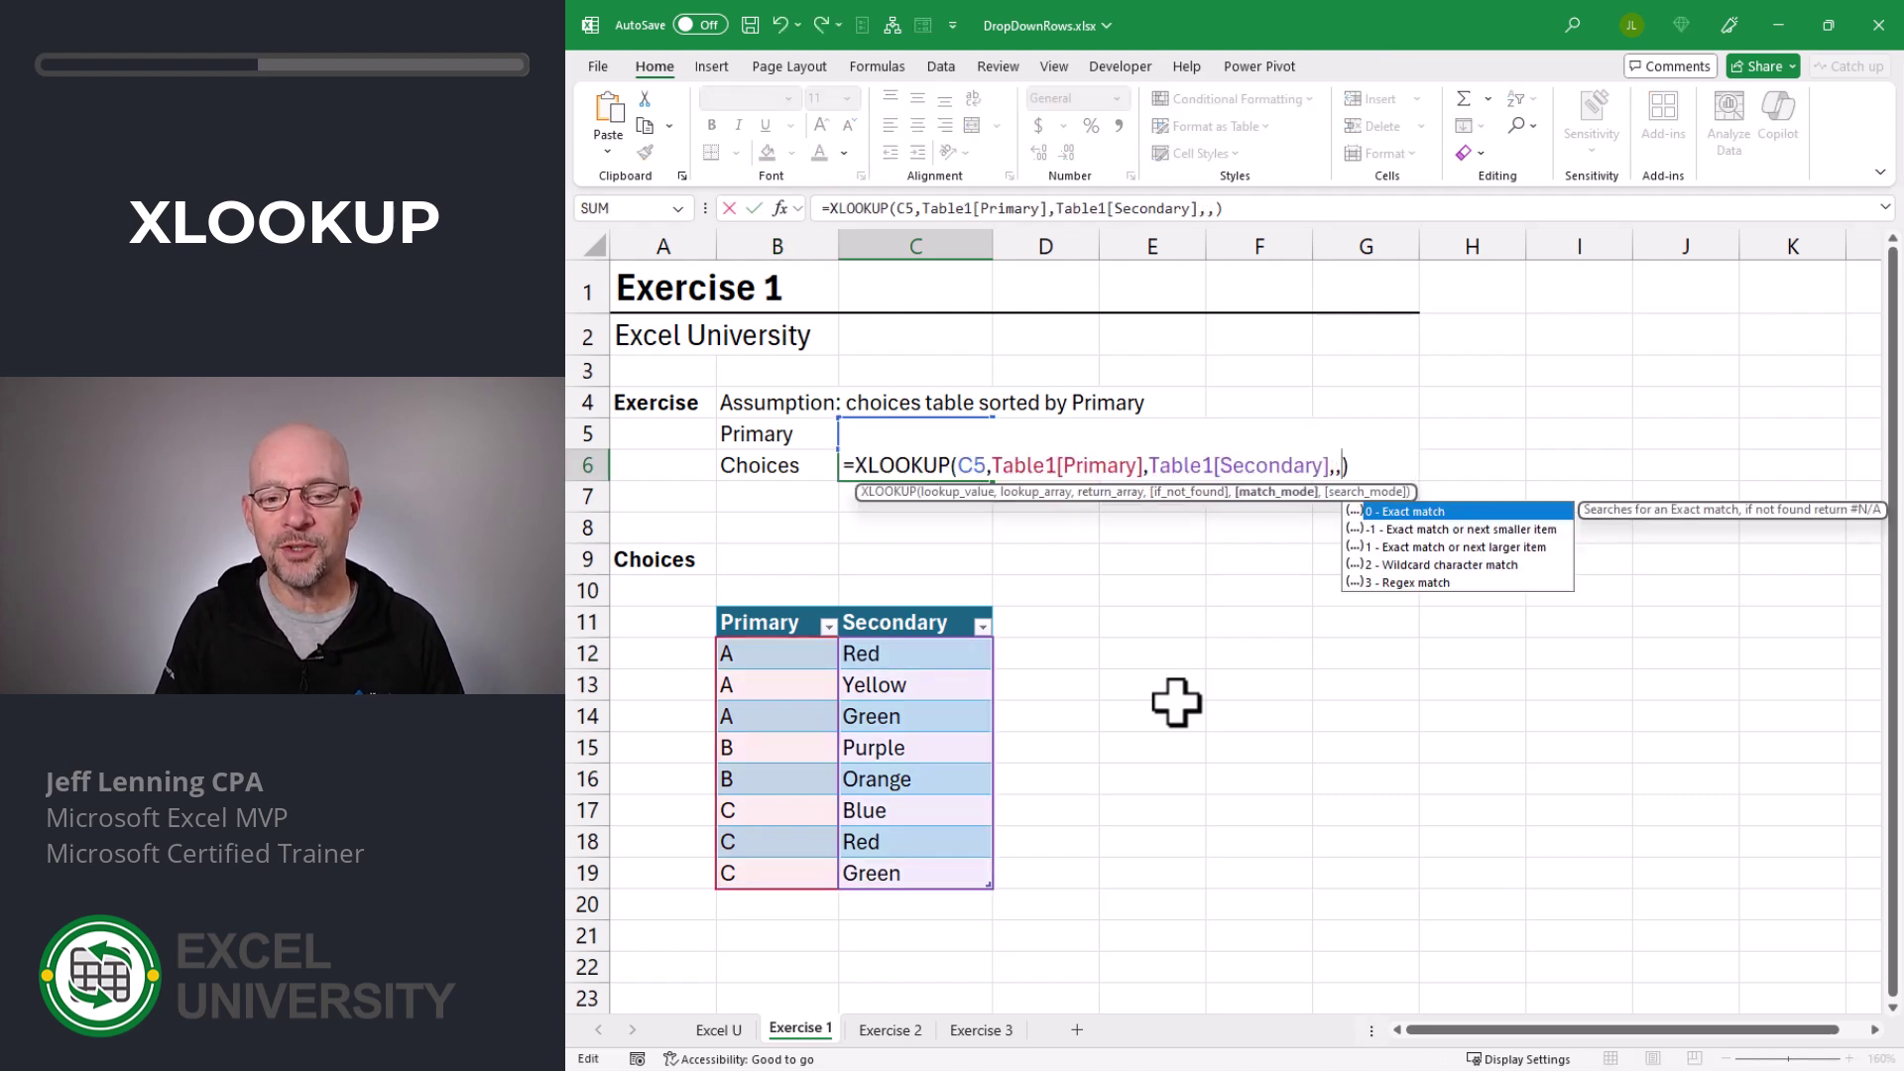
{"action": "key", "text": "Down"}
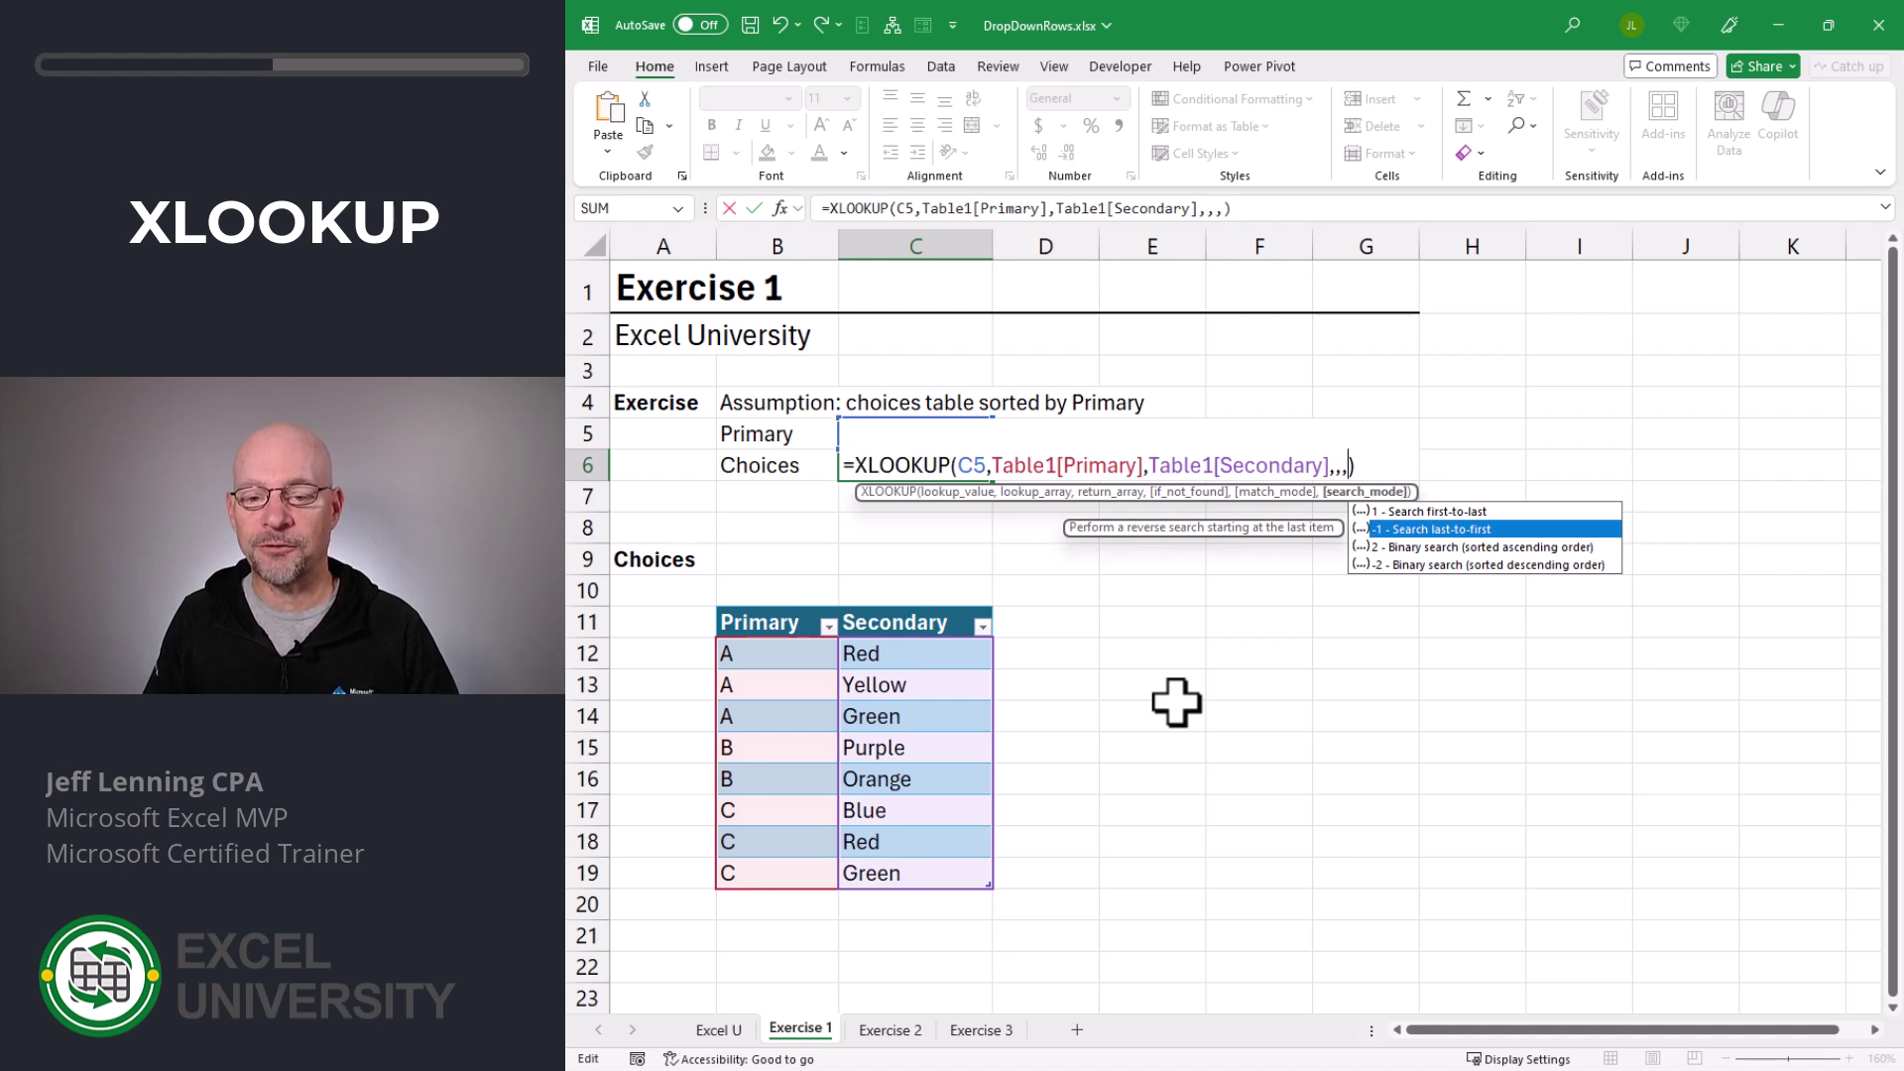
{"action": "key", "text": "Tab"}
{"action": "key", "text": "Return"}
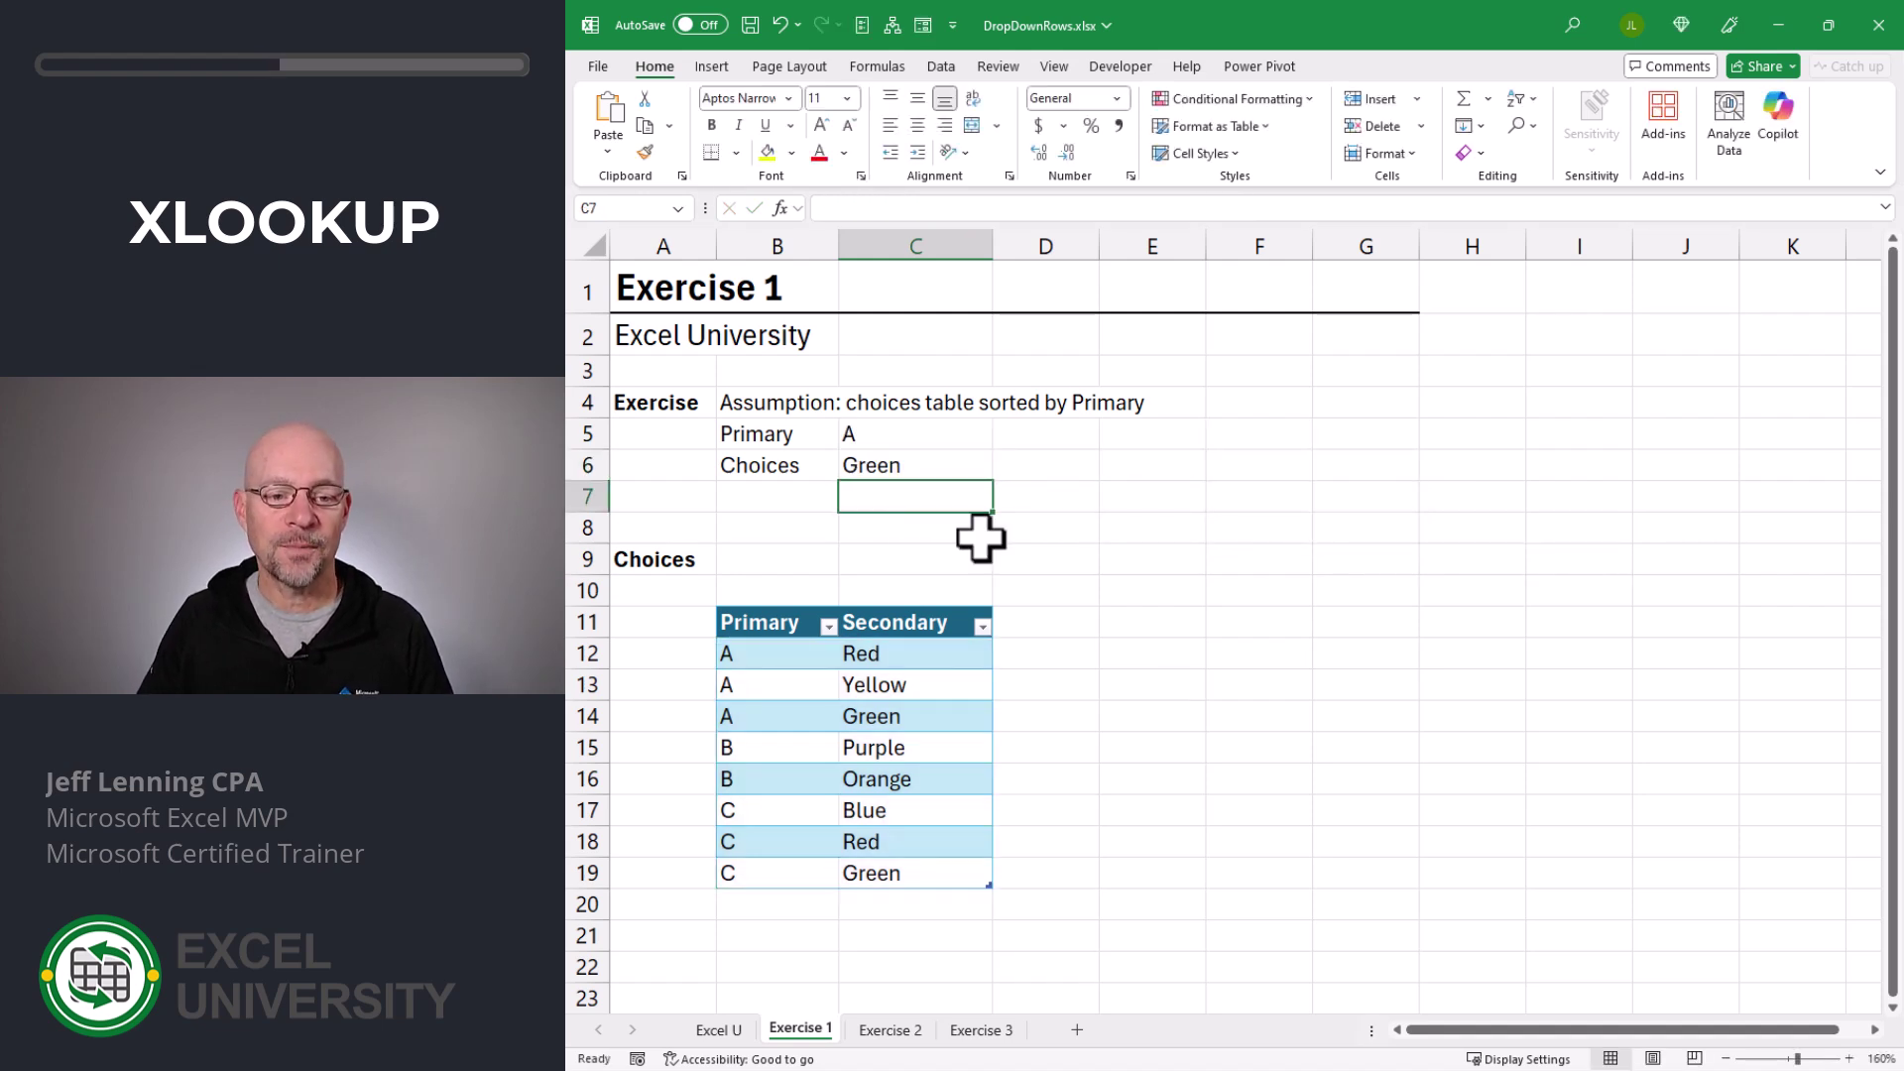
Step: Confirm C6 now returns Green, A's last choice, and start a new formula in C6
{"action": "left_click", "coordinate": [935, 463]}
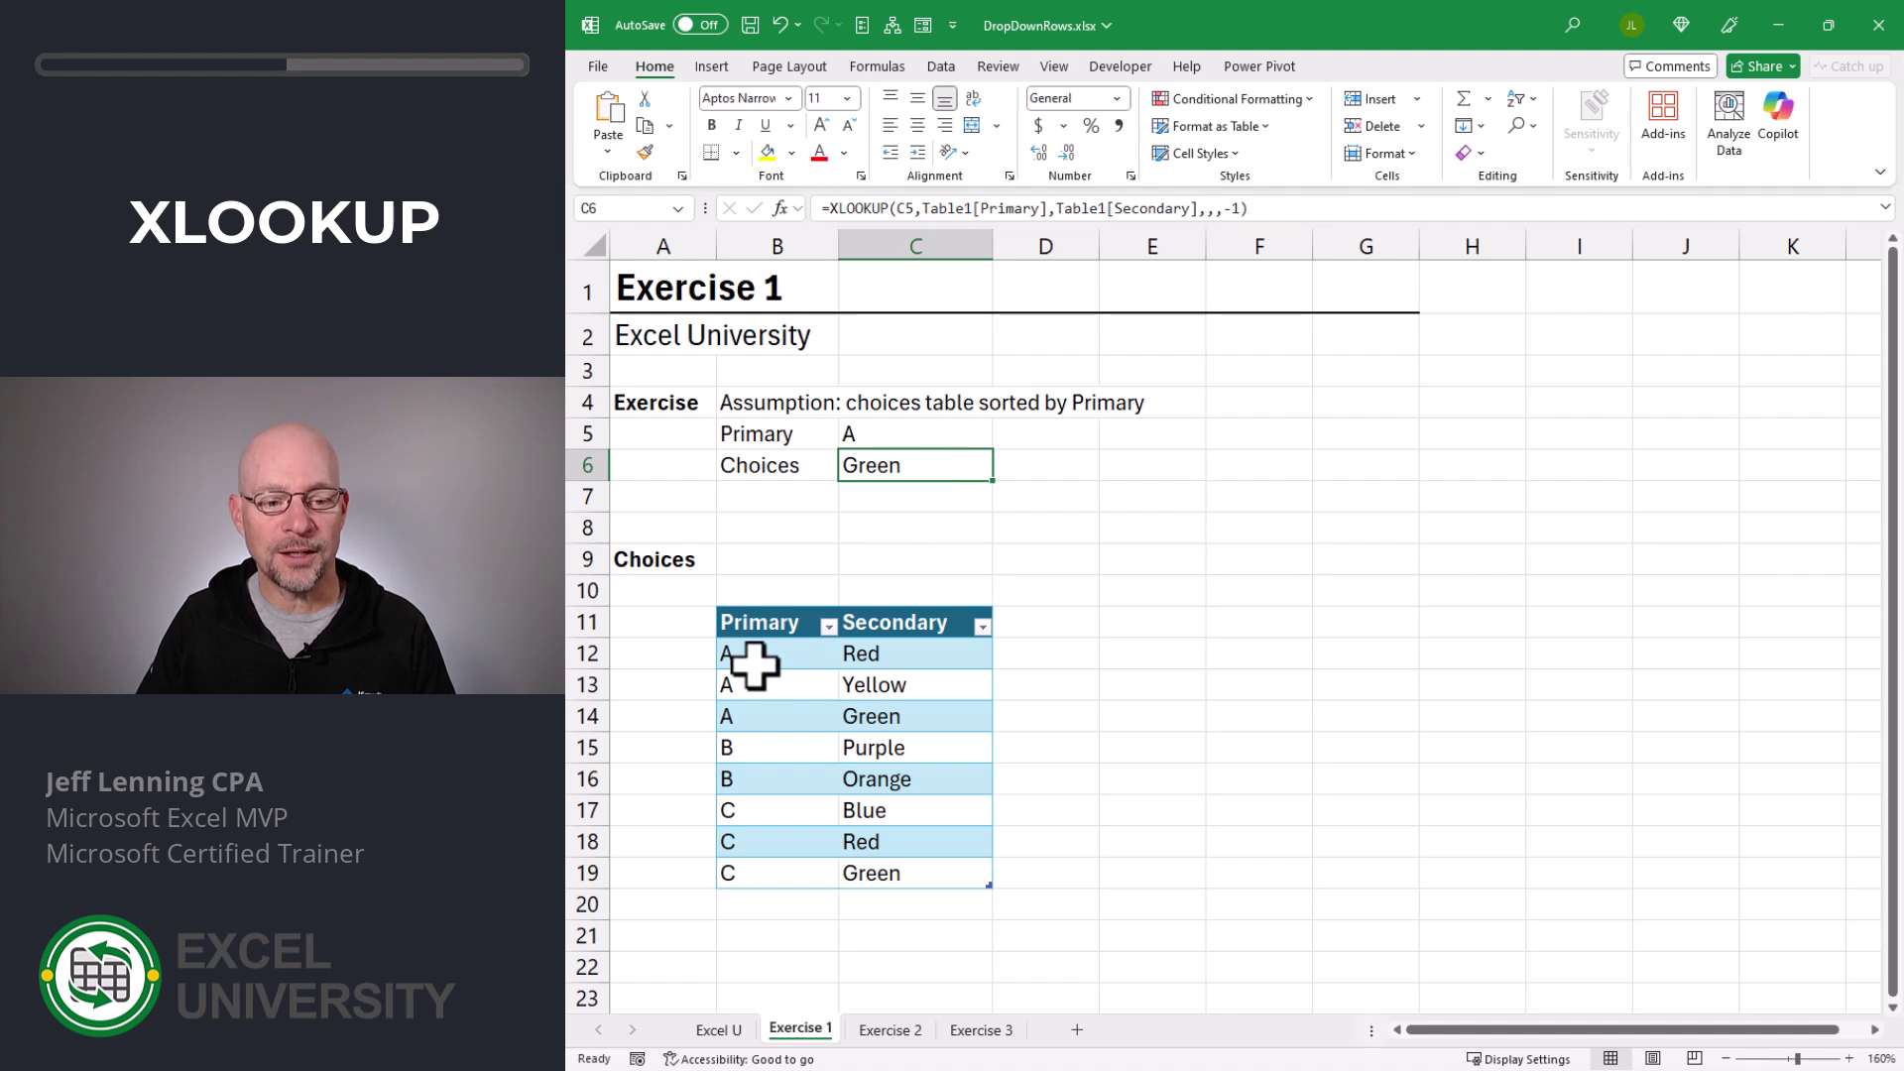
{"action": "left_click_drag", "start_coordinate": [752, 655], "coordinate": [816, 650]}
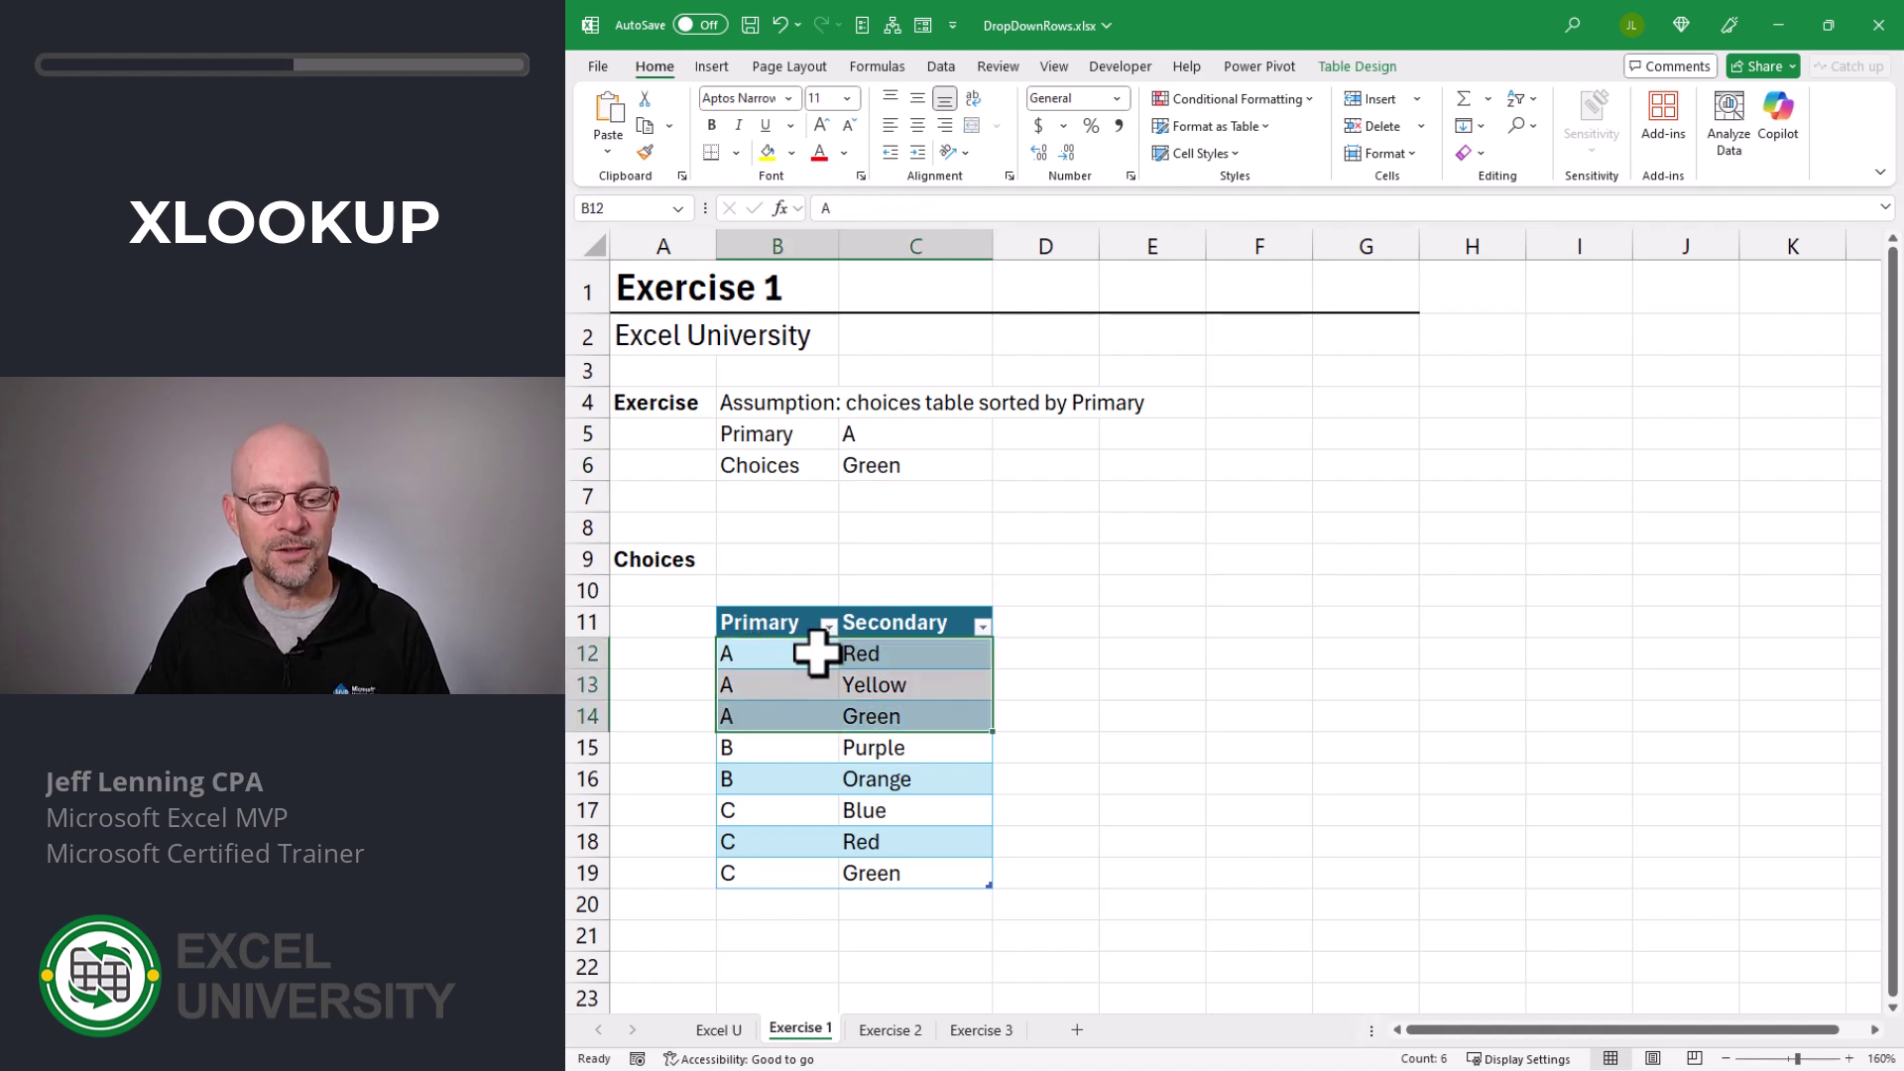
{"action": "left_click", "coordinate": [906, 714]}
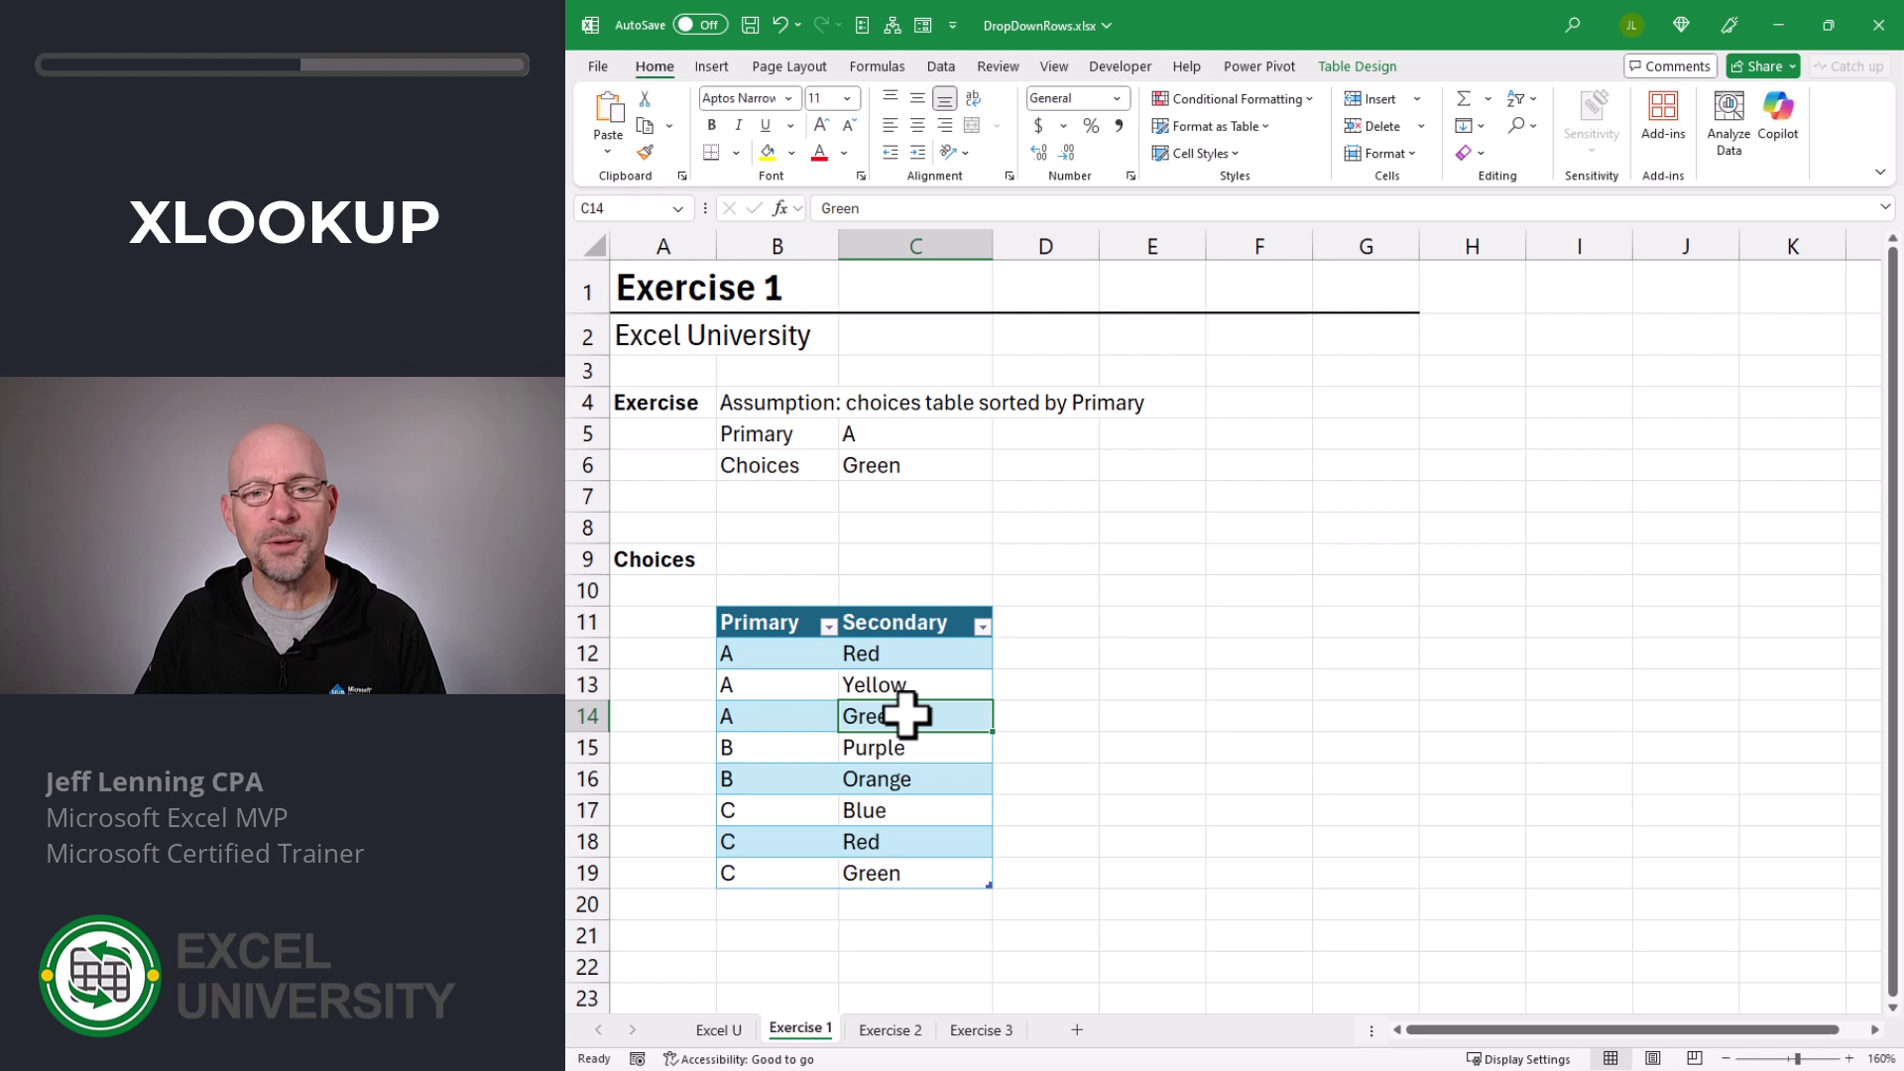
{"action": "left_click", "coordinate": [905, 467]}
{"action": "type", "text": "="}
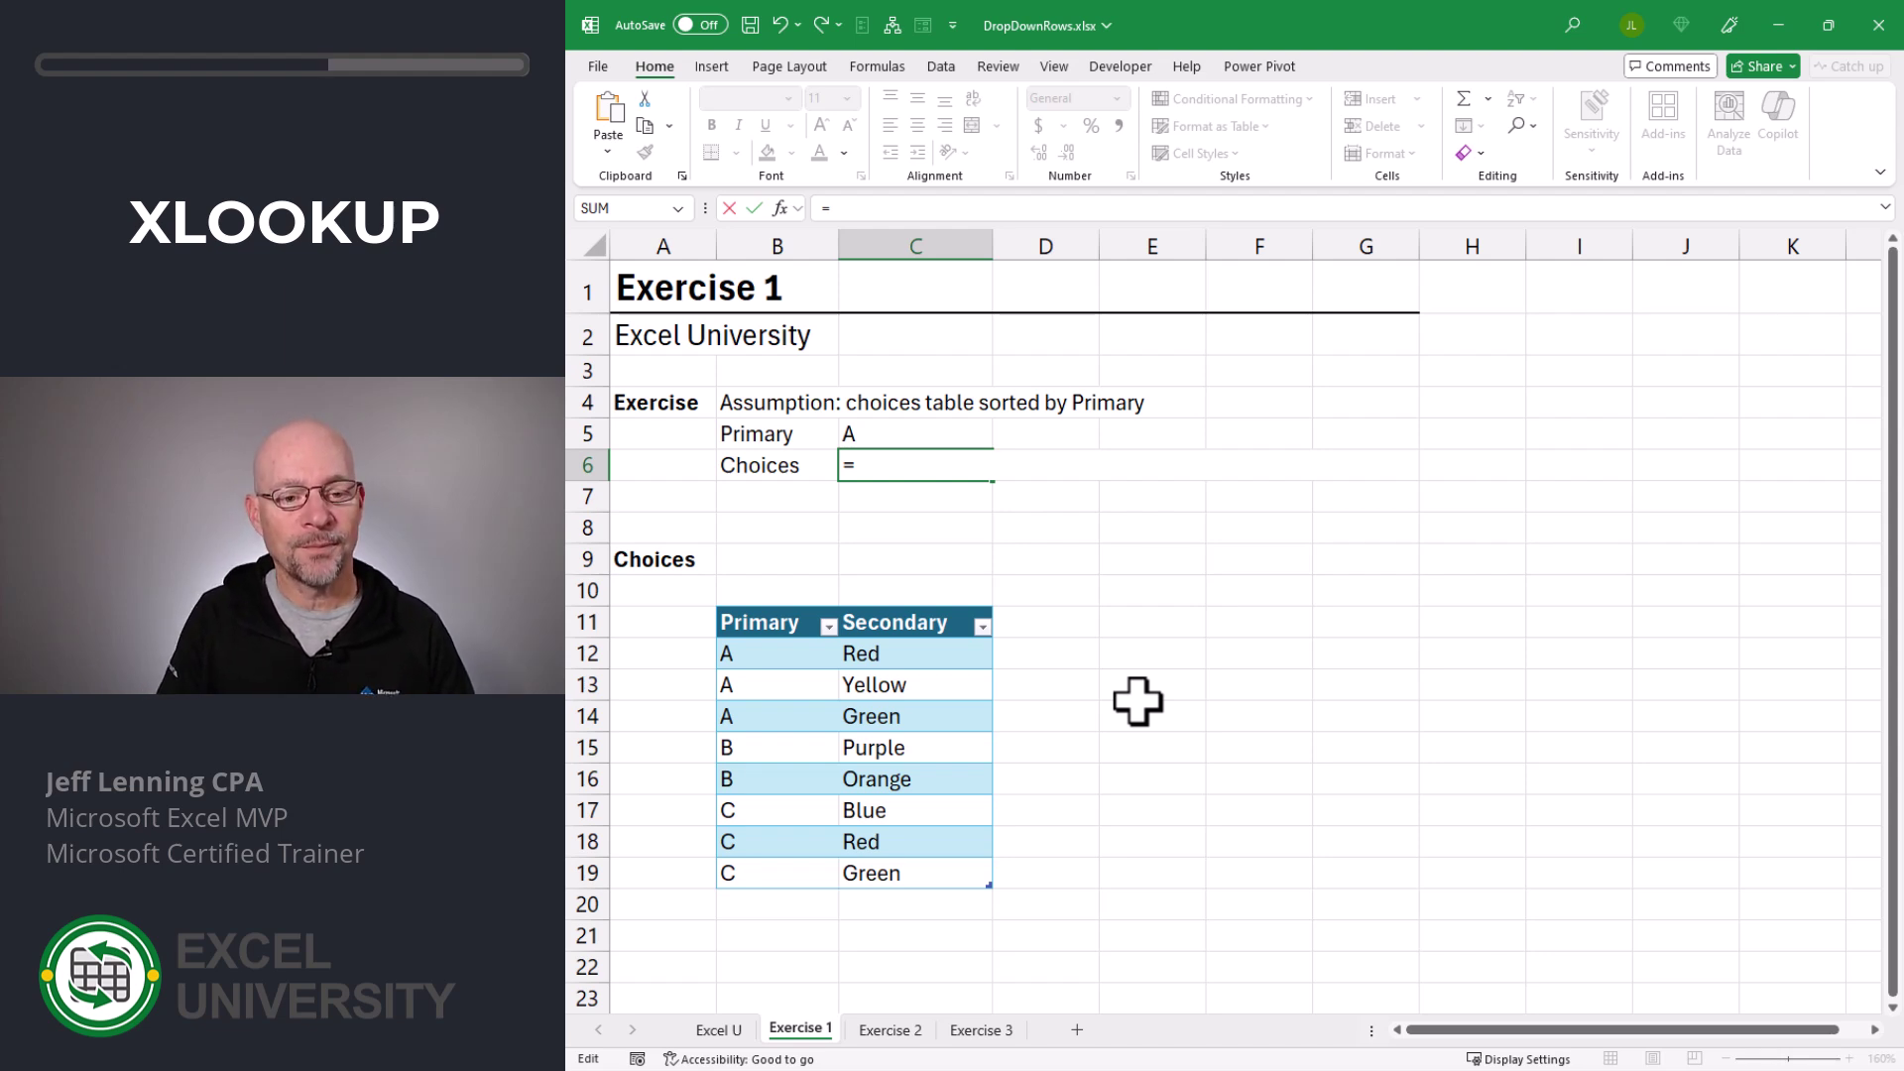
Step: Begin C6 with XLOOKUP(C5,Table1[Primary],Table1[Secondary])
{"action": "type", "text": "xl"}
{"action": "key", "text": "Tab"}
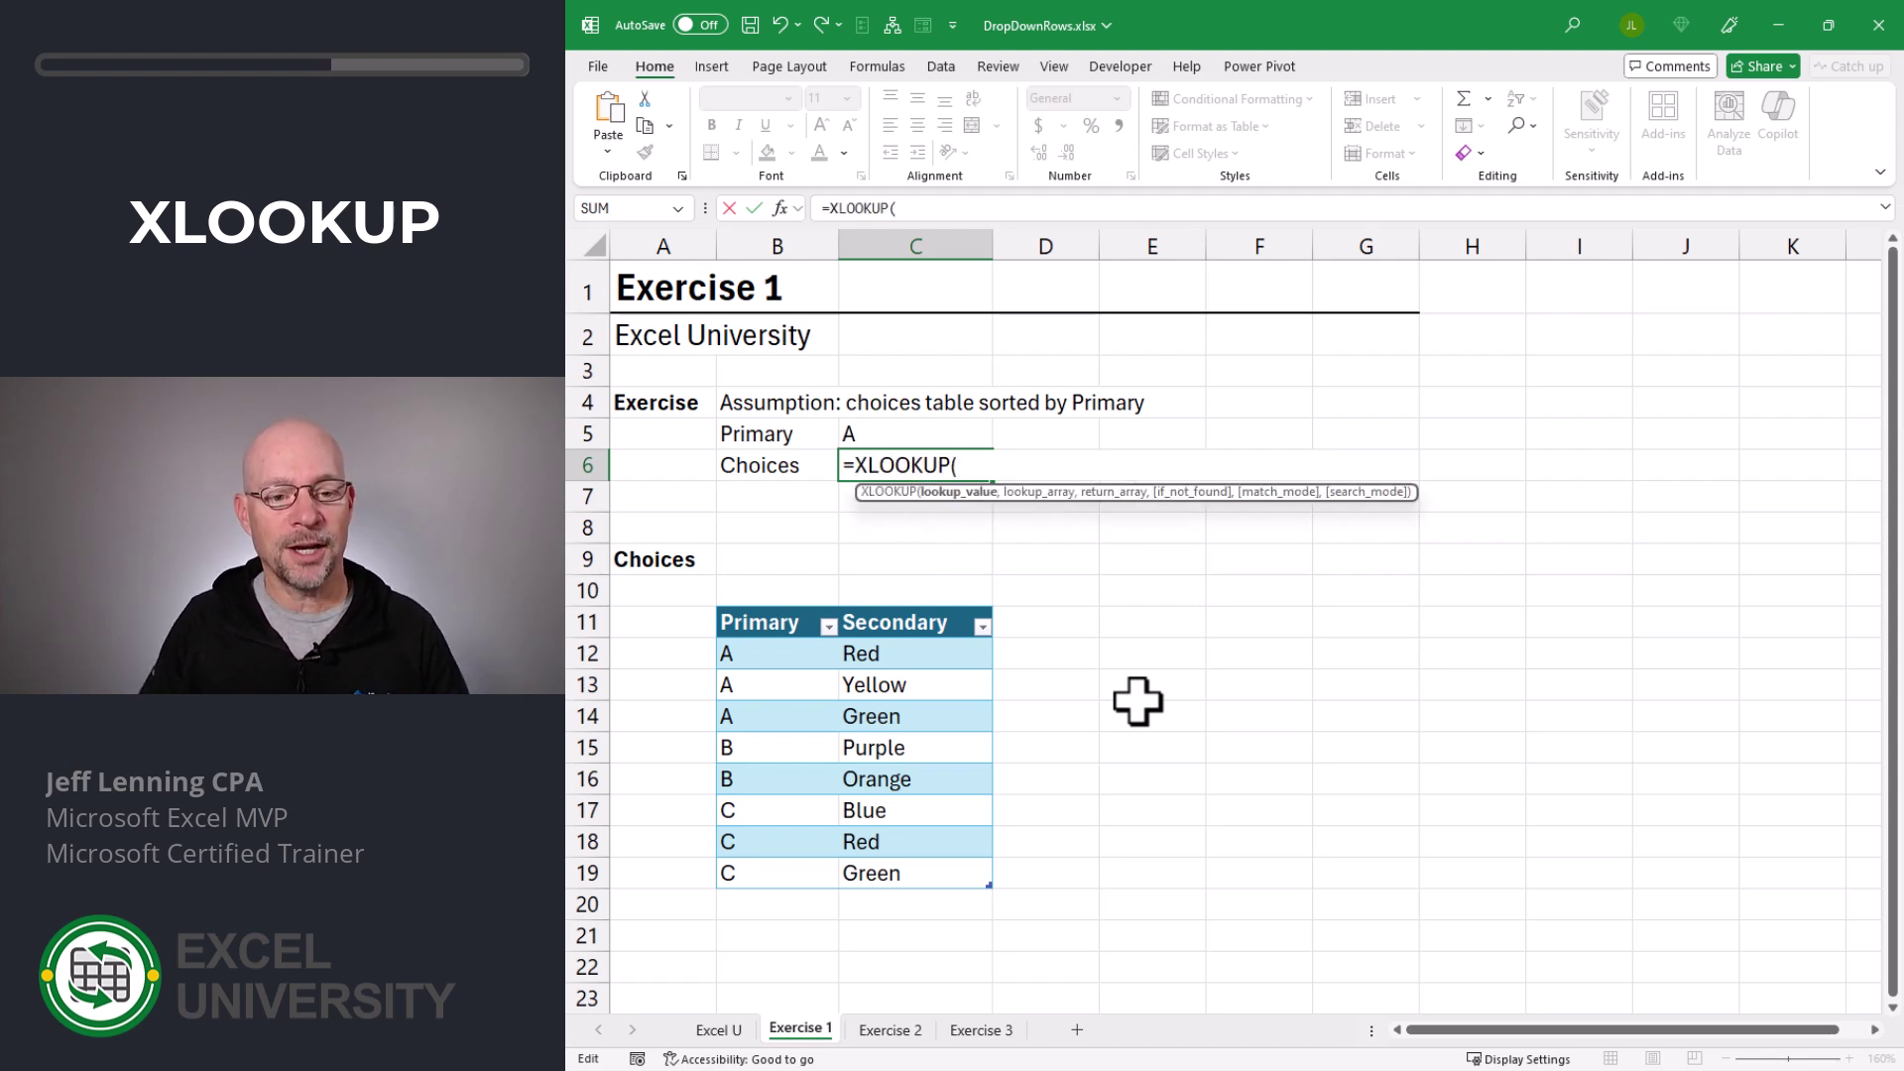
{"action": "left_click", "coordinate": [883, 431]}
{"action": "type", "text": ","}
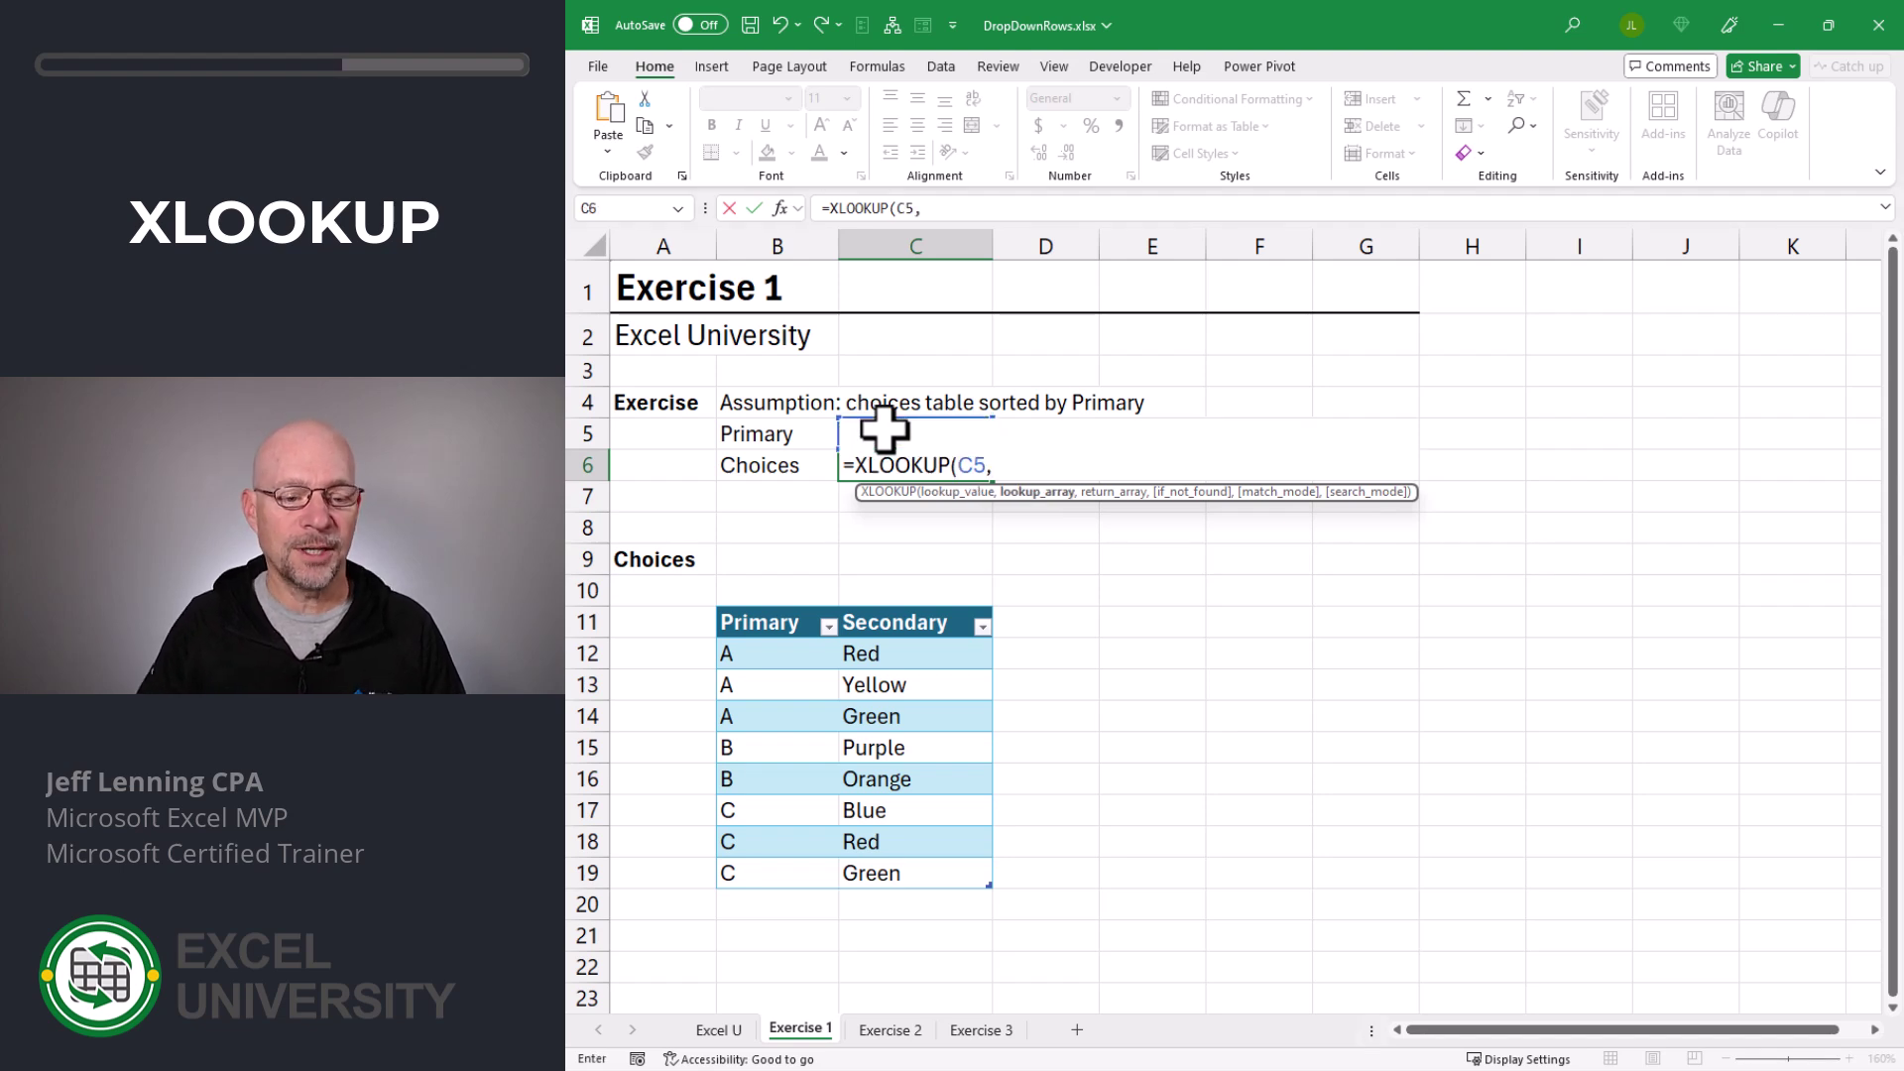
{"action": "left_click", "coordinate": [791, 595]}
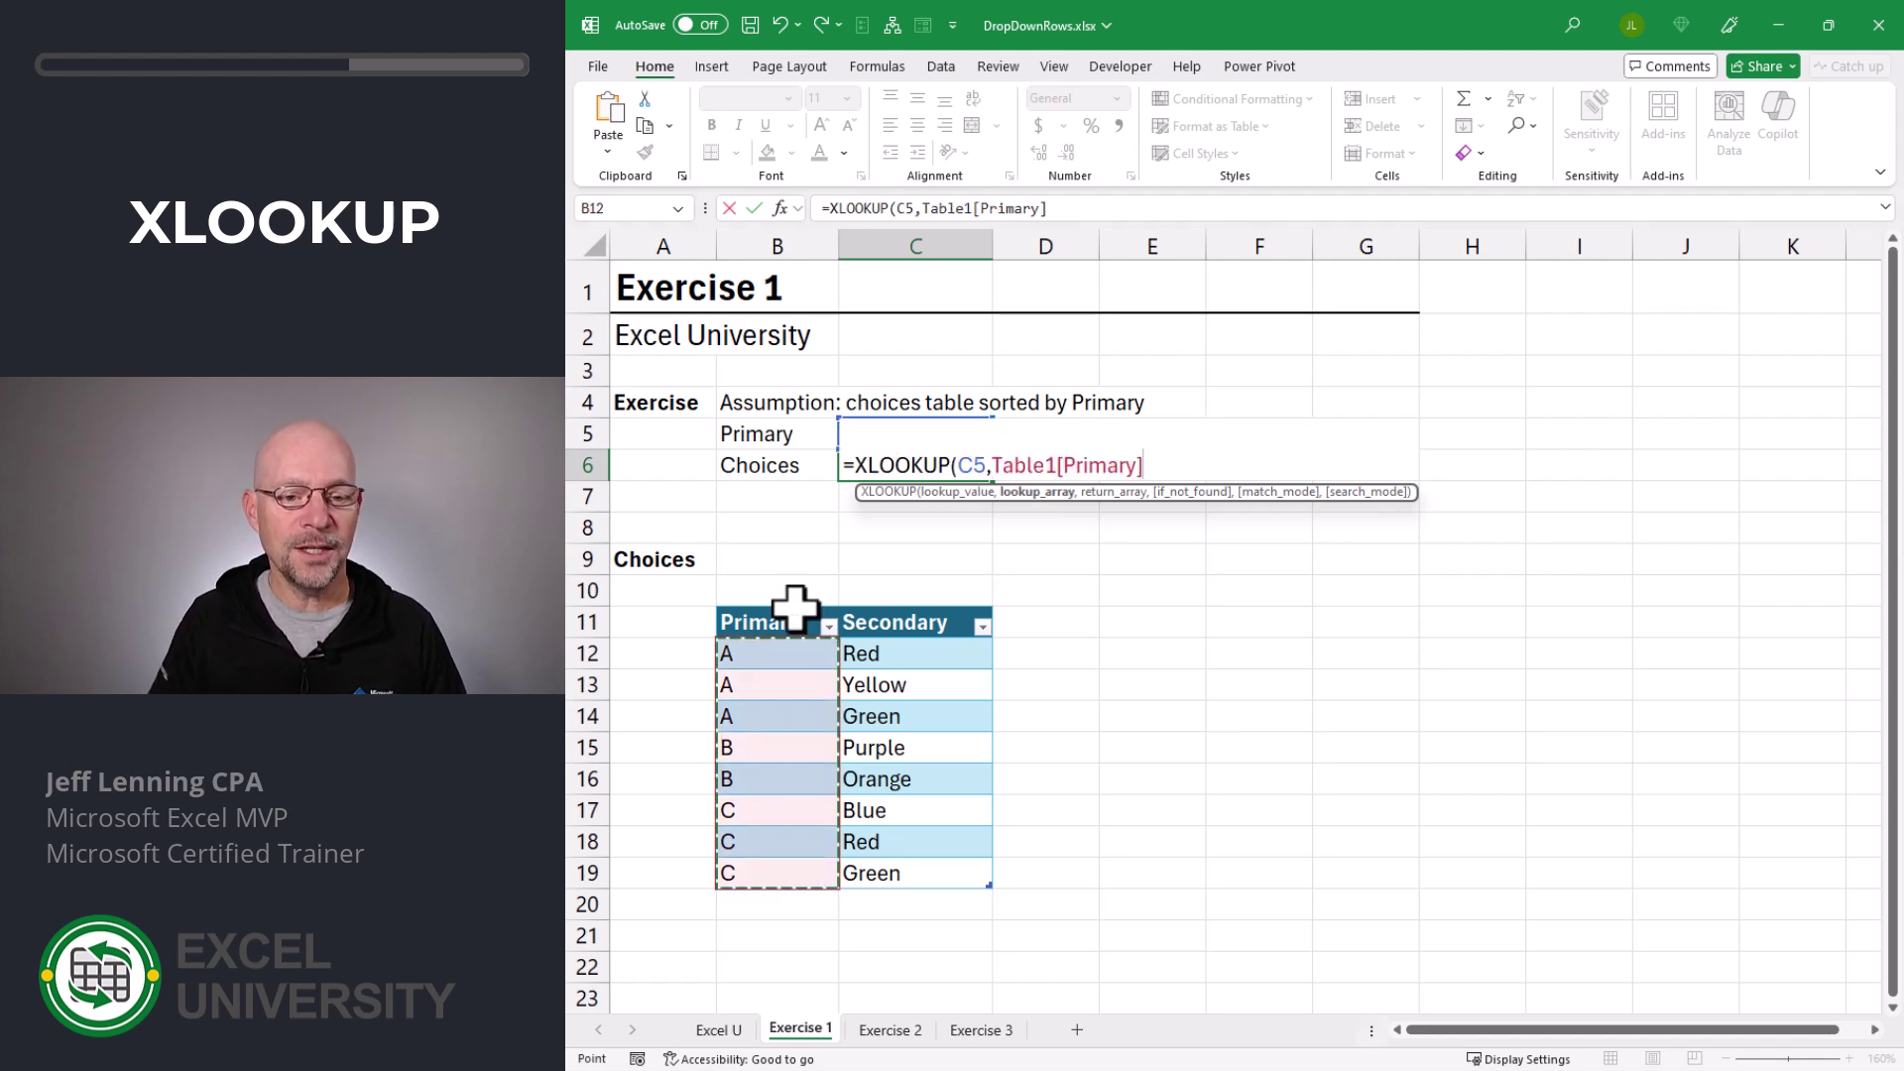
{"action": "type", "text": ","}
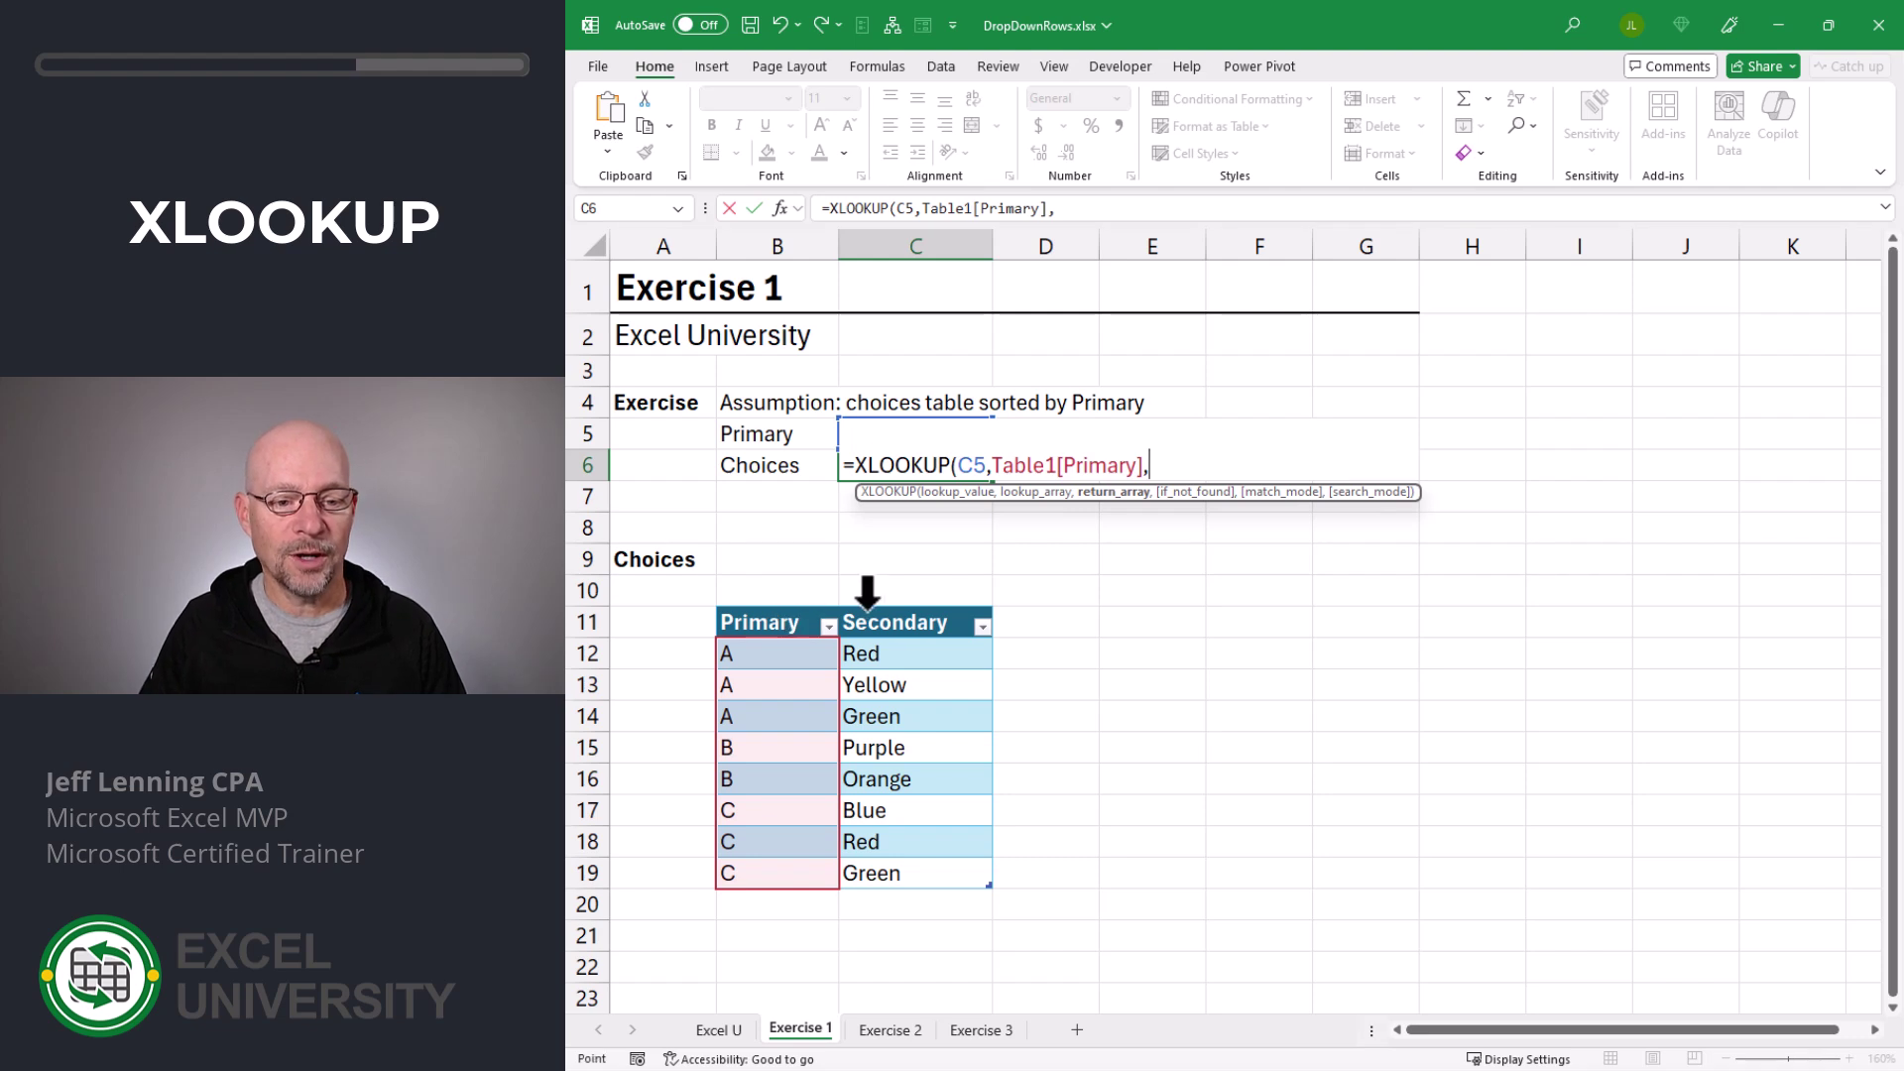
{"action": "left_click", "coordinate": [864, 595]}
{"action": "type", "text": ")"}
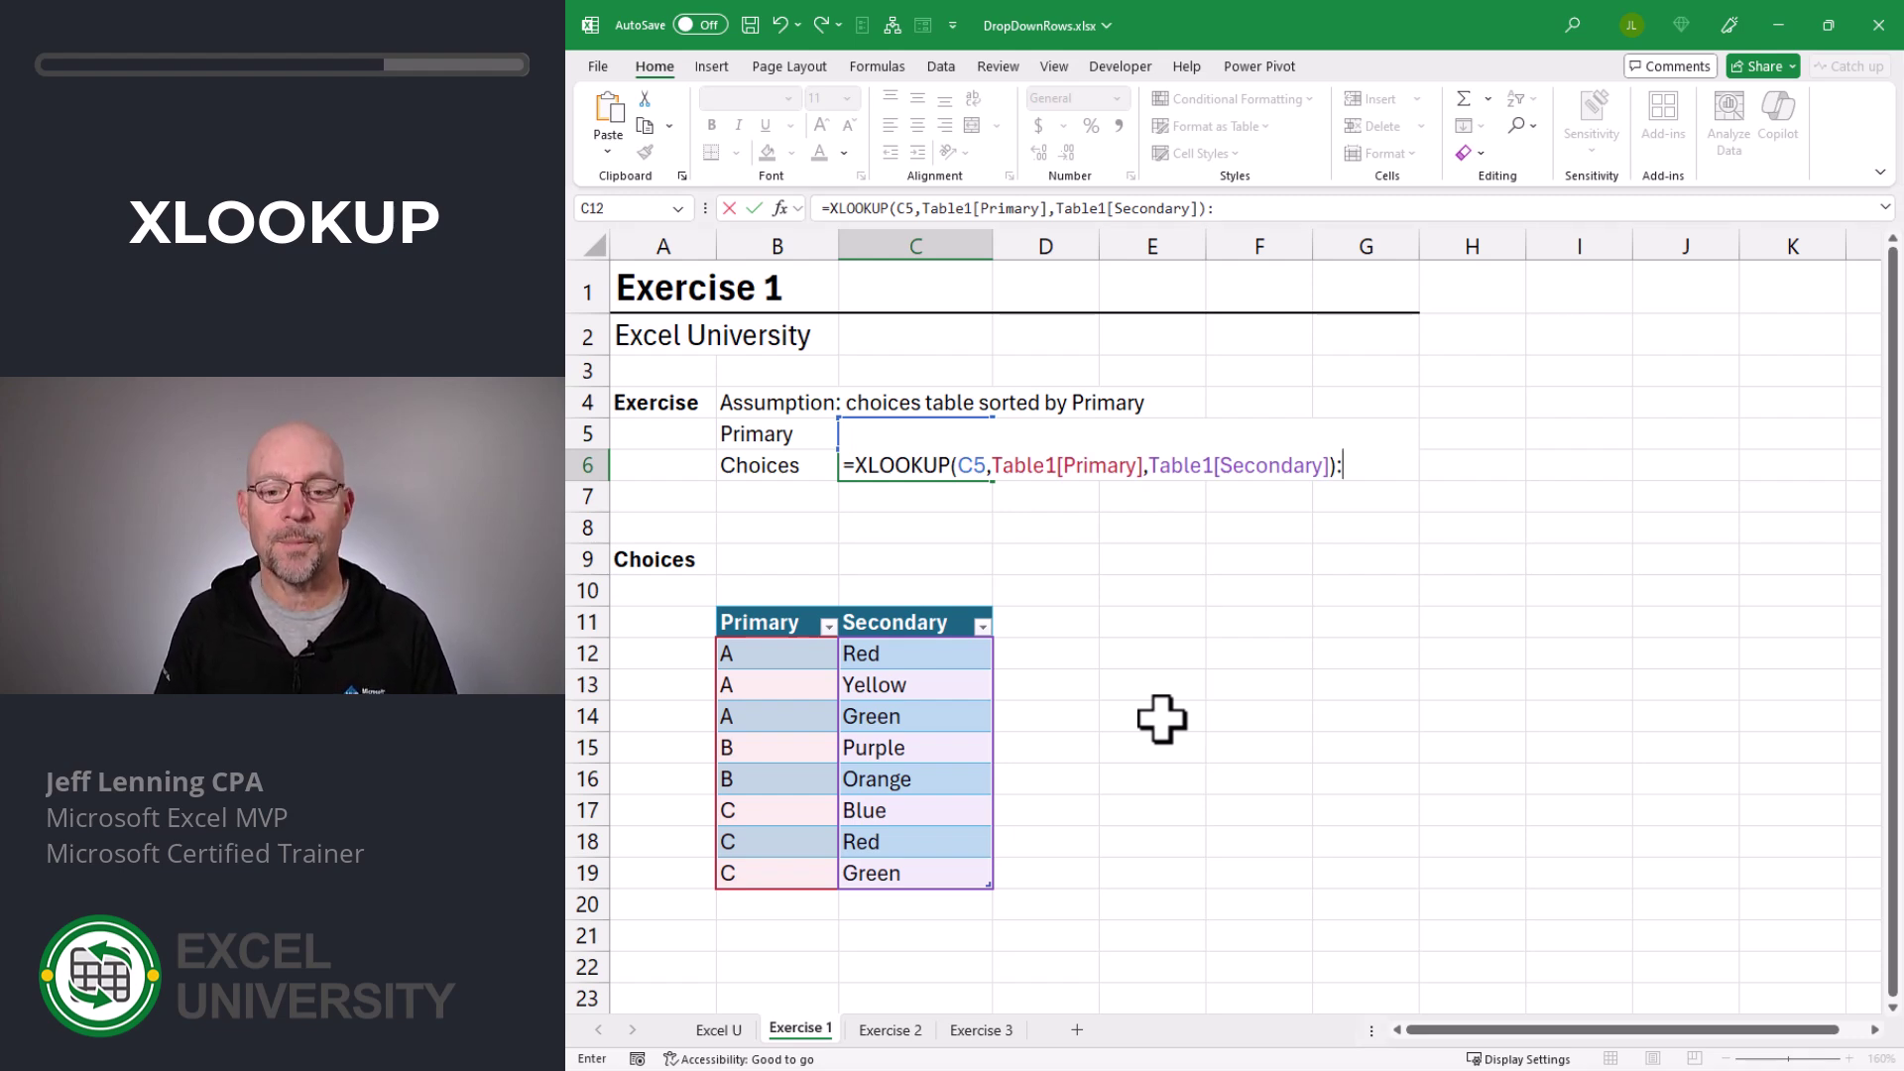
Step: Append :XLOOKUP(C5,Table1[Primary],Table1[Secondary],,,-1) so the range formula spills
{"action": "type", "text": ":XLOOKUP("}
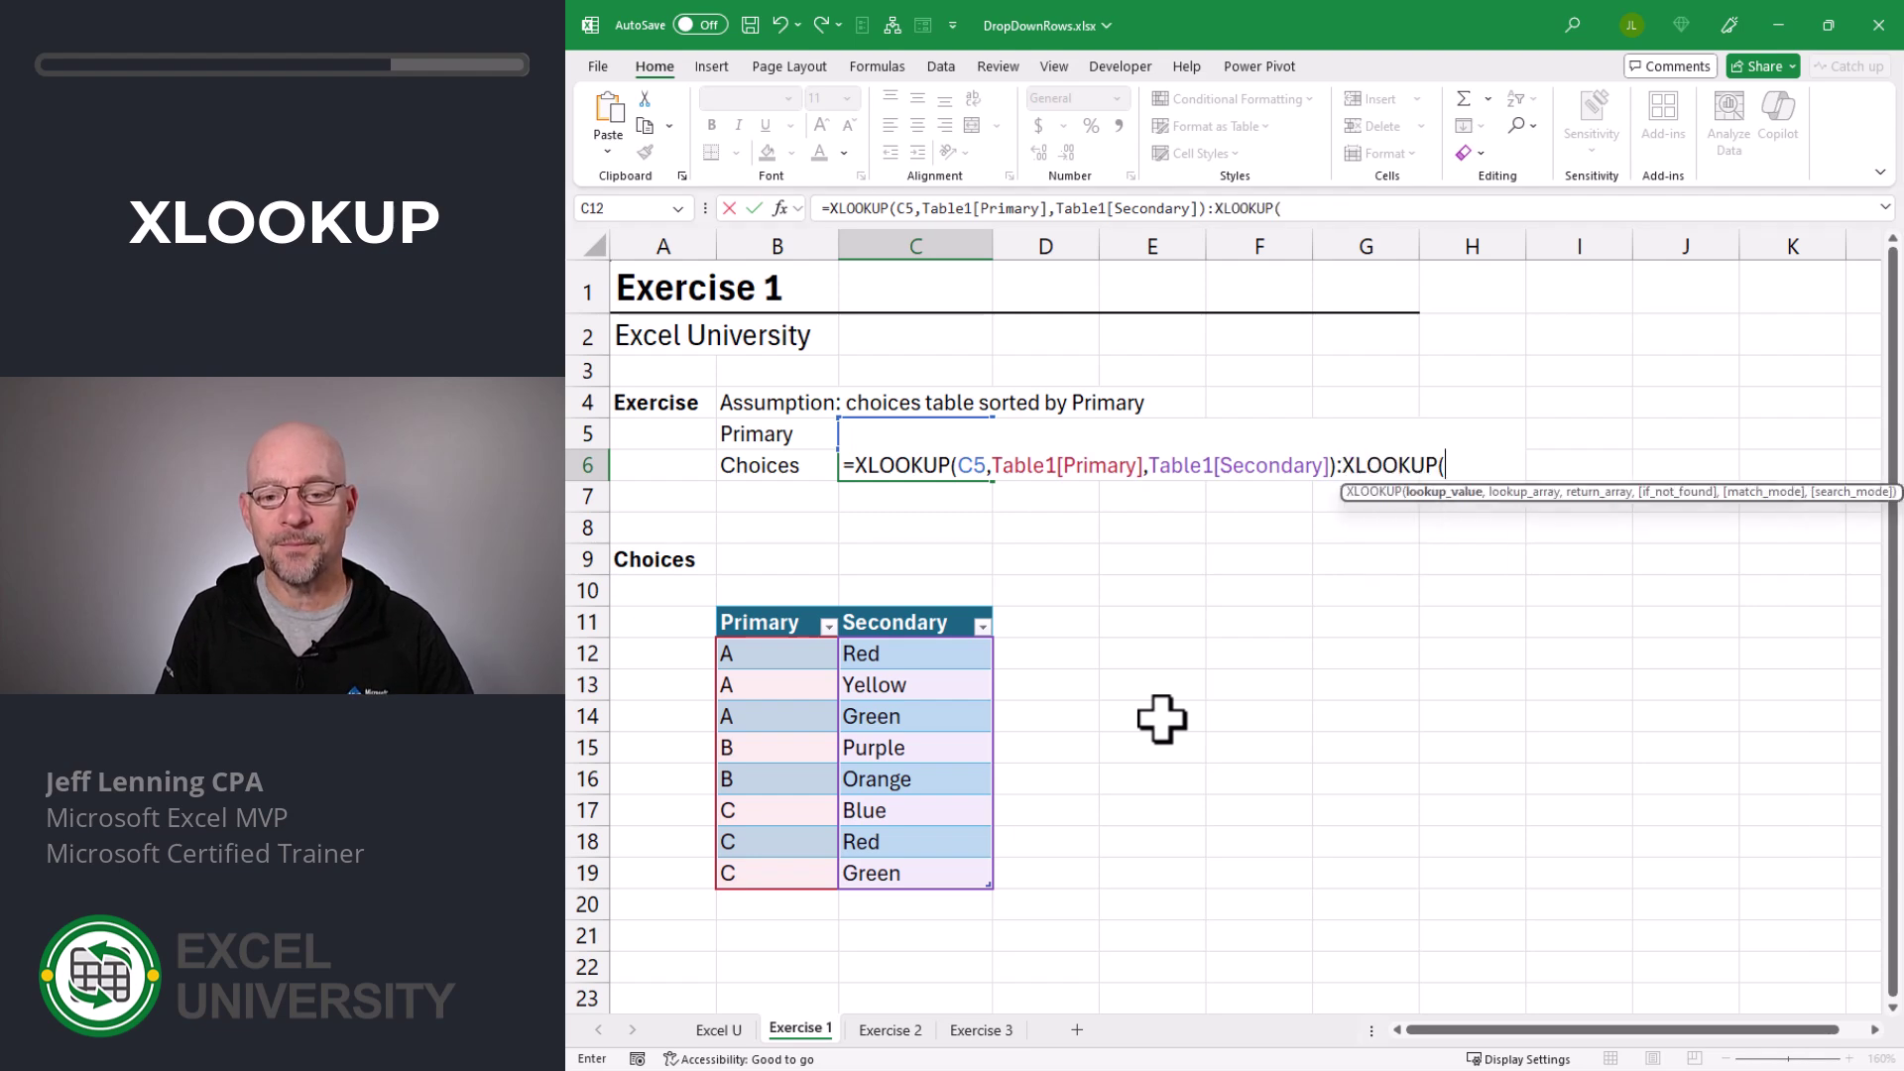
{"action": "type", "text": "c5,"}
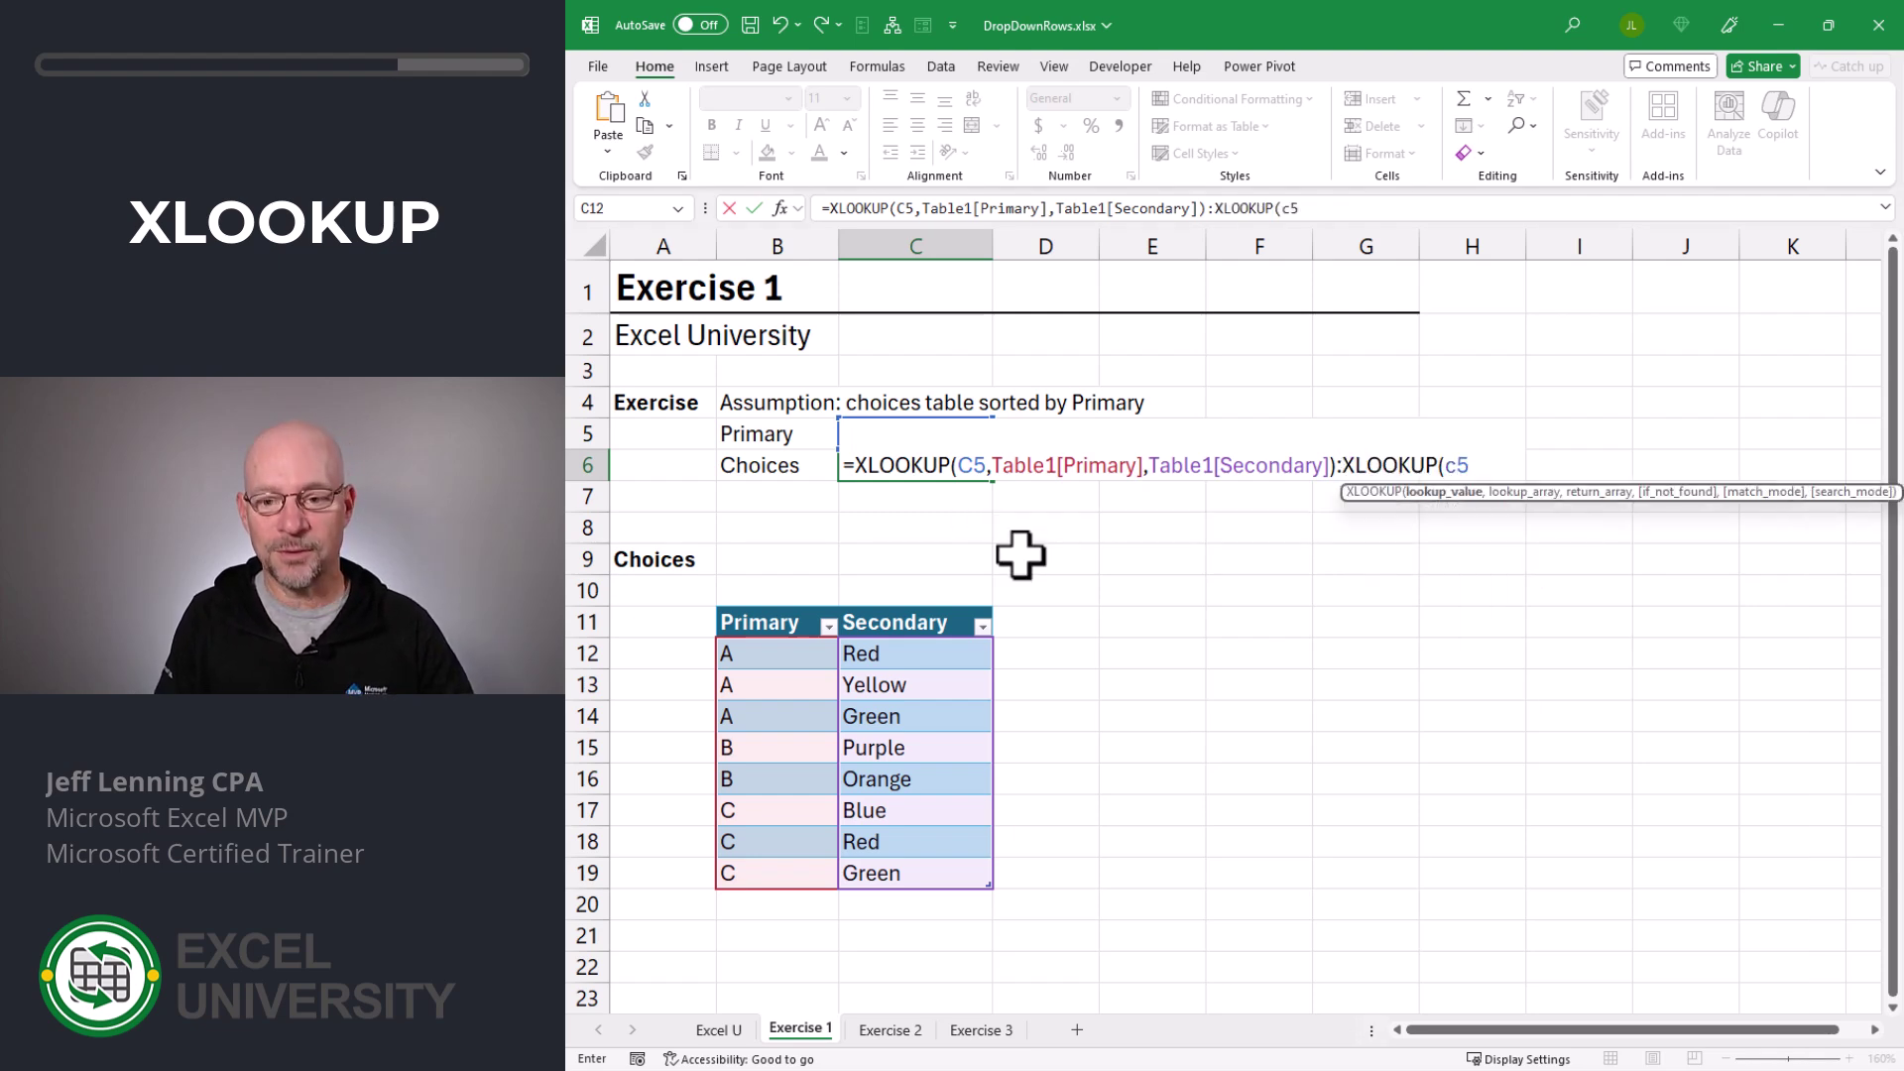
{"action": "left_click", "coordinate": [799, 605]}
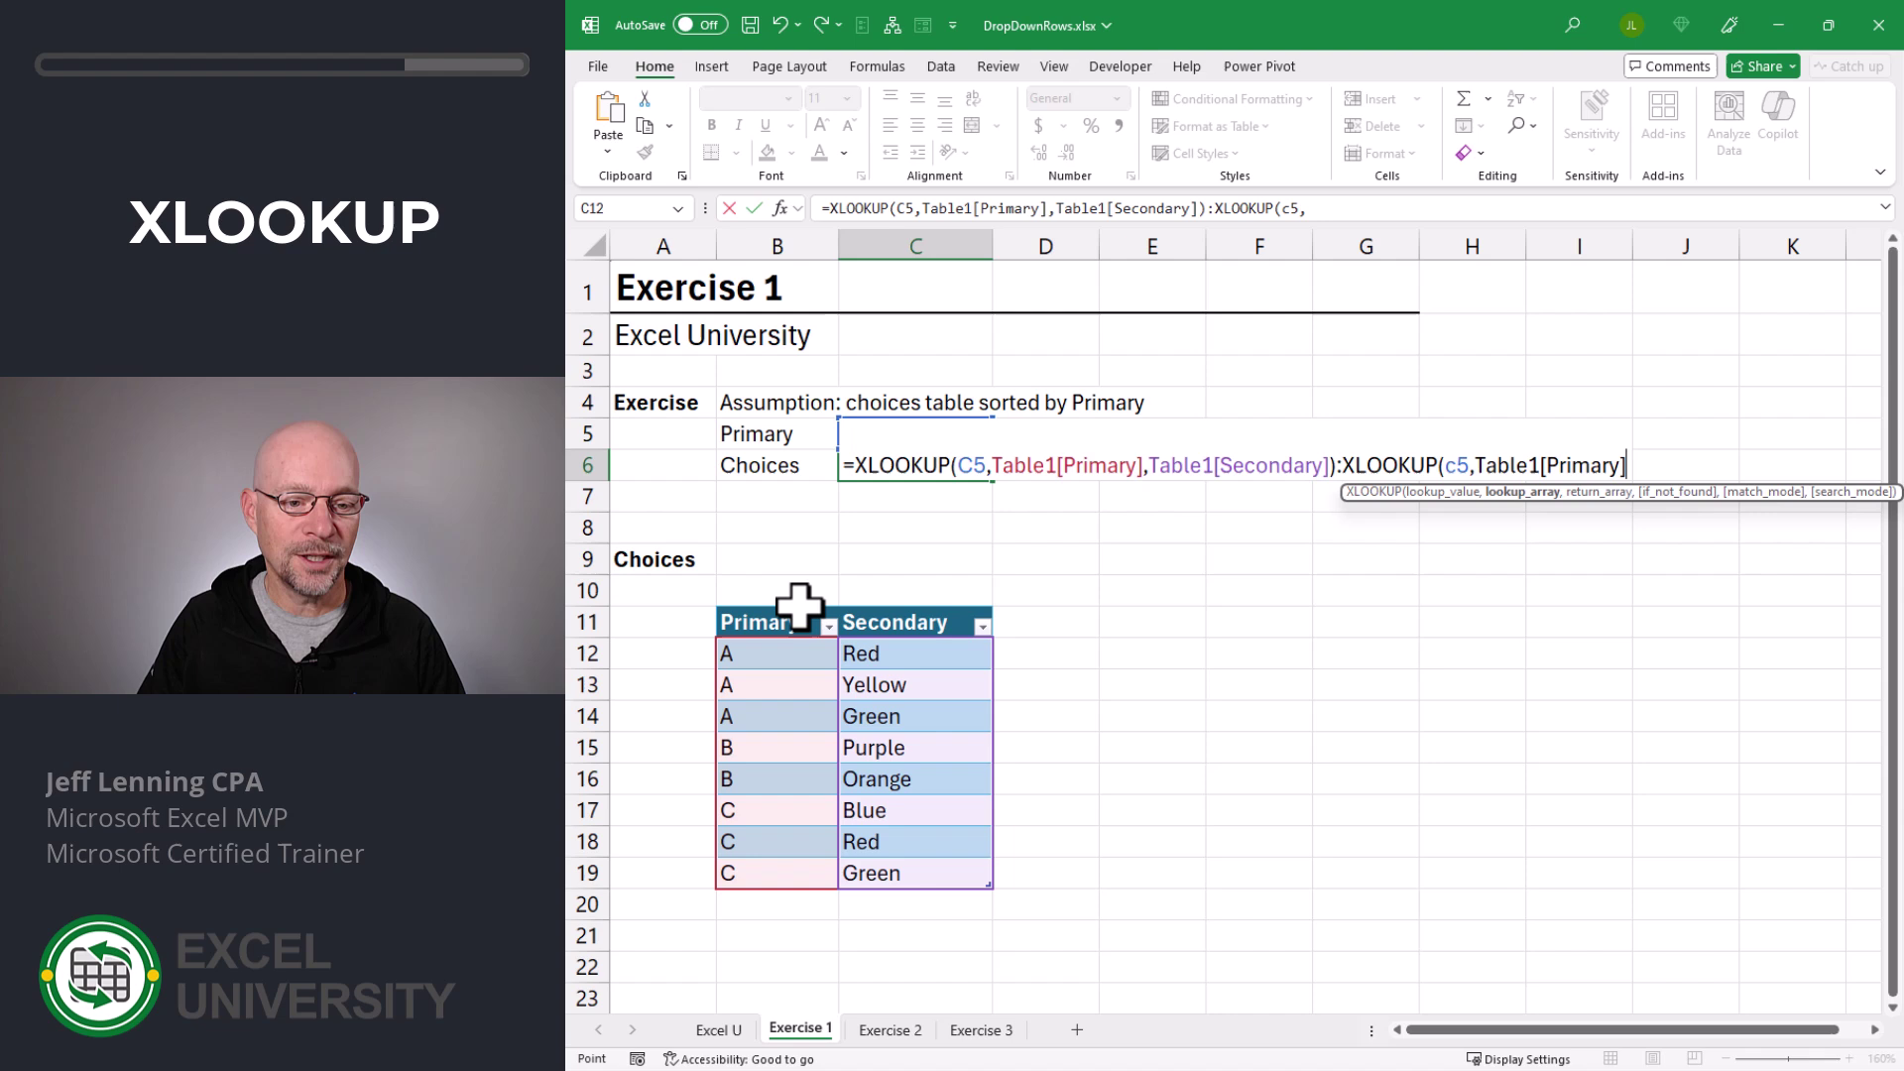
{"action": "type", "text": ","}
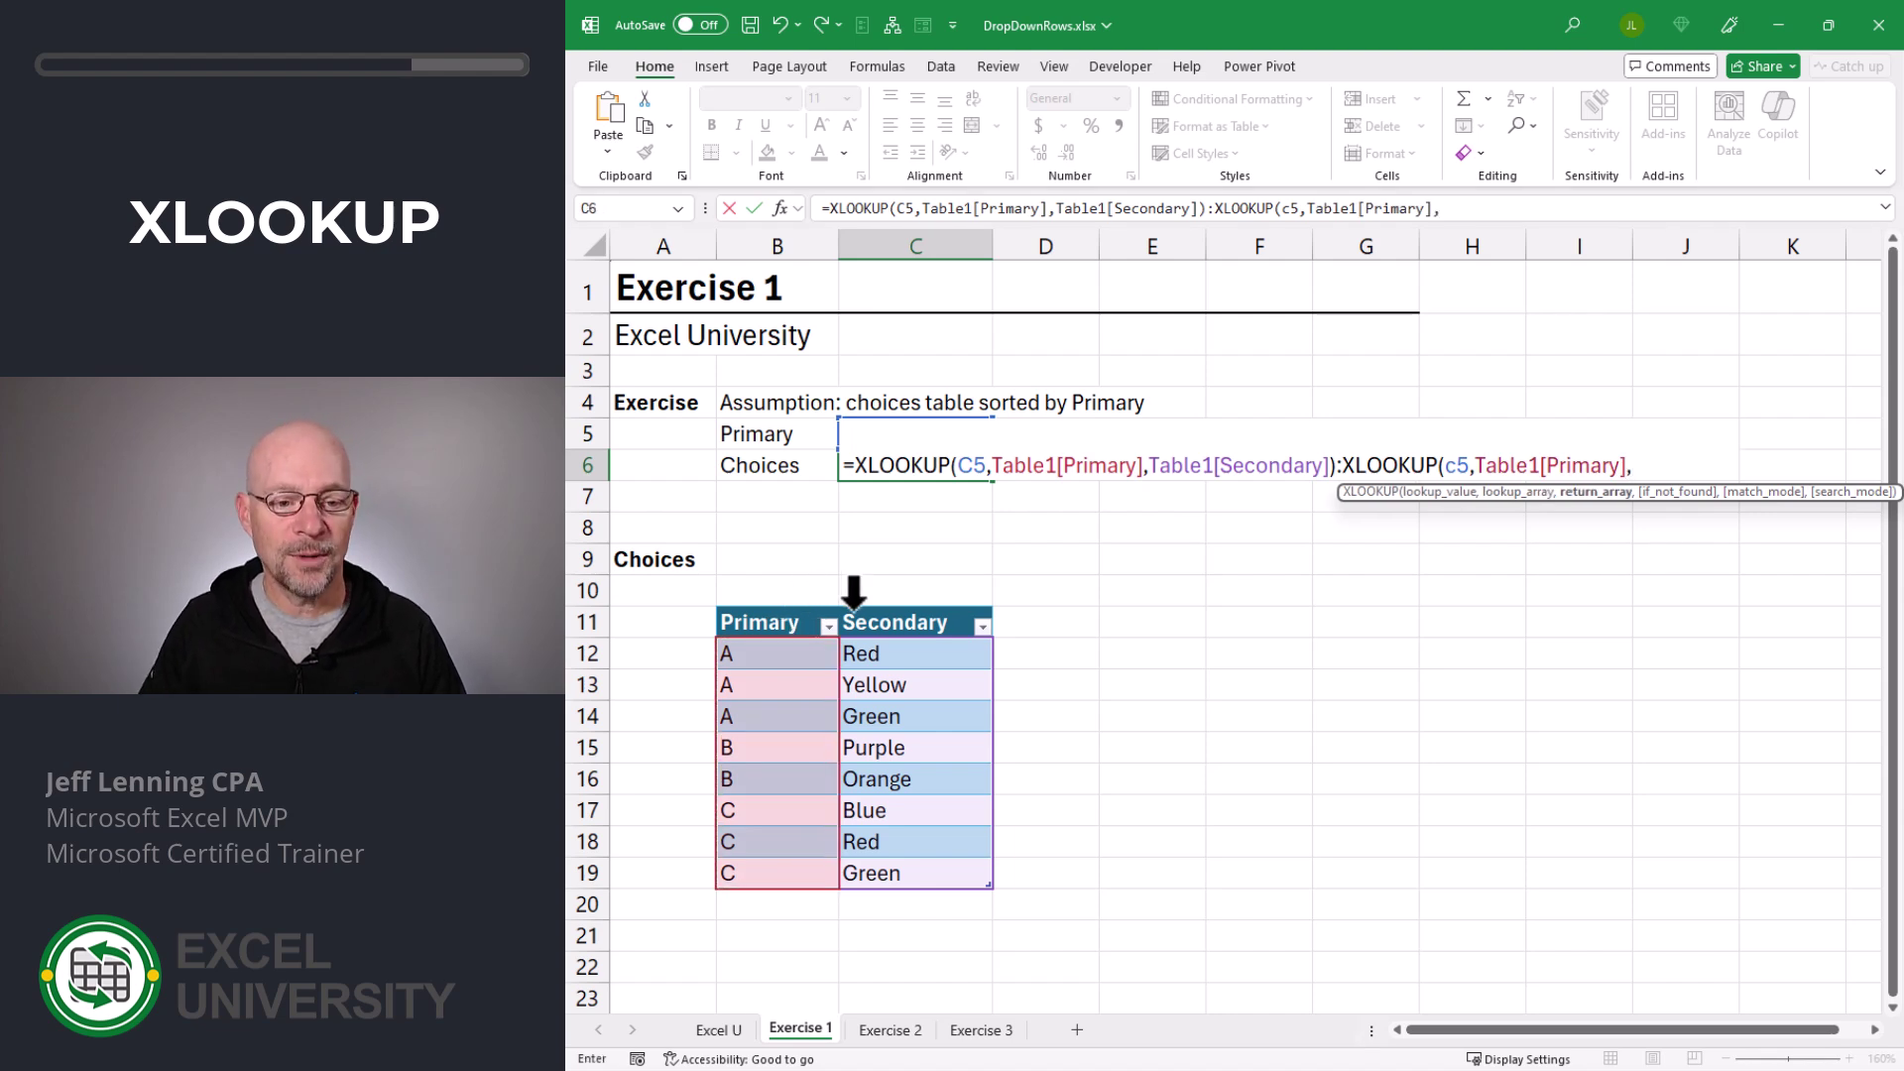
{"action": "left_click", "coordinate": [854, 591]}
{"action": "type", "text": ",,,"}
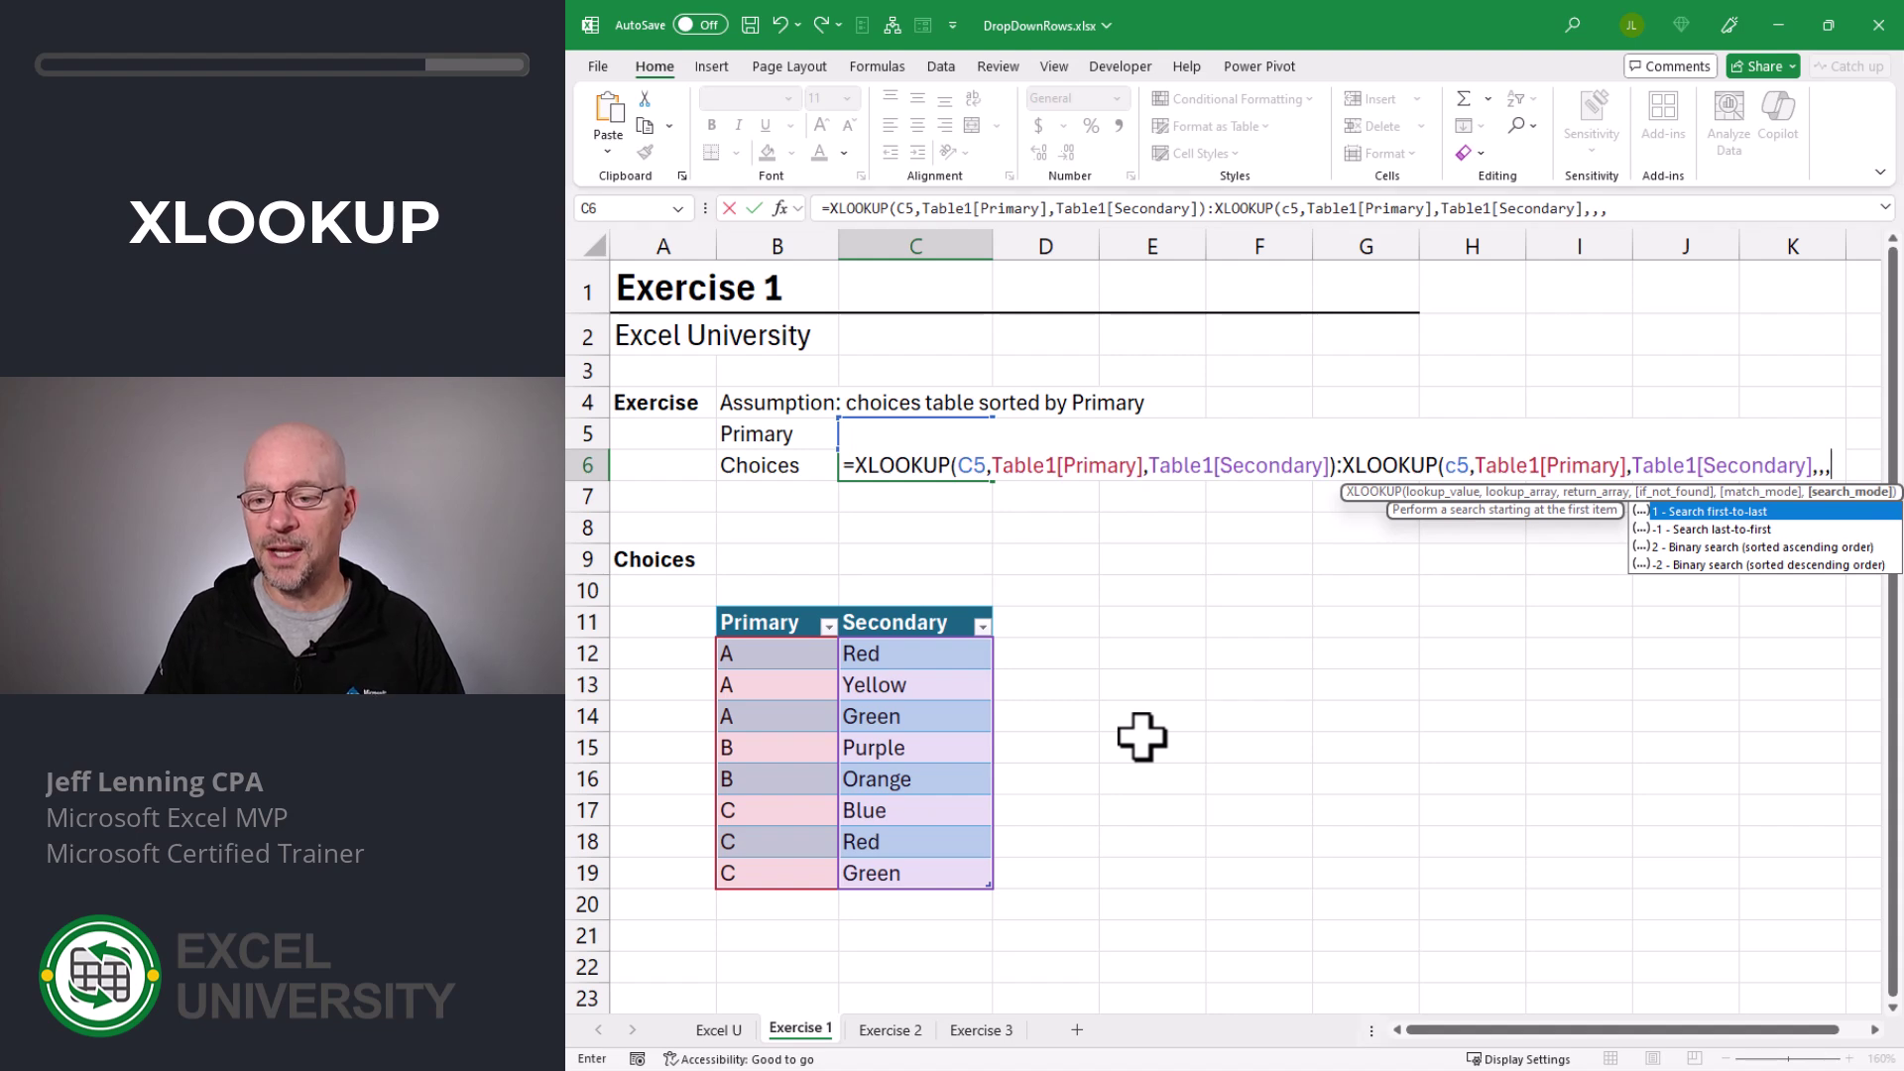
{"action": "type", "text": "-1"}
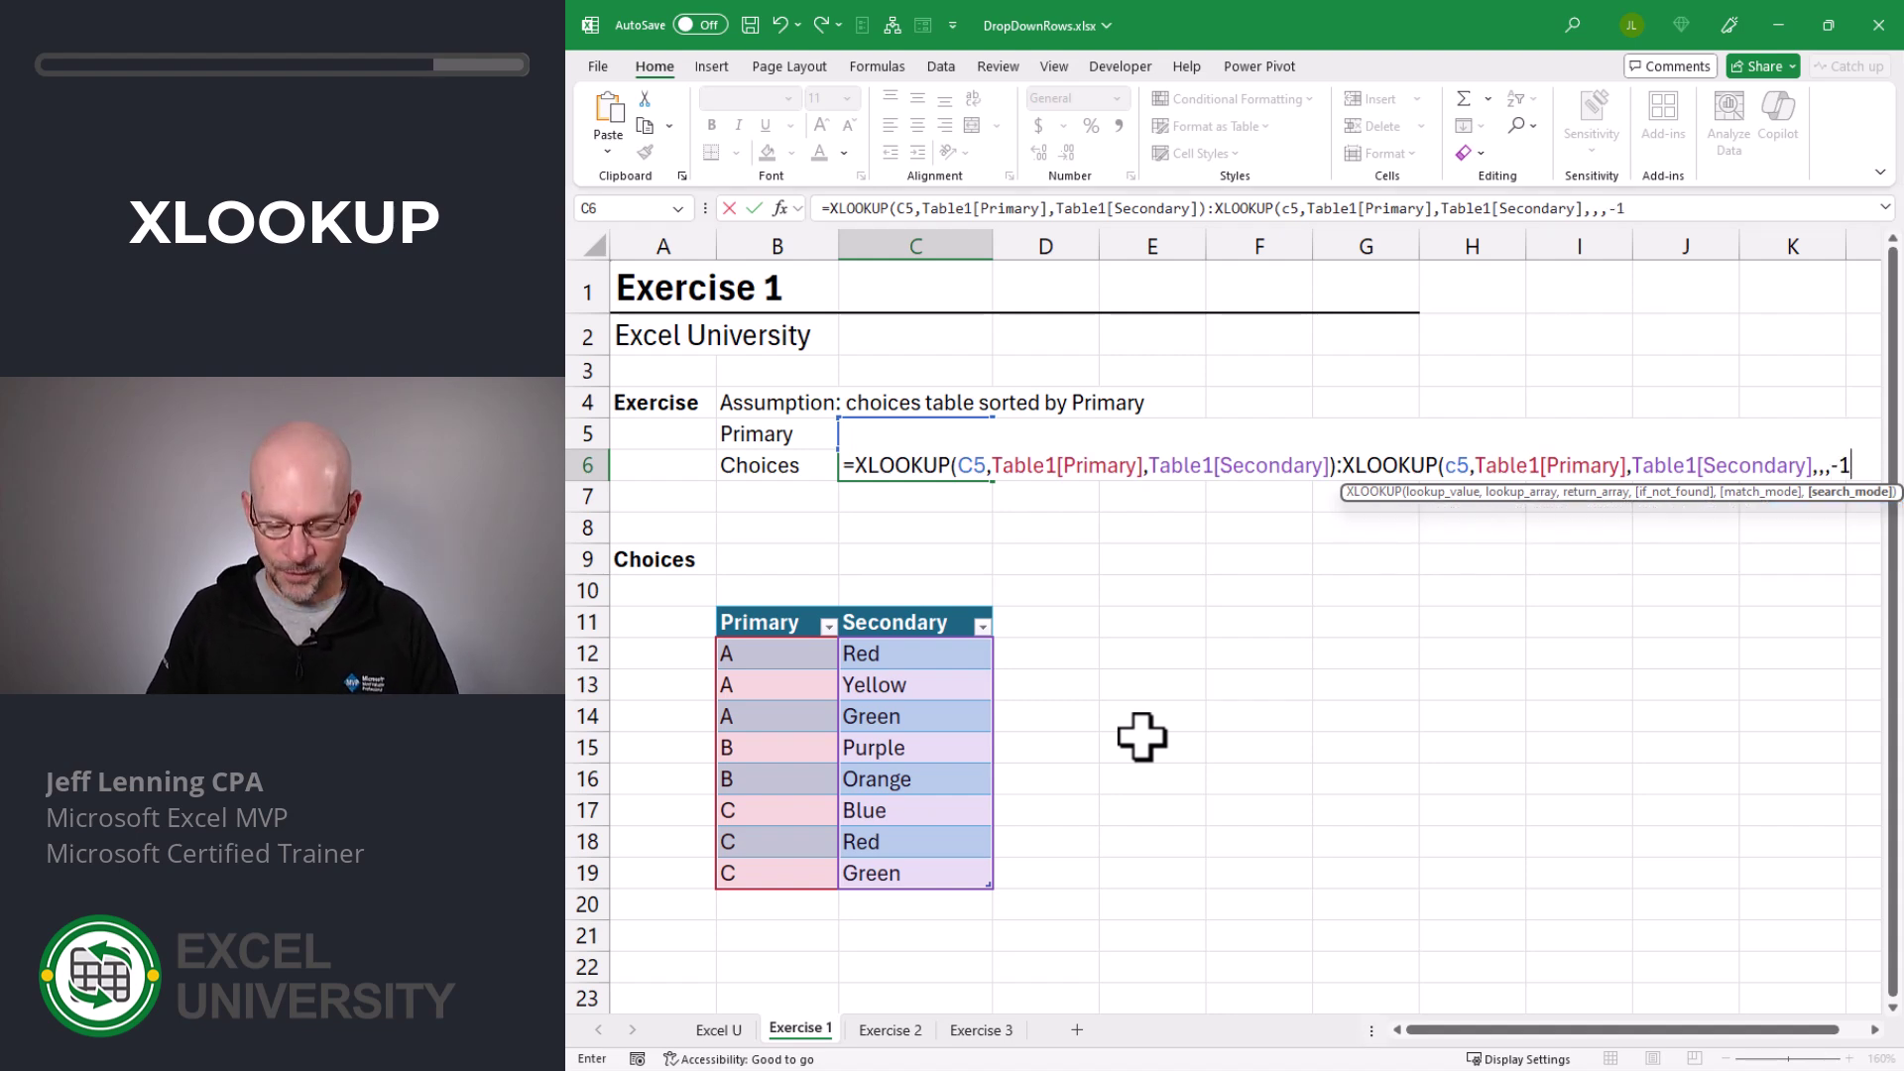
{"action": "type", "text": ")"}
{"action": "key", "text": "Return"}
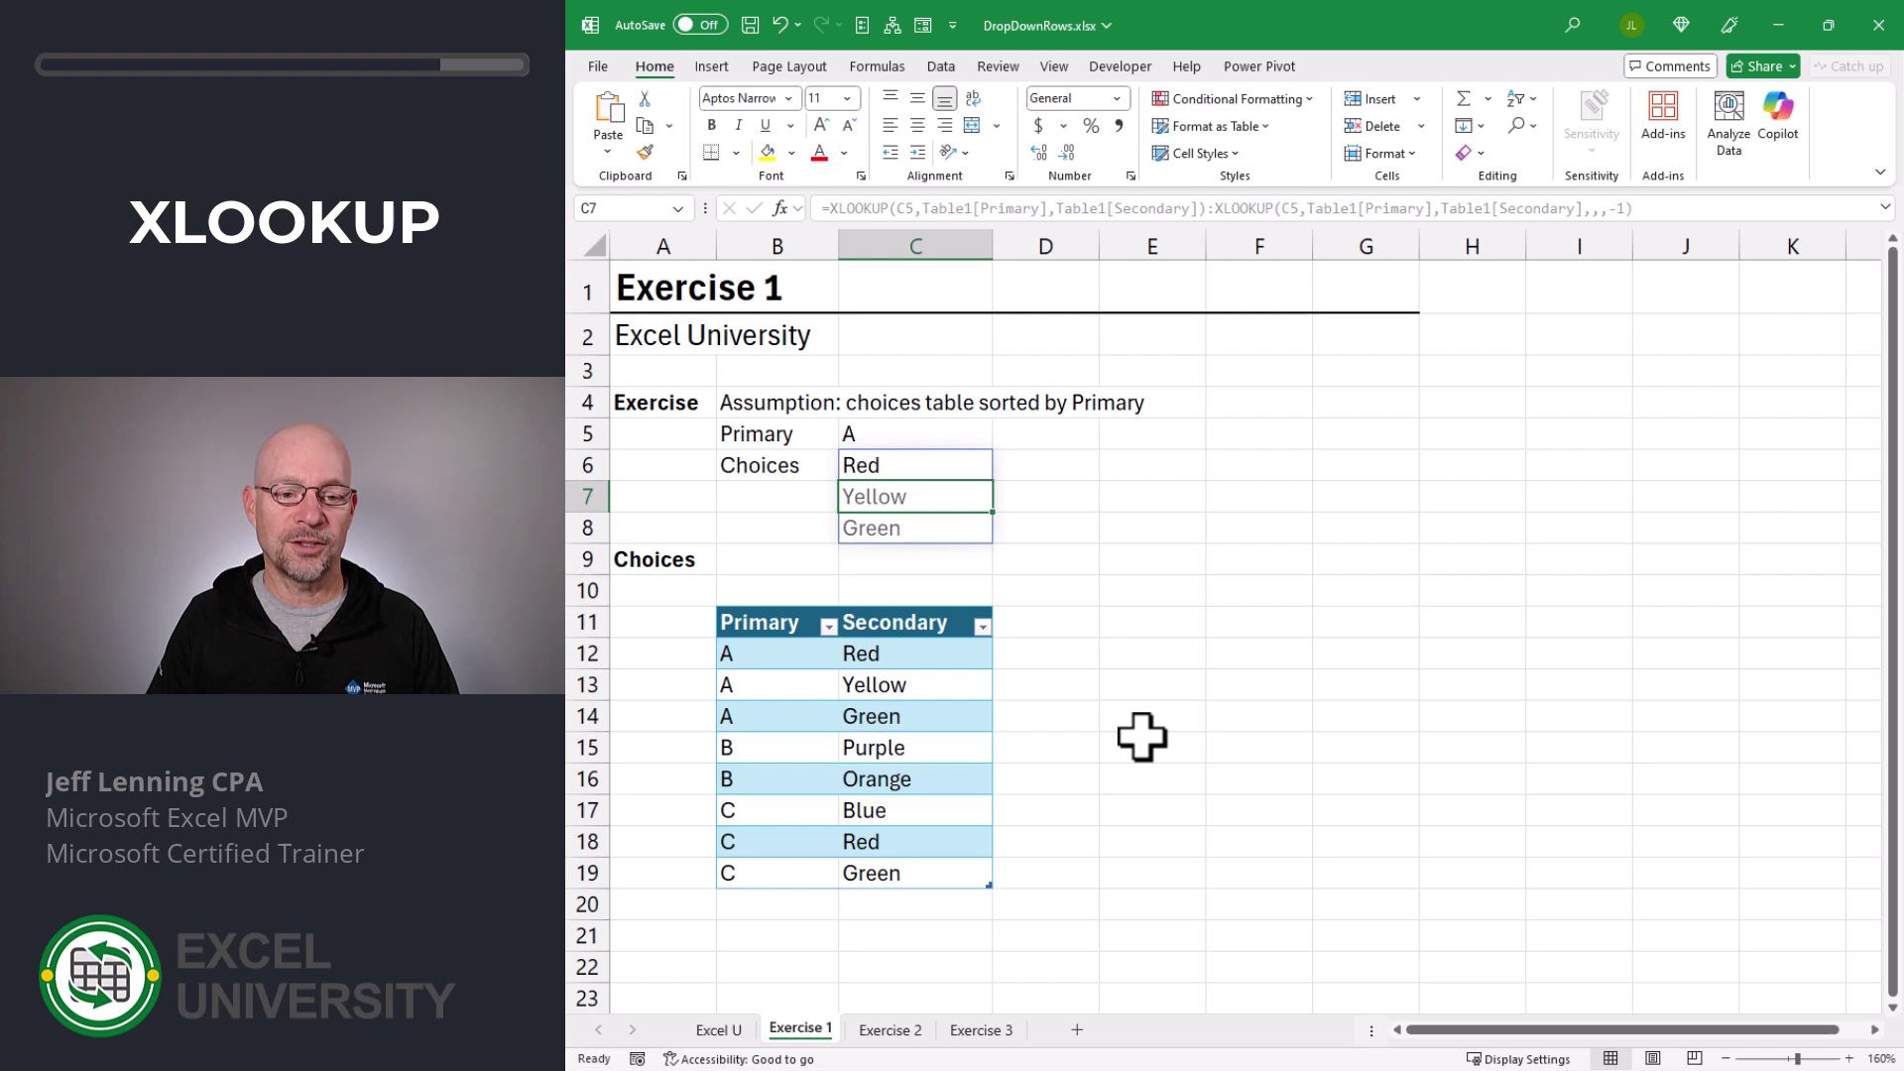
Step: Compare the spilled result with Red, Yellow and Green in the table
{"action": "left_click", "coordinate": [889, 428]}
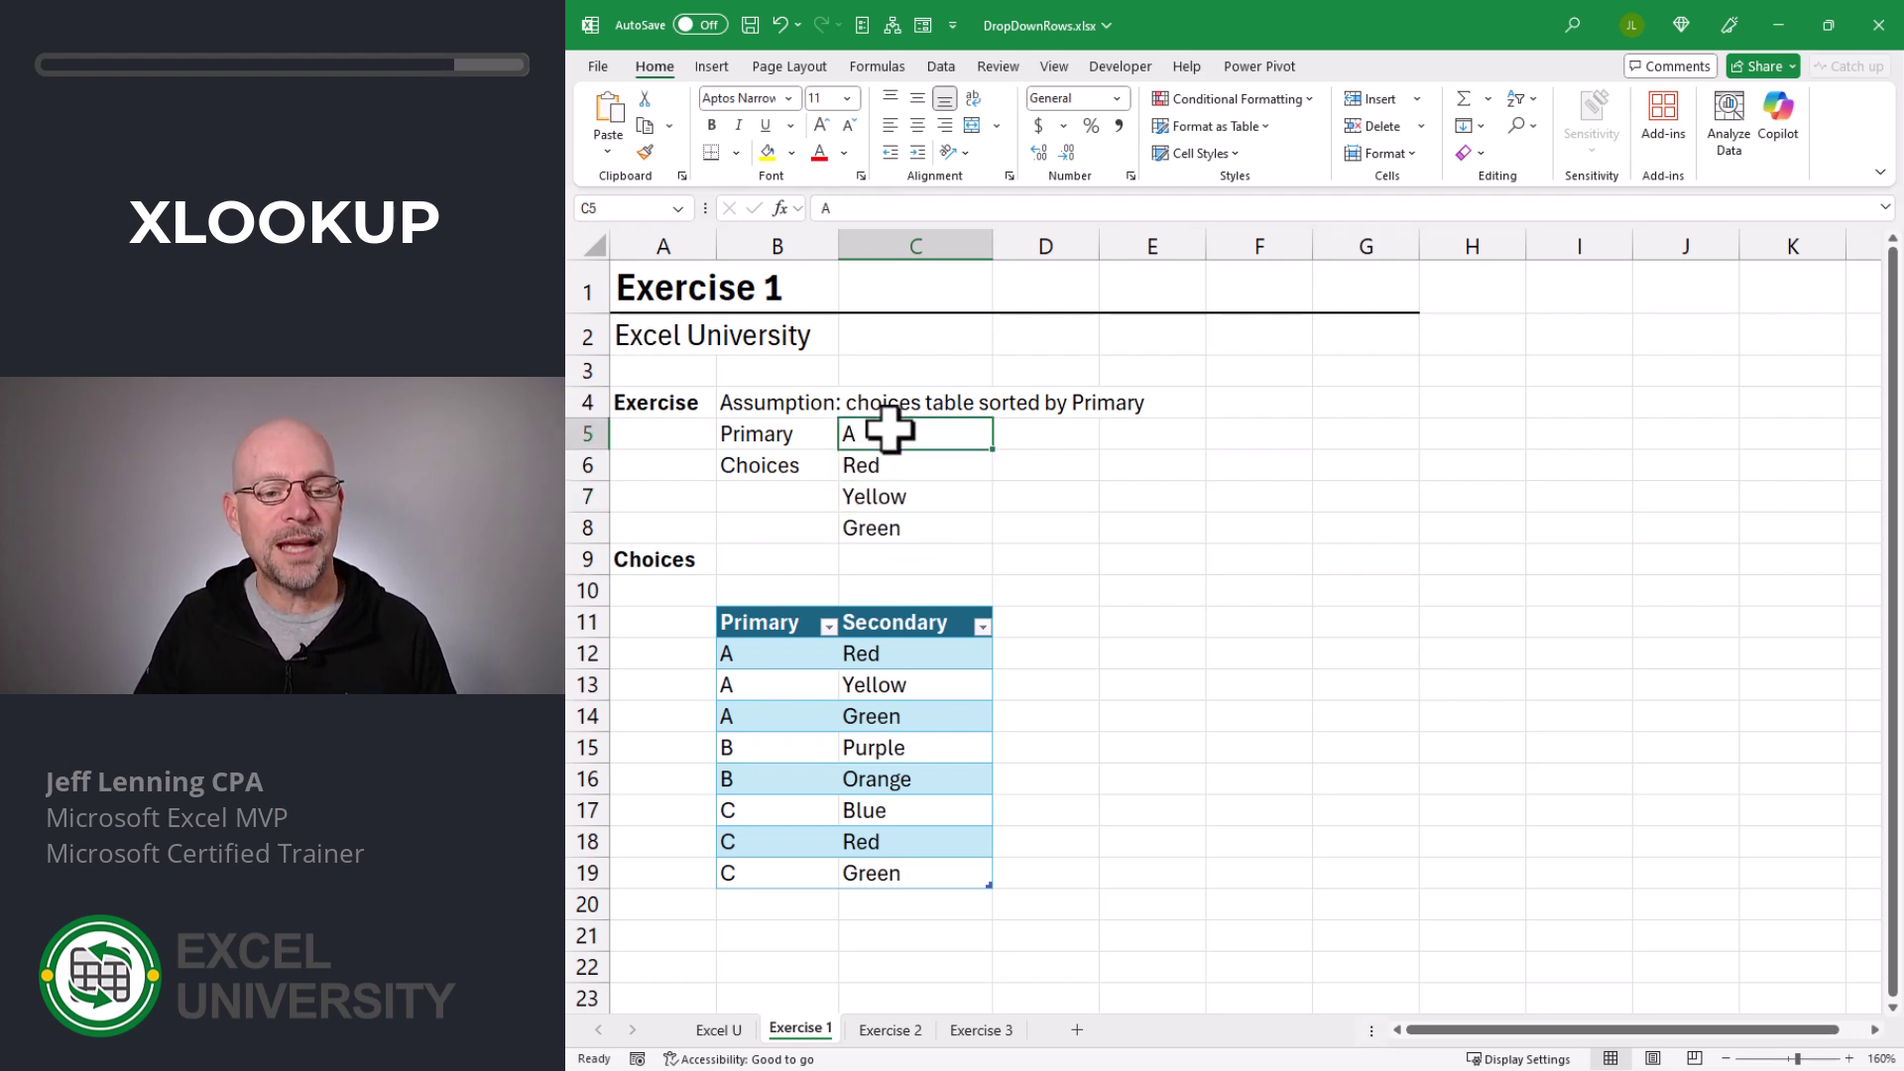
{"action": "left_click_drag", "start_coordinate": [885, 653], "coordinate": [885, 716]}
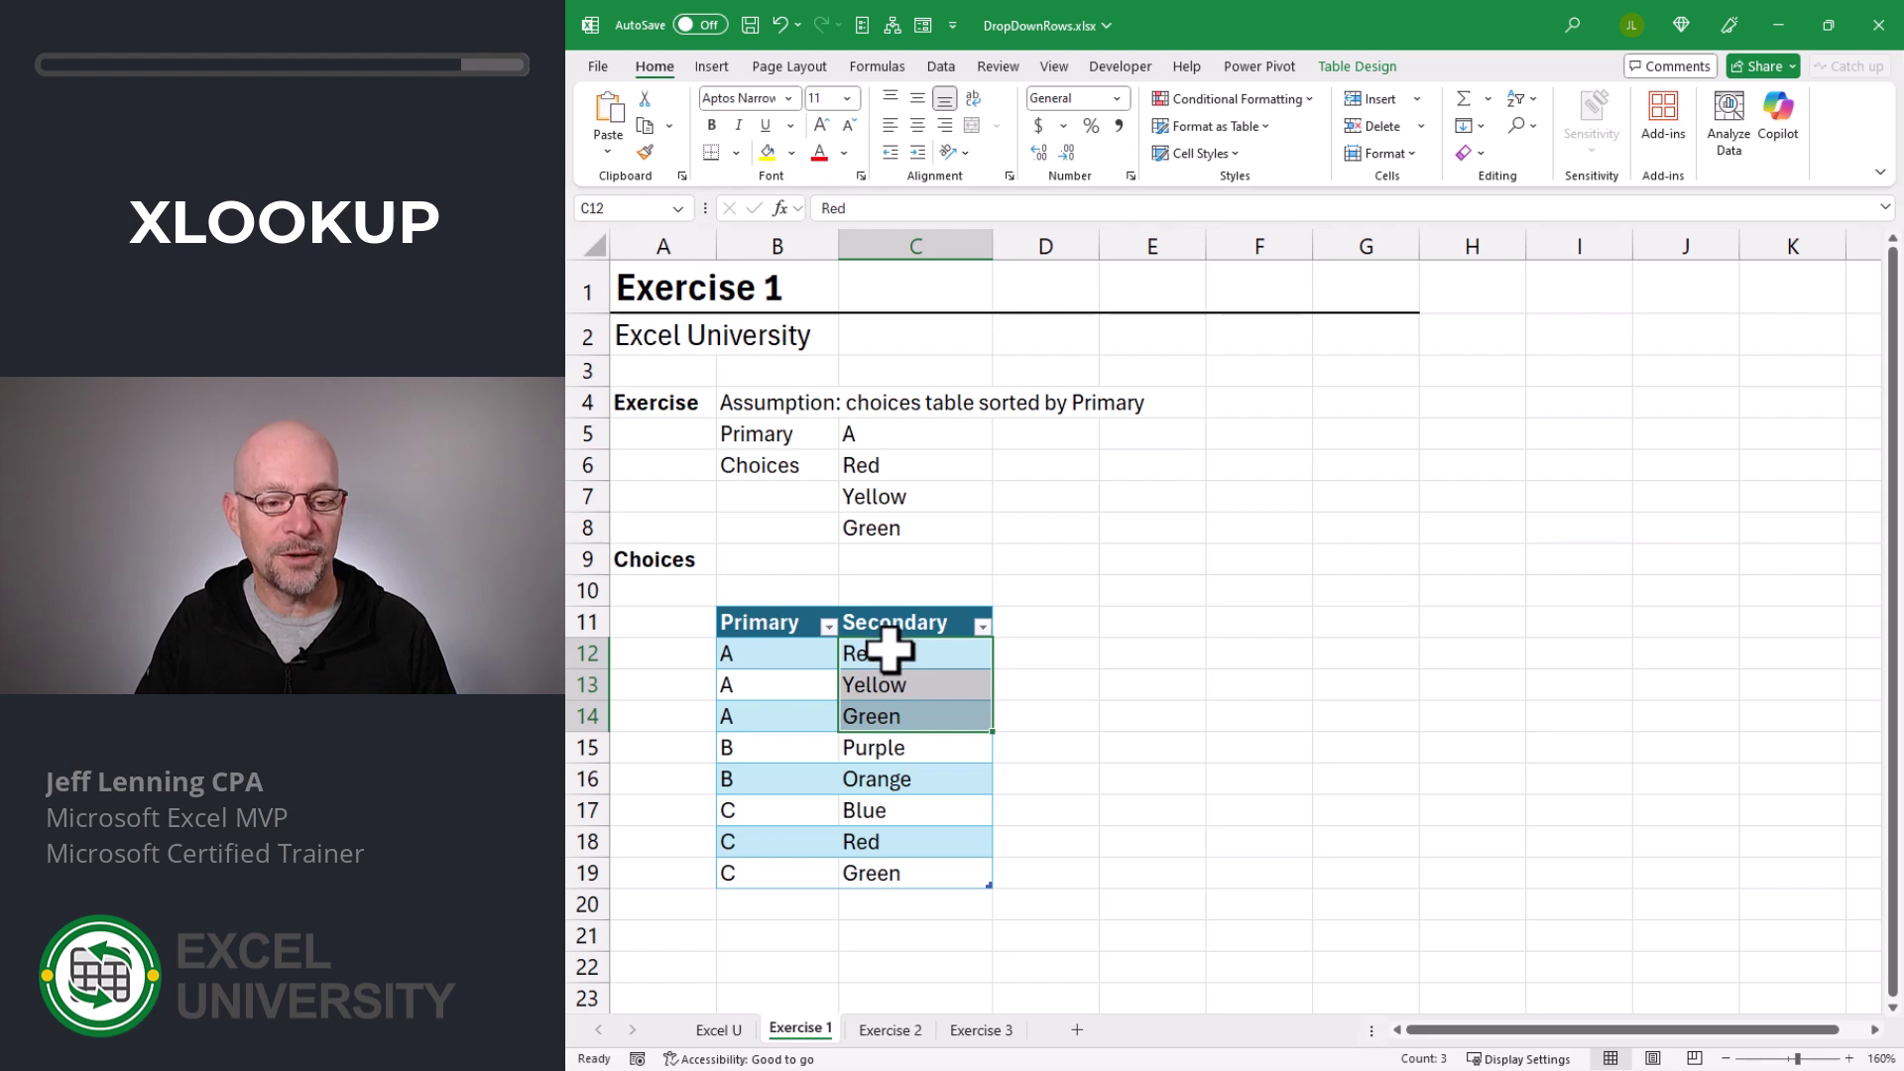
{"action": "left_click_drag", "start_coordinate": [889, 651], "coordinate": [888, 714]}
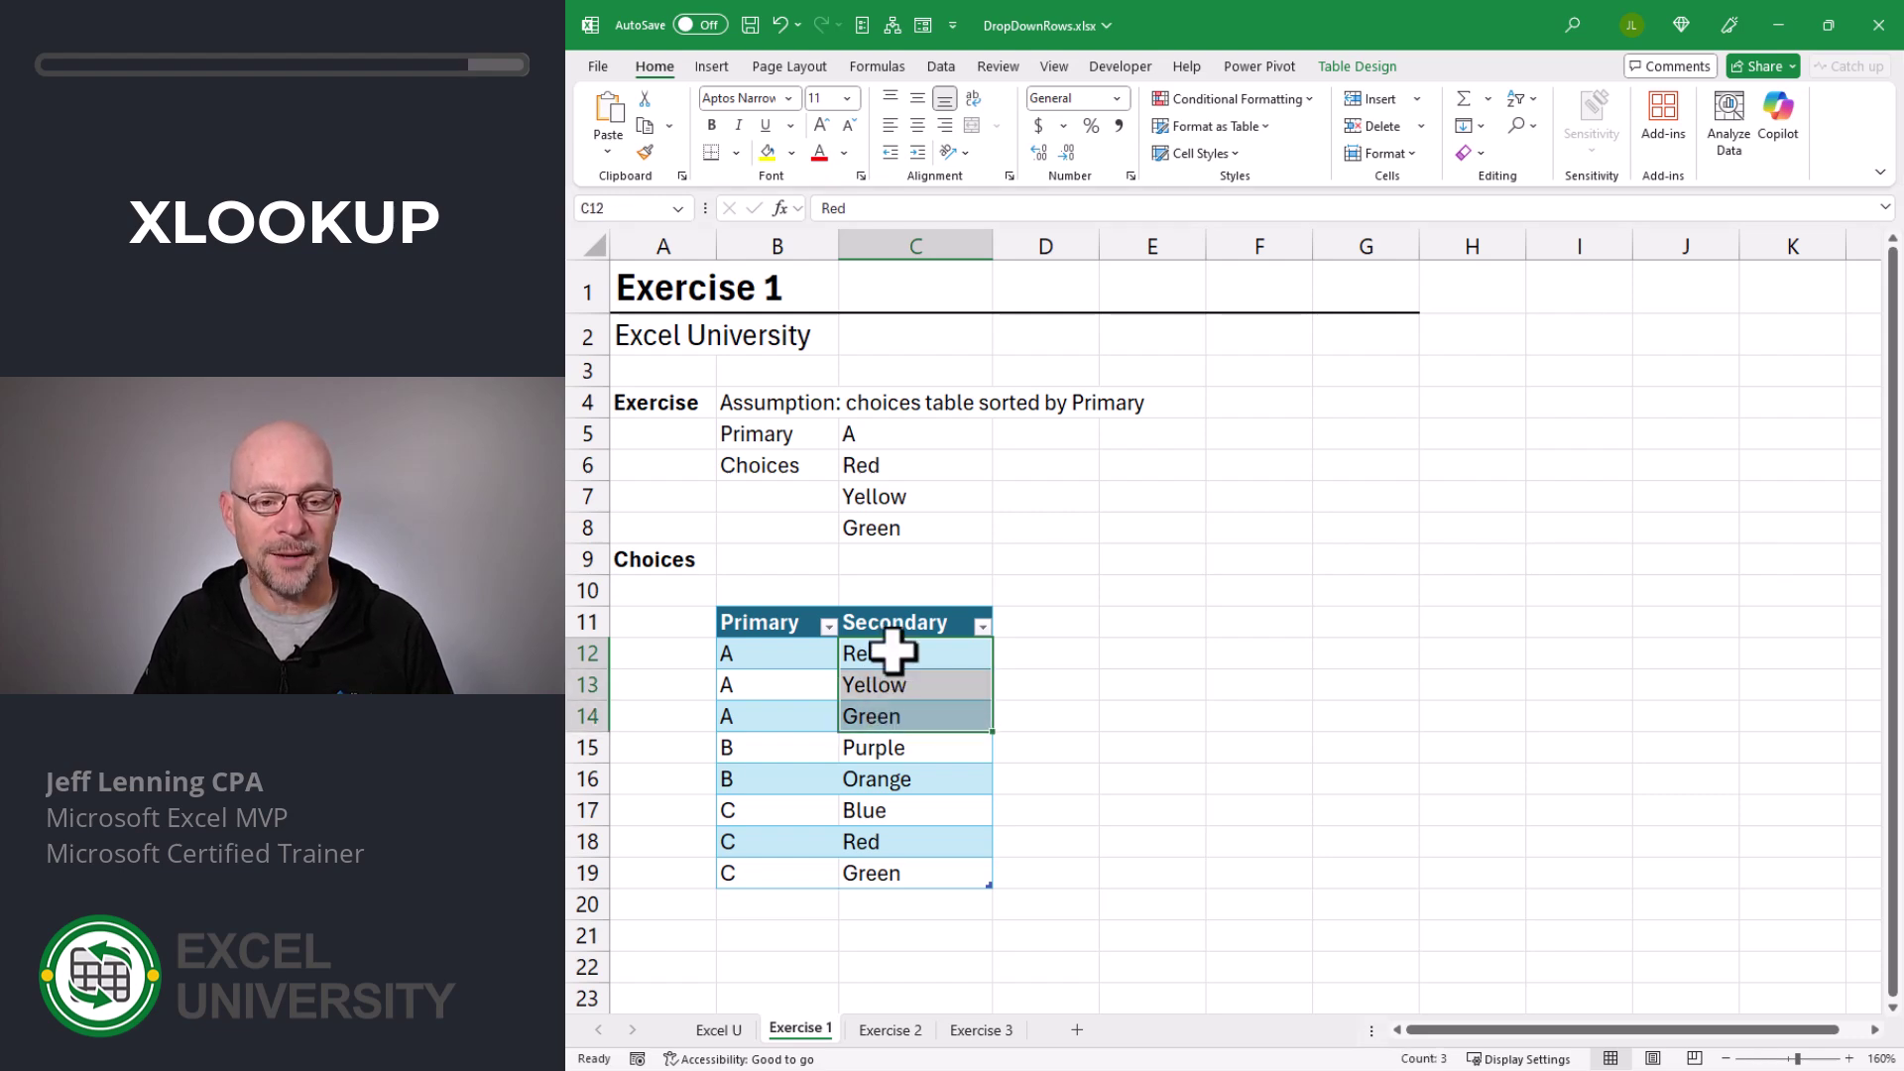
{"action": "left_click", "coordinate": [891, 434]}
Step: Set C5 to B to get Purple and Orange, then to C to get Blue, Red and Green
{"action": "type", "text": "B"}
{"action": "key", "text": "Return"}
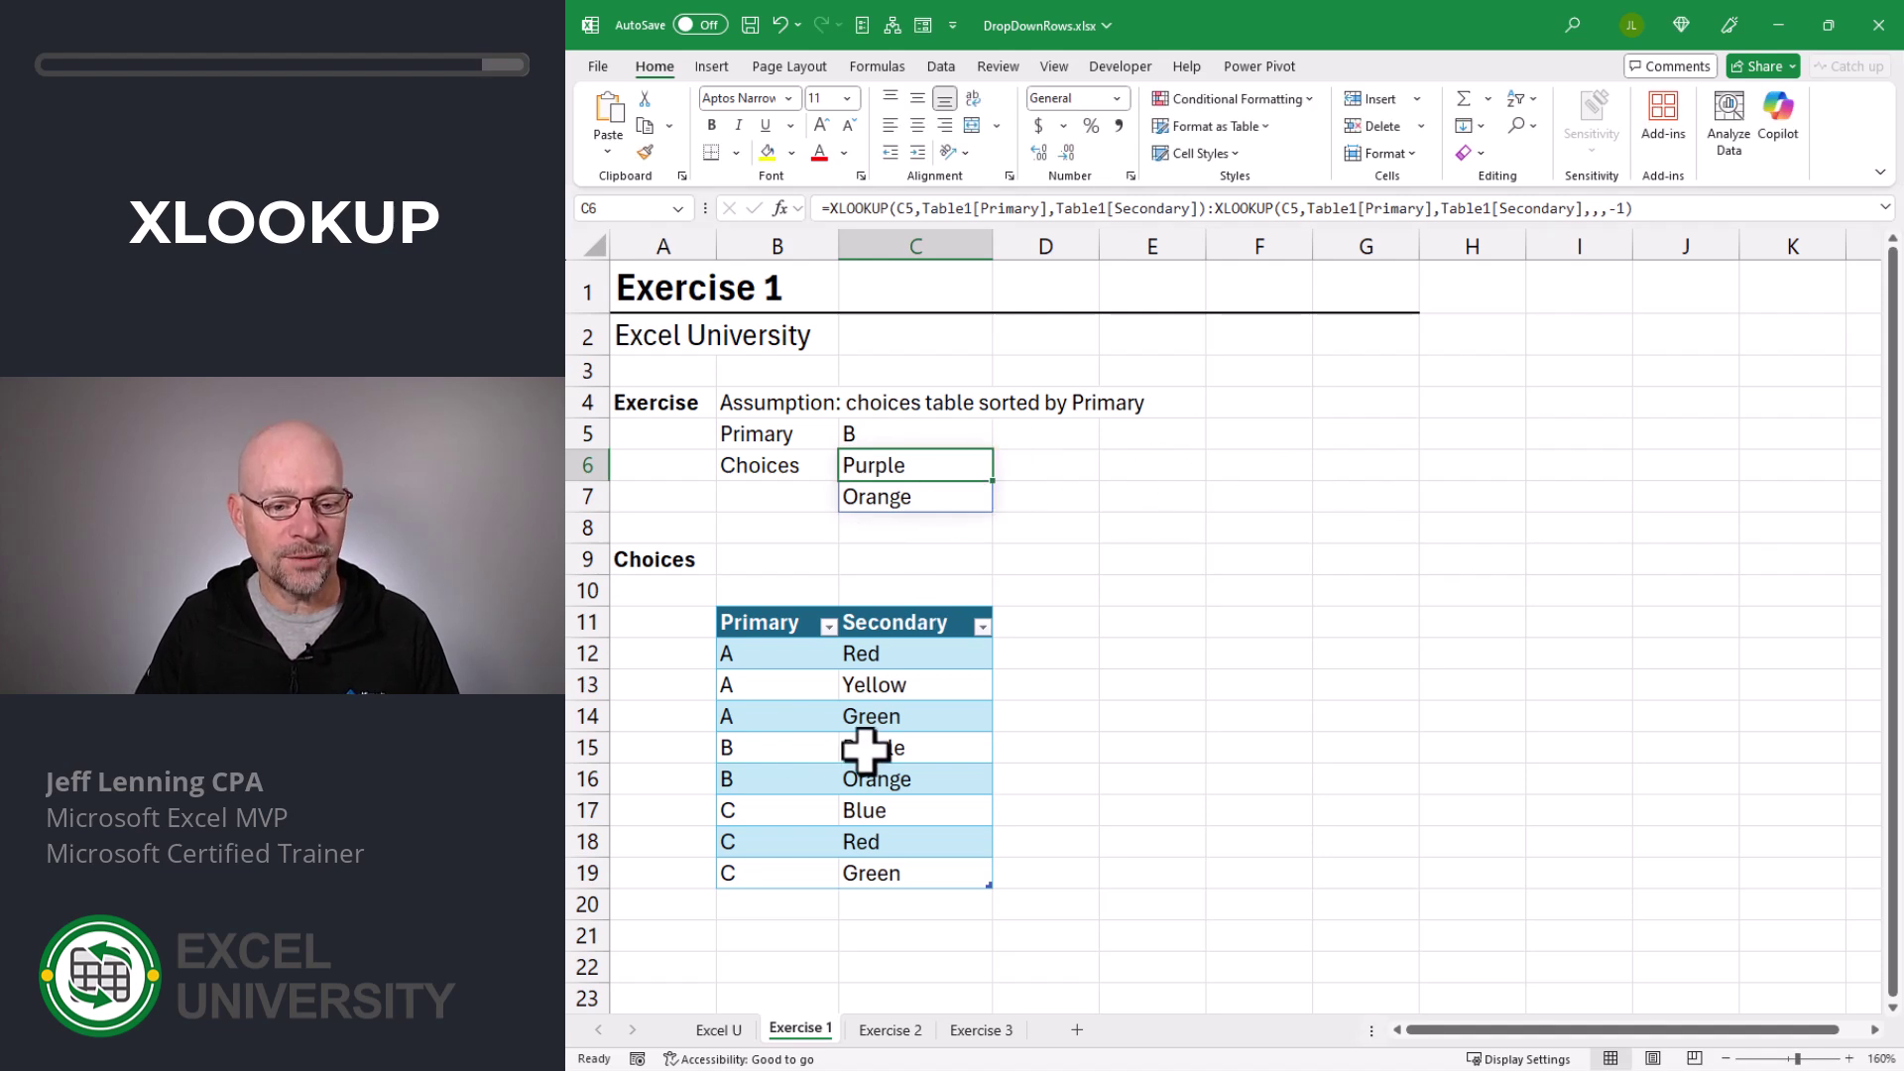
{"action": "left_click_drag", "start_coordinate": [871, 750], "coordinate": [872, 777]}
{"action": "left_click", "coordinate": [904, 434]}
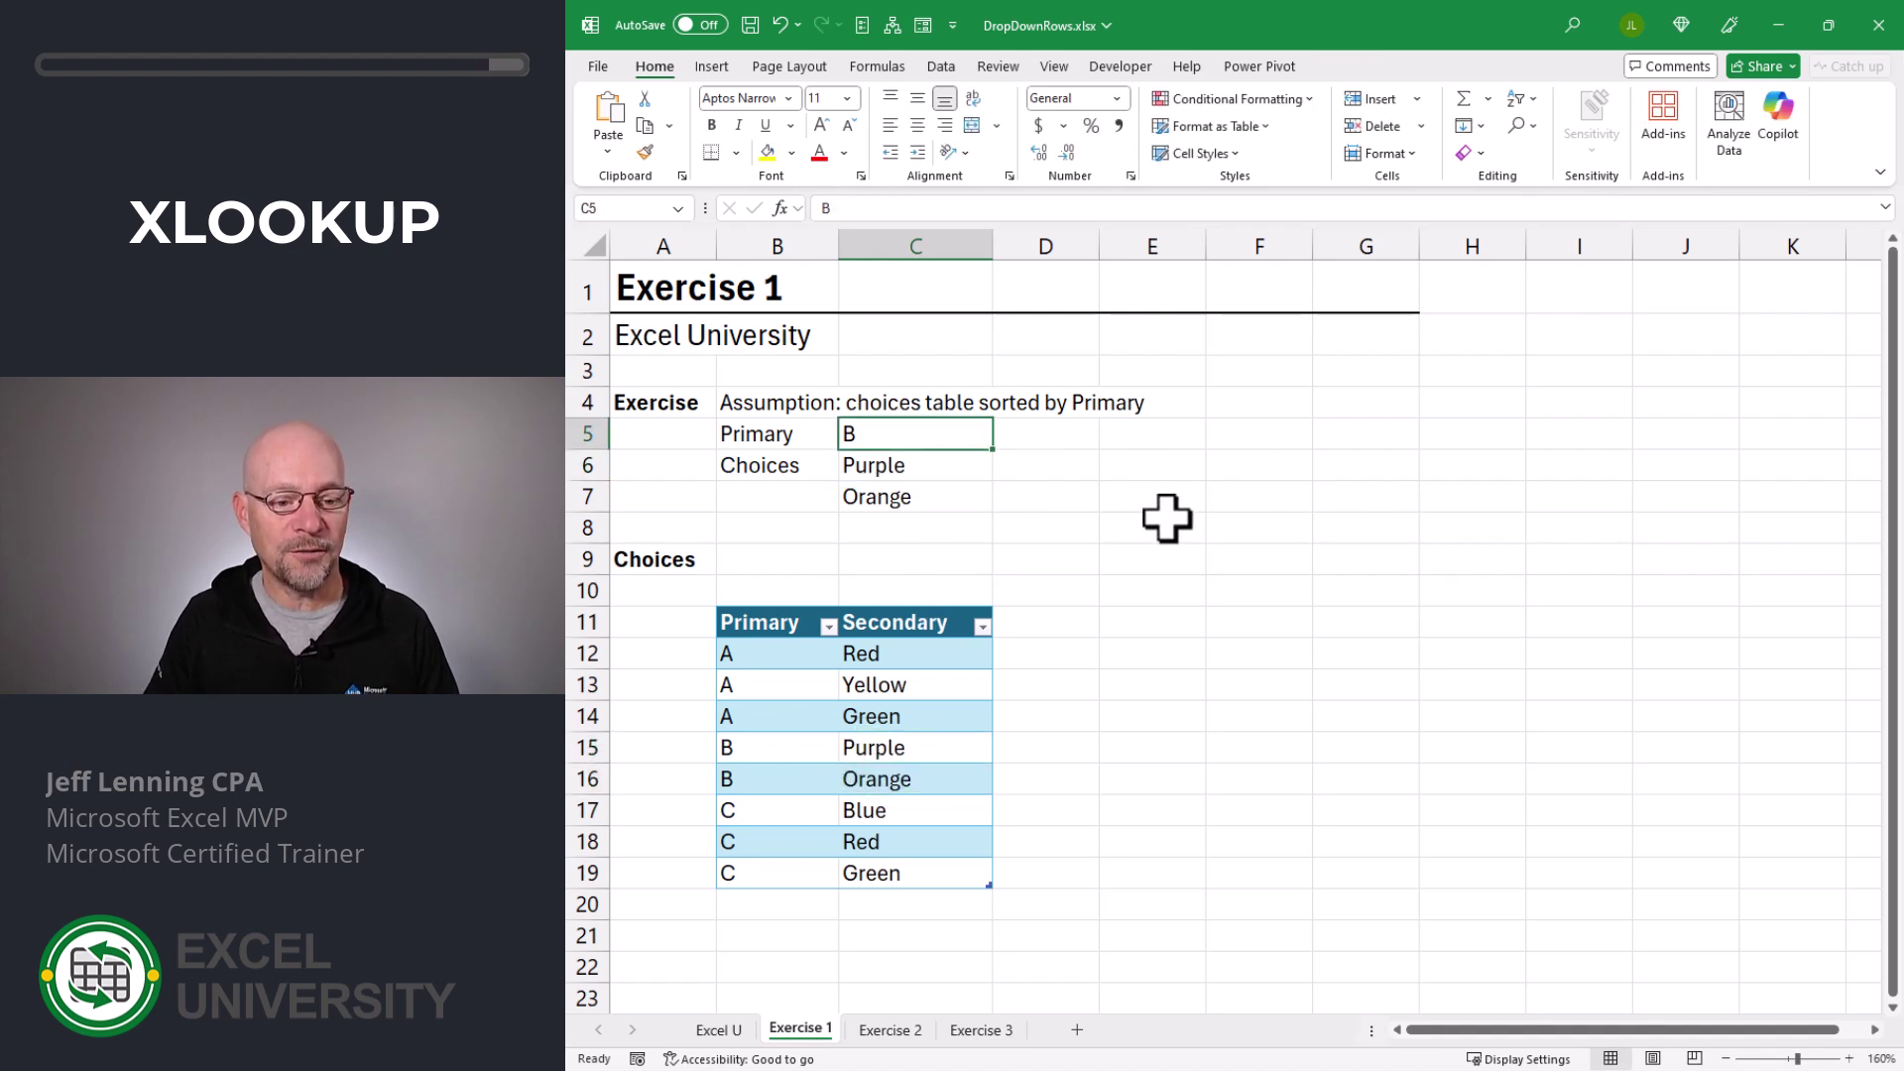
{"action": "type", "text": "C"}
{"action": "key", "text": "Return"}
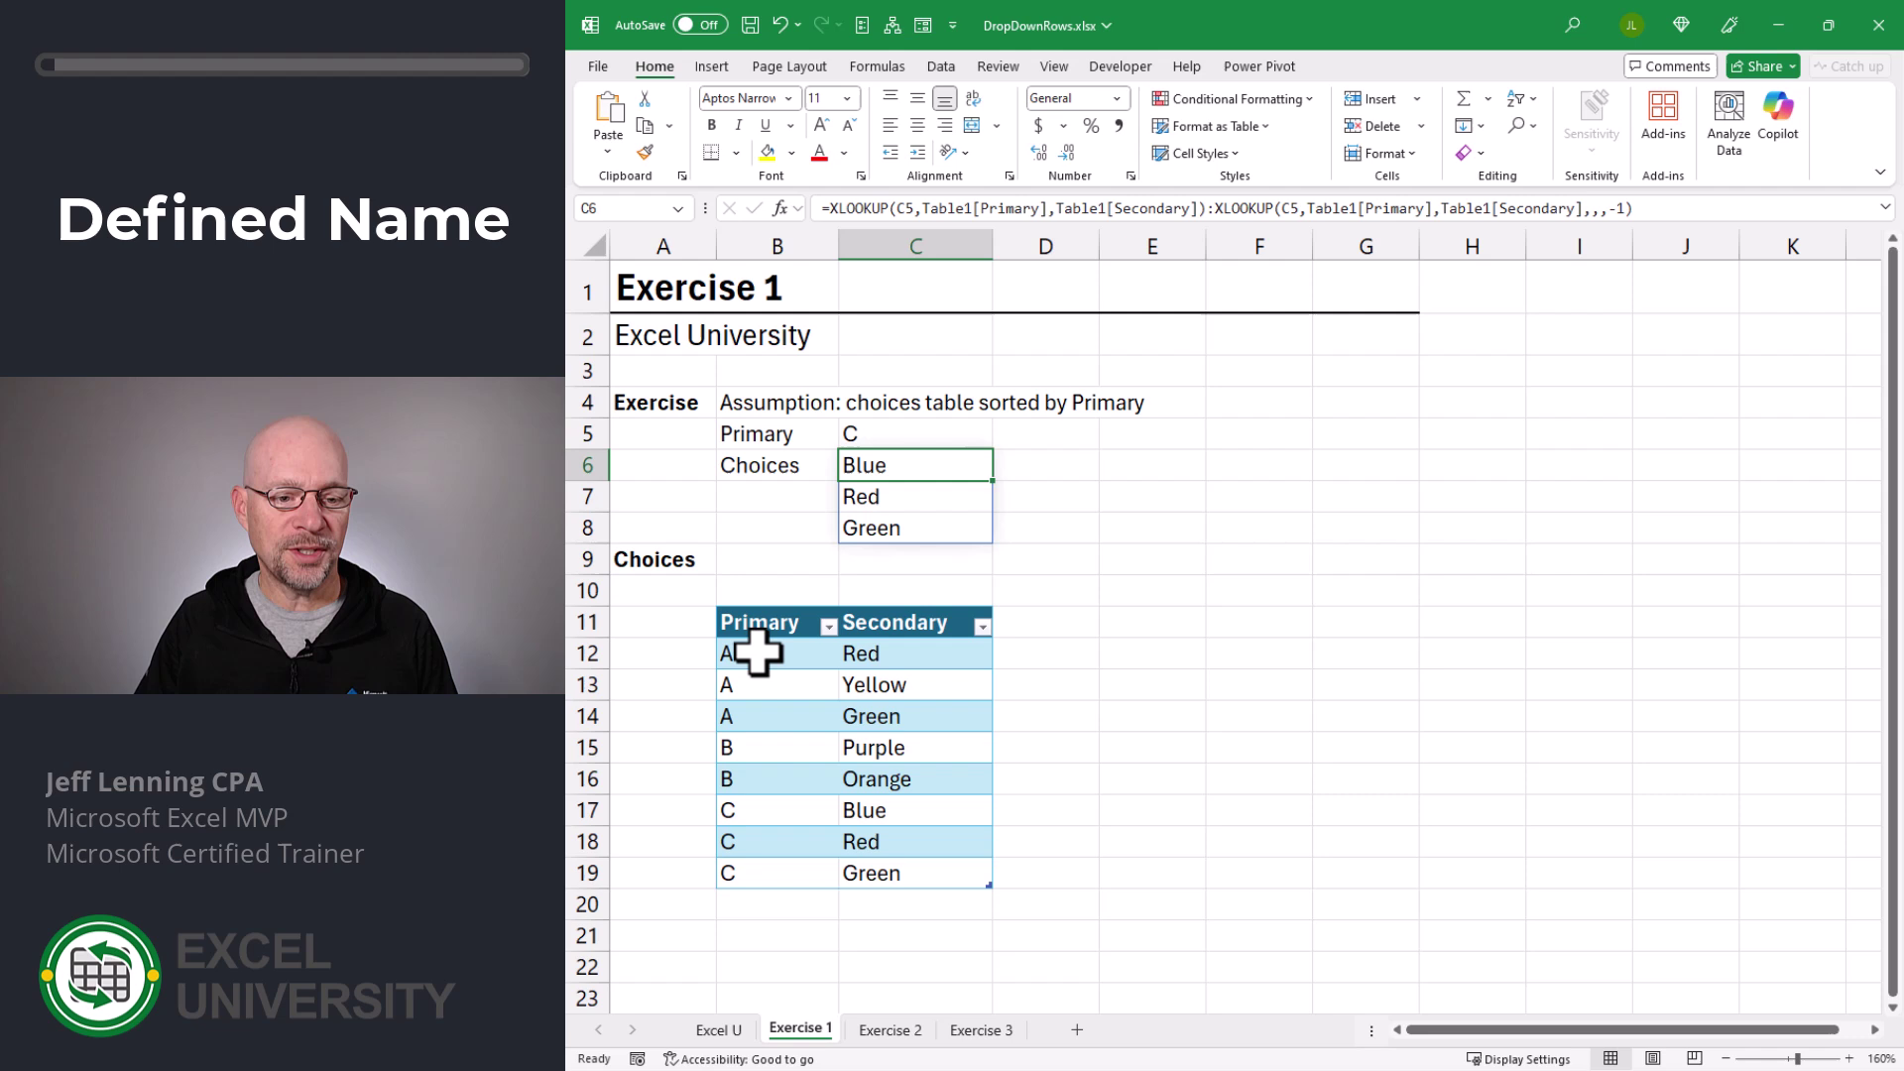
{"action": "left_click_drag", "start_coordinate": [748, 647], "coordinate": [759, 859]}
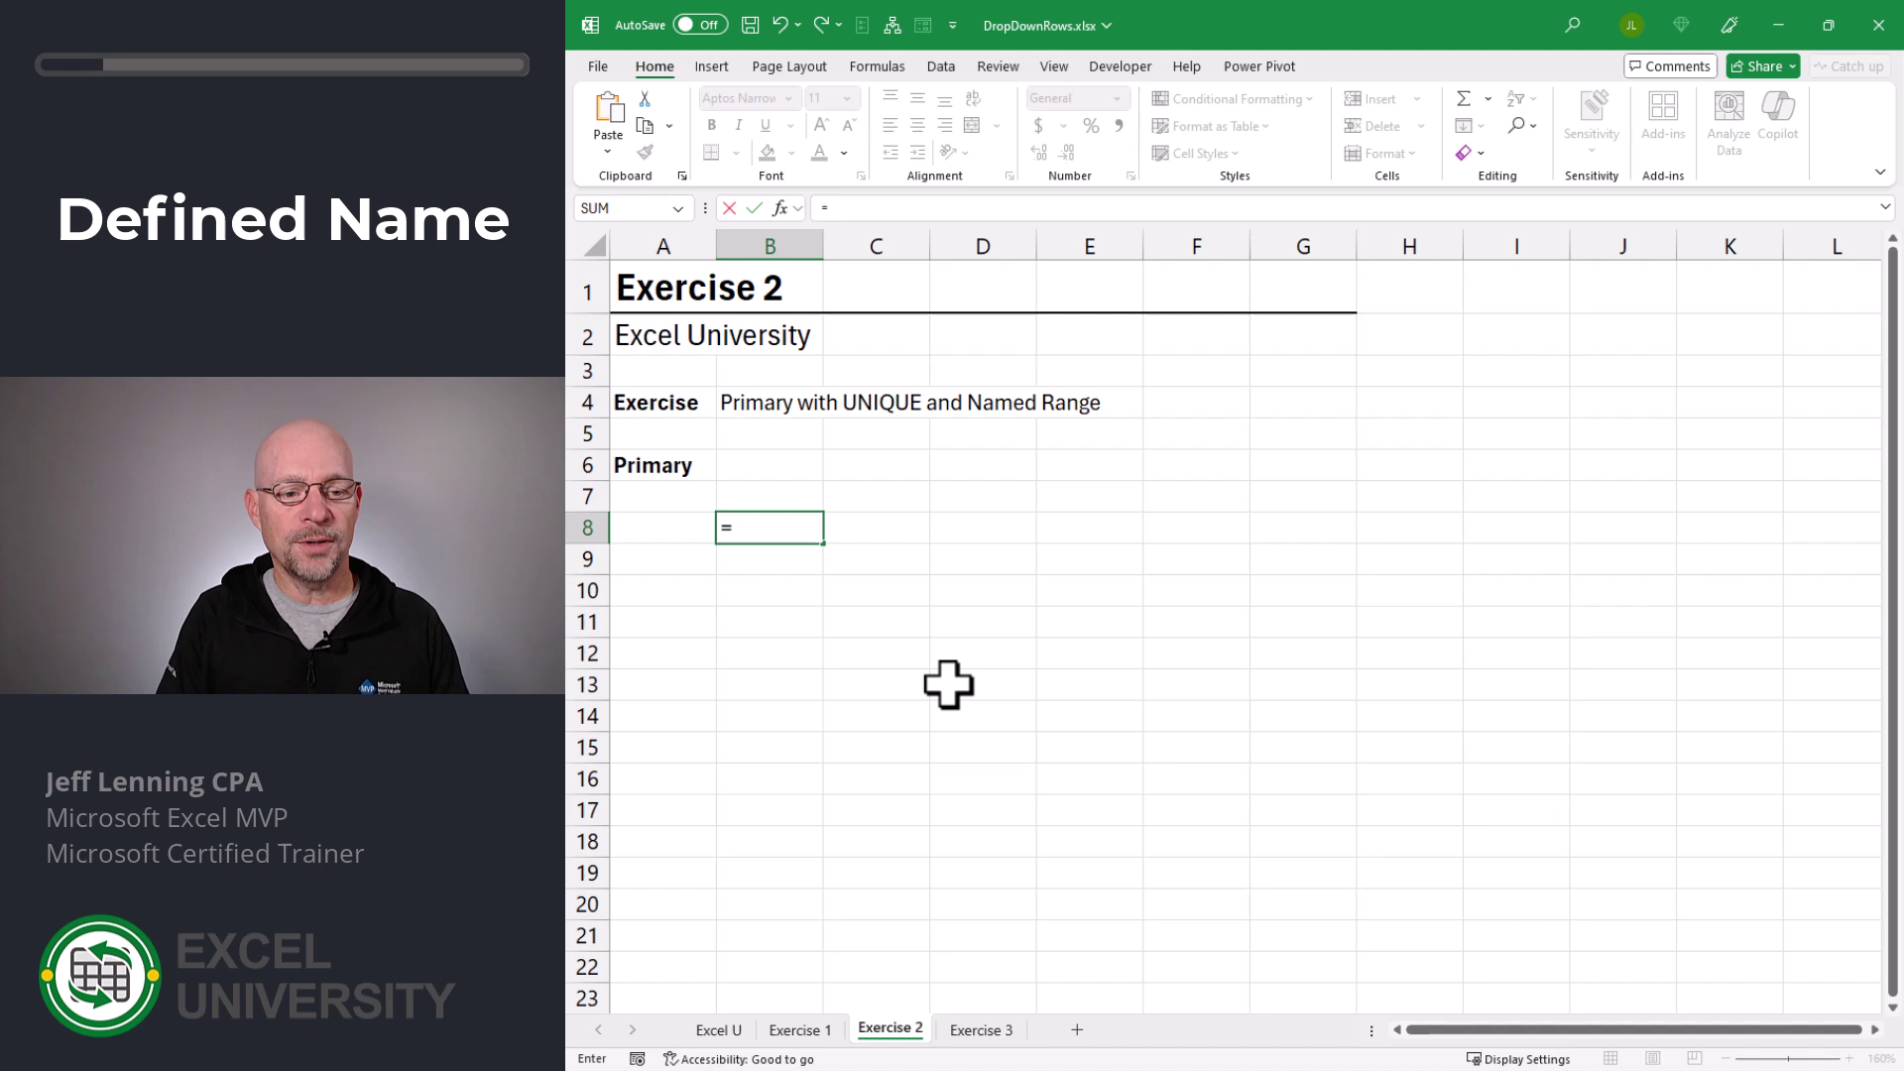
Step: Enter =UNIQUE(Table1[Primary]) in Exercise 2 cell B8
{"action": "type", "text": "uniq"}
{"action": "key", "text": "Tab"}
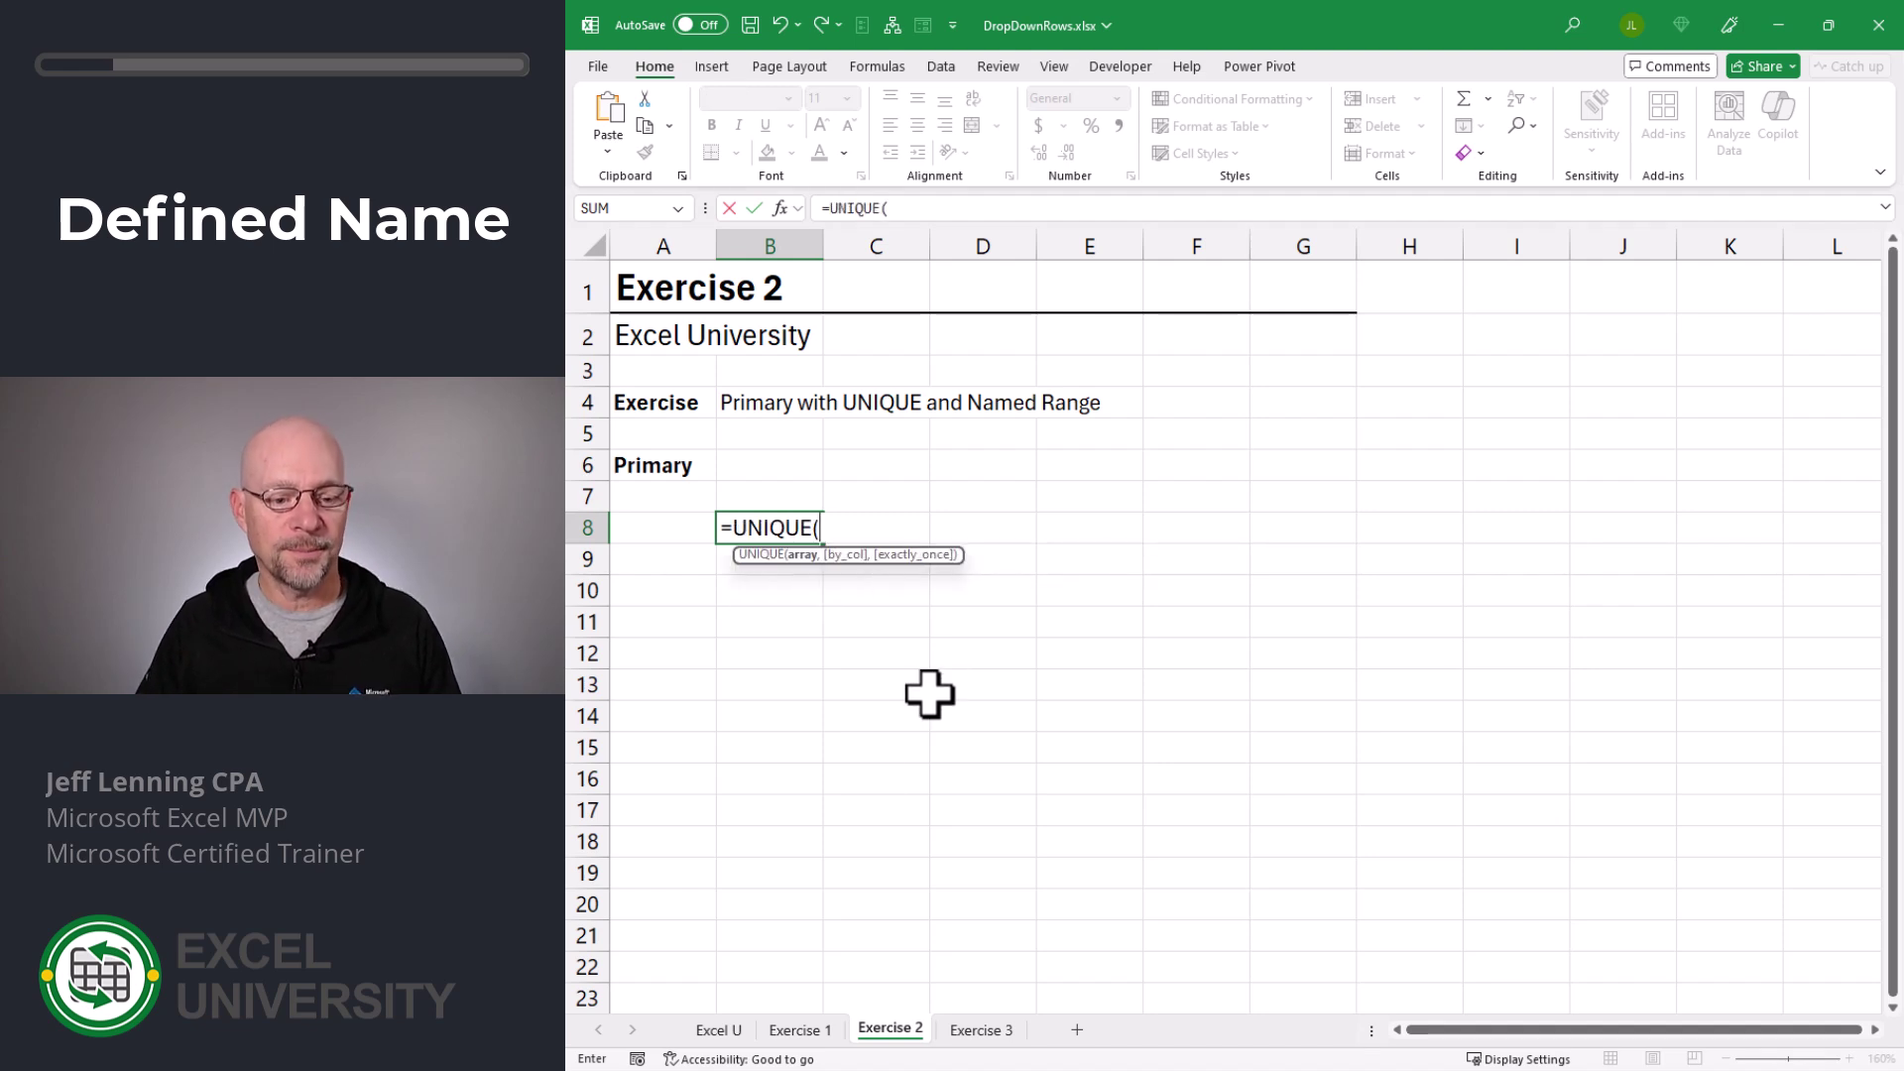
{"action": "left_click", "coordinate": [801, 1029]}
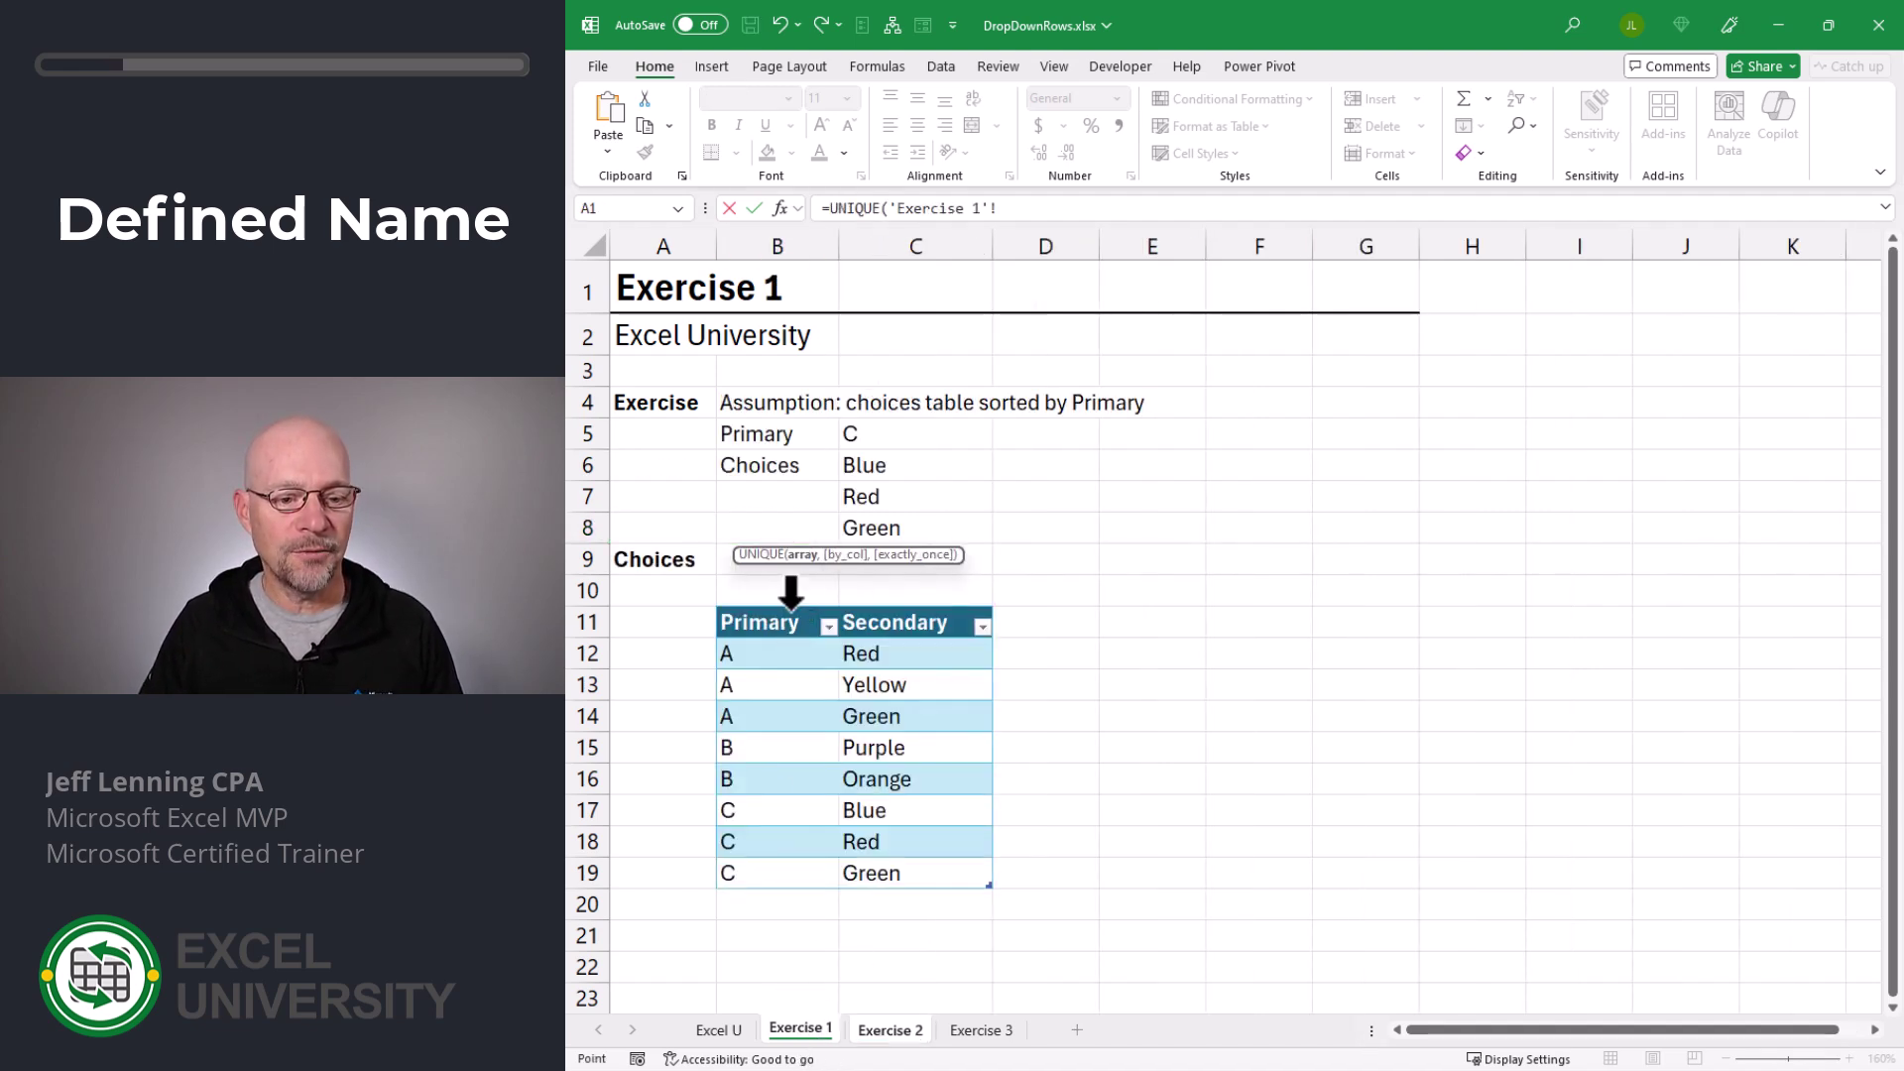
{"action": "left_click", "coordinate": [788, 612]}
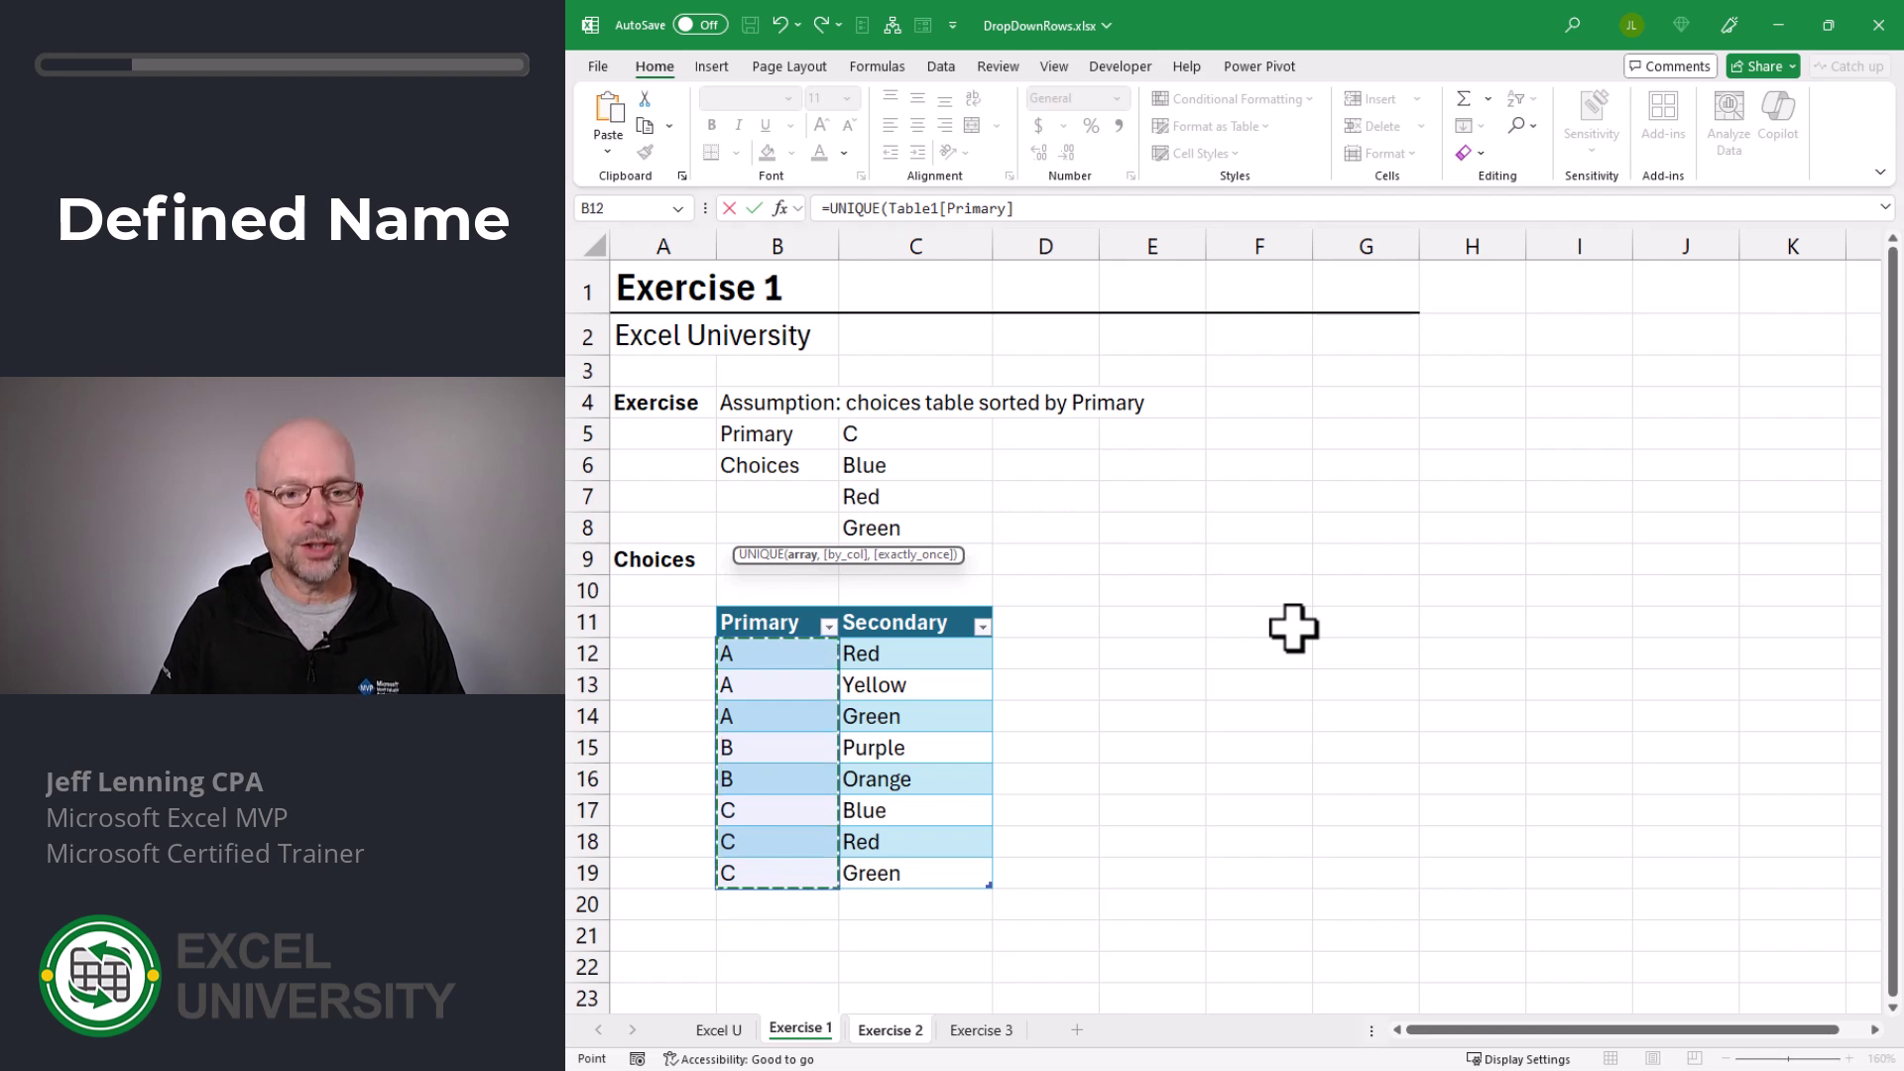
{"action": "type", "text": ")"}
{"action": "key", "text": "Return"}
{"action": "key", "text": "Up"}
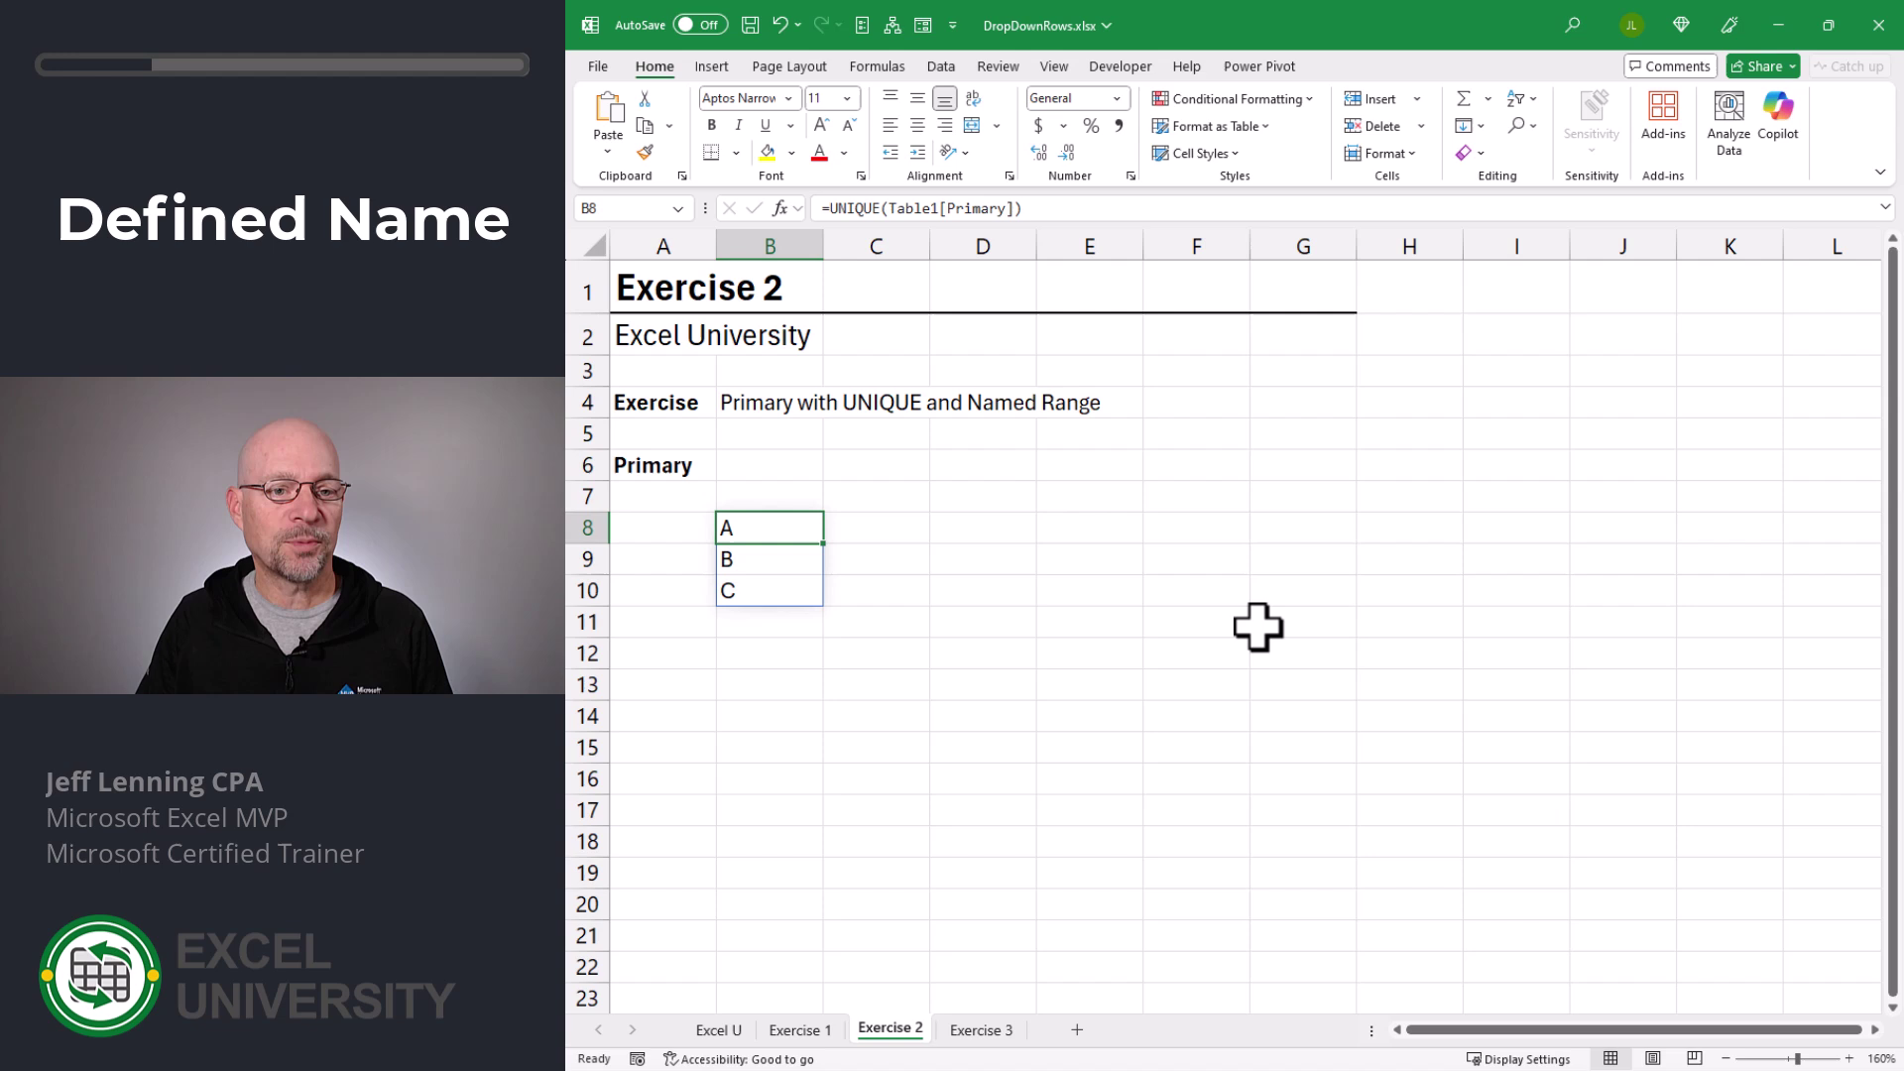
Step: Test by adding D in Exercise 1 B20, check the list, then delete that row
{"action": "left_click", "coordinate": [801, 1031]}
{"action": "left_click", "coordinate": [783, 906]}
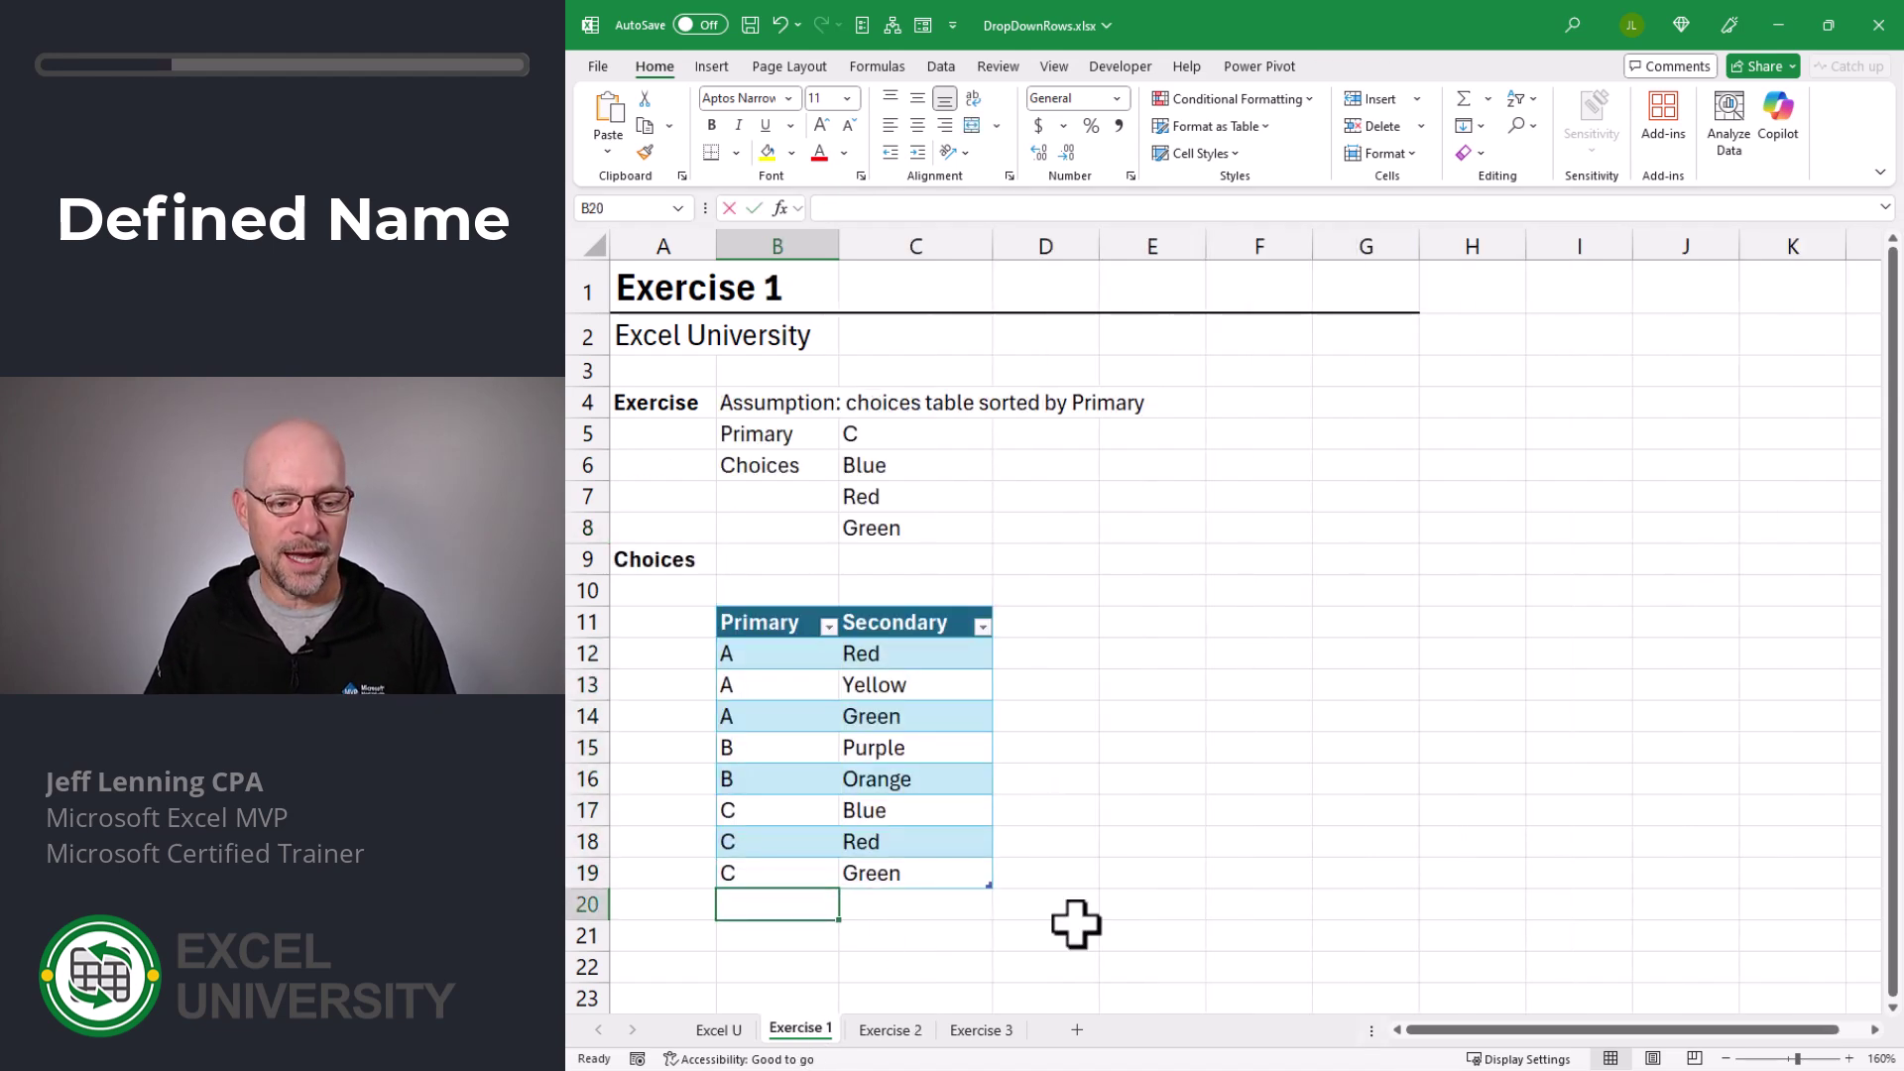
{"action": "type", "text": "D"}
{"action": "key", "text": "Return"}
{"action": "left_click", "coordinate": [890, 1030]}
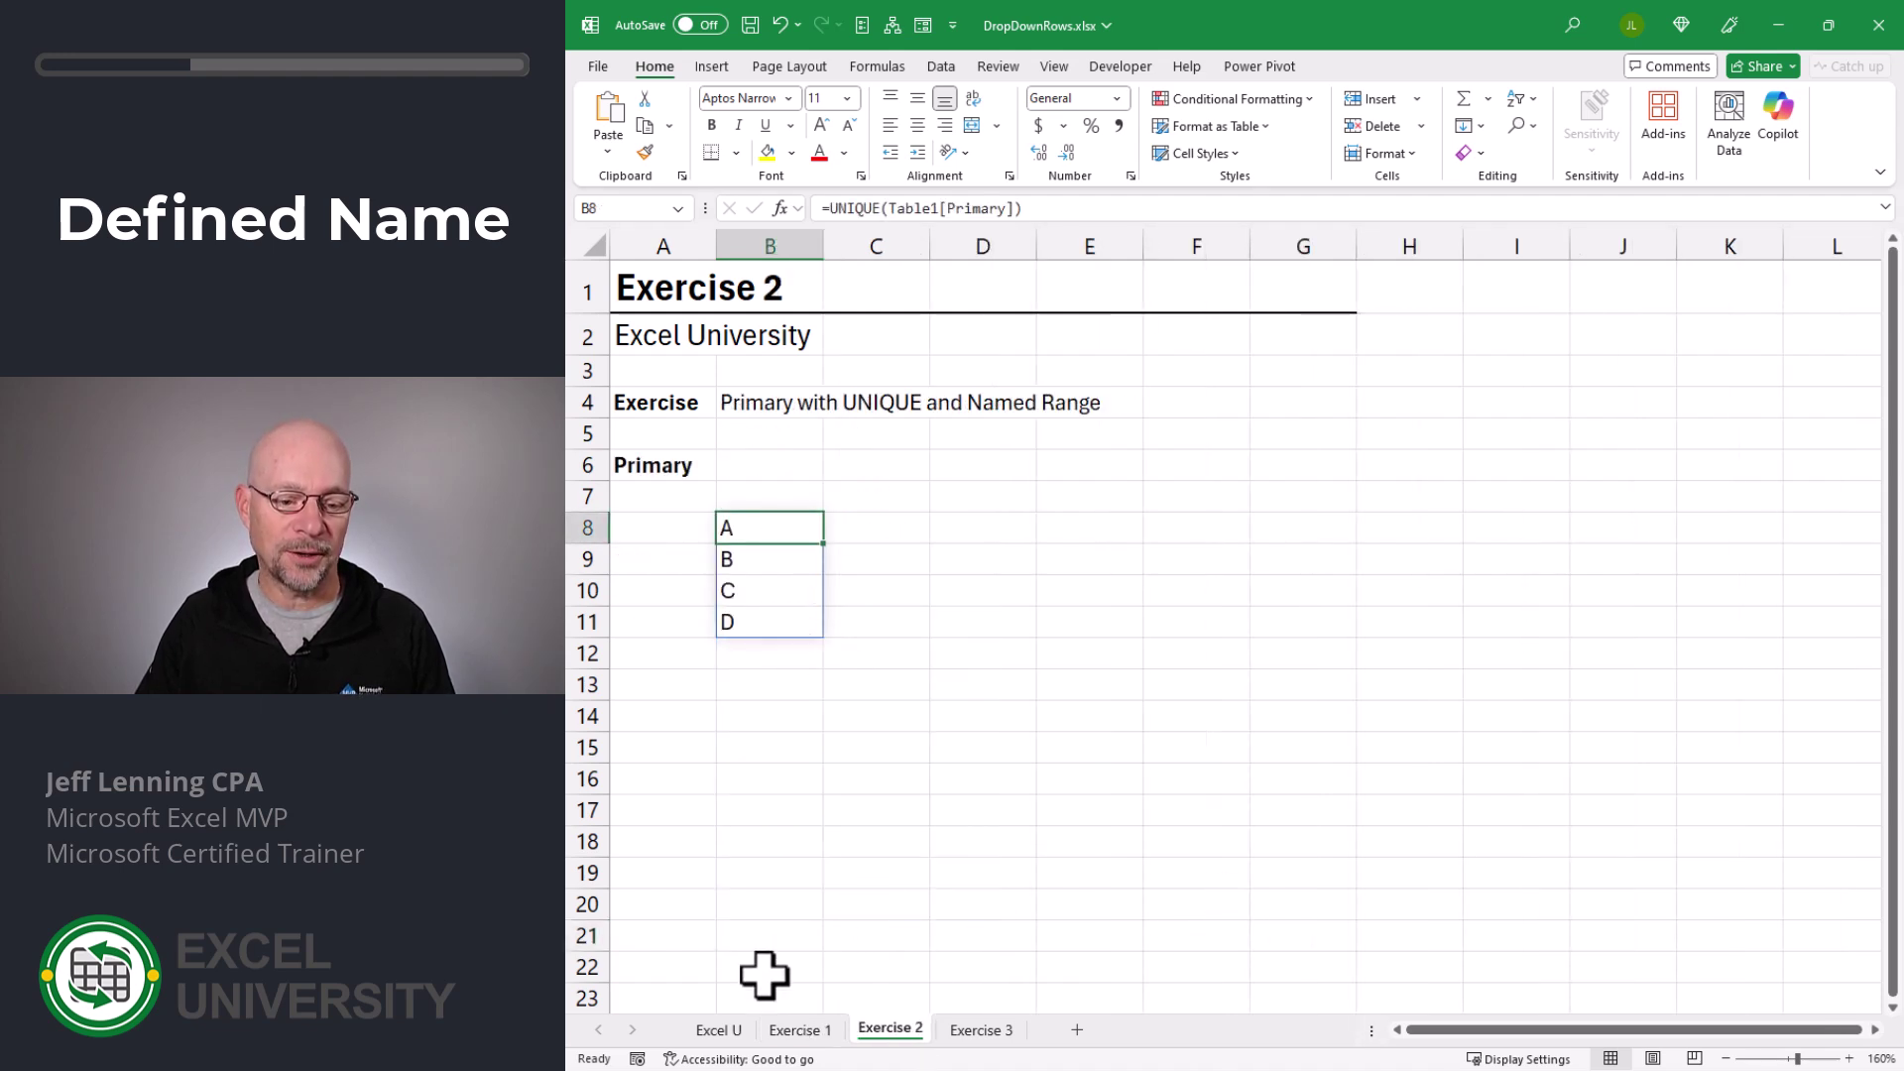
{"action": "left_click", "coordinate": [799, 1031]}
{"action": "left_click", "coordinate": [586, 903]}
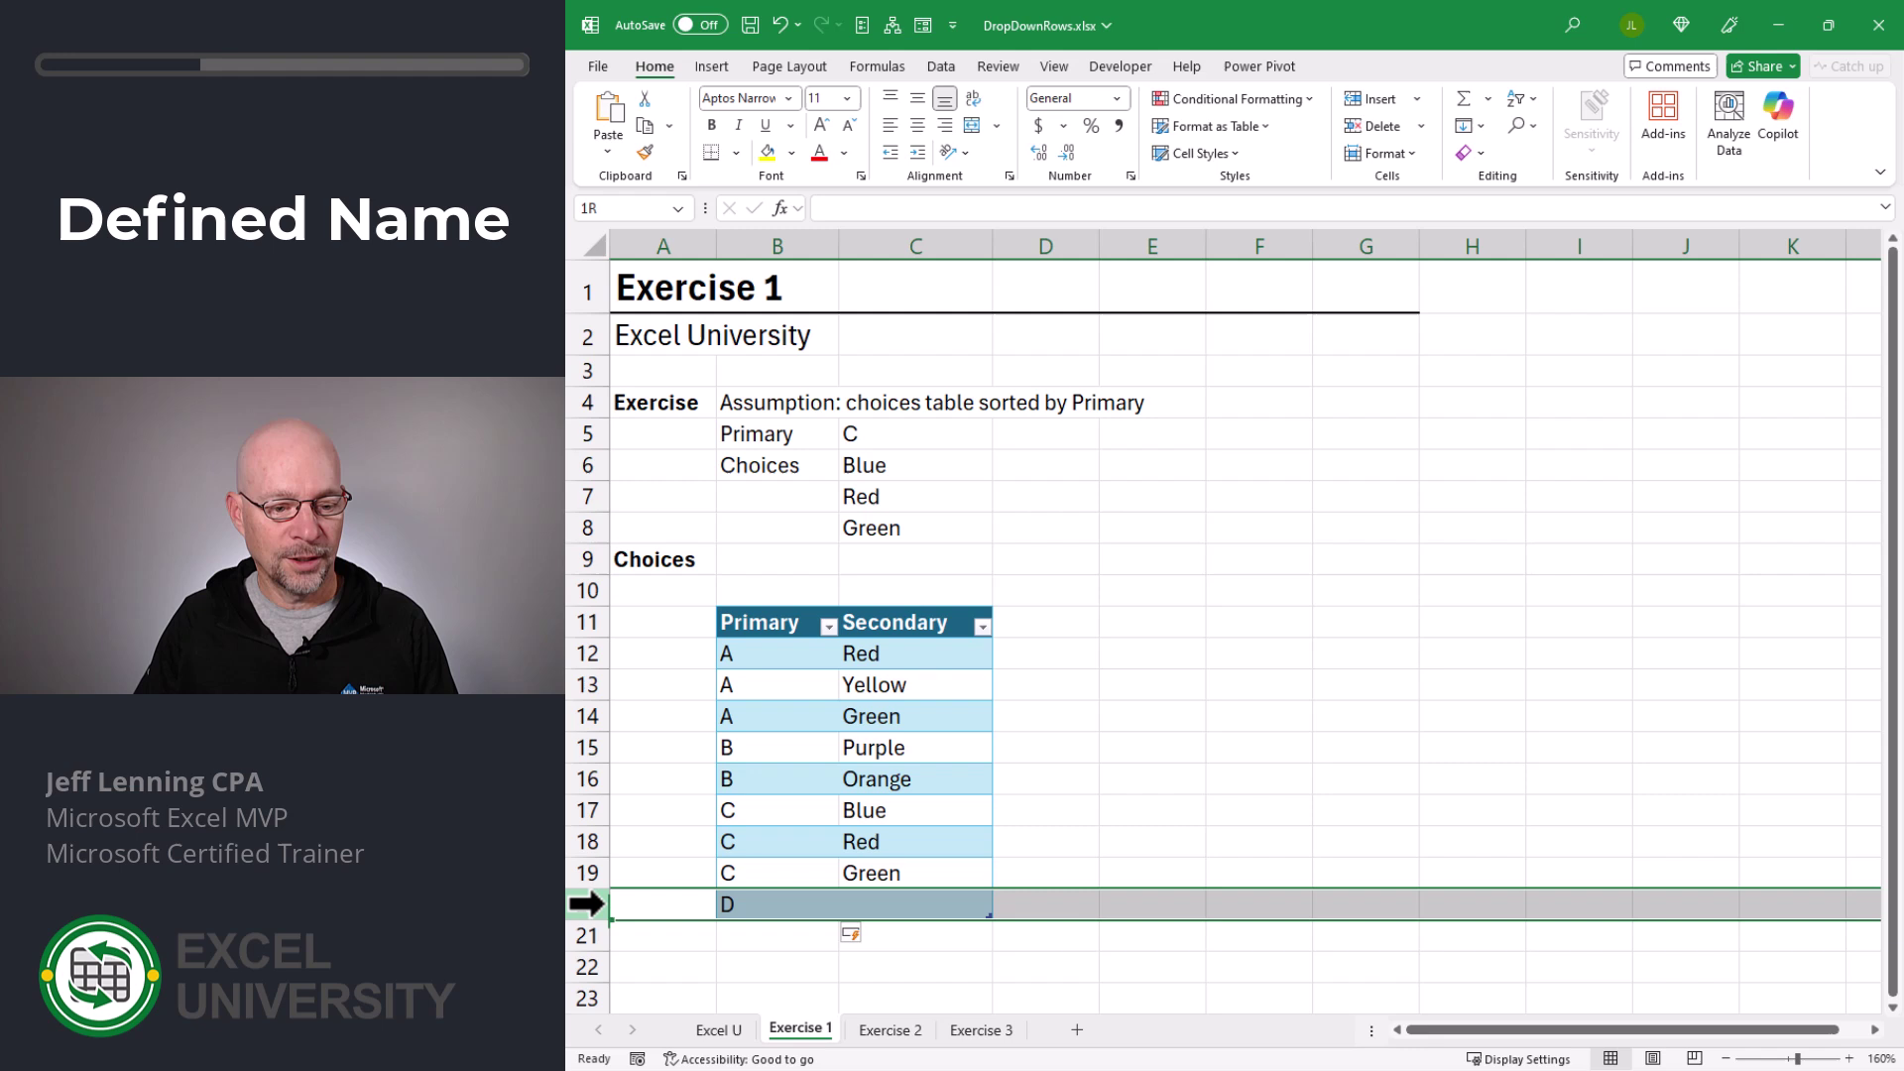
{"action": "key", "text": "ctrl+minus"}
{"action": "left_click", "coordinate": [876, 1031]}
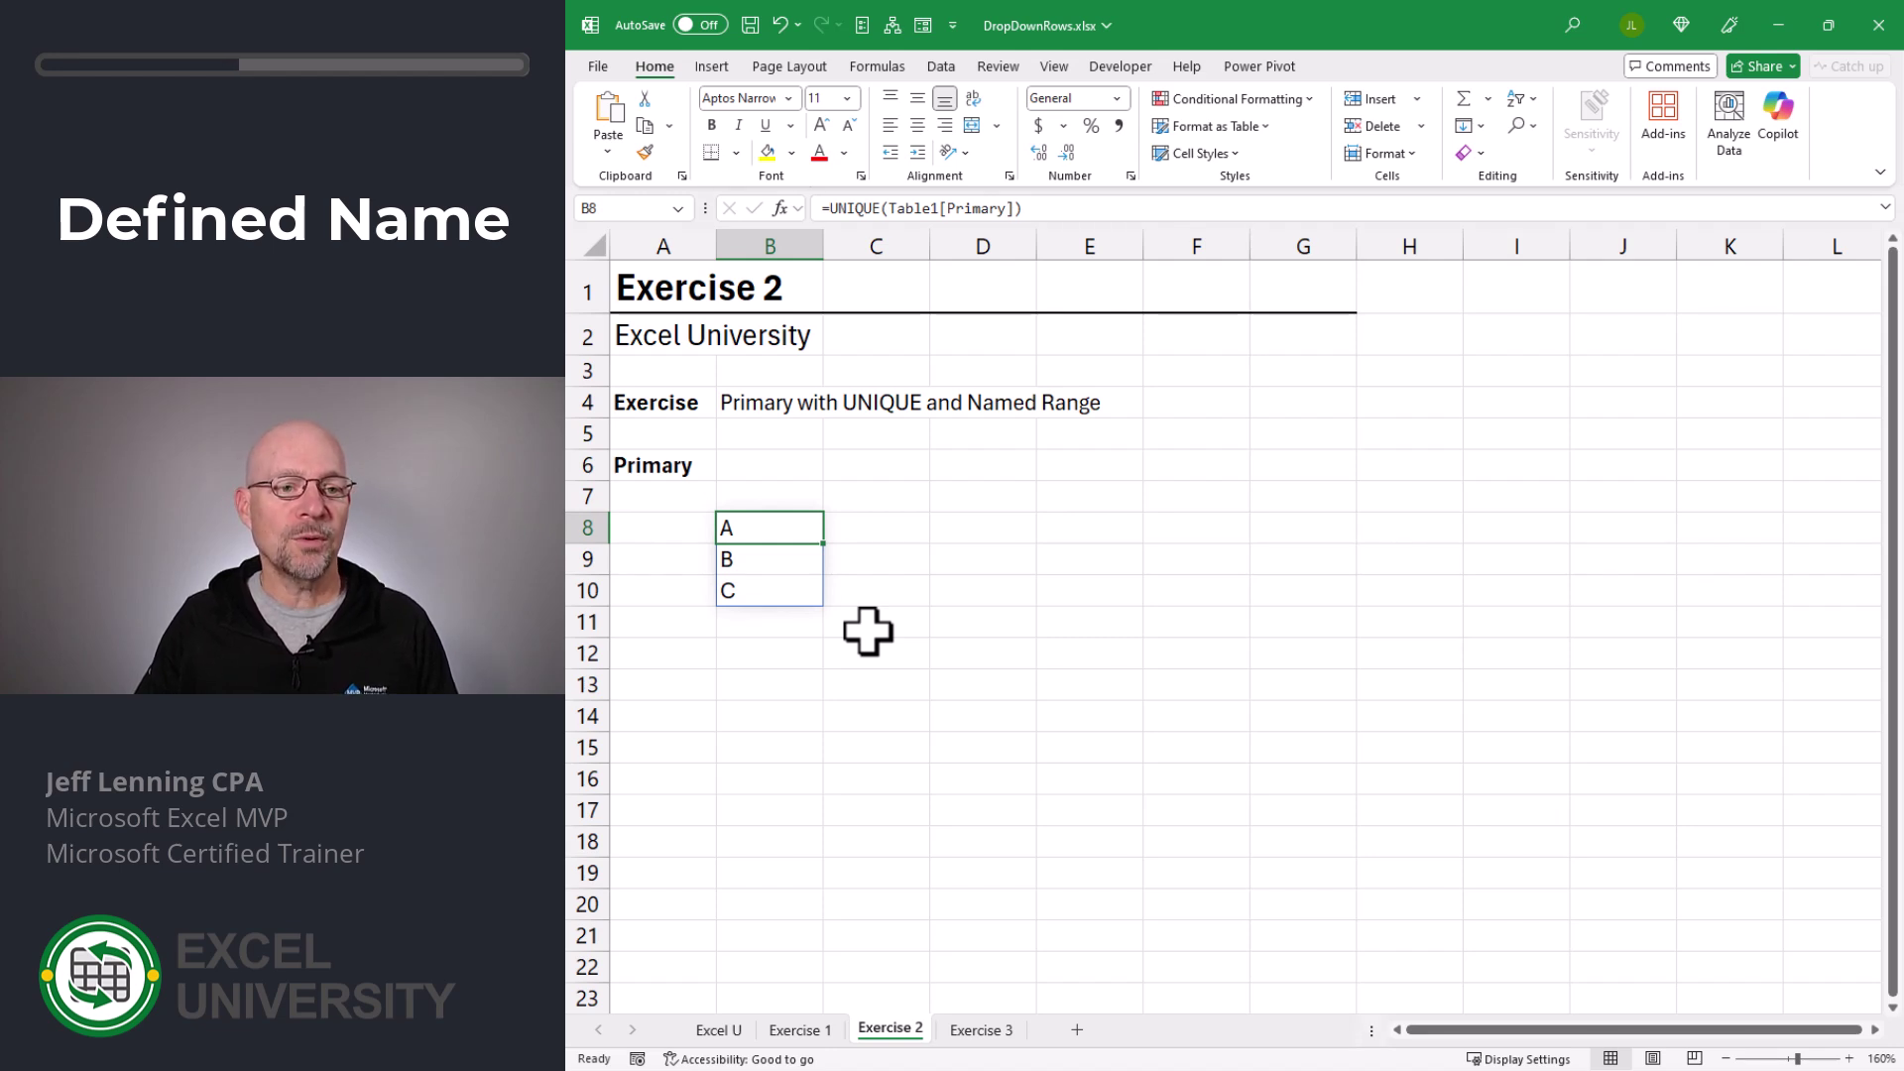
Step: In Name Manager, create dd_primary referring to ='Exercise 2'!$B$8#
{"action": "left_click", "coordinate": [877, 67]}
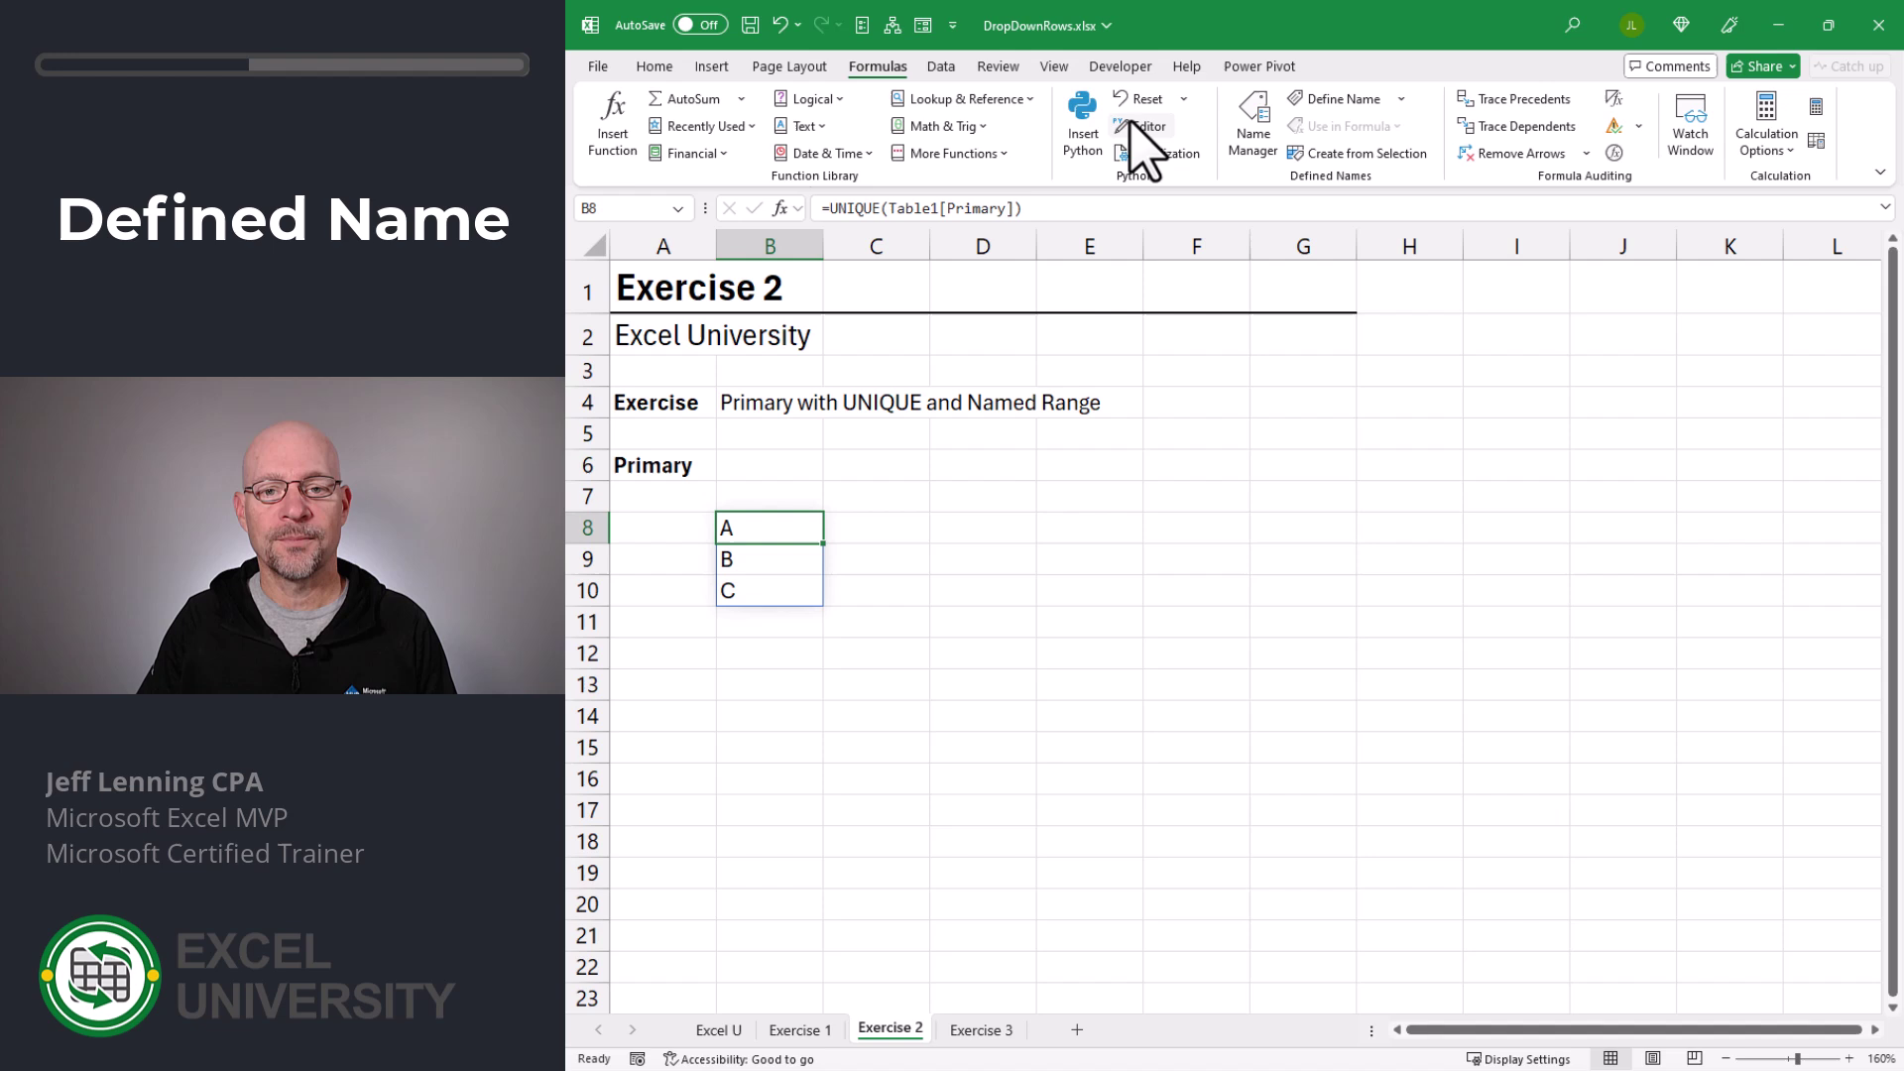
{"action": "left_click", "coordinate": [1258, 147]}
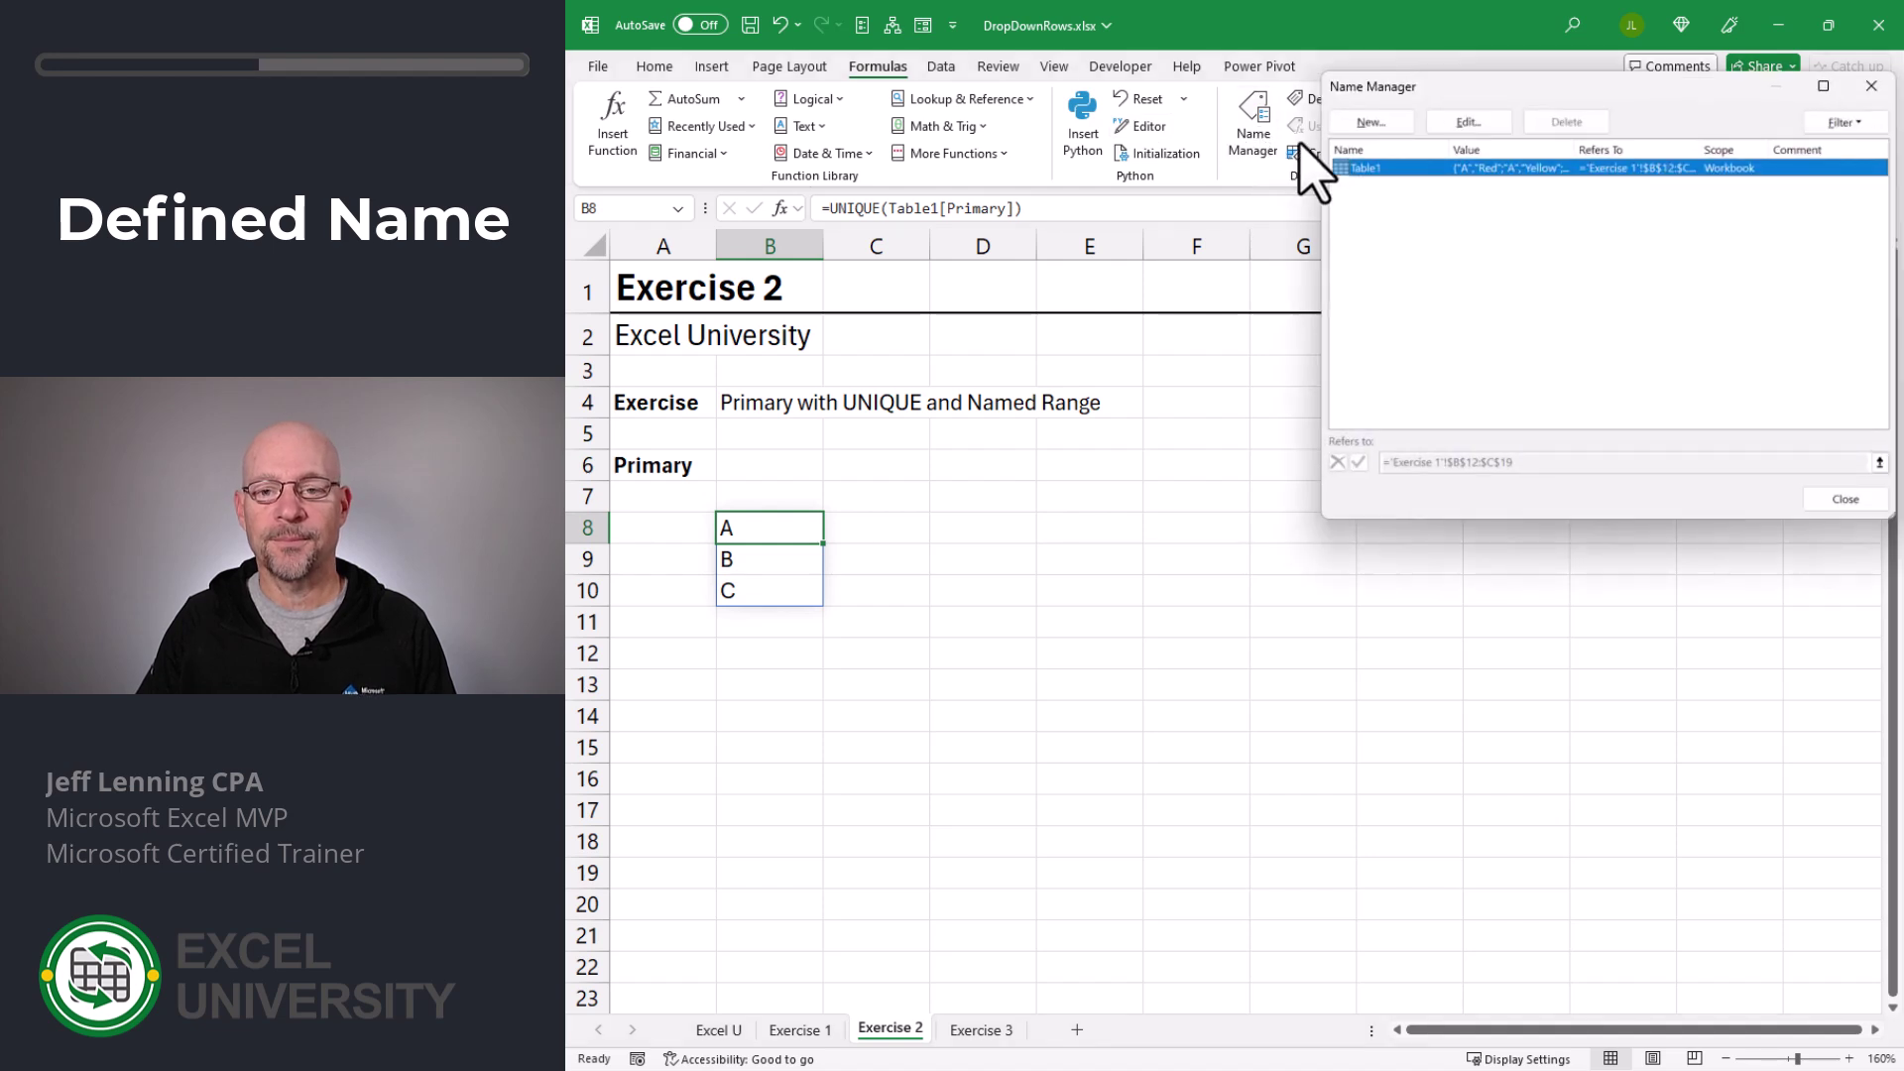
{"action": "left_click", "coordinate": [1372, 123]}
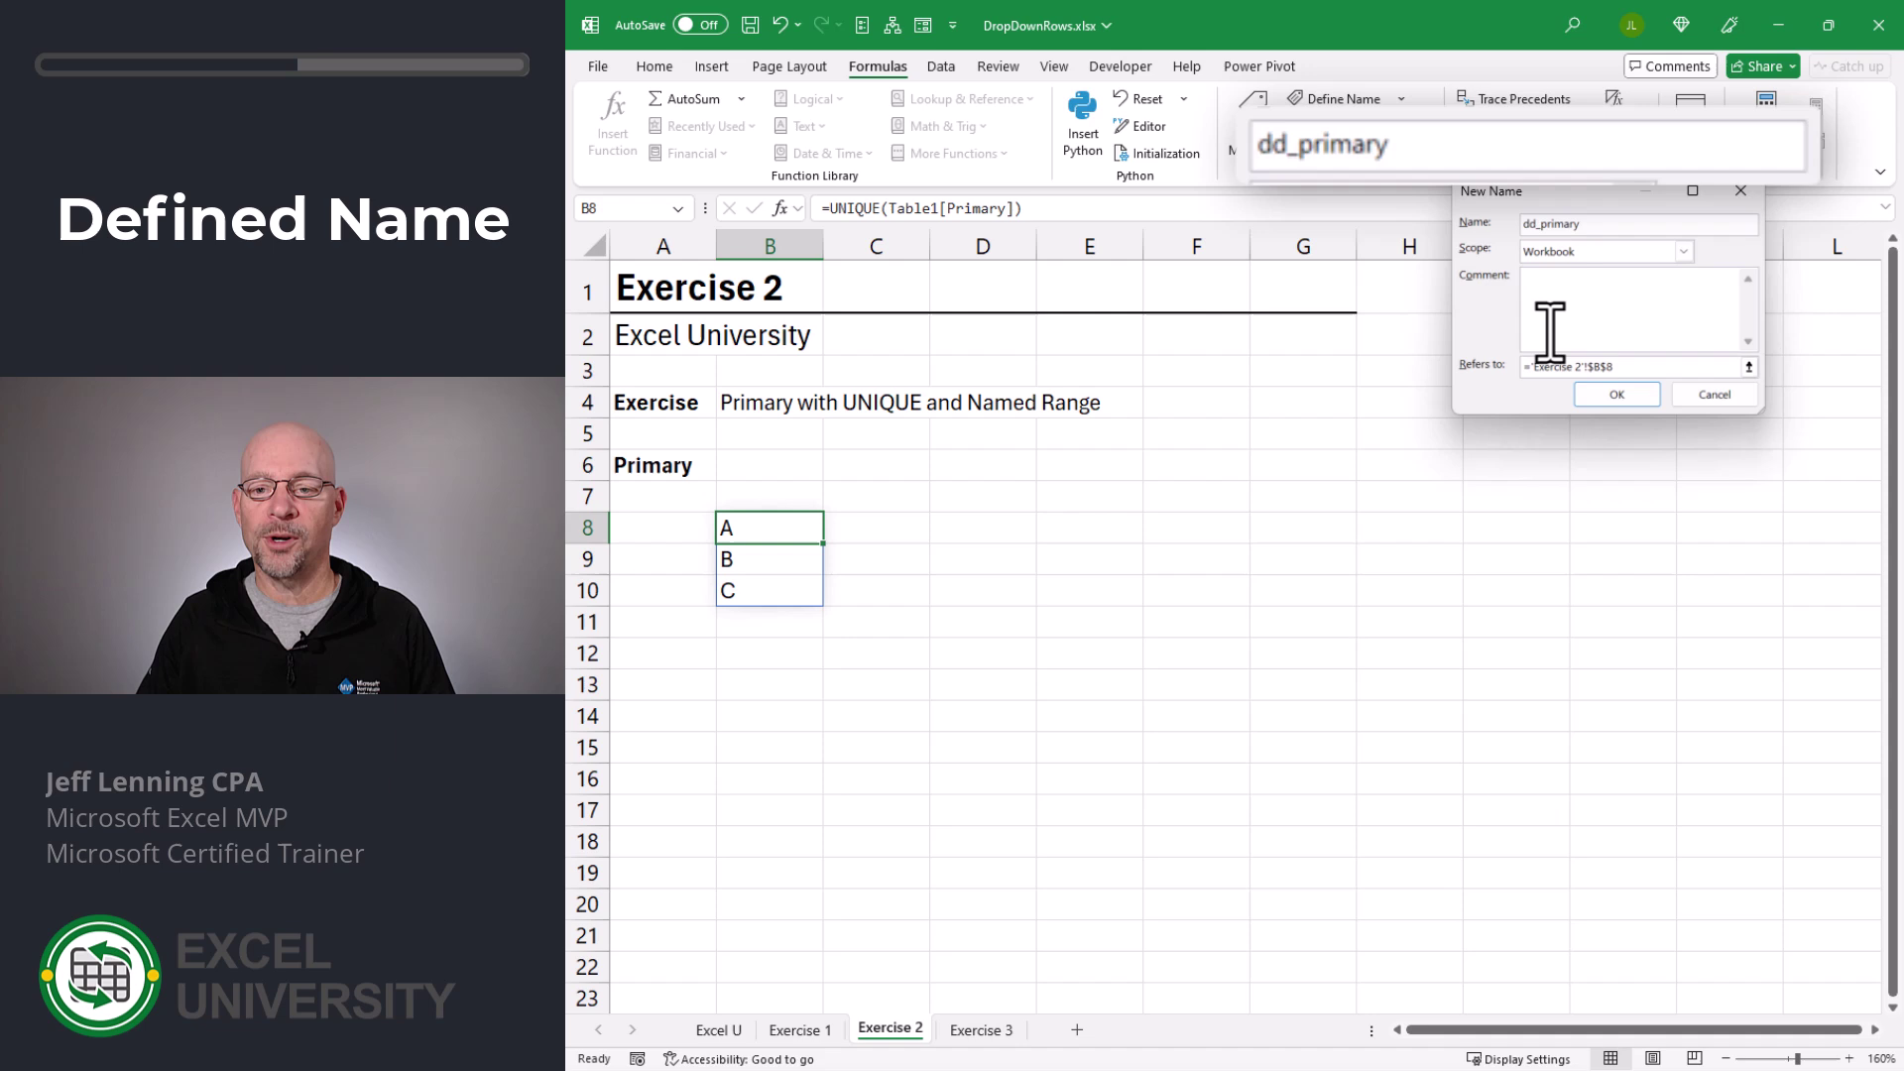
{"action": "type", "text": "dd_primary"}
{"action": "left_click_drag", "start_coordinate": [1627, 367], "coordinate": [1520, 367]}
{"action": "left_click", "coordinate": [751, 532]}
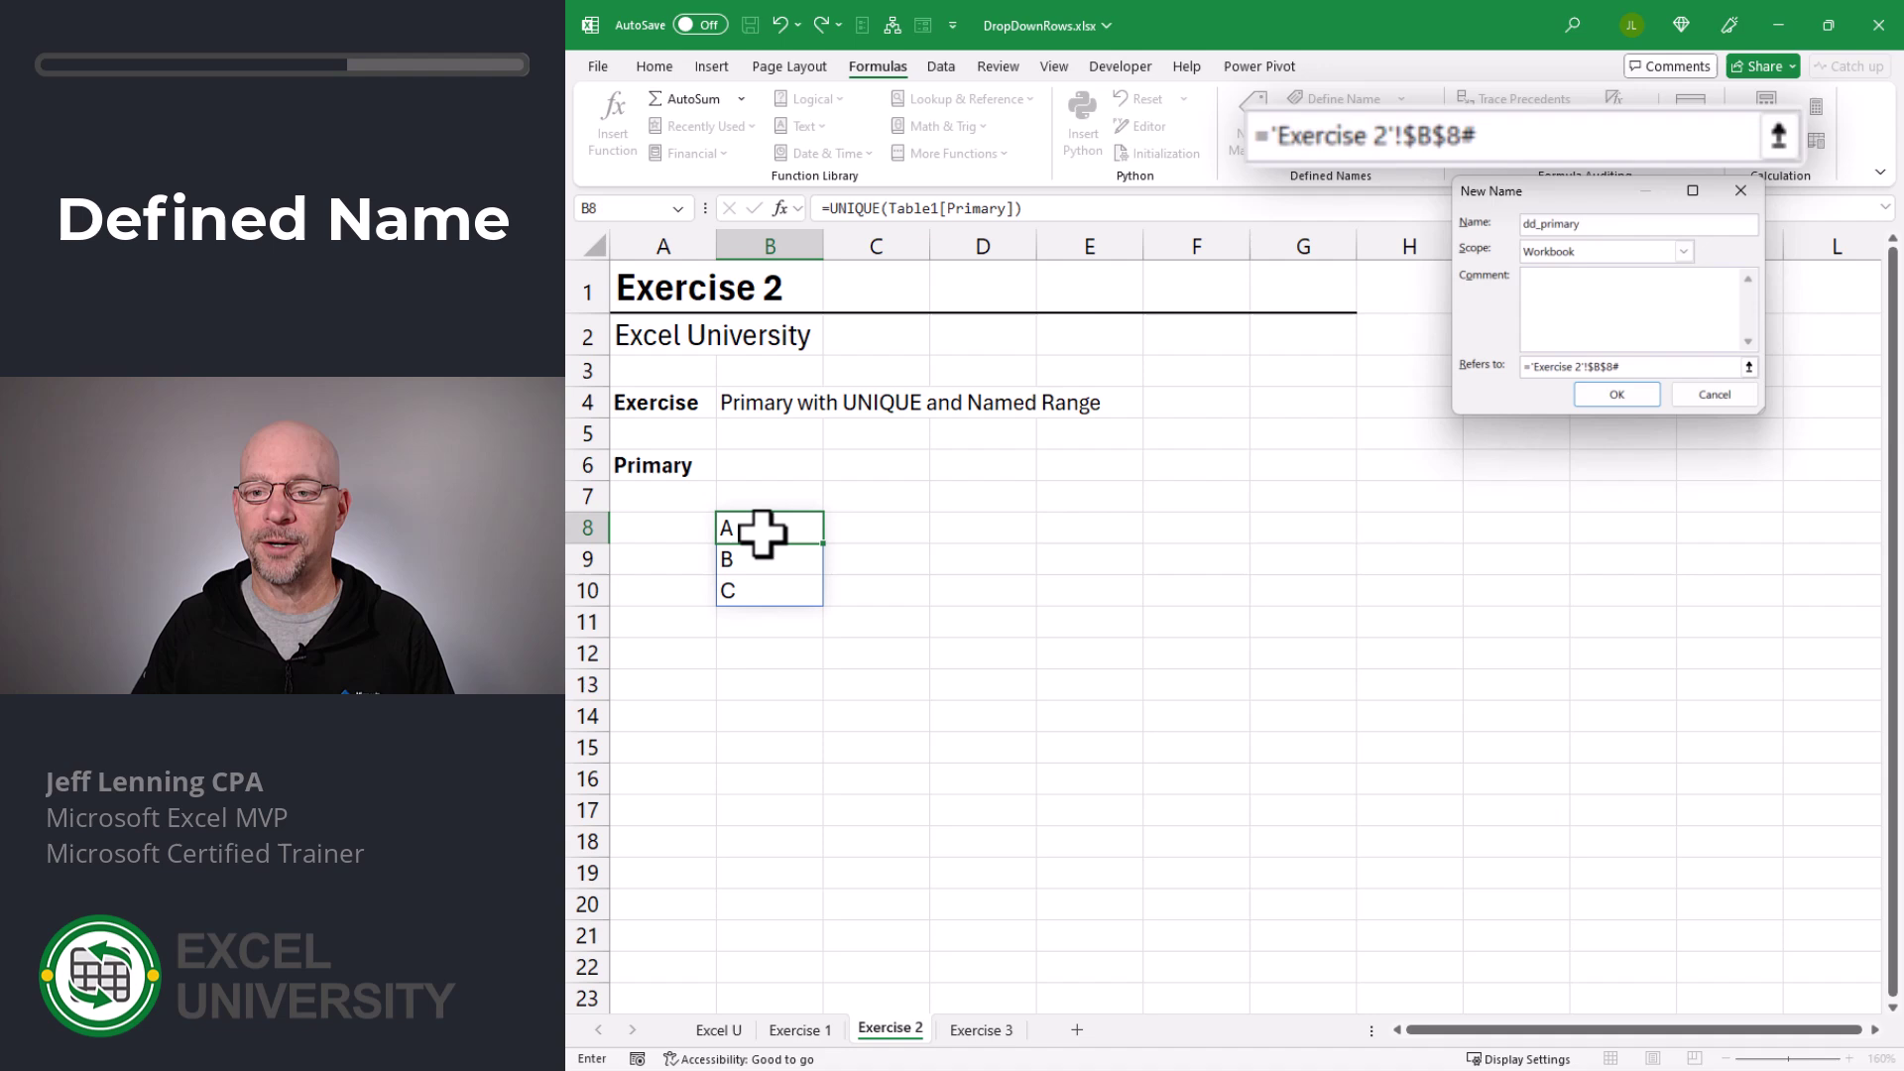
{"action": "left_click", "coordinate": [1618, 395]}
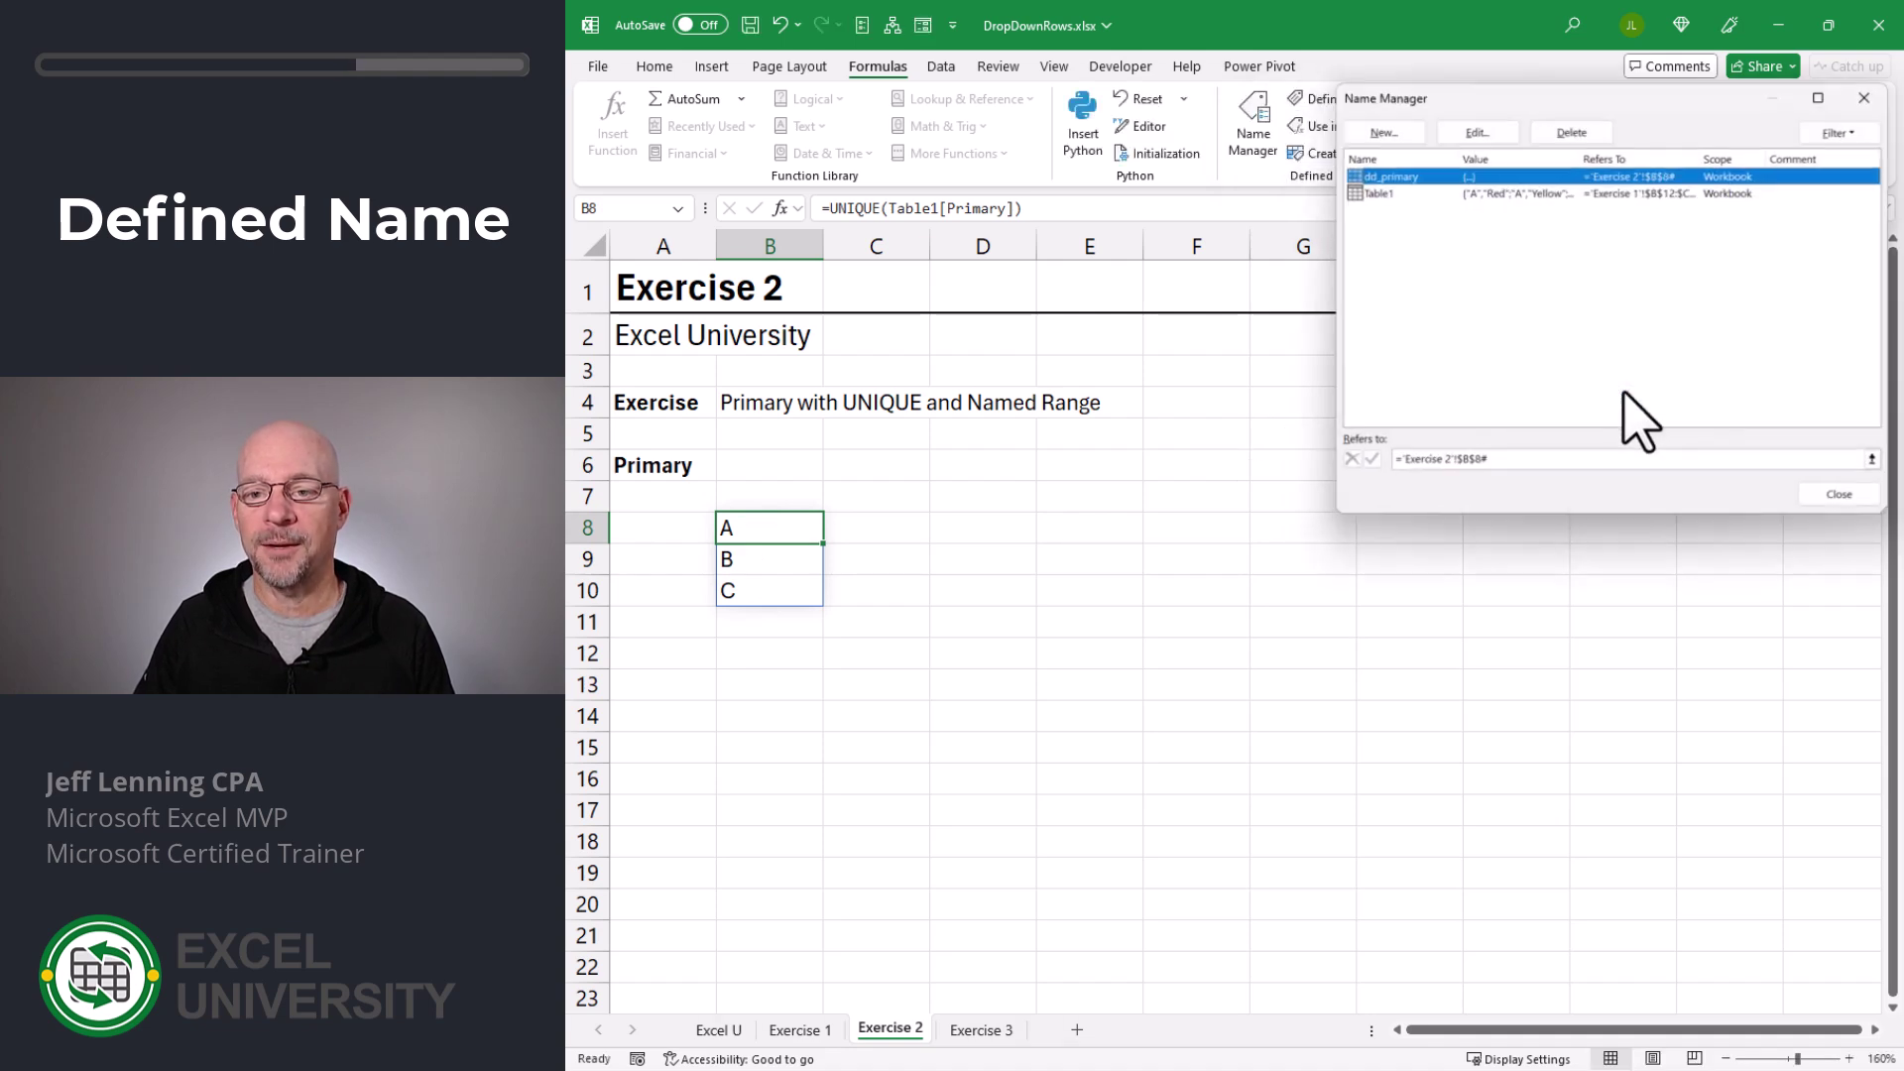
{"action": "left_click", "coordinate": [1836, 494]}
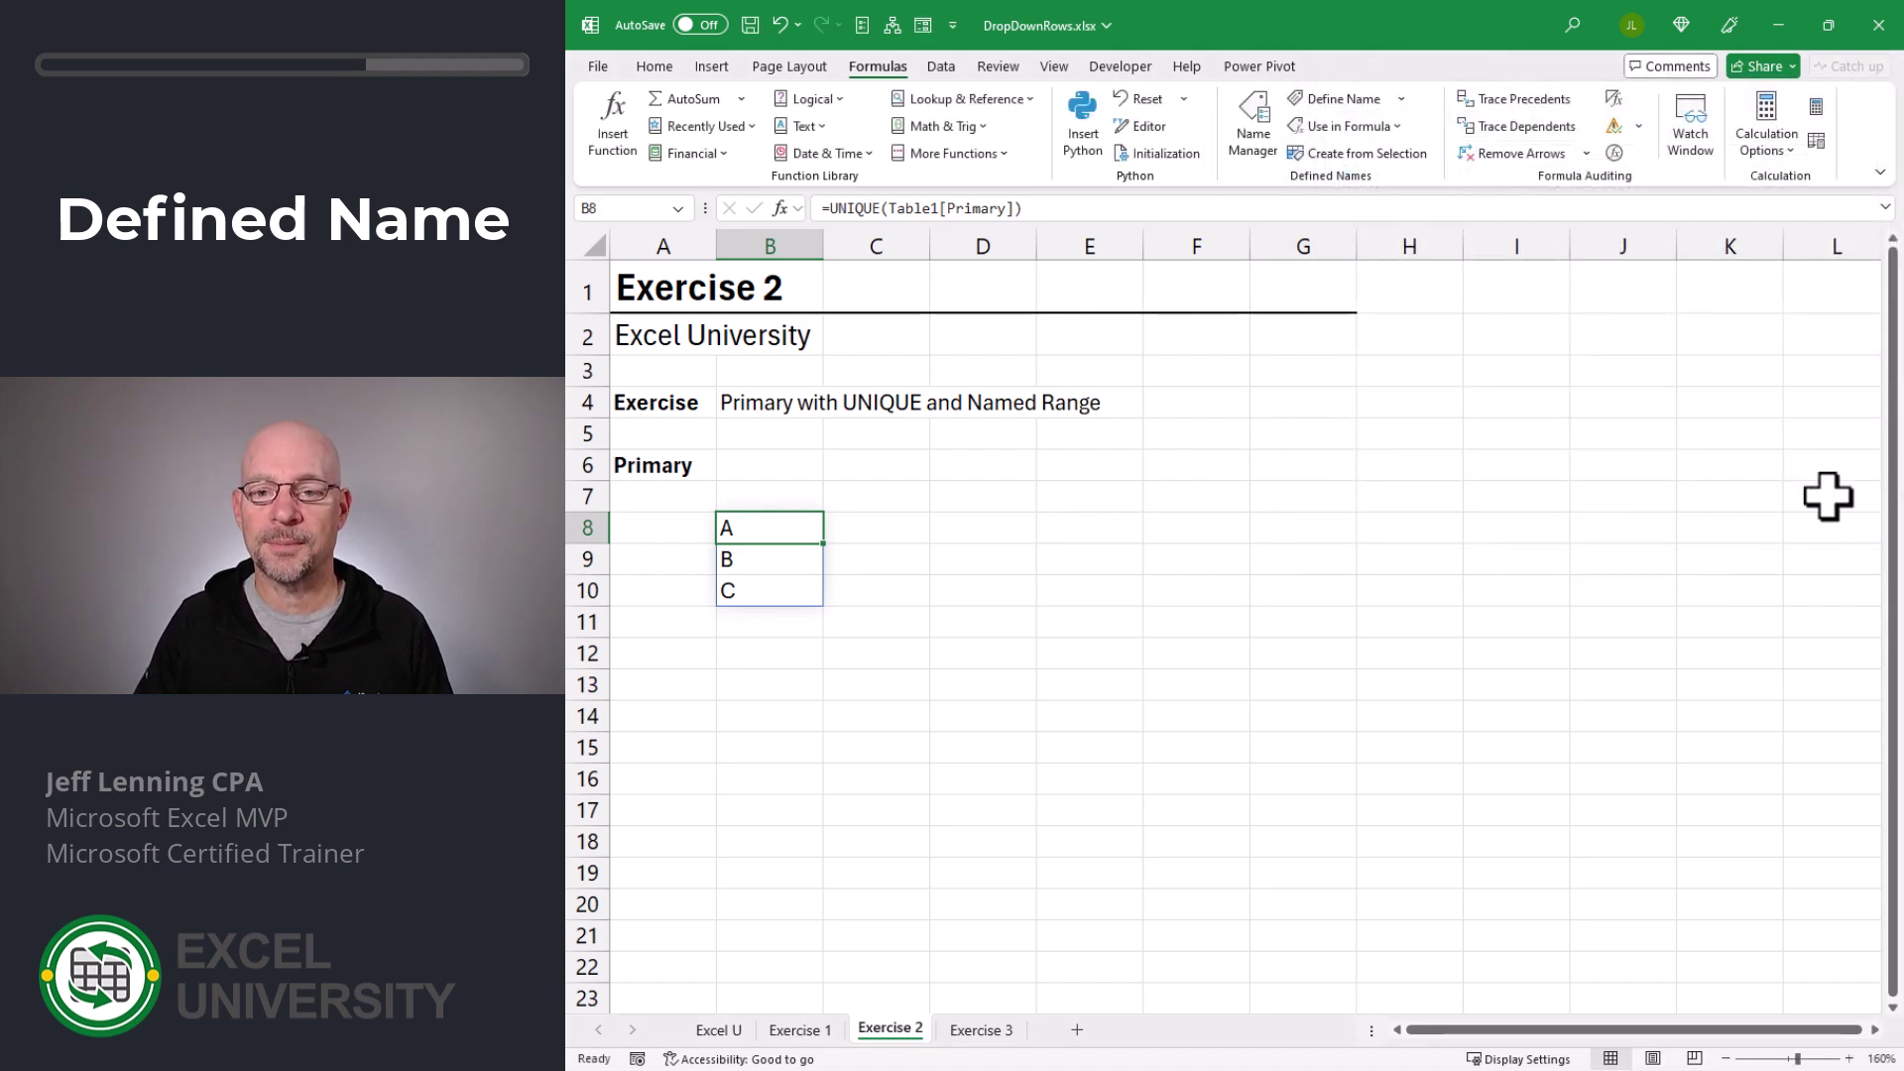
Step: Give D8 a List data validation with source =dd_primary
{"action": "key", "text": "Right"}
{"action": "key", "text": "Right"}
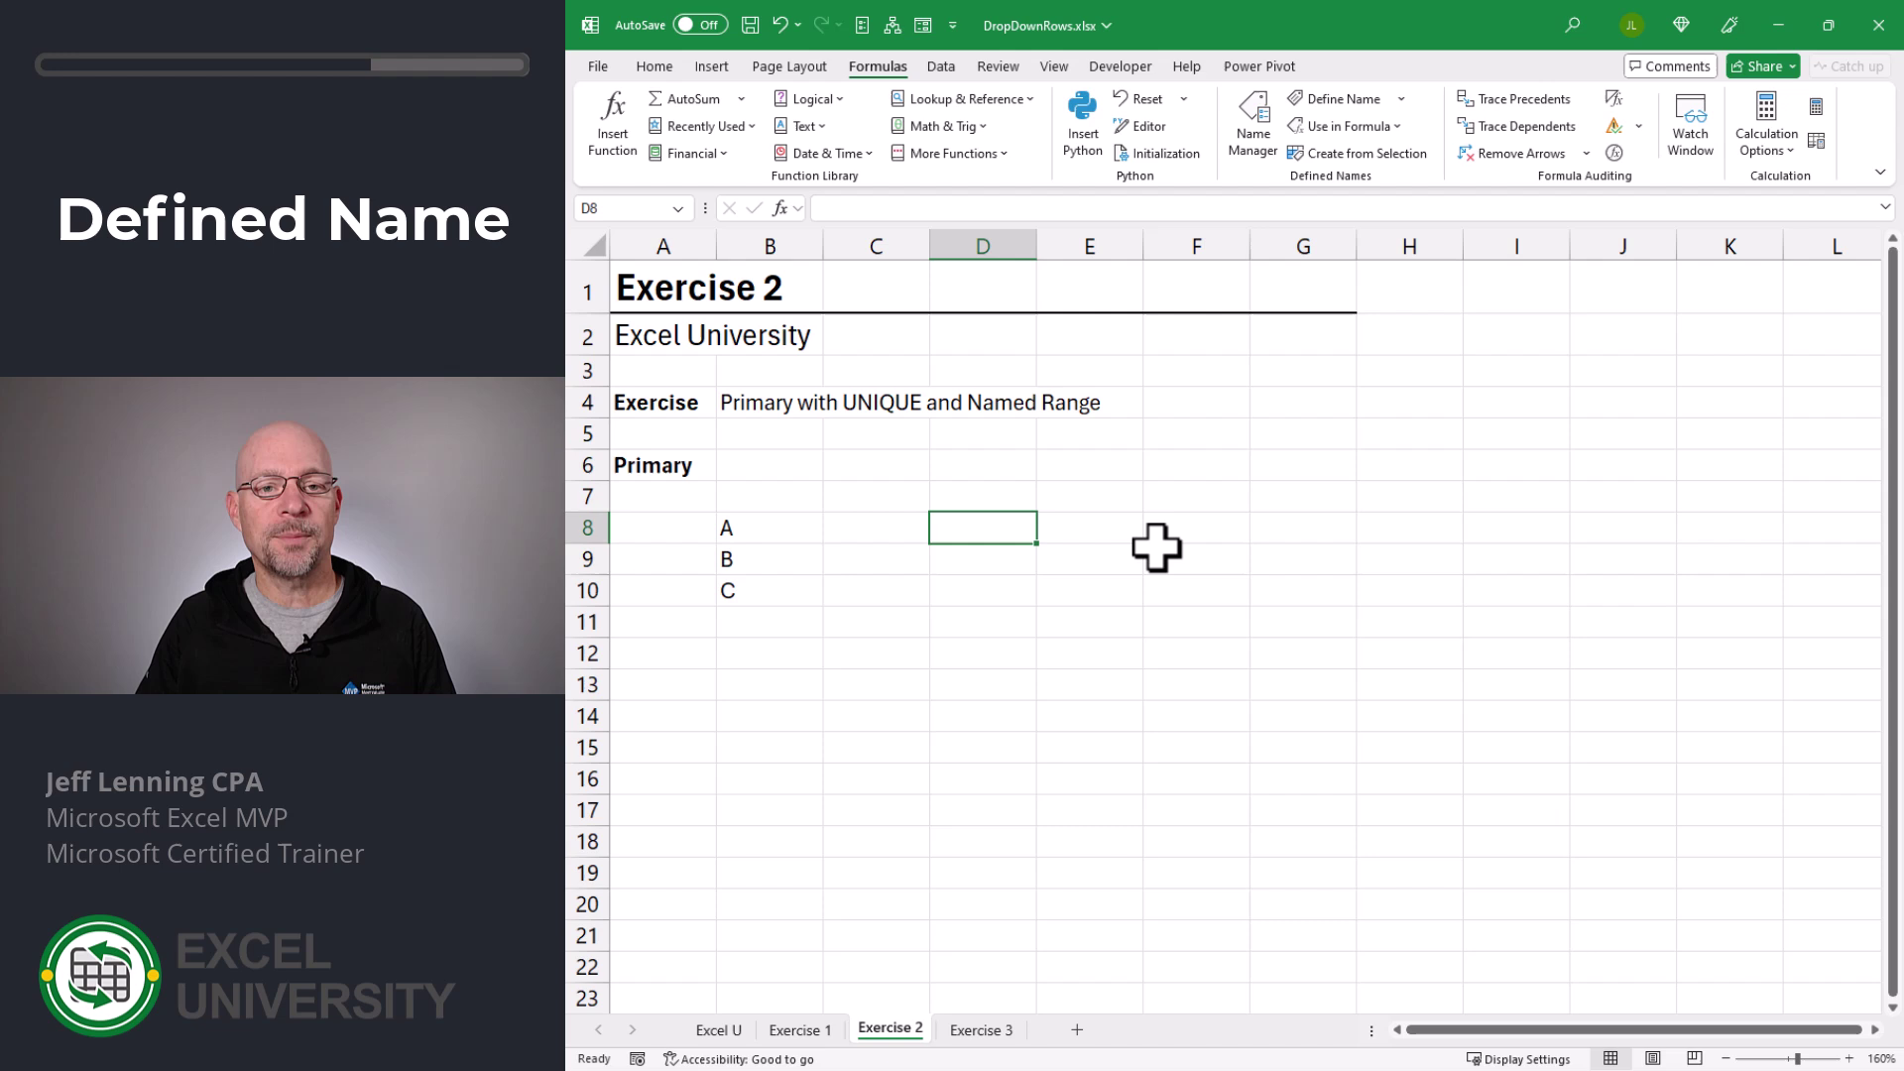
{"action": "left_click", "coordinate": [941, 66]}
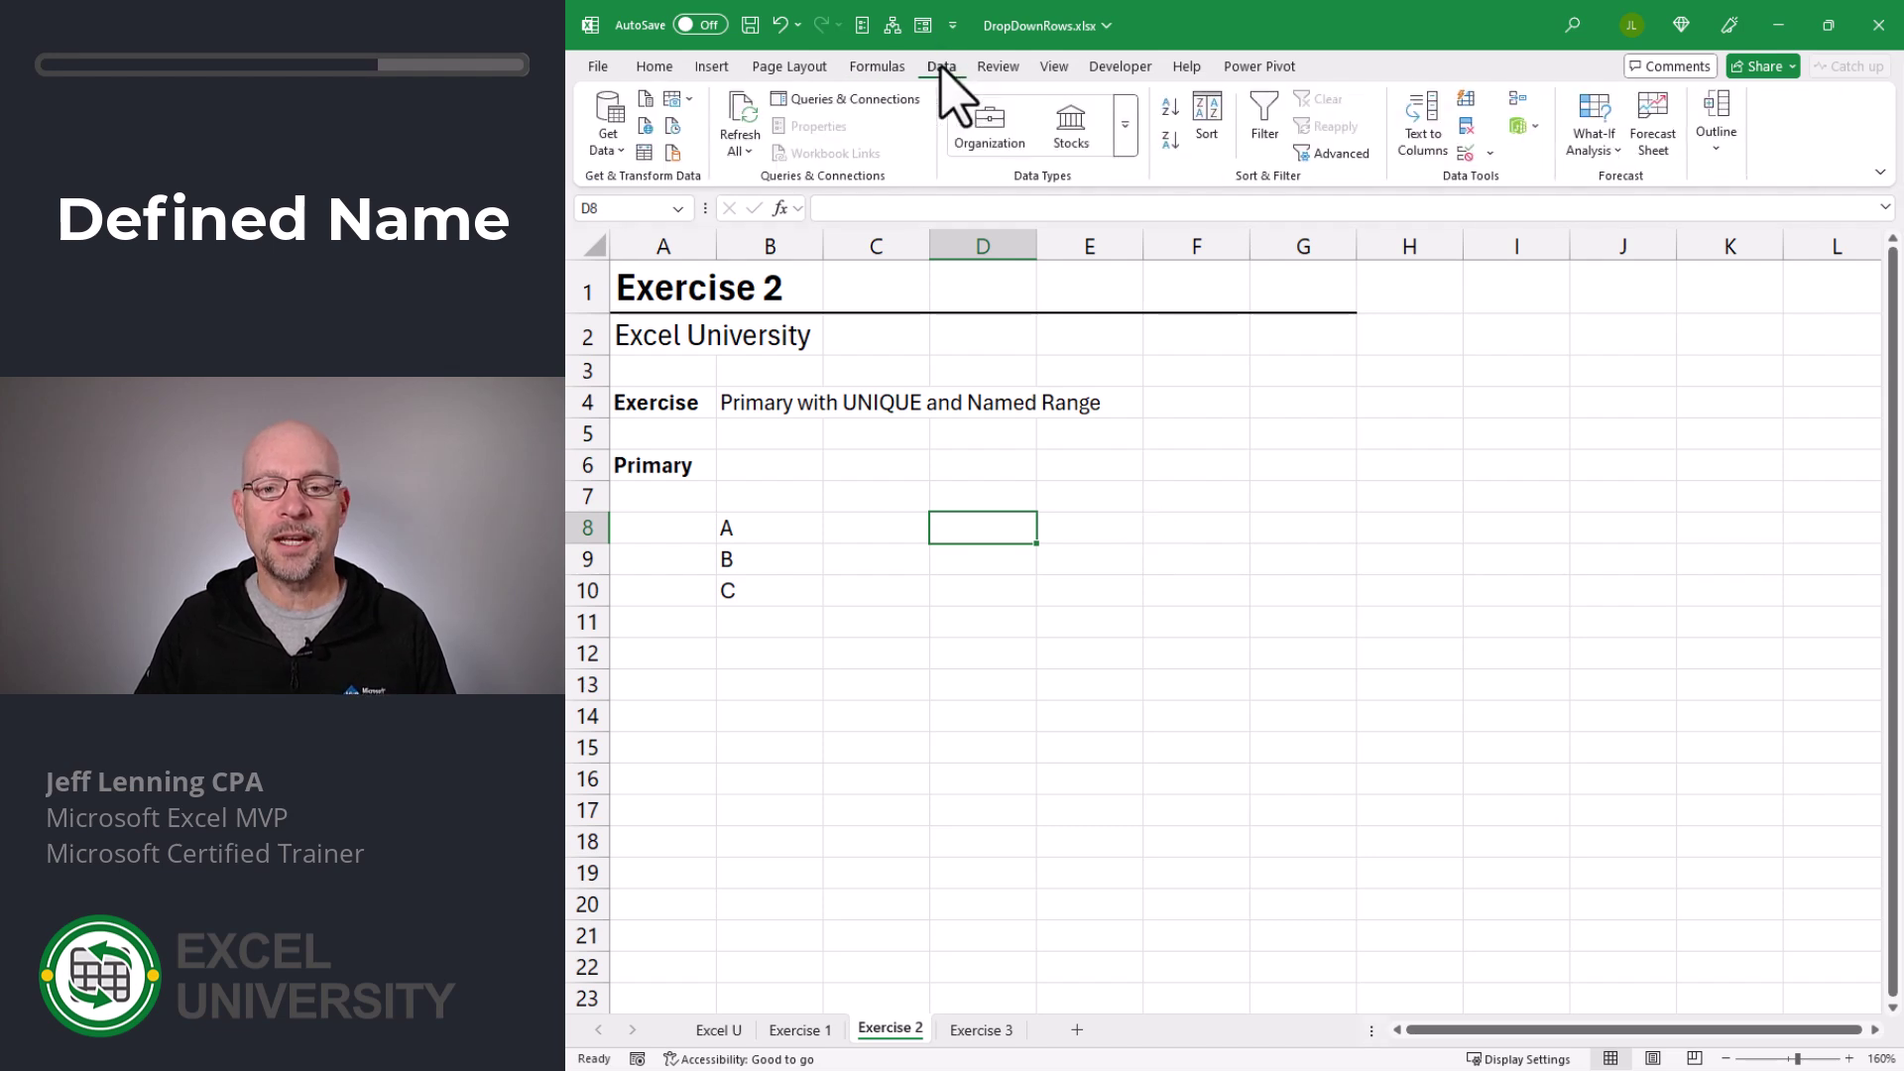
{"action": "left_click", "coordinate": [1466, 154]}
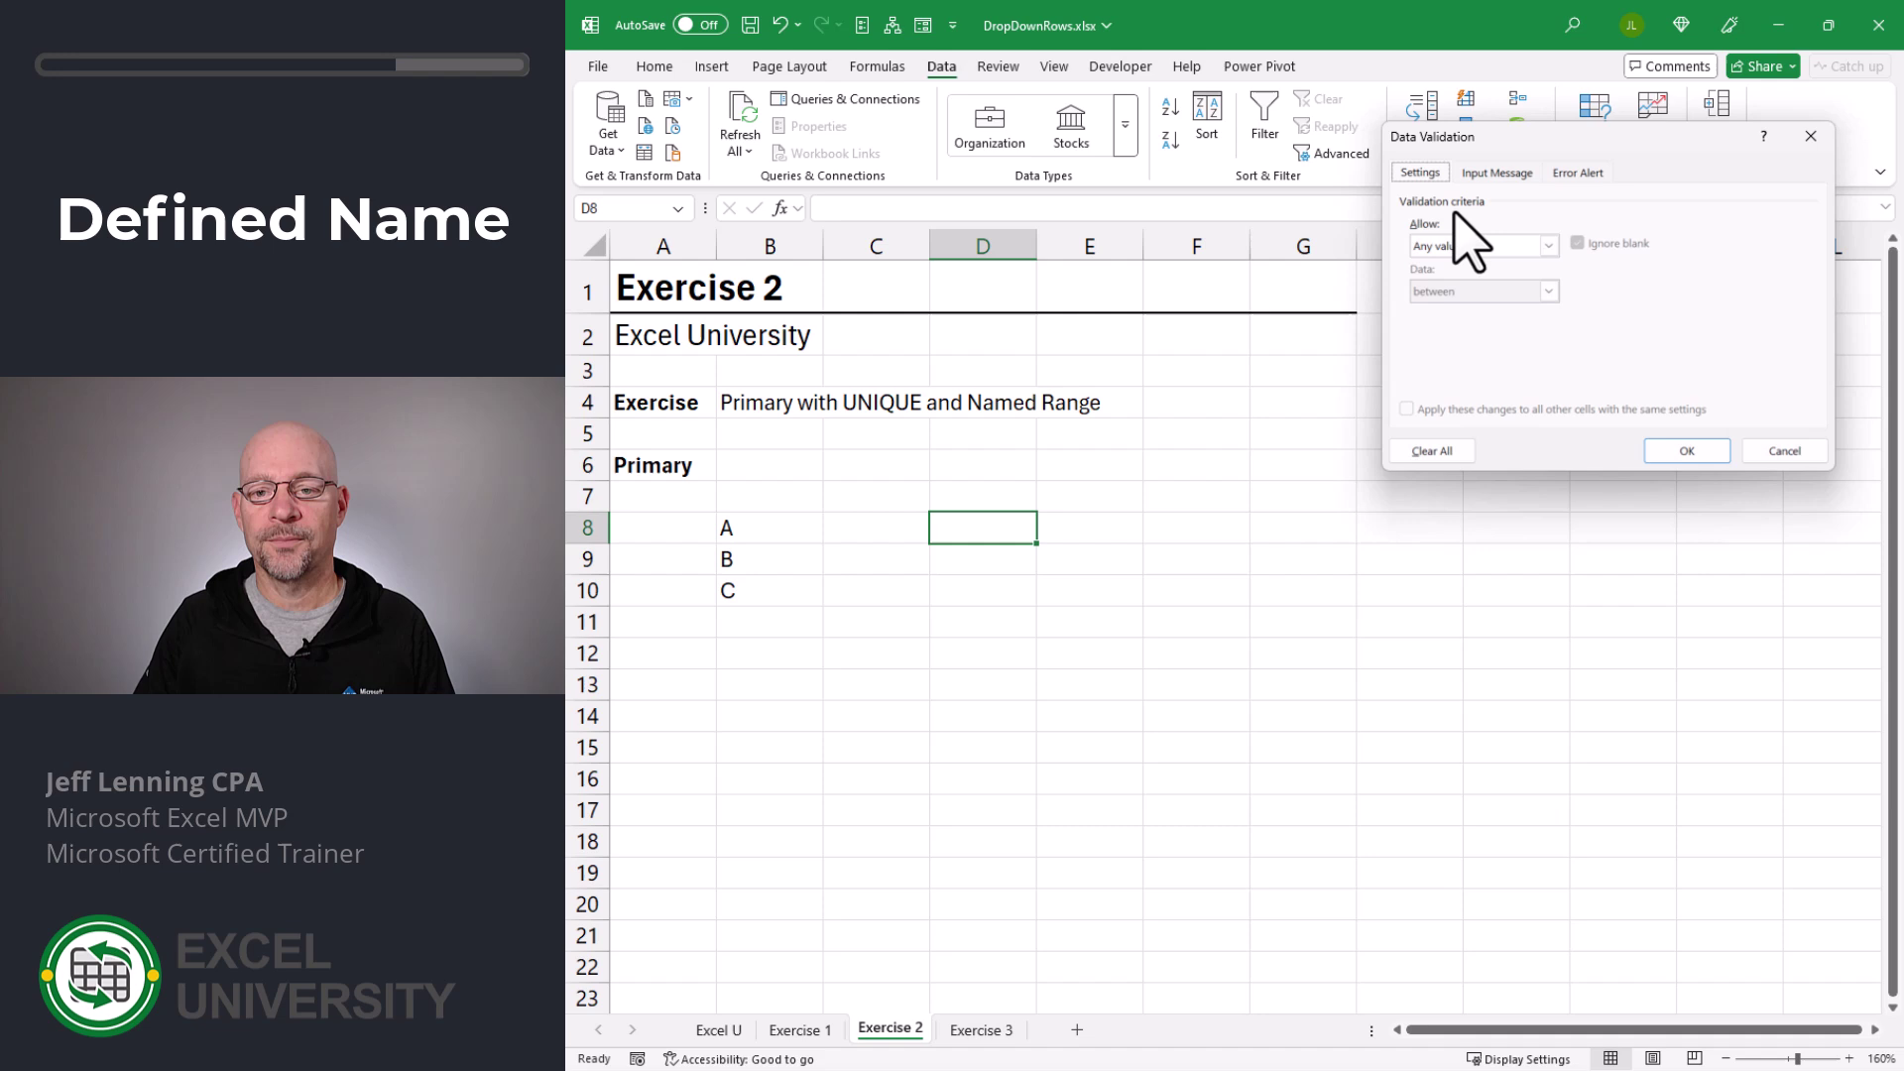
{"action": "left_click", "coordinate": [1458, 245]}
{"action": "left_click", "coordinate": [1454, 308]}
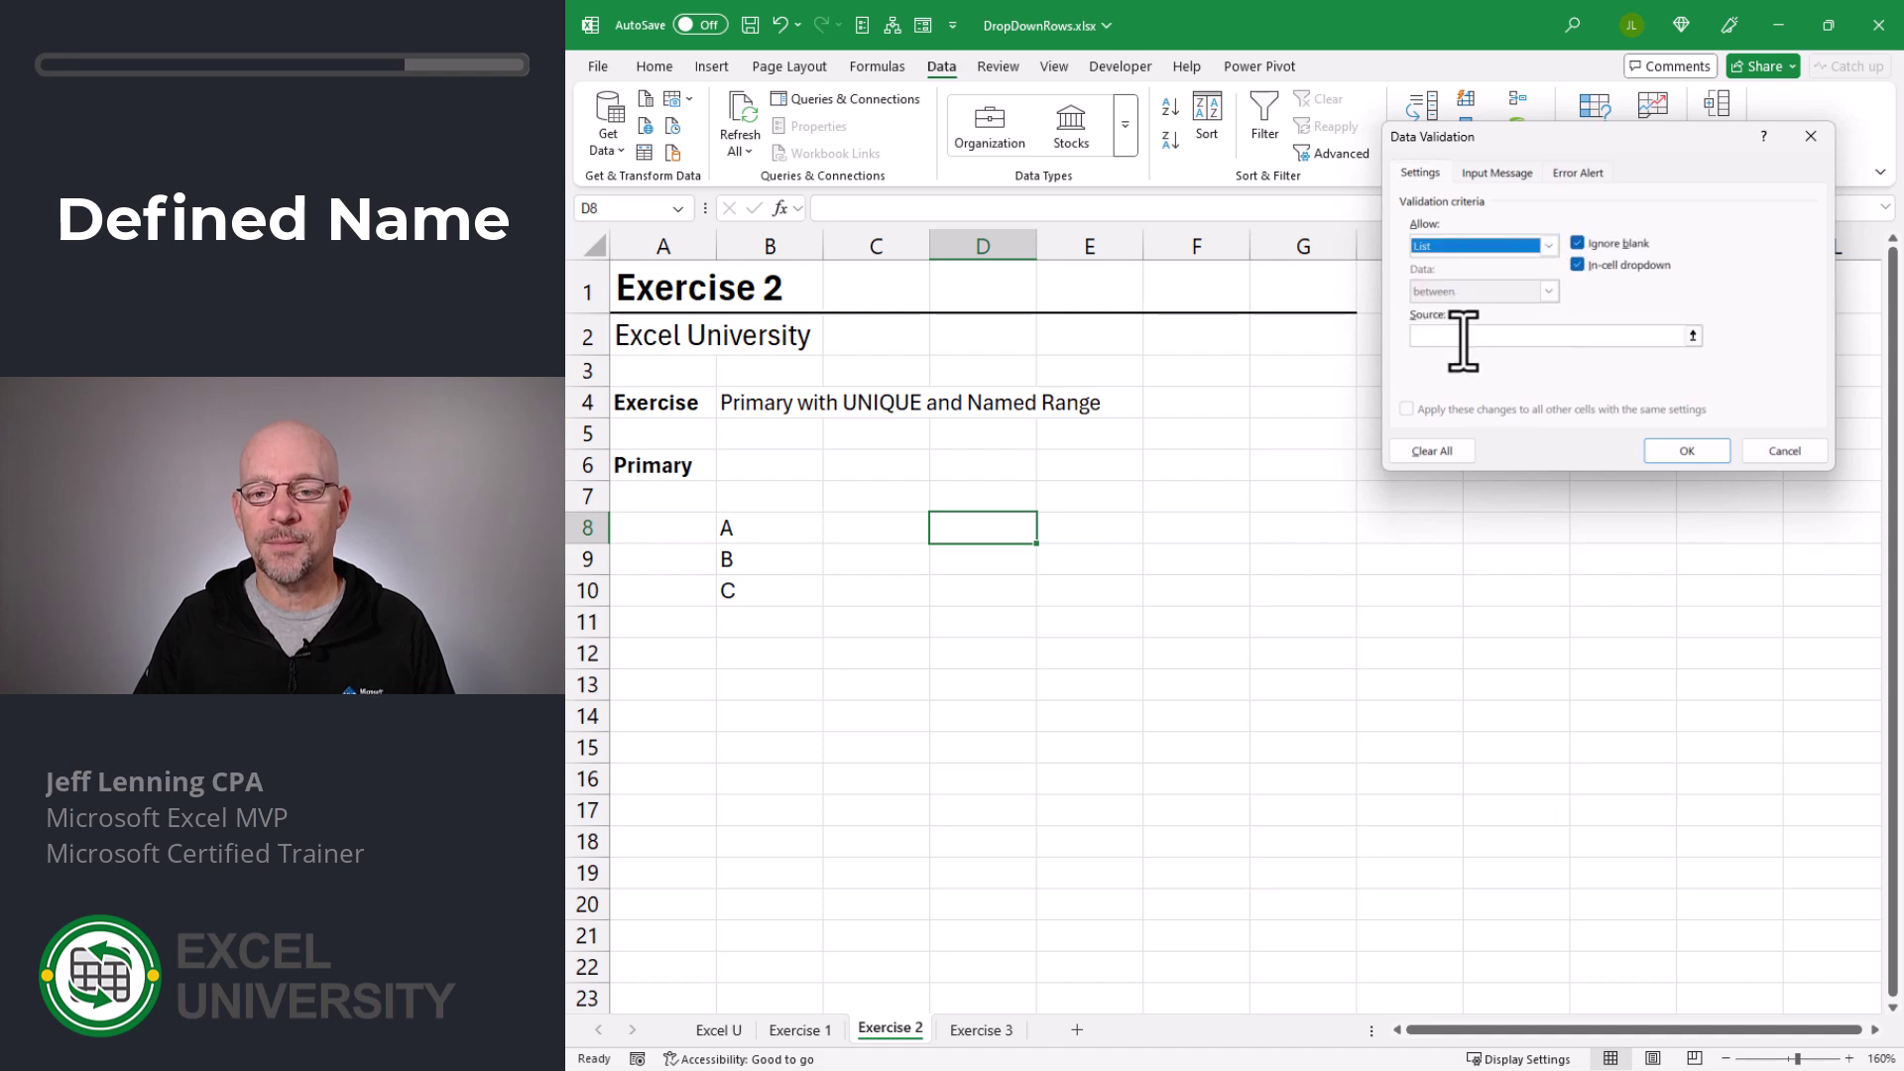
{"action": "left_click", "coordinate": [1458, 336]}
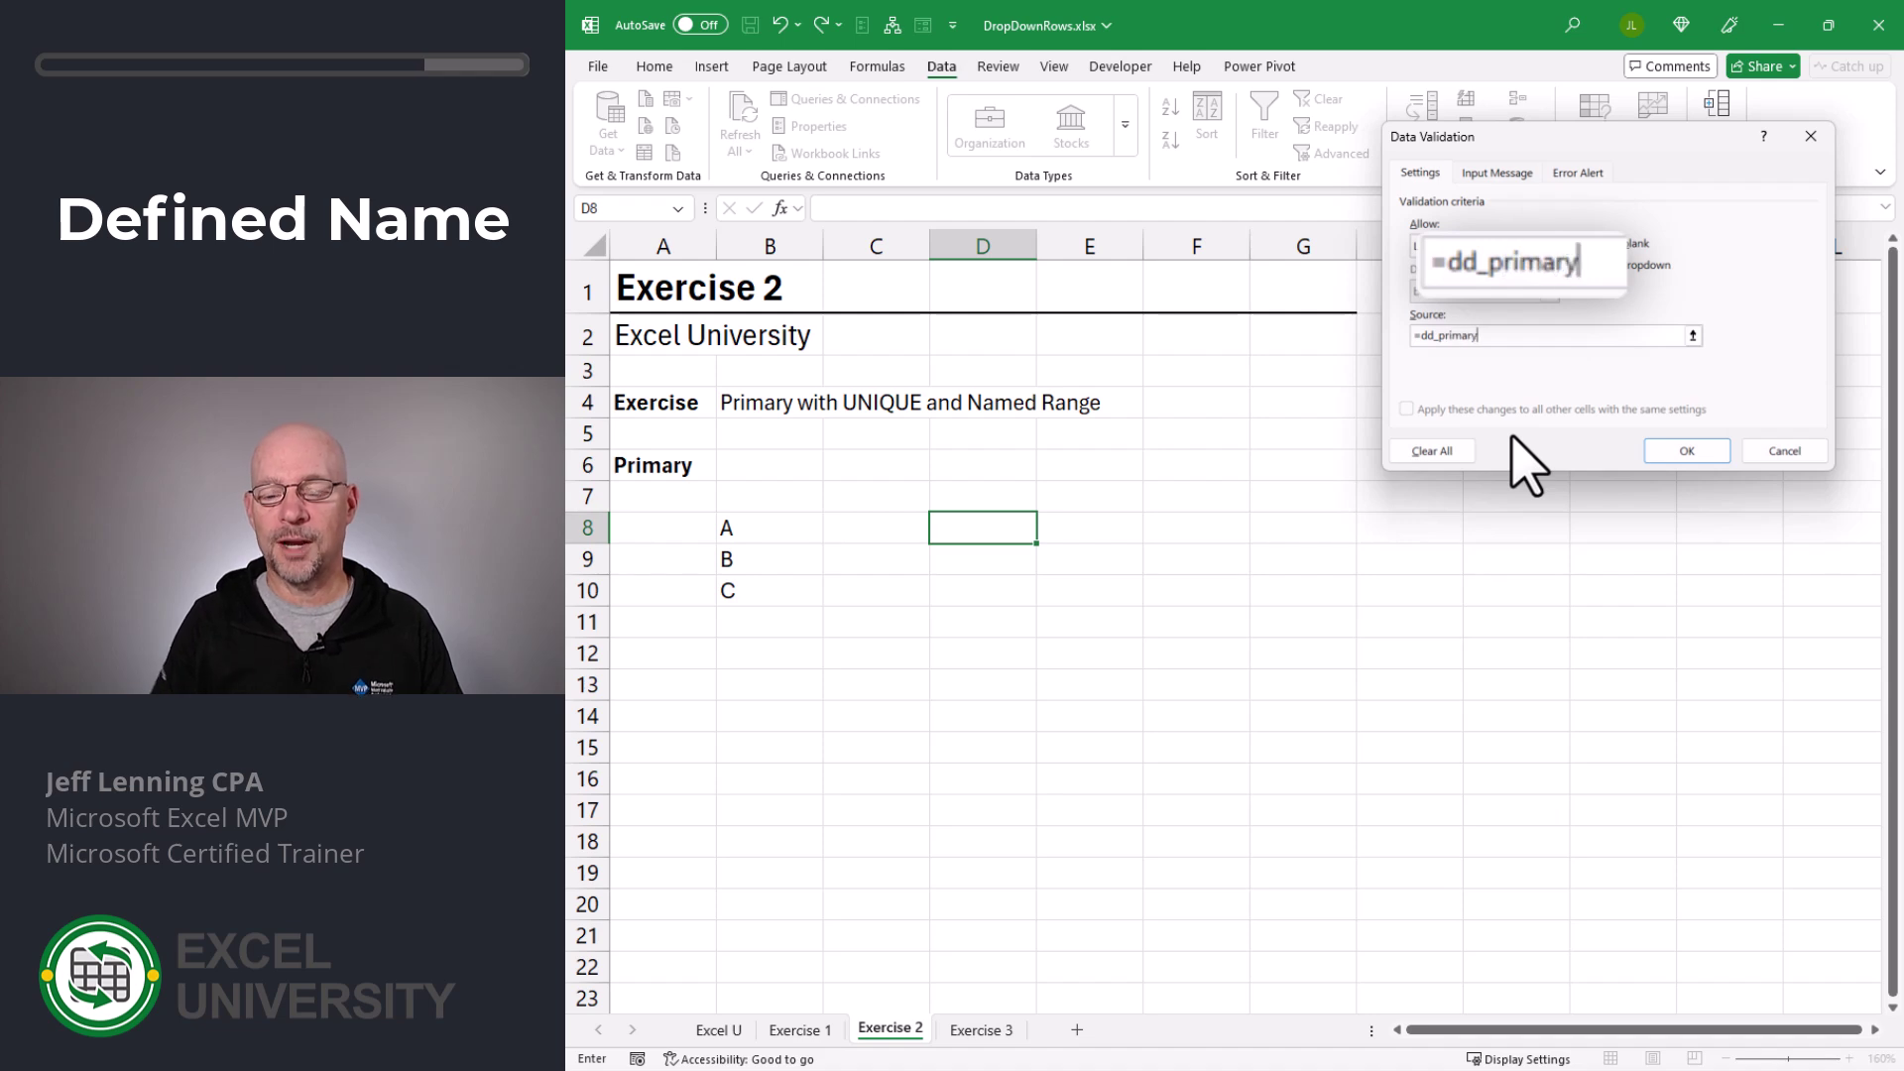
{"action": "left_click", "coordinate": [1686, 450]}
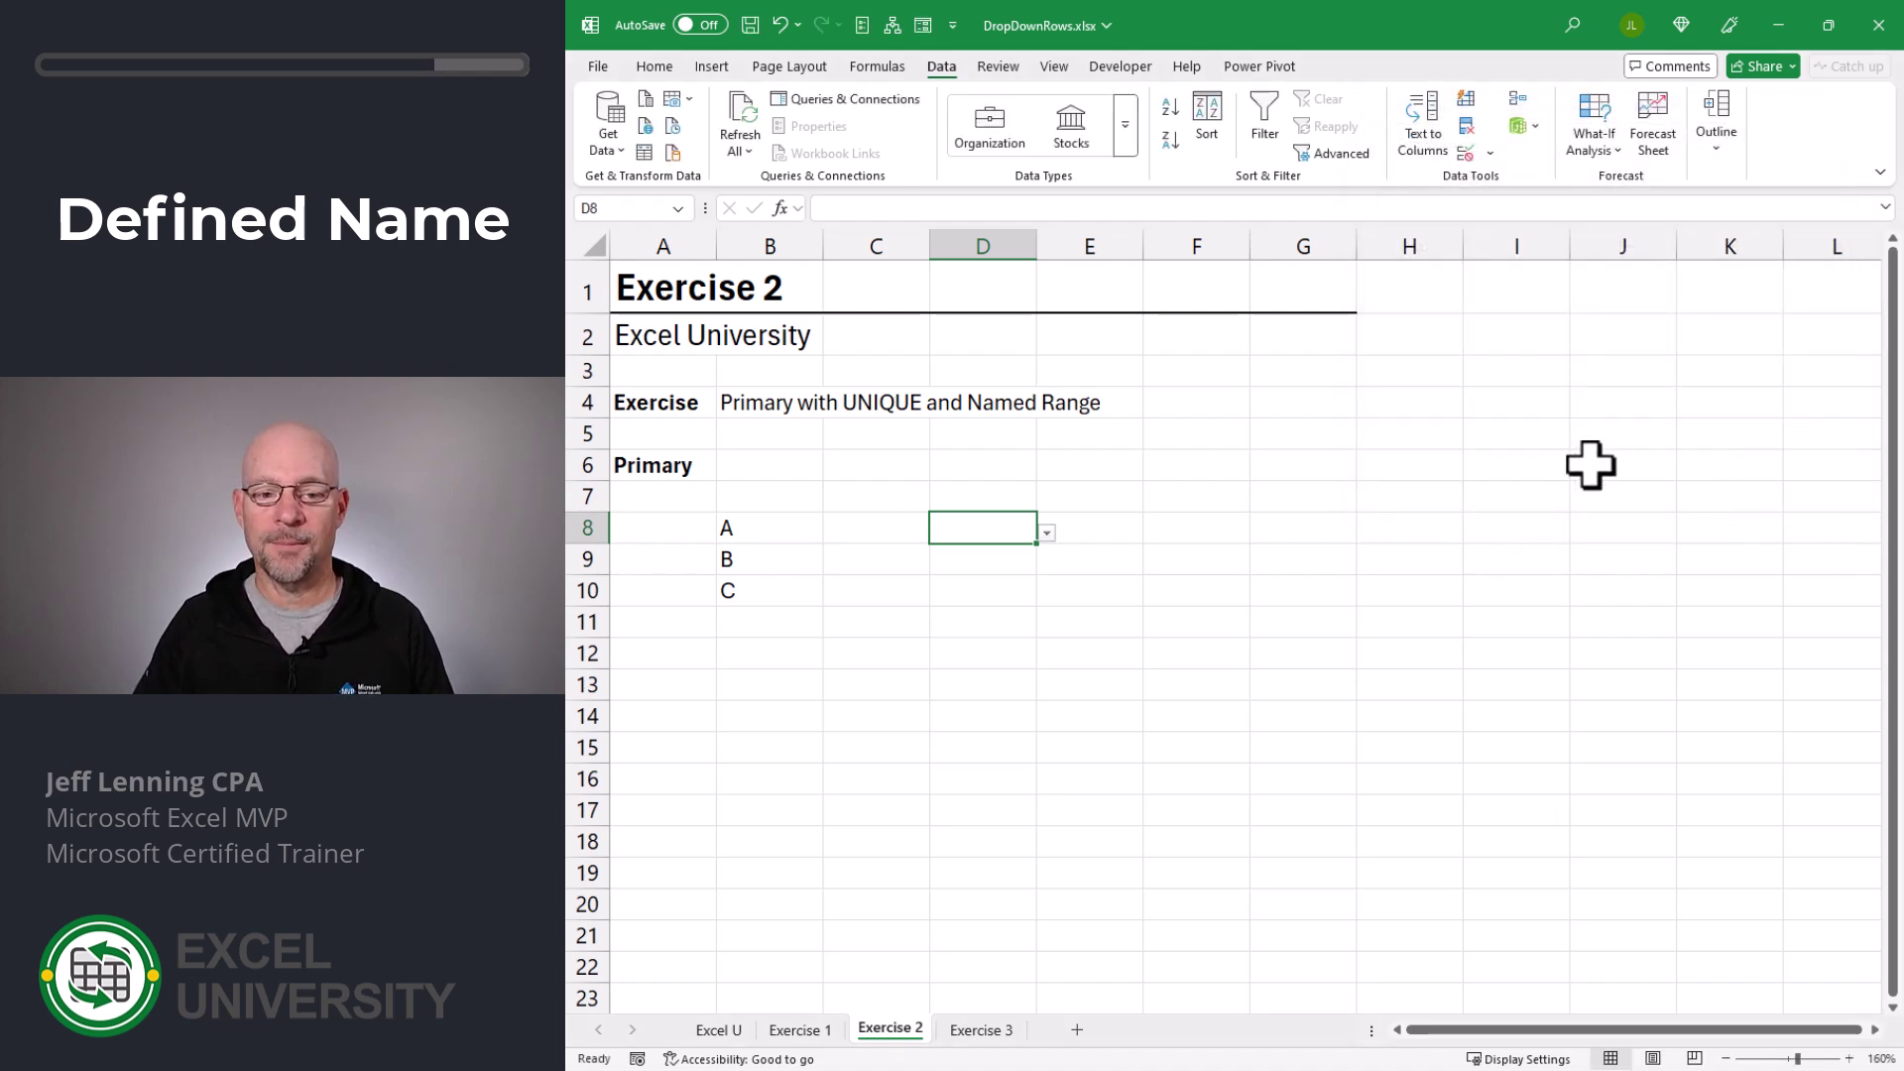
Step: Test D8's dropdown by picking A, then B, then C
{"action": "left_click", "coordinate": [1045, 534]}
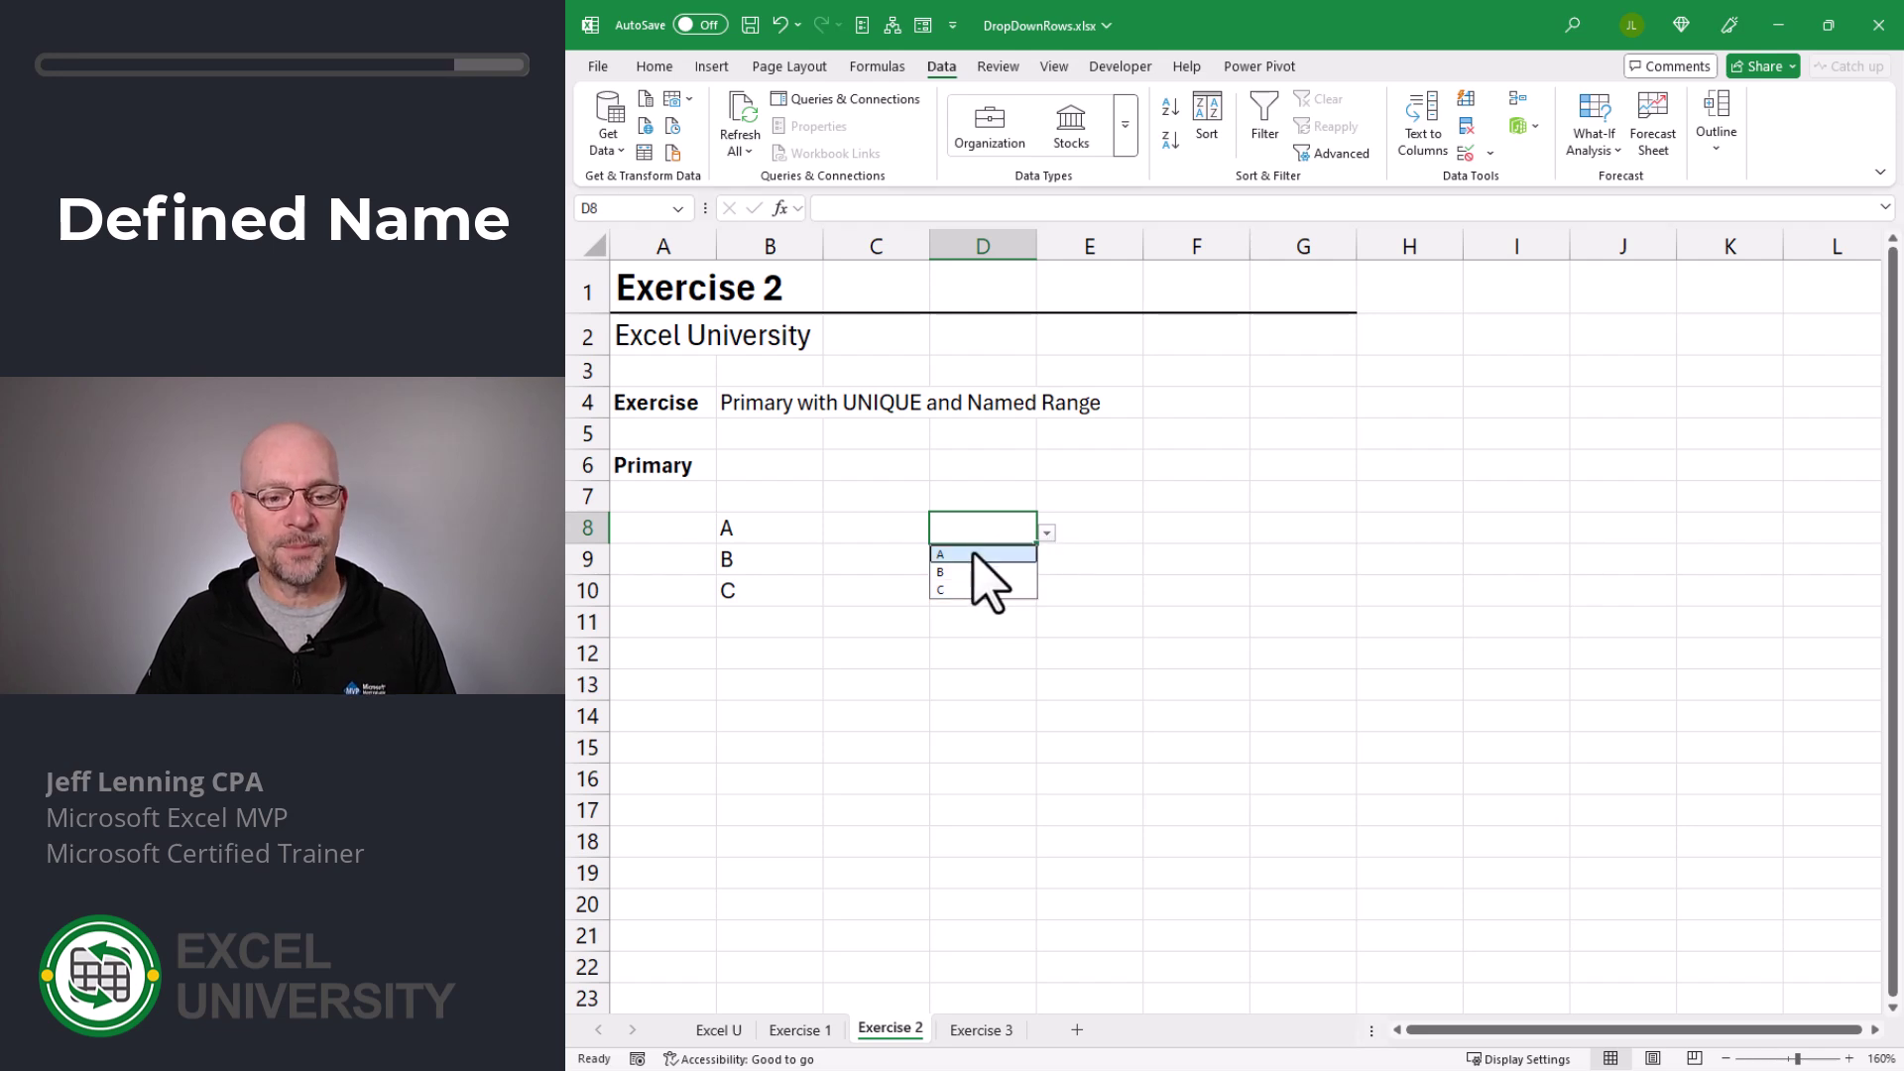
{"action": "left_click", "coordinate": [1017, 555]}
{"action": "left_click", "coordinate": [1046, 533]}
{"action": "left_click", "coordinate": [977, 569]}
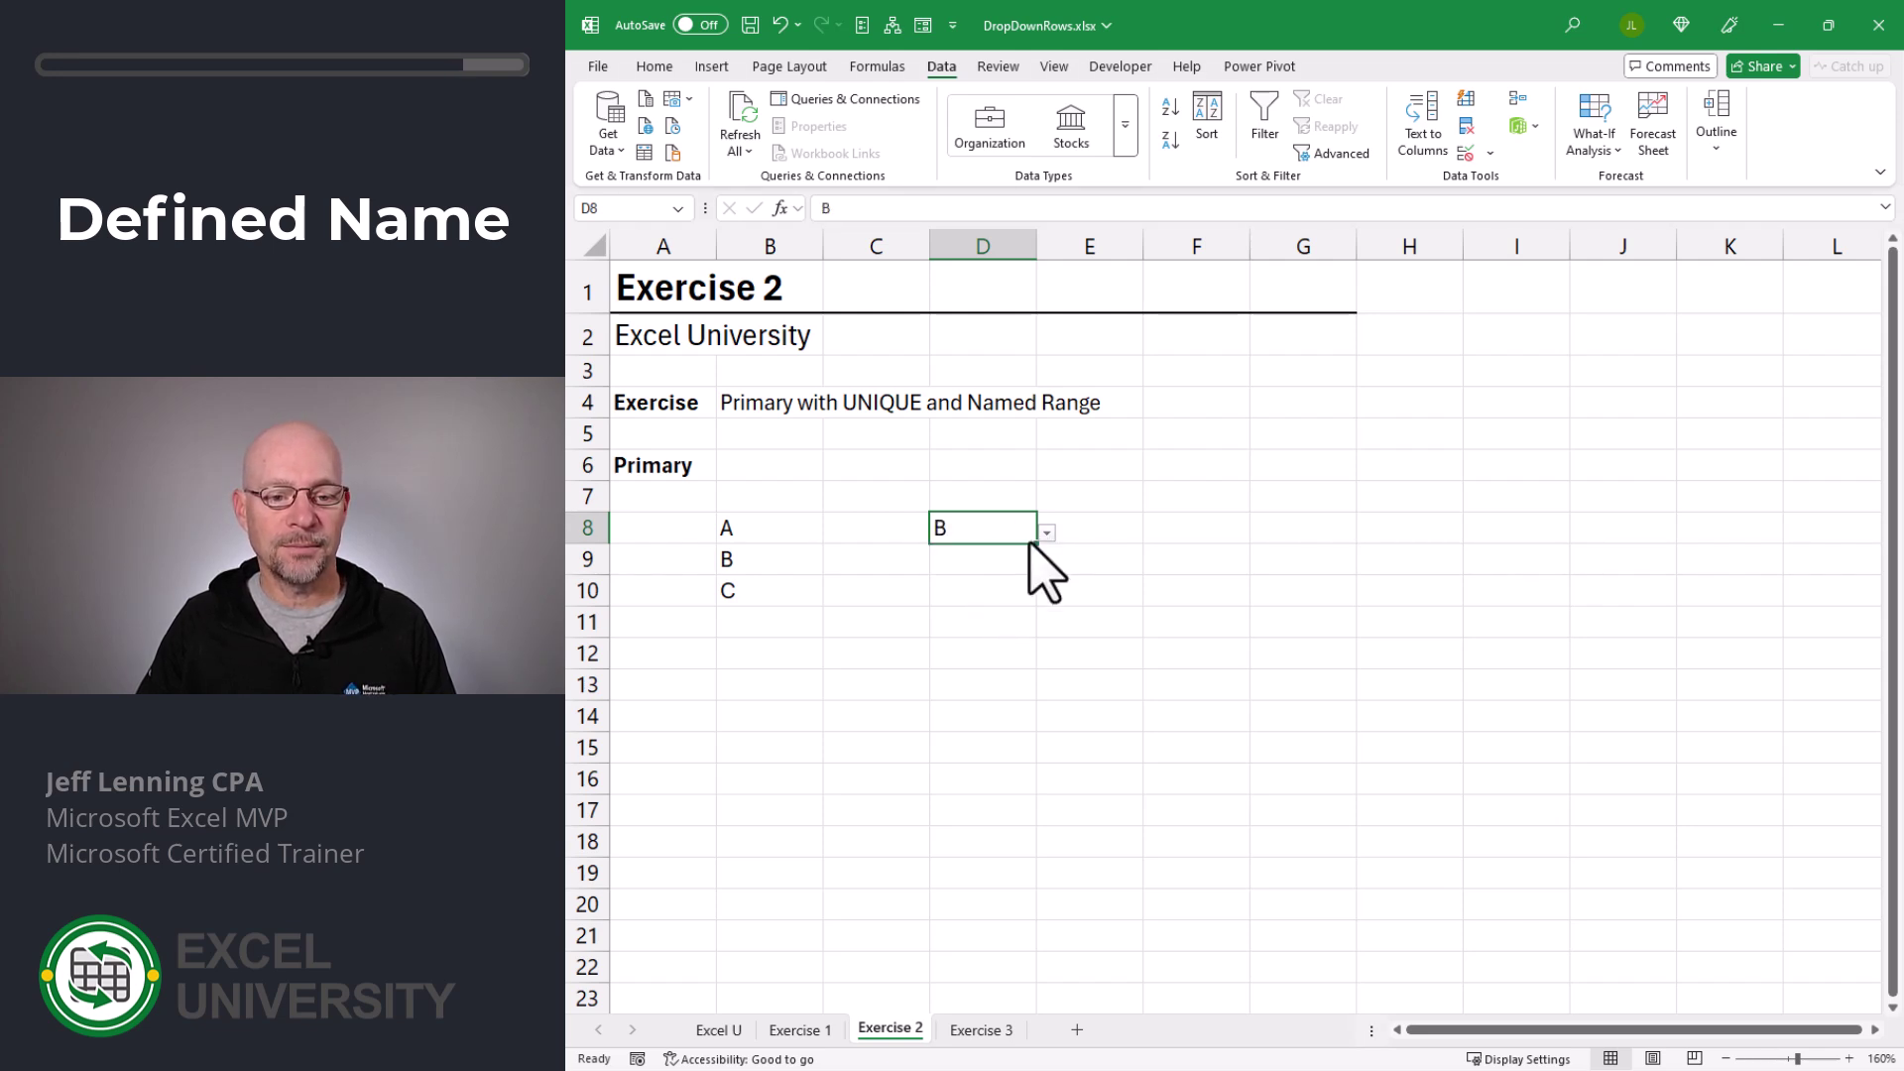
{"action": "left_click", "coordinate": [1046, 533]}
{"action": "left_click", "coordinate": [977, 601]}
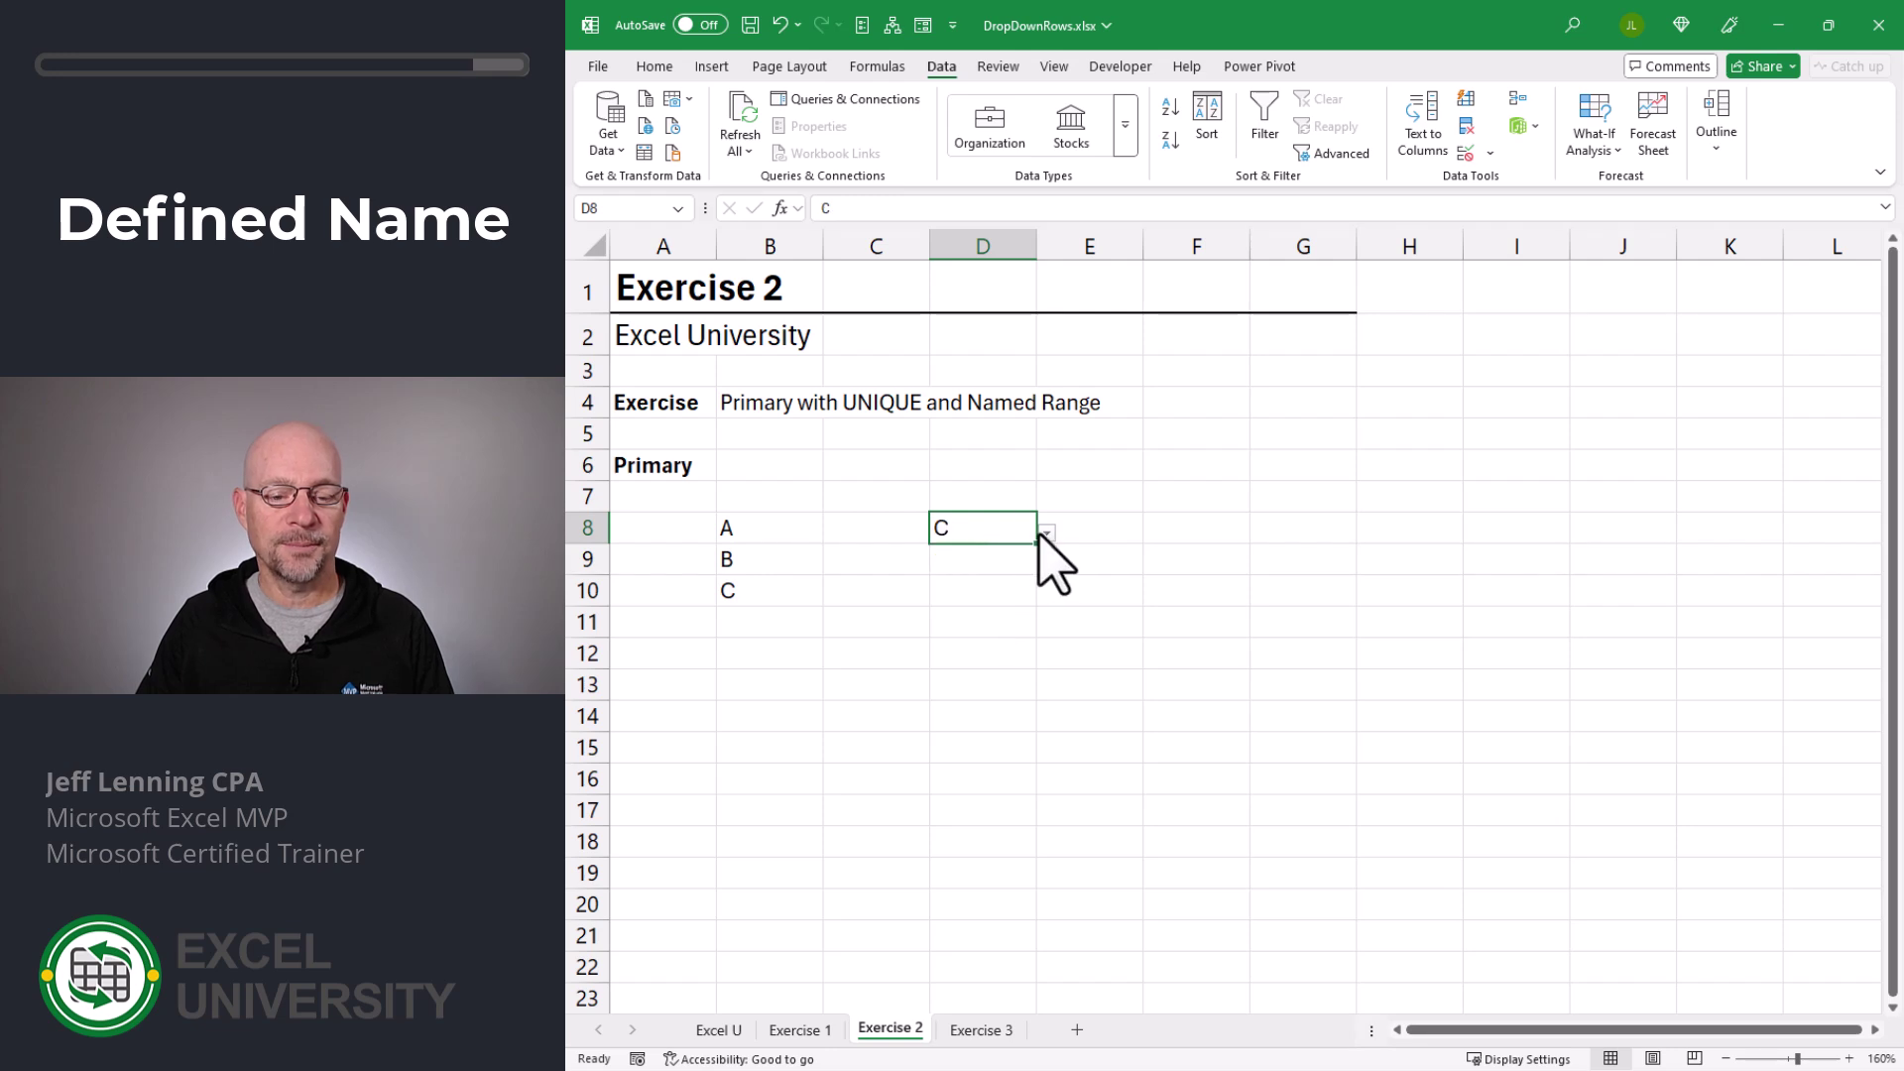
Step: Add D in Exercise 1 B20 and confirm it appears in D8's dropdown, leaving C selected
{"action": "key", "text": "ctrl+Page_Up"}
{"action": "left_click", "coordinate": [763, 897]}
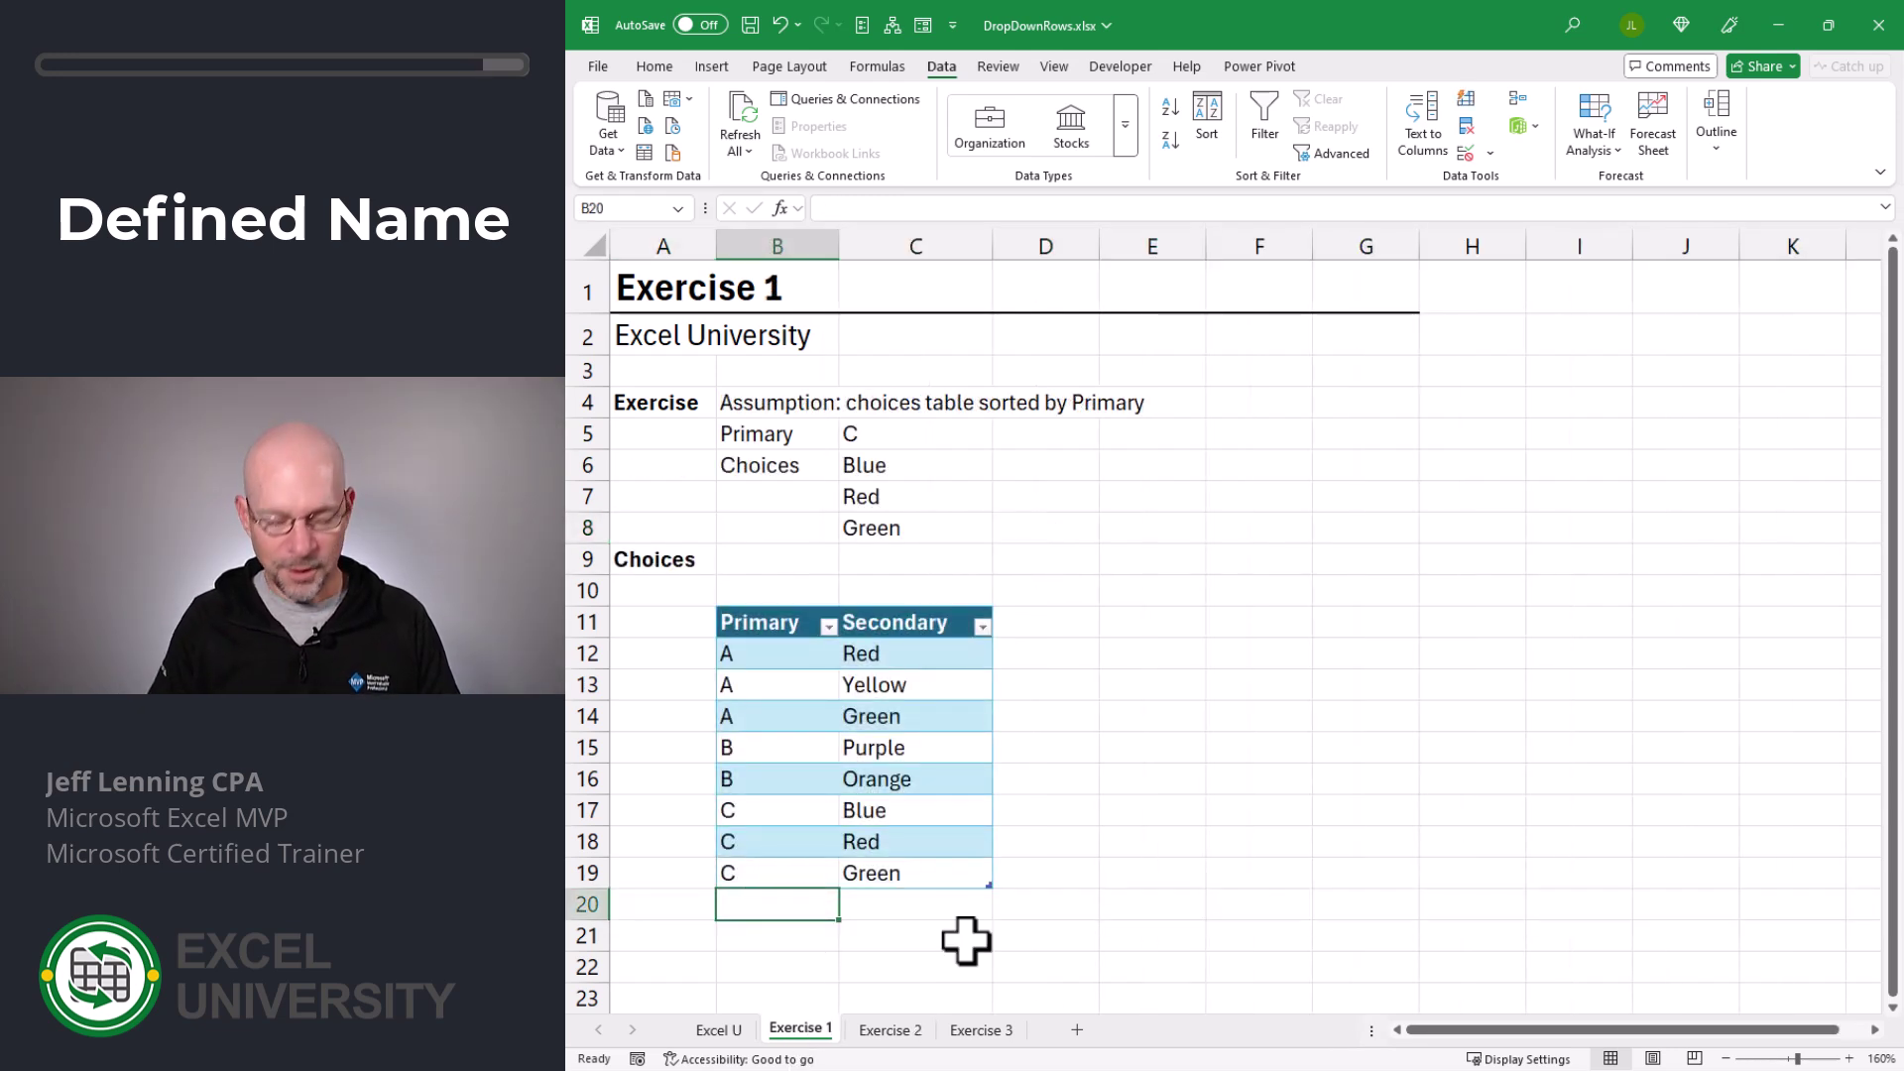
{"action": "type", "text": "D"}
{"action": "key", "text": "Return"}
{"action": "left_click", "coordinate": [889, 1027]}
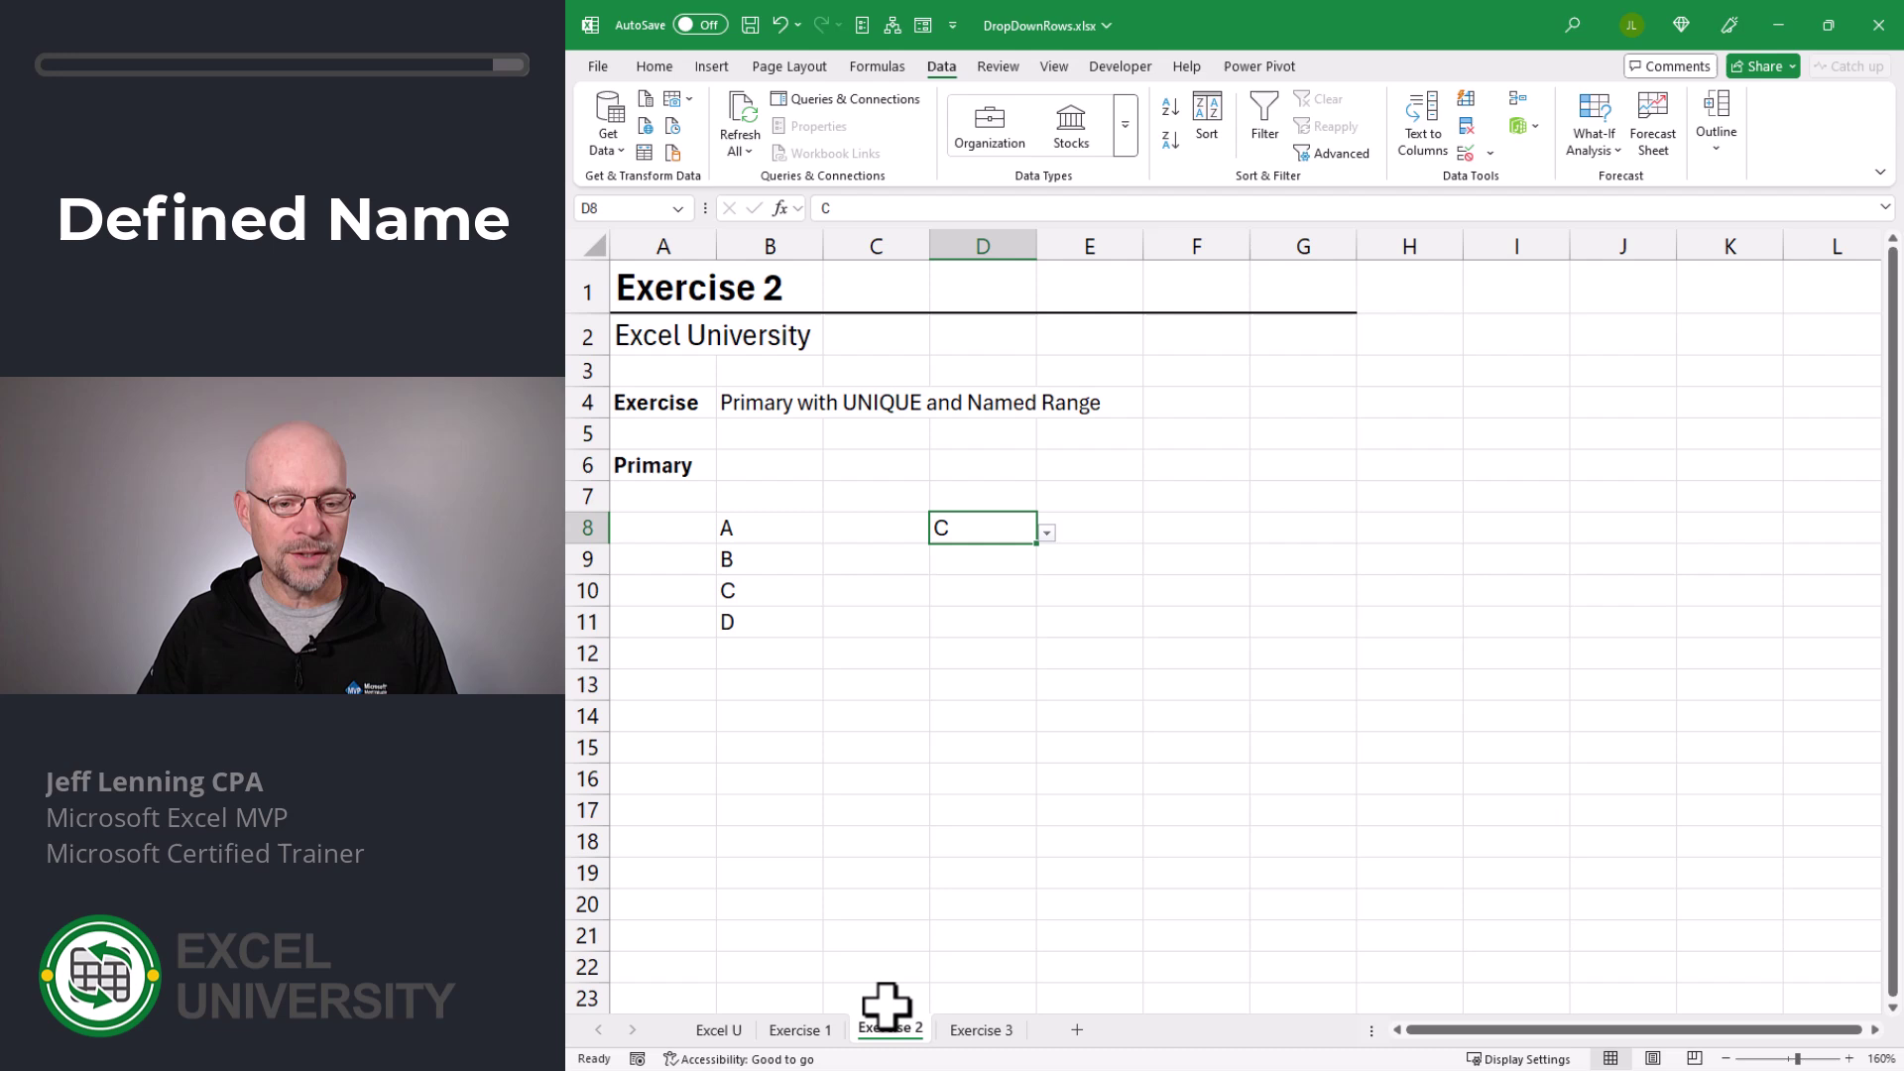
{"action": "left_click", "coordinate": [1046, 532]}
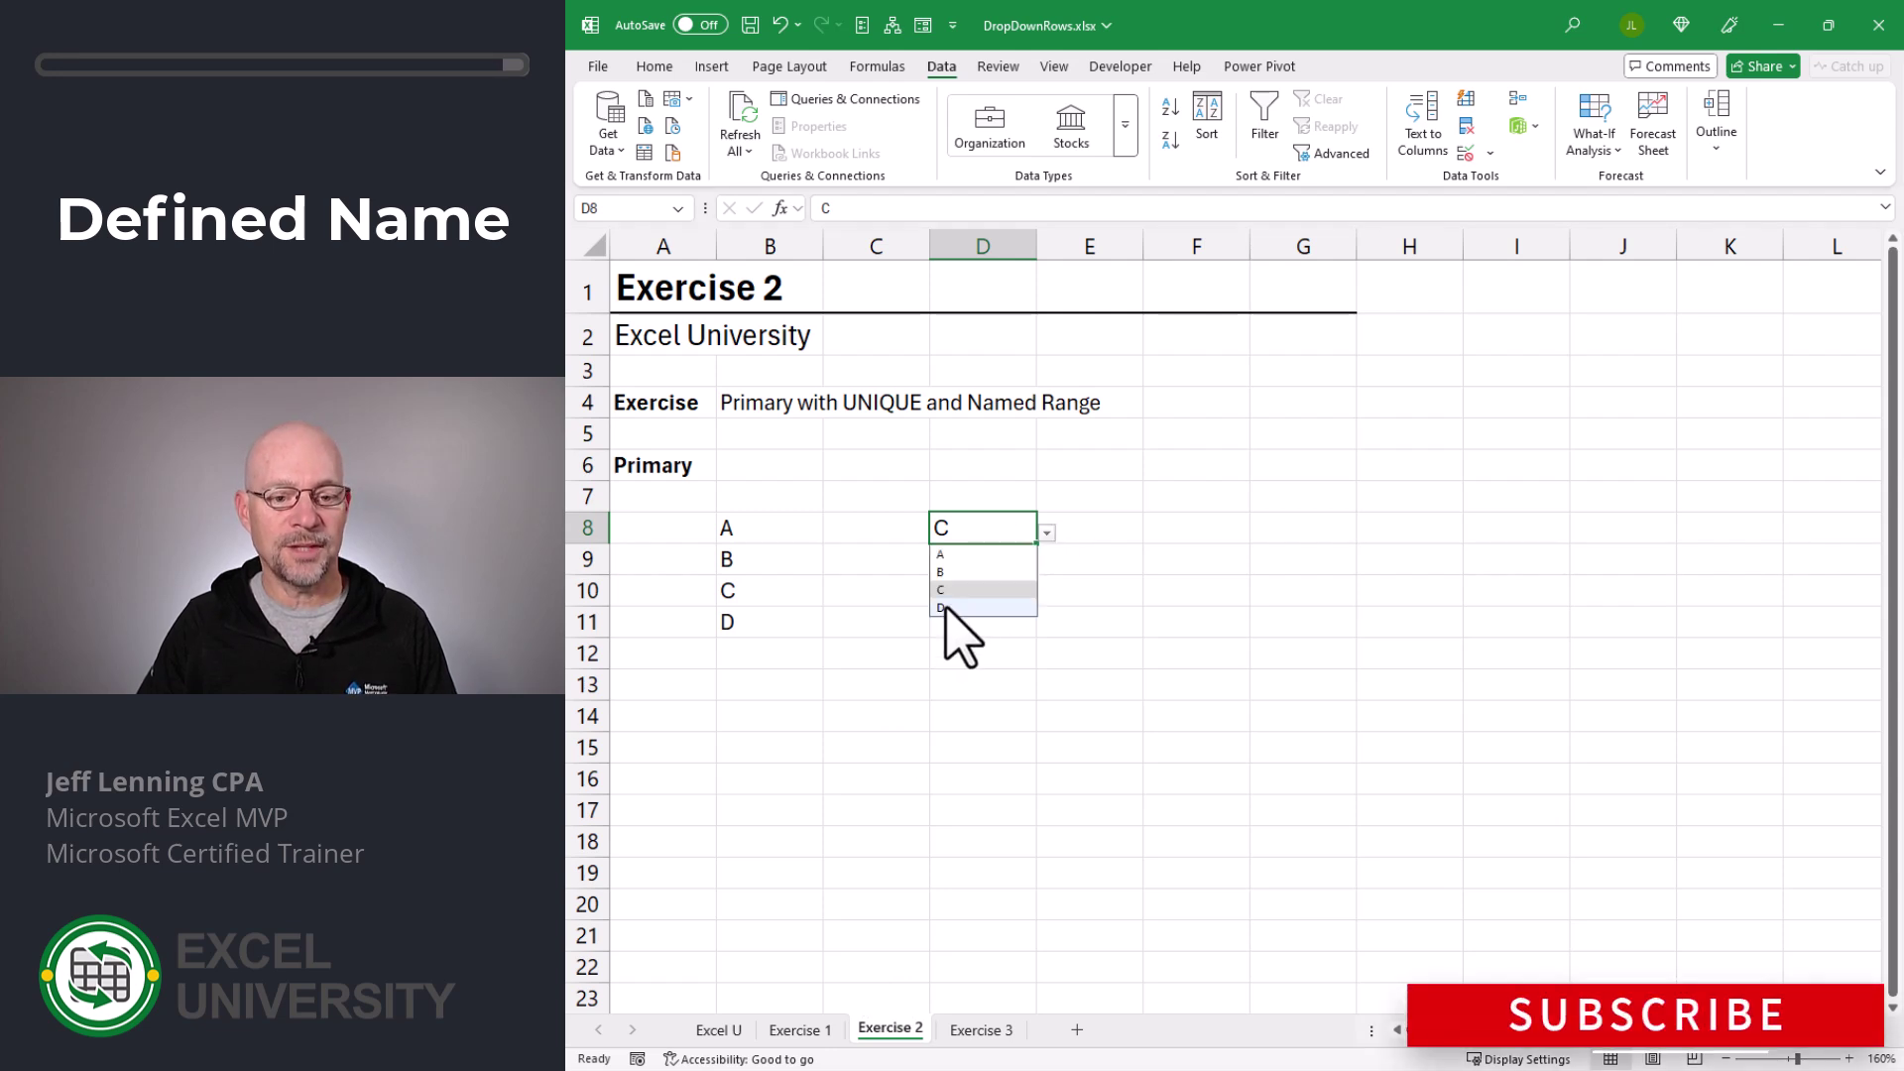
{"action": "left_click", "coordinate": [978, 590]}
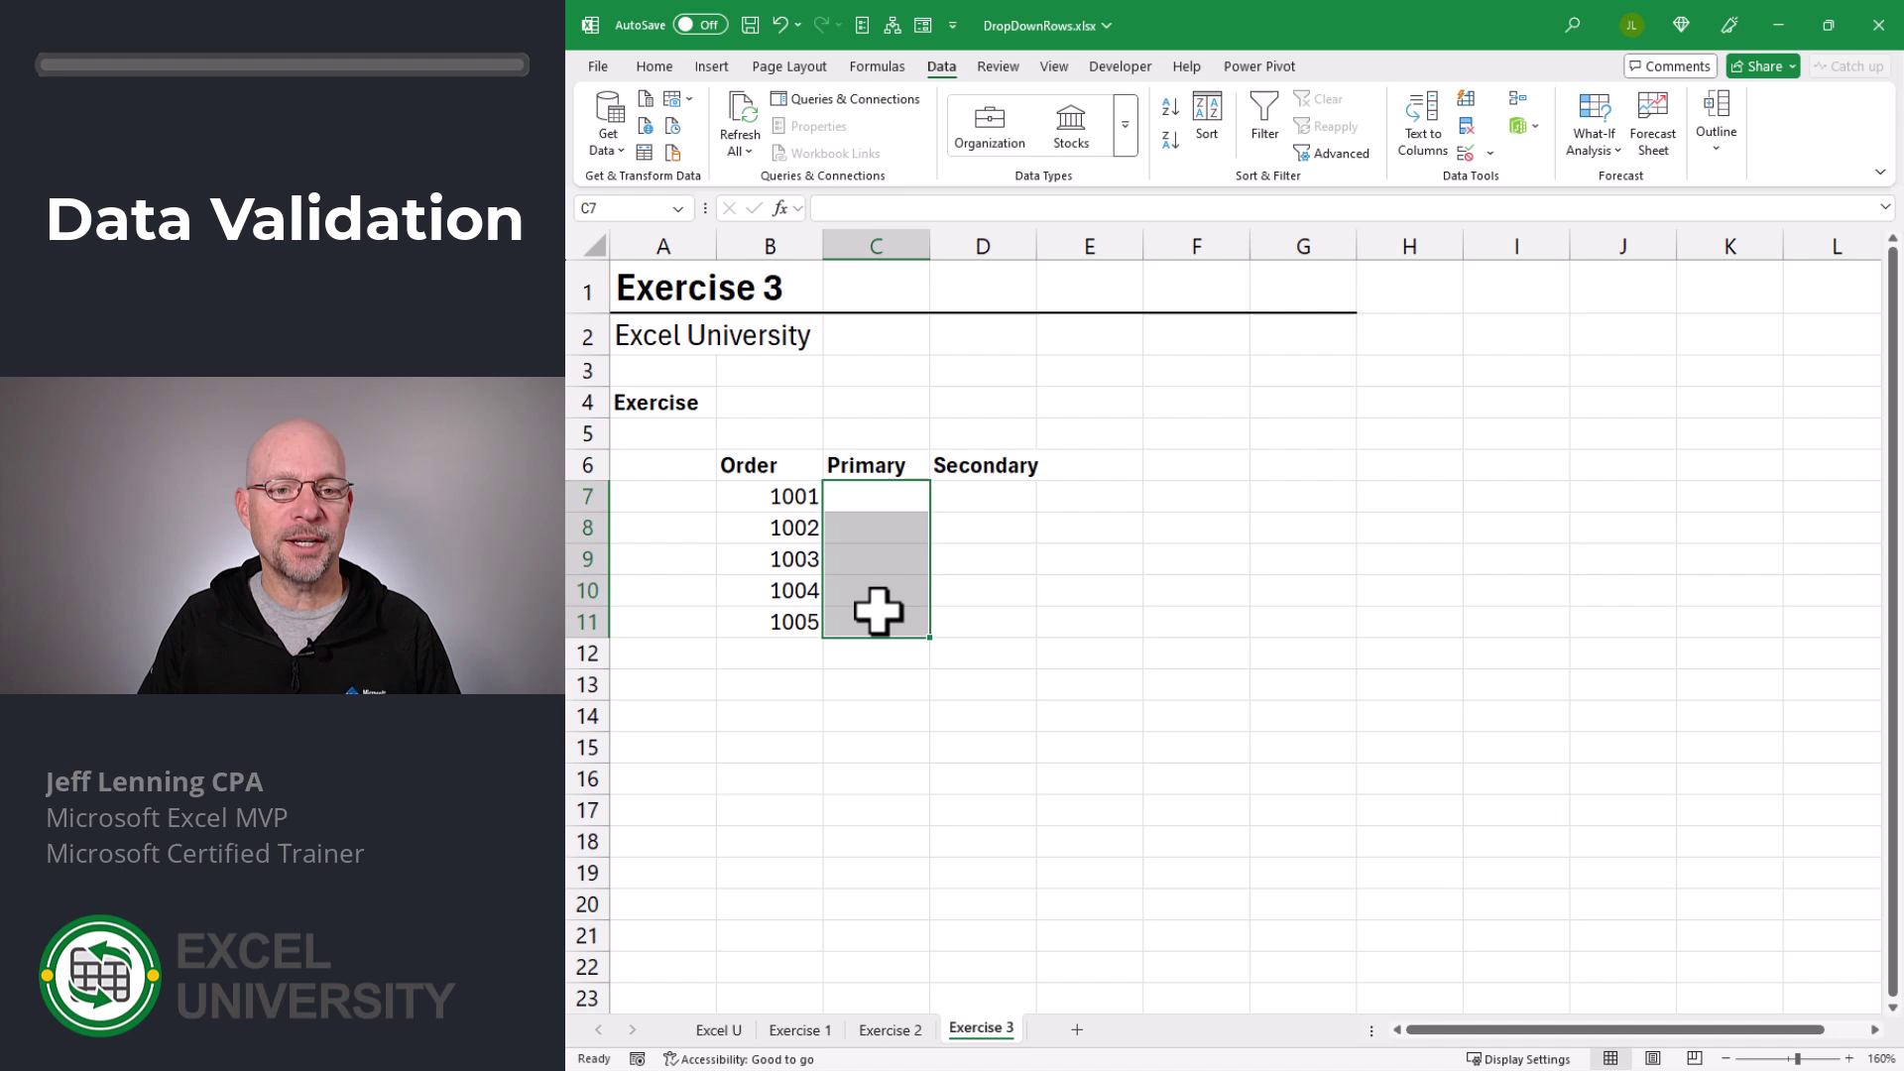
Step: Apply List data validation with source dd_primary to C7:C11
{"action": "left_click", "coordinate": [1465, 154]}
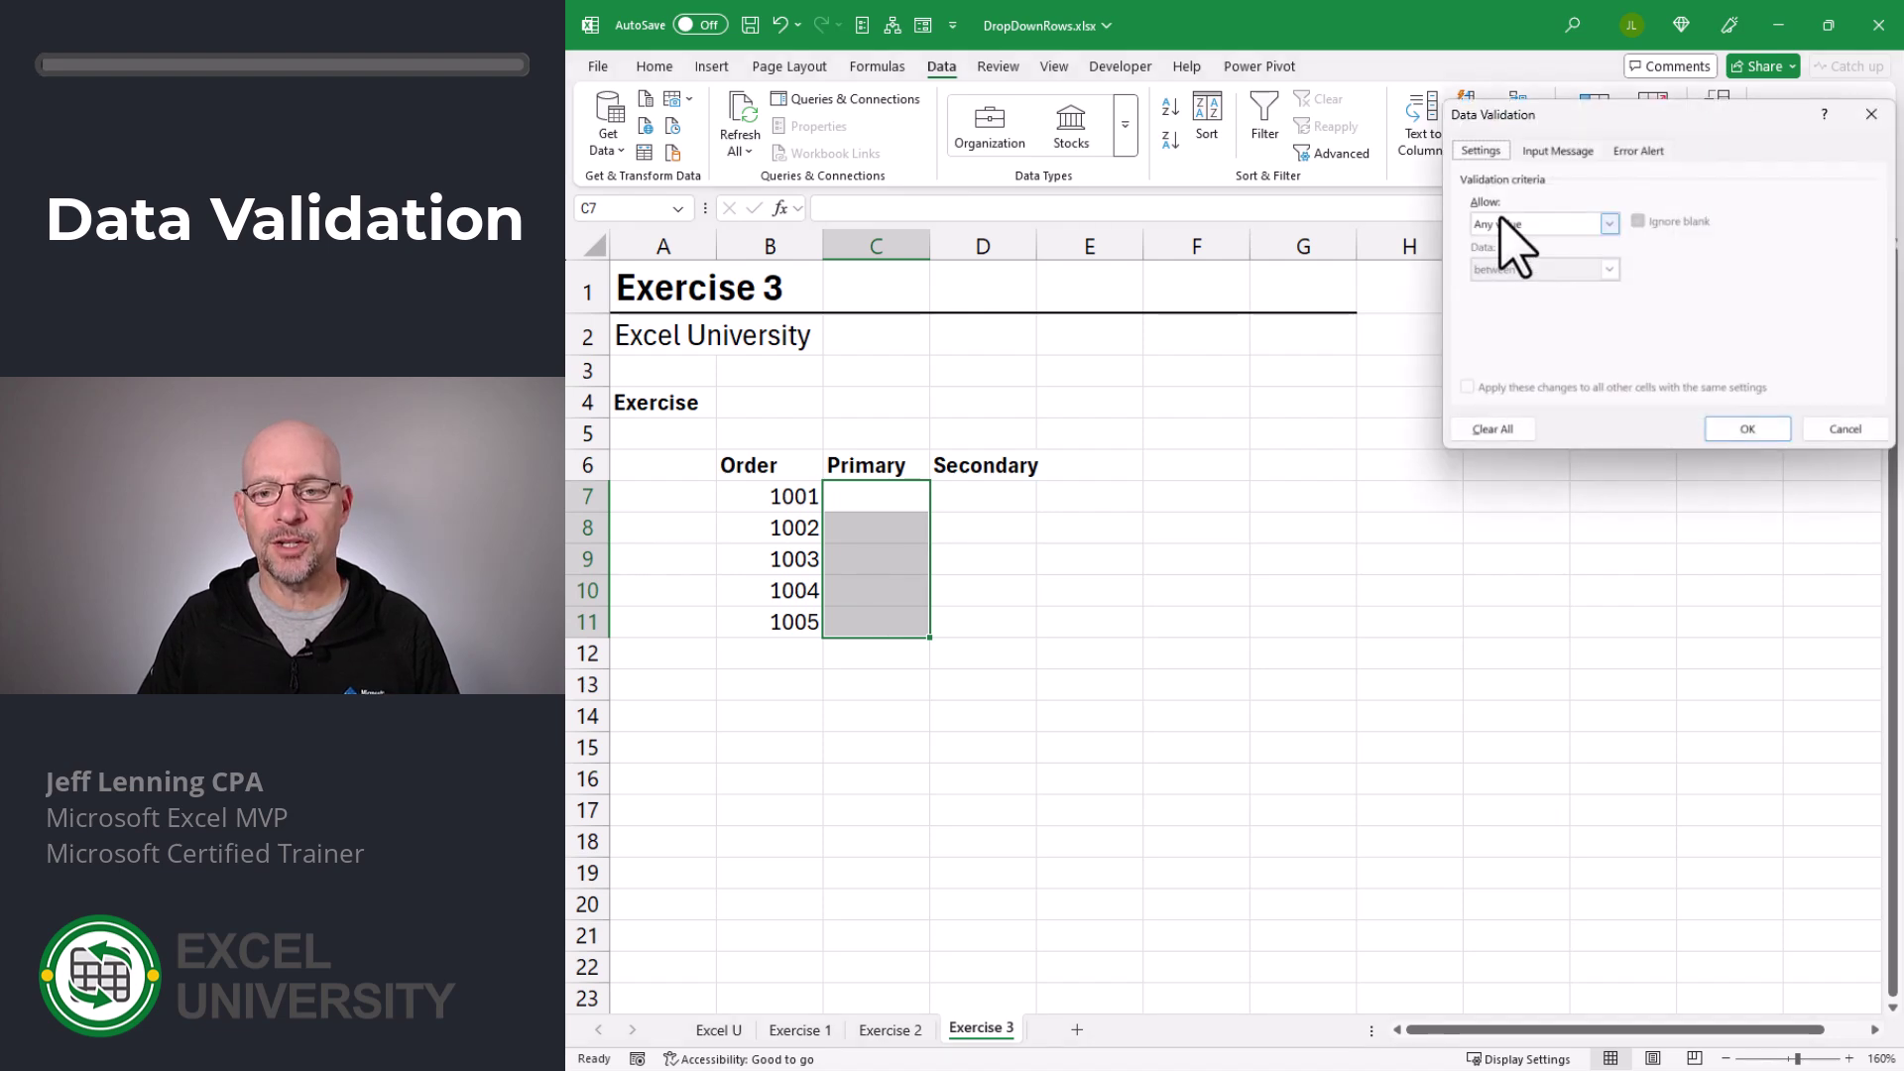
{"action": "left_click", "coordinate": [1527, 224]}
{"action": "left_click", "coordinate": [1502, 288]}
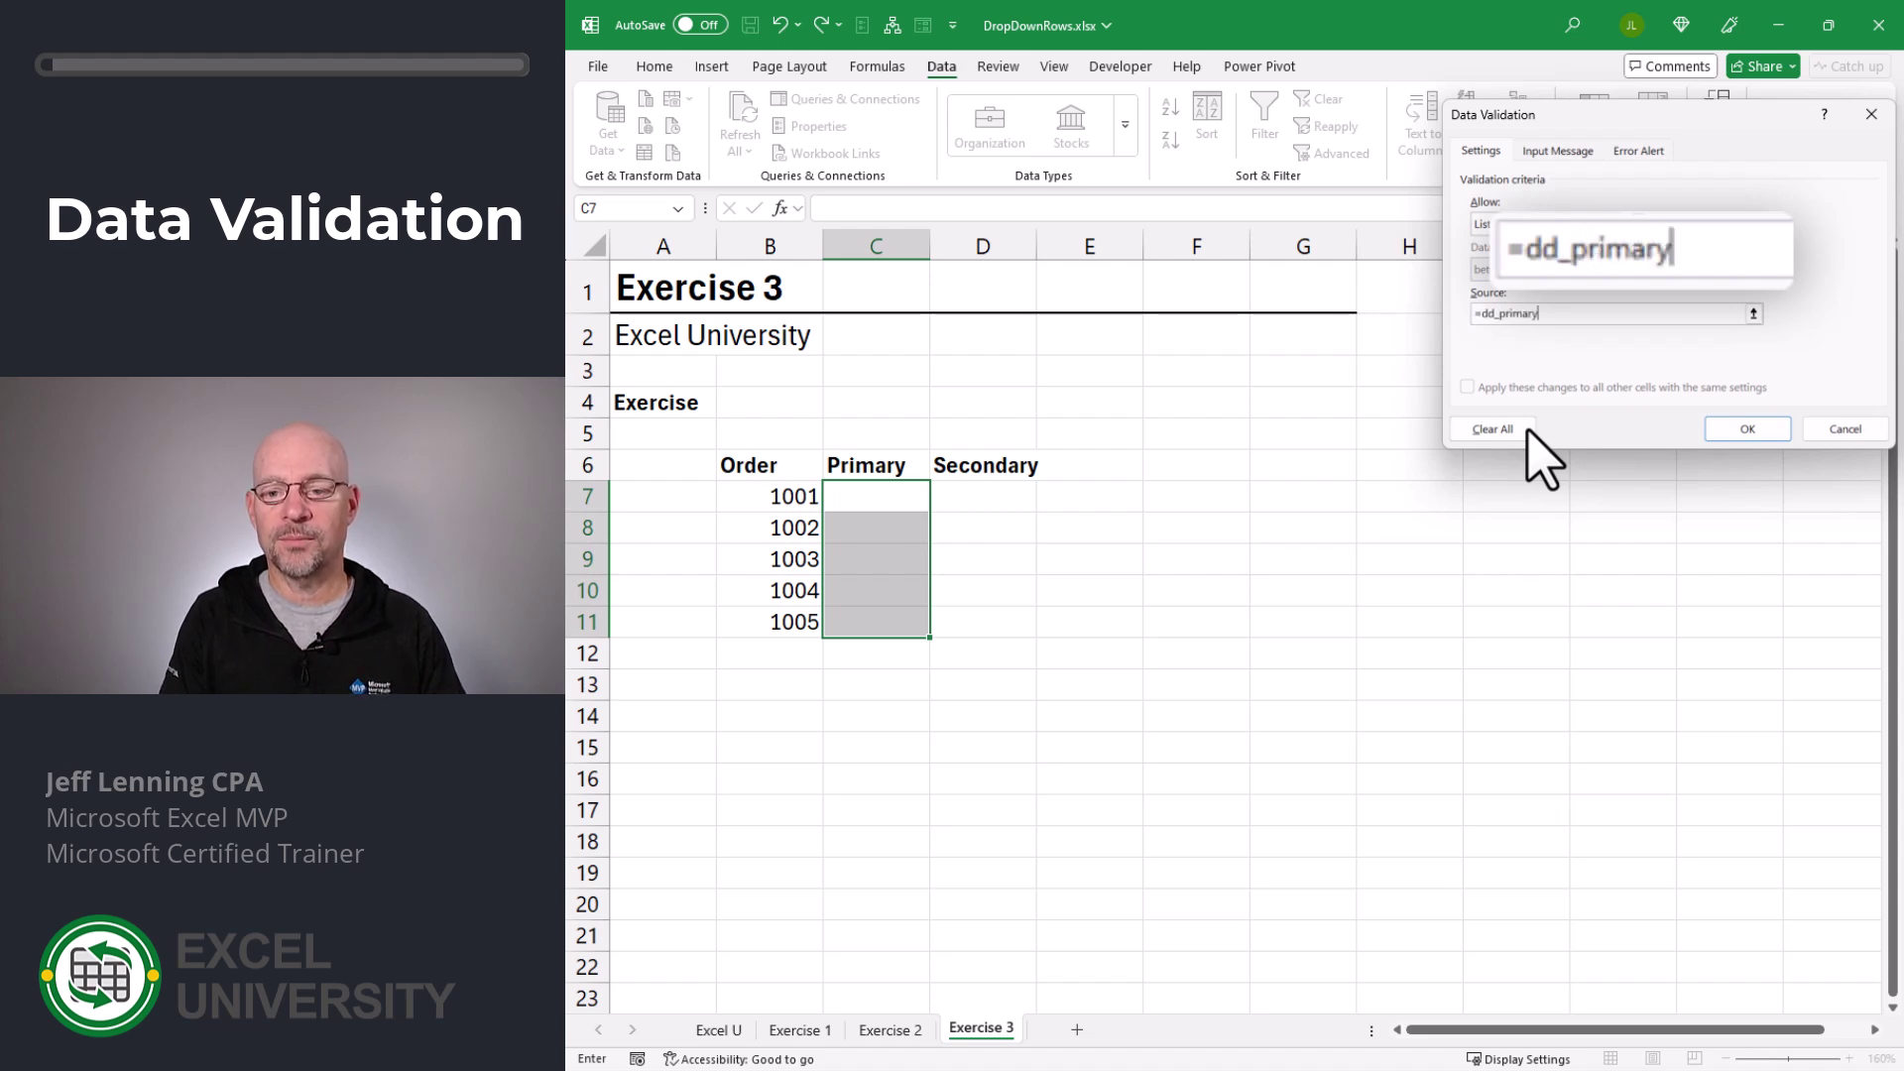
{"action": "left_click", "coordinate": [1725, 432]}
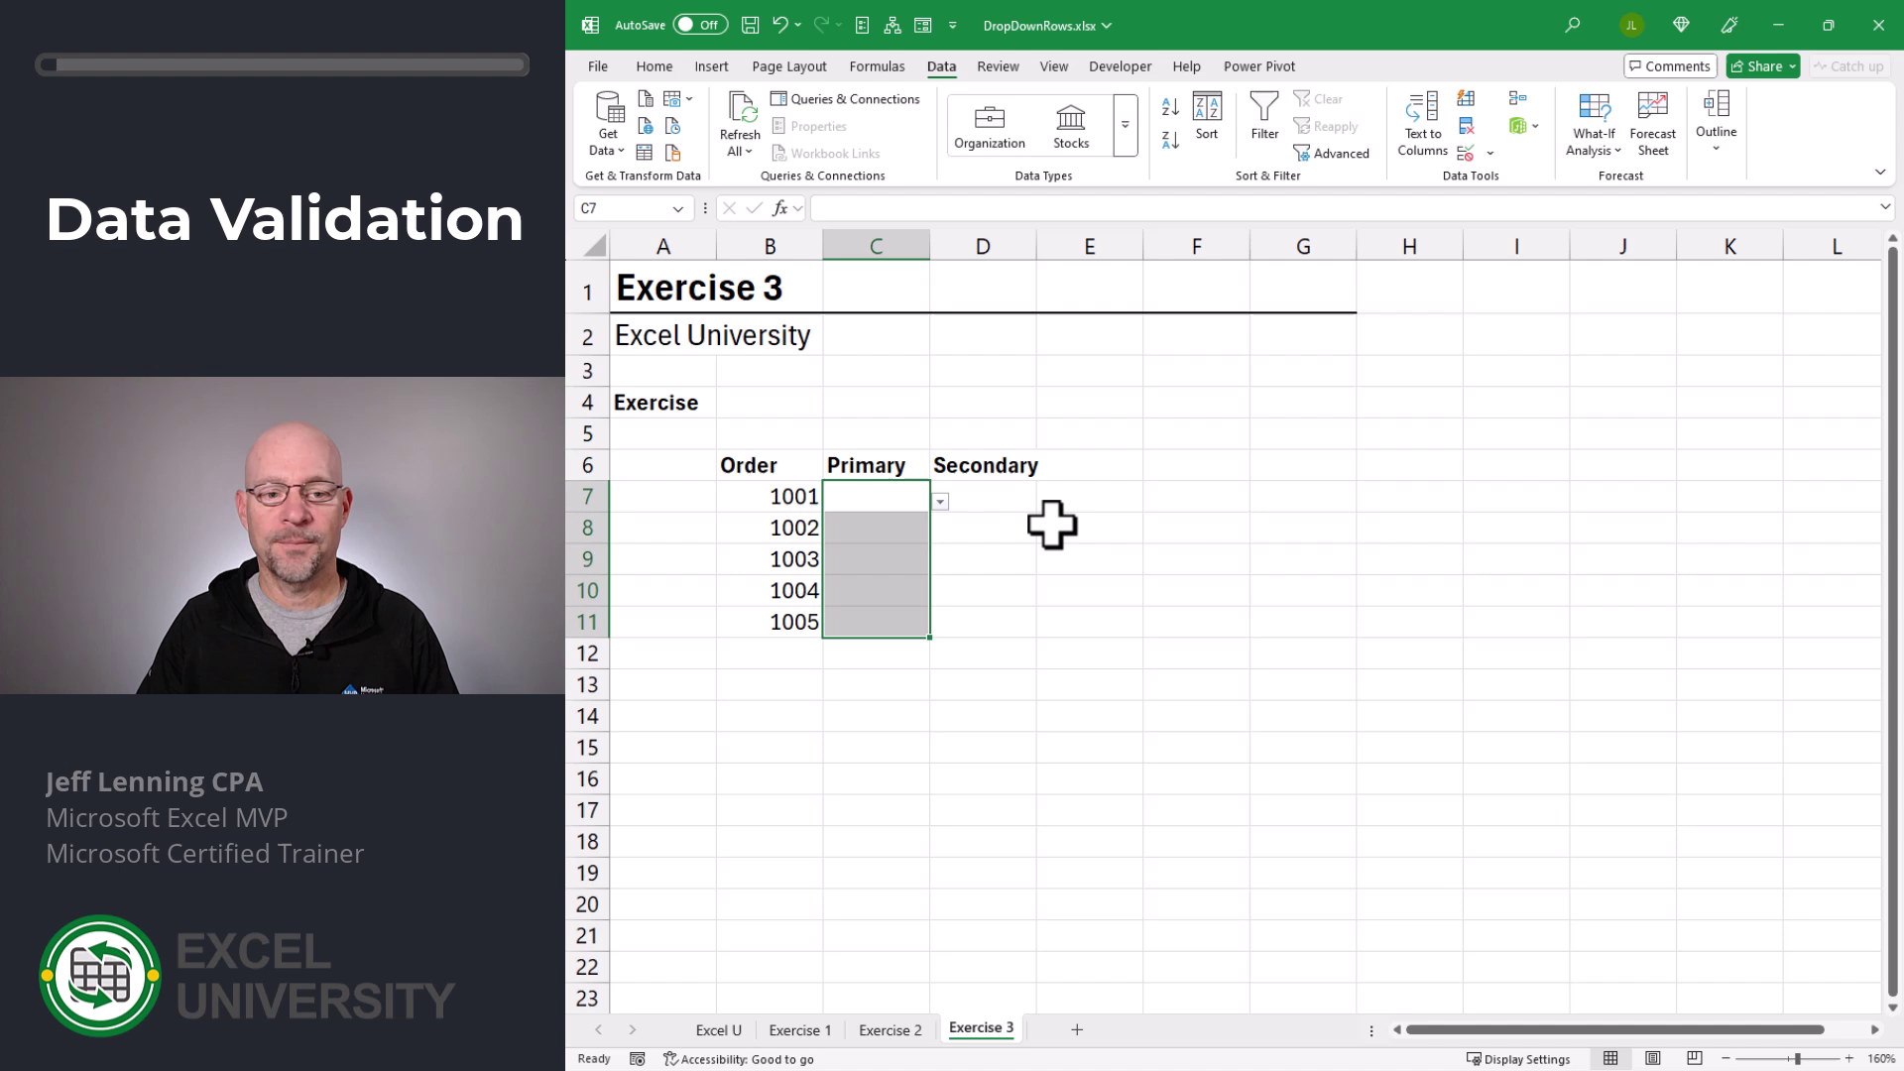
Step: Choose A from C7's dropdown for order 1001
{"action": "left_click", "coordinate": [892, 494]}
{"action": "left_click", "coordinate": [940, 502]}
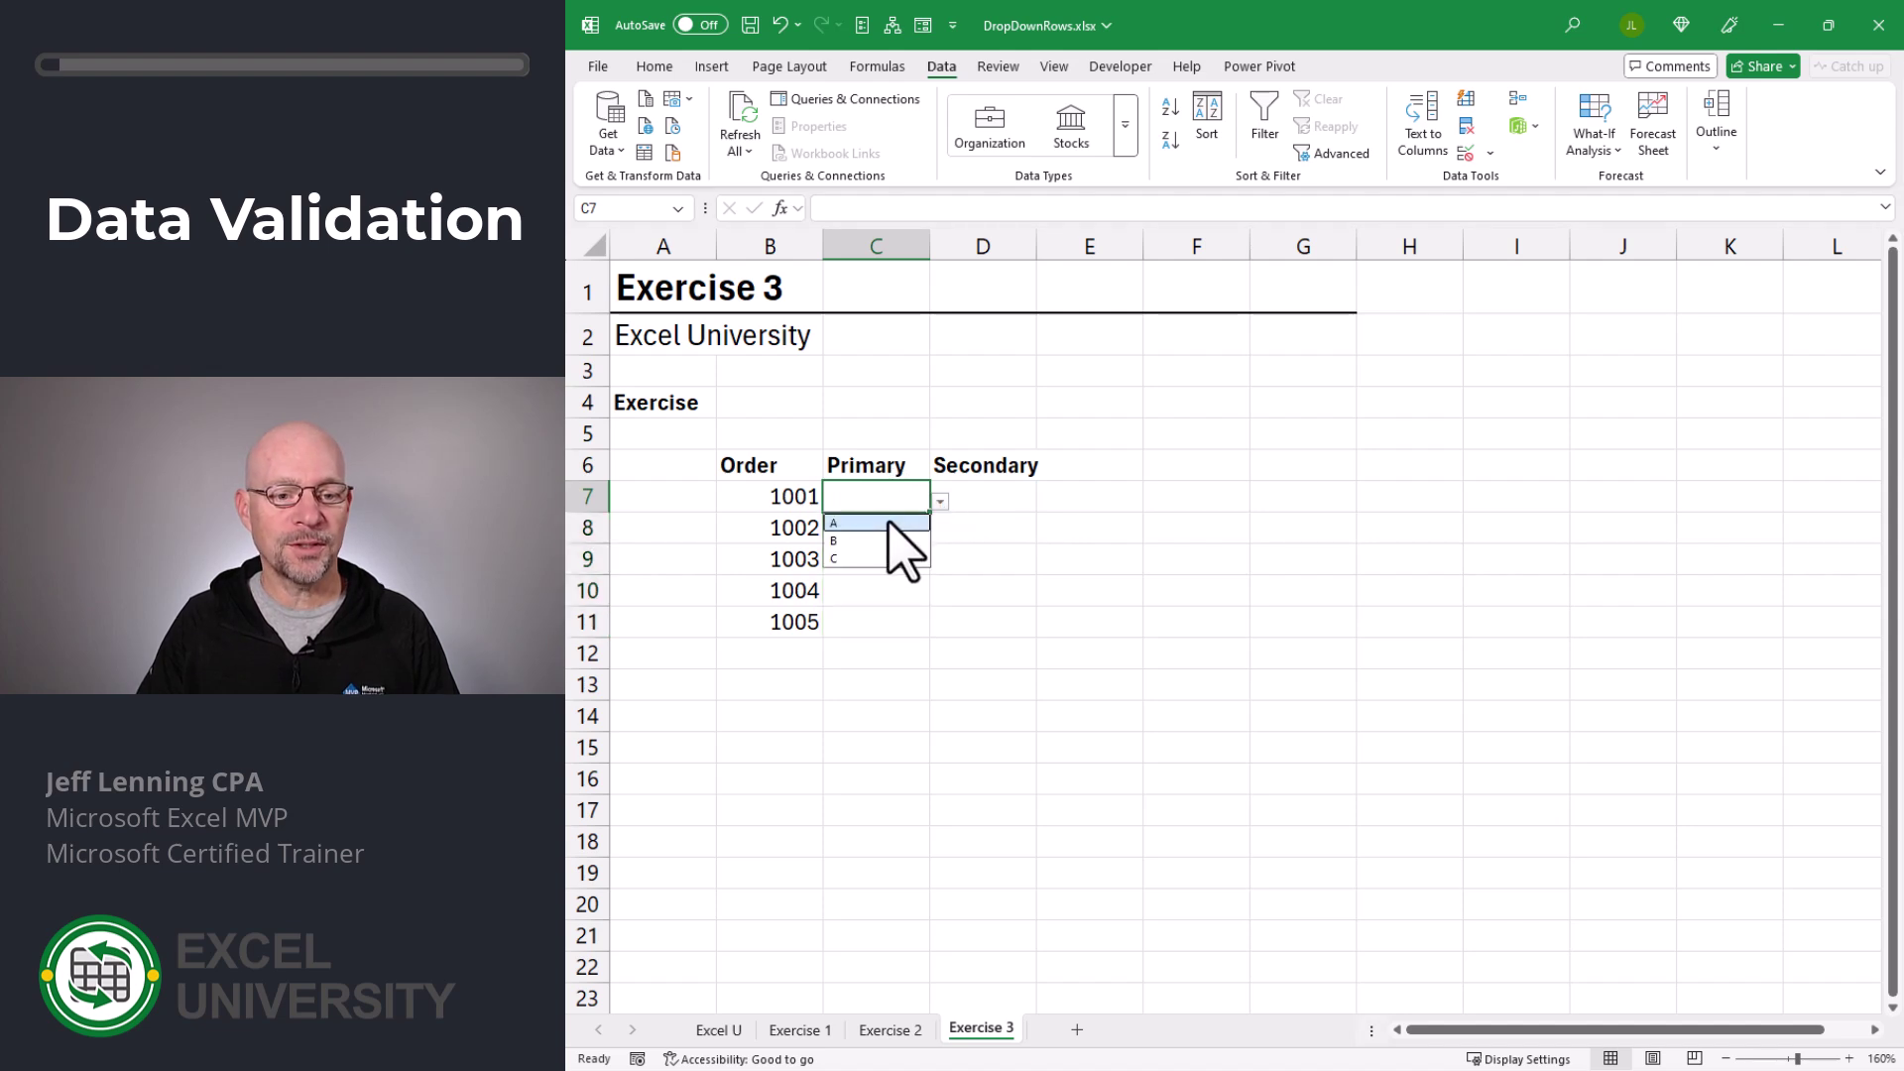
{"action": "left_click", "coordinate": [892, 518]}
Step: In D7 start =XLOOKUP(C7,Table1[Primary],Table1[Secondary] using the Exercise 1 table
{"action": "left_click", "coordinate": [988, 500]}
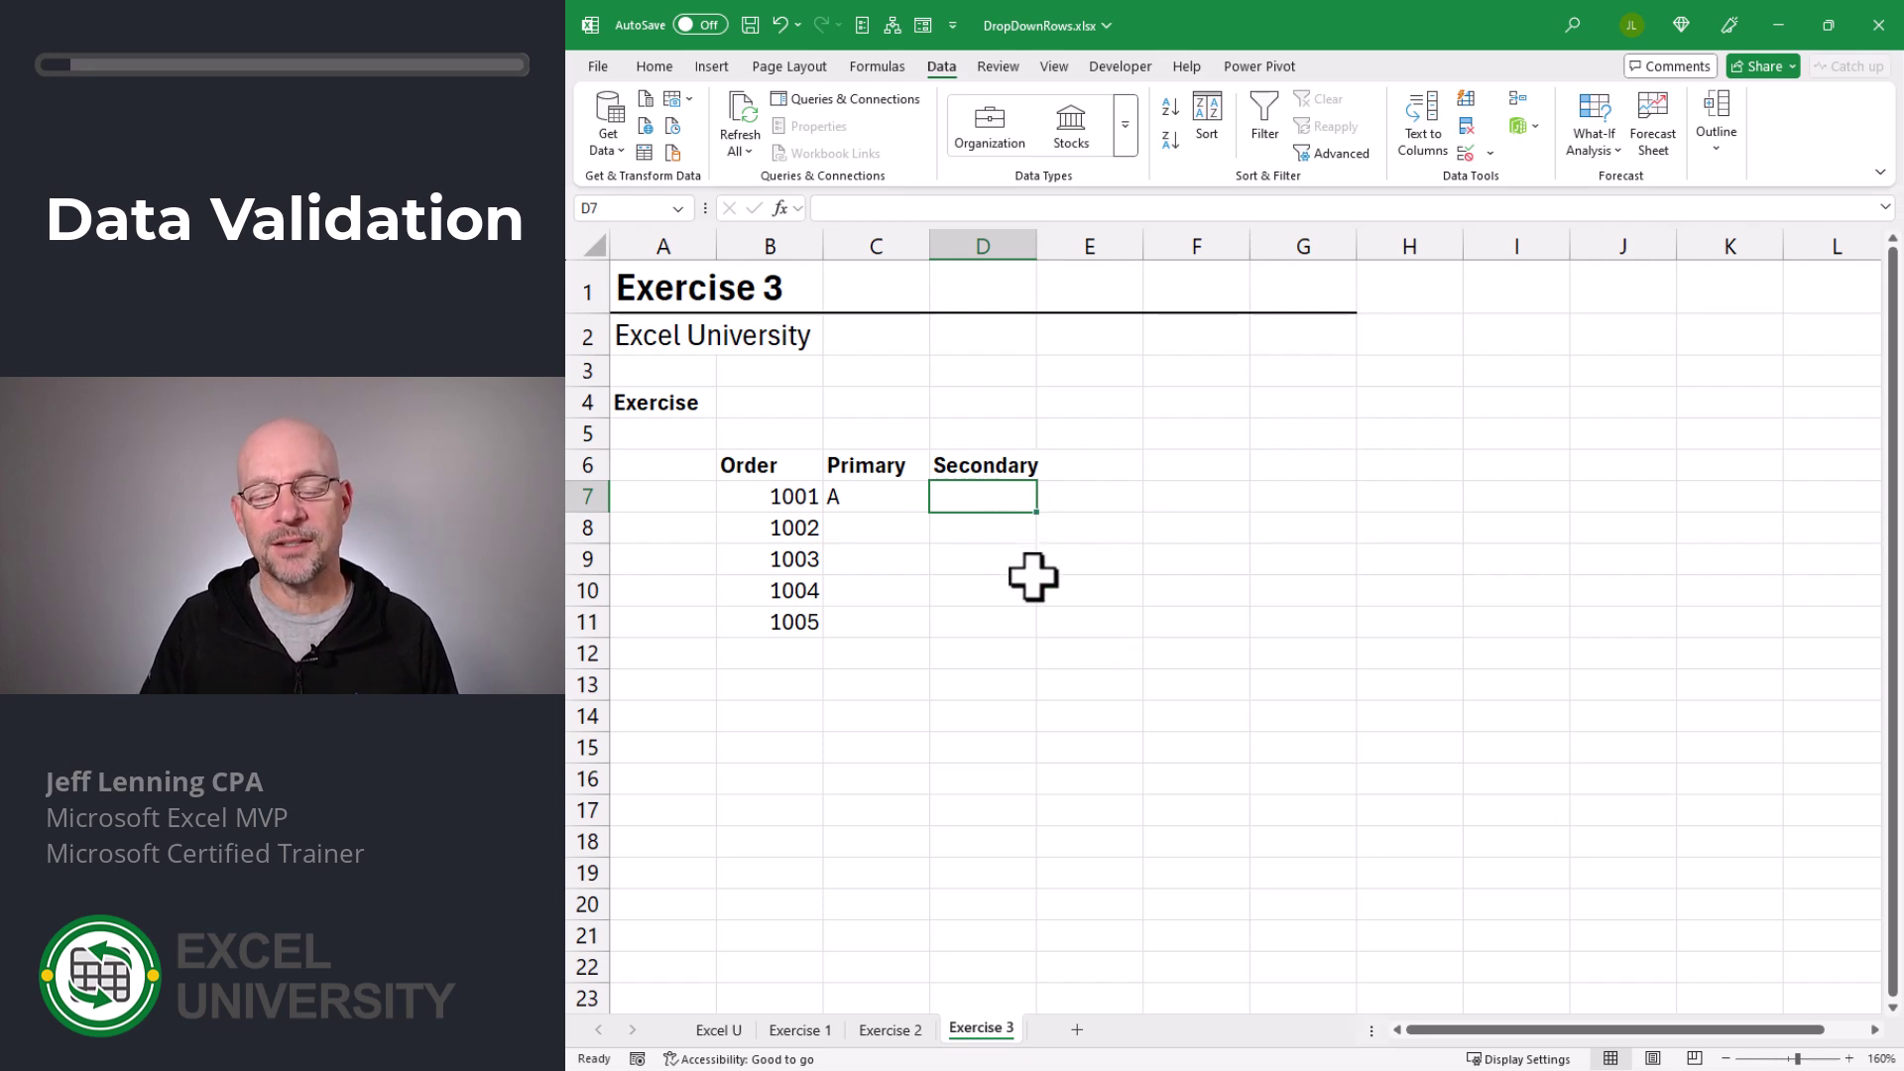
{"action": "type", "text": "=xl"}
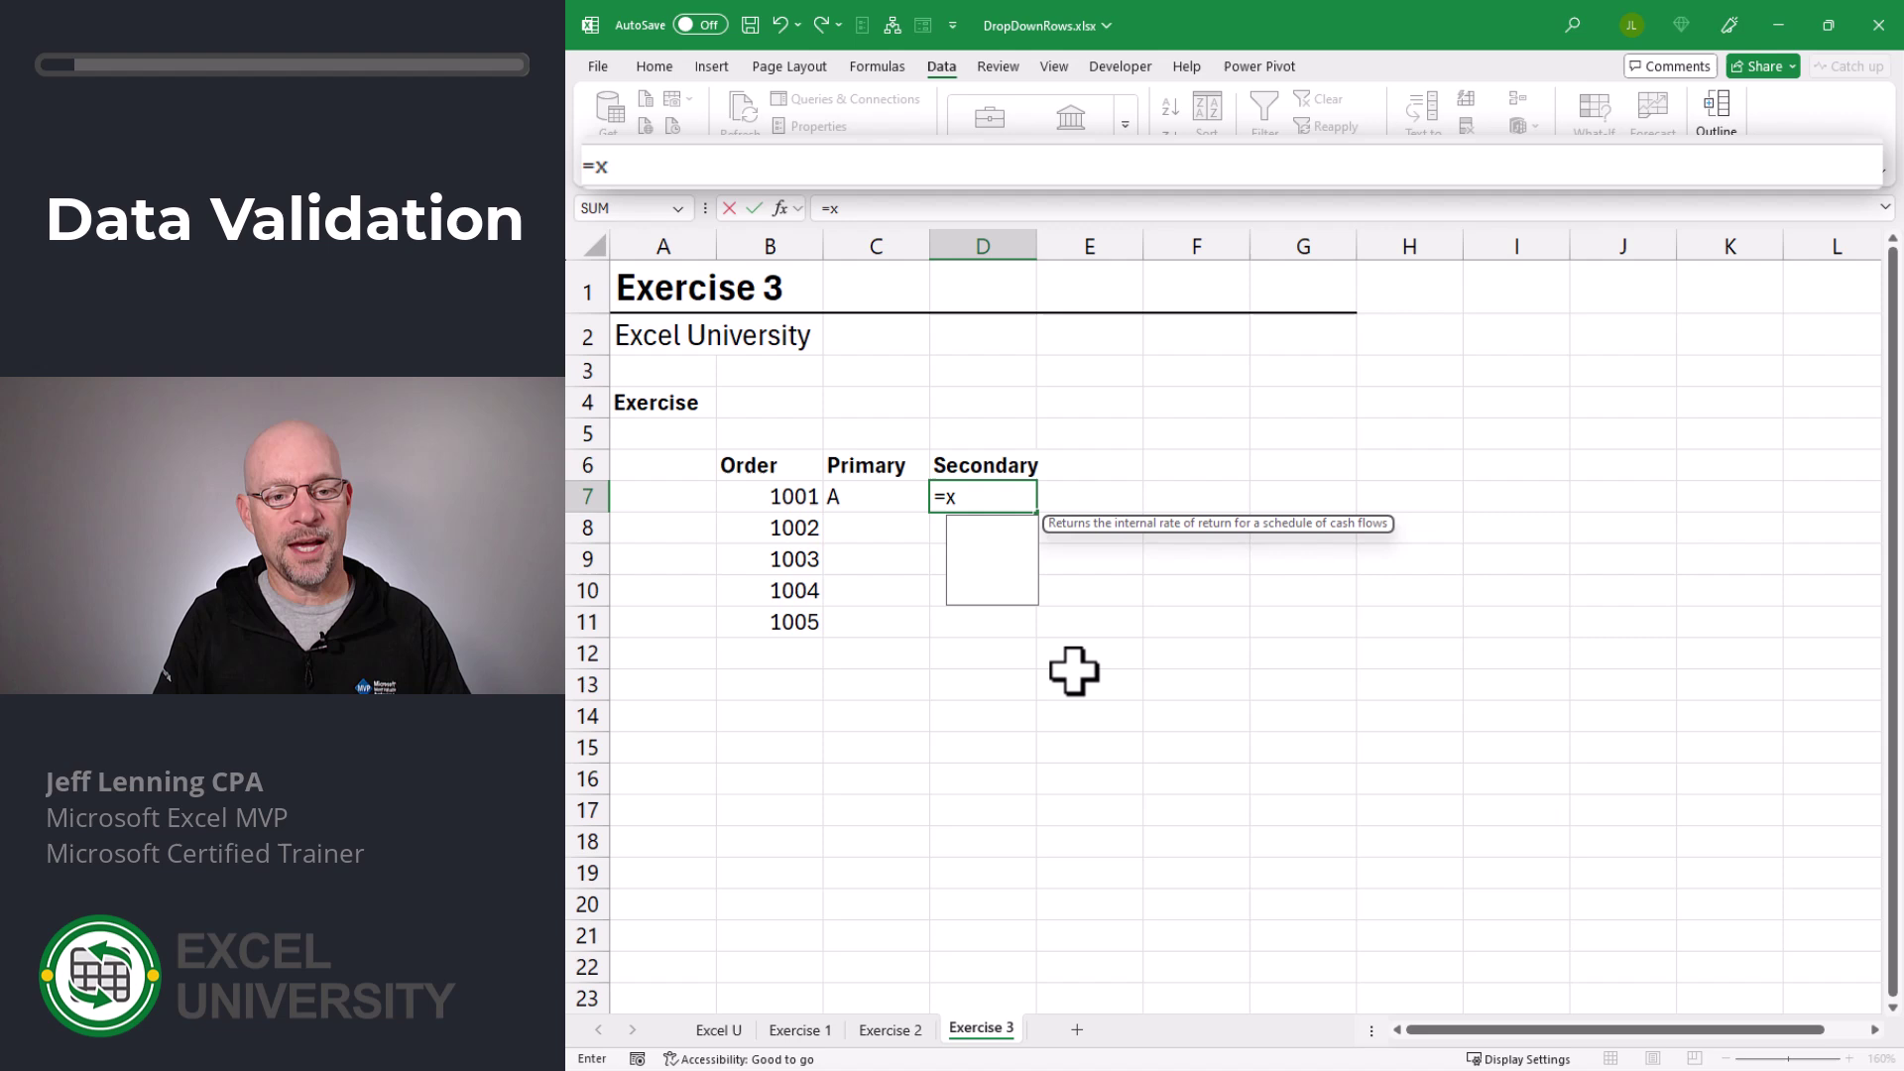
{"action": "key", "text": "Tab"}
{"action": "left_click", "coordinate": [868, 496]}
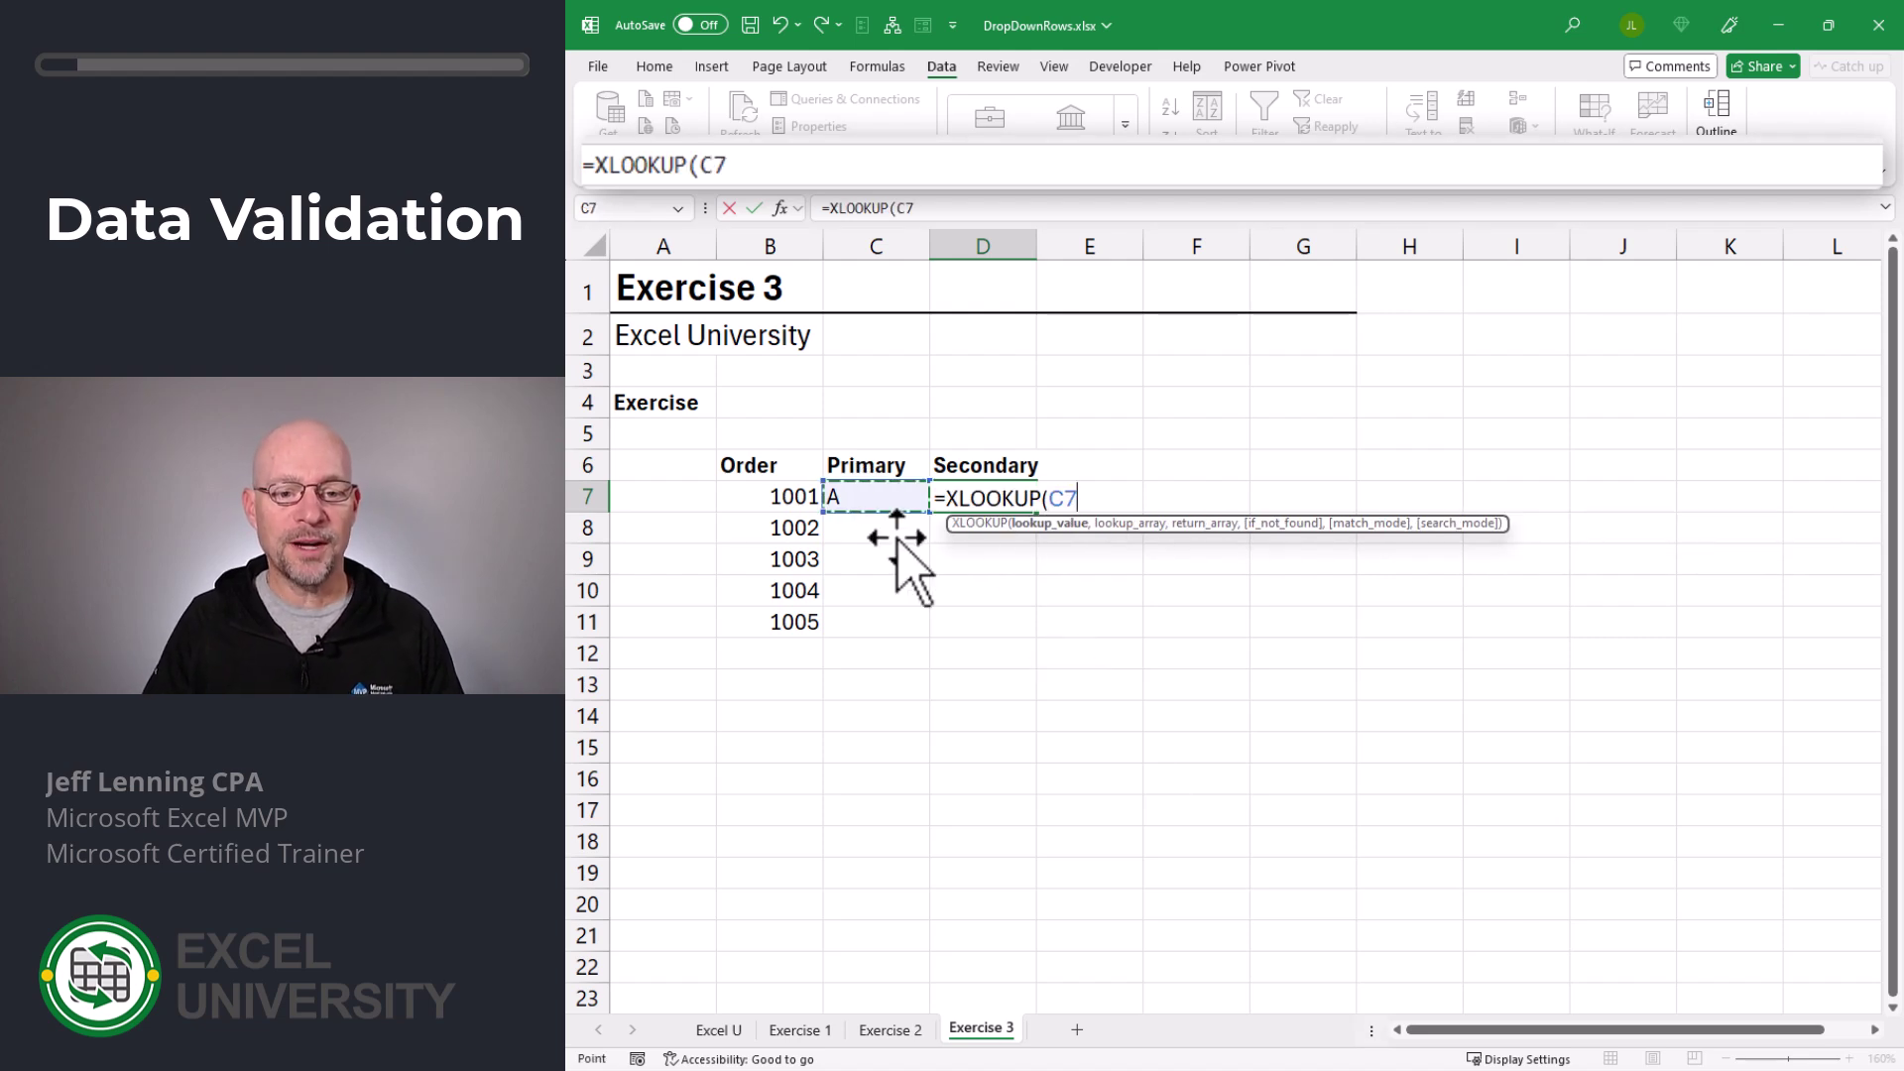
{"action": "type", "text": ","}
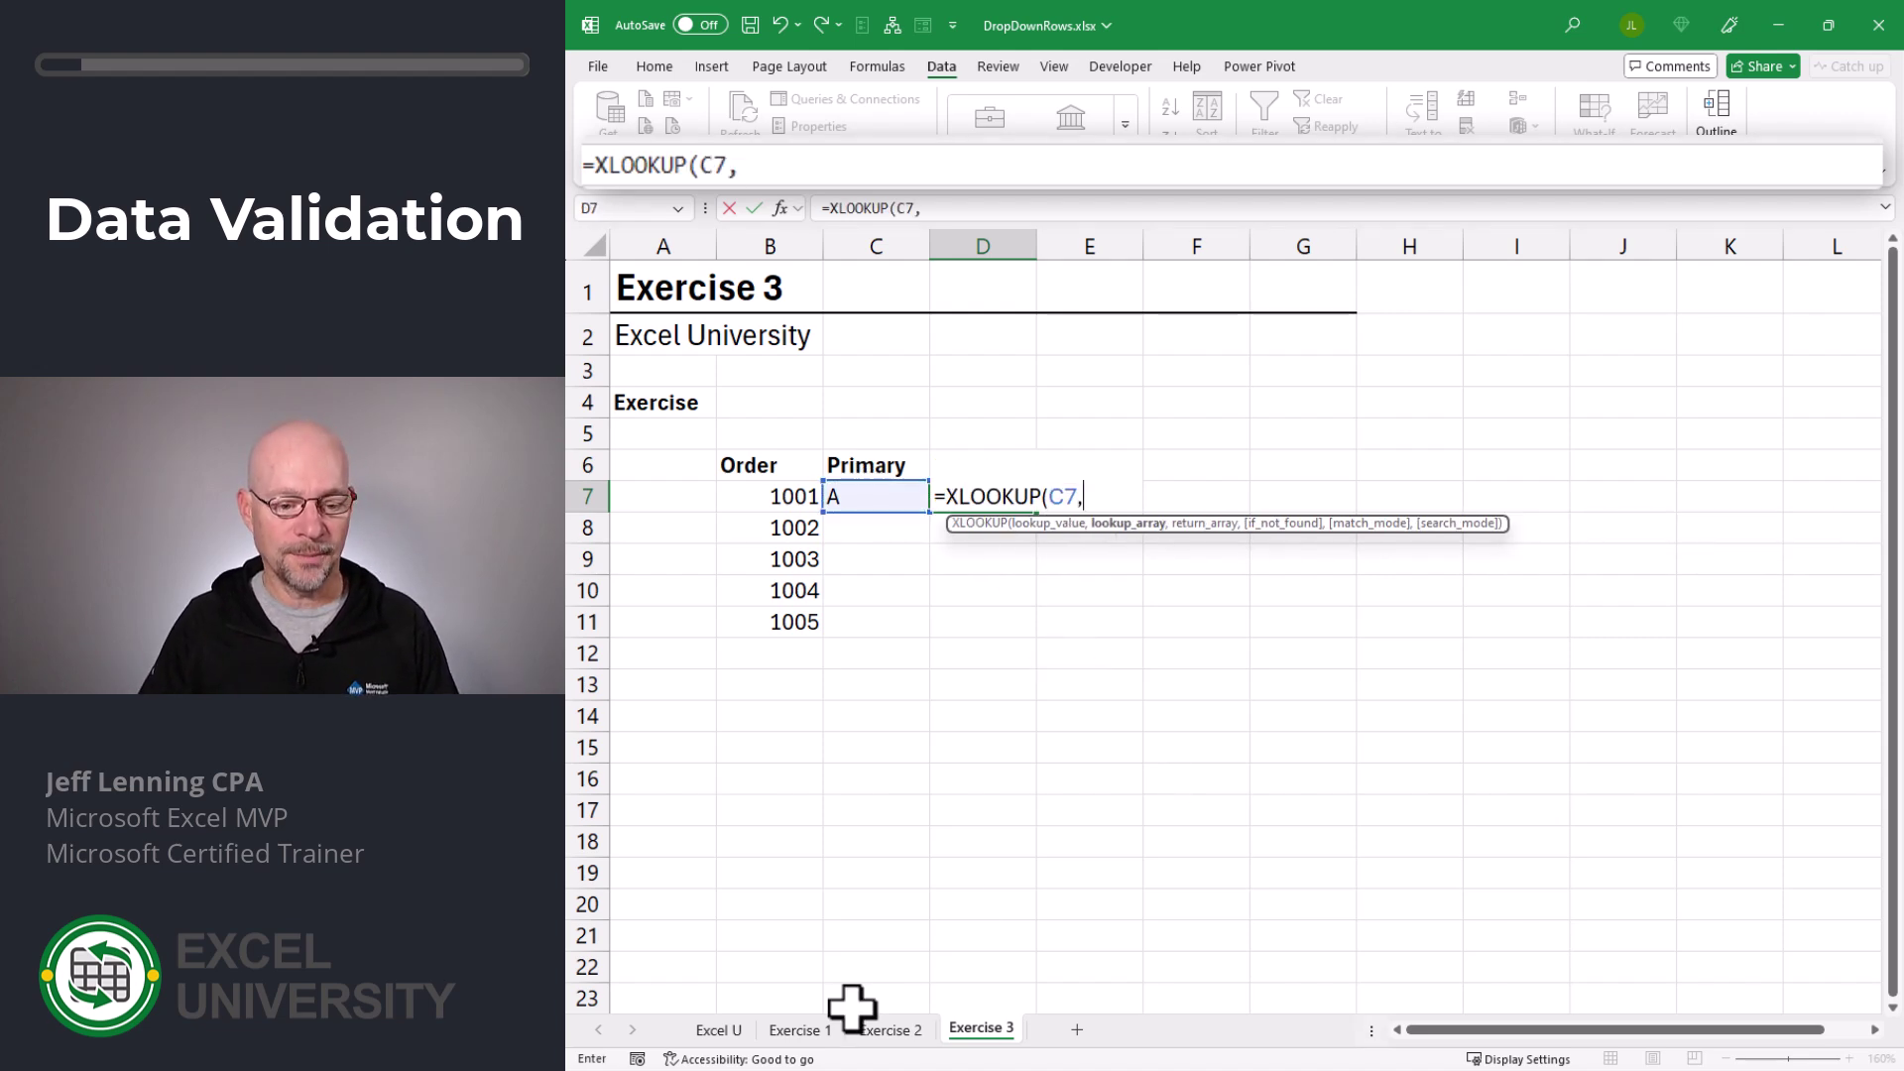
{"action": "left_click", "coordinate": [811, 1031]}
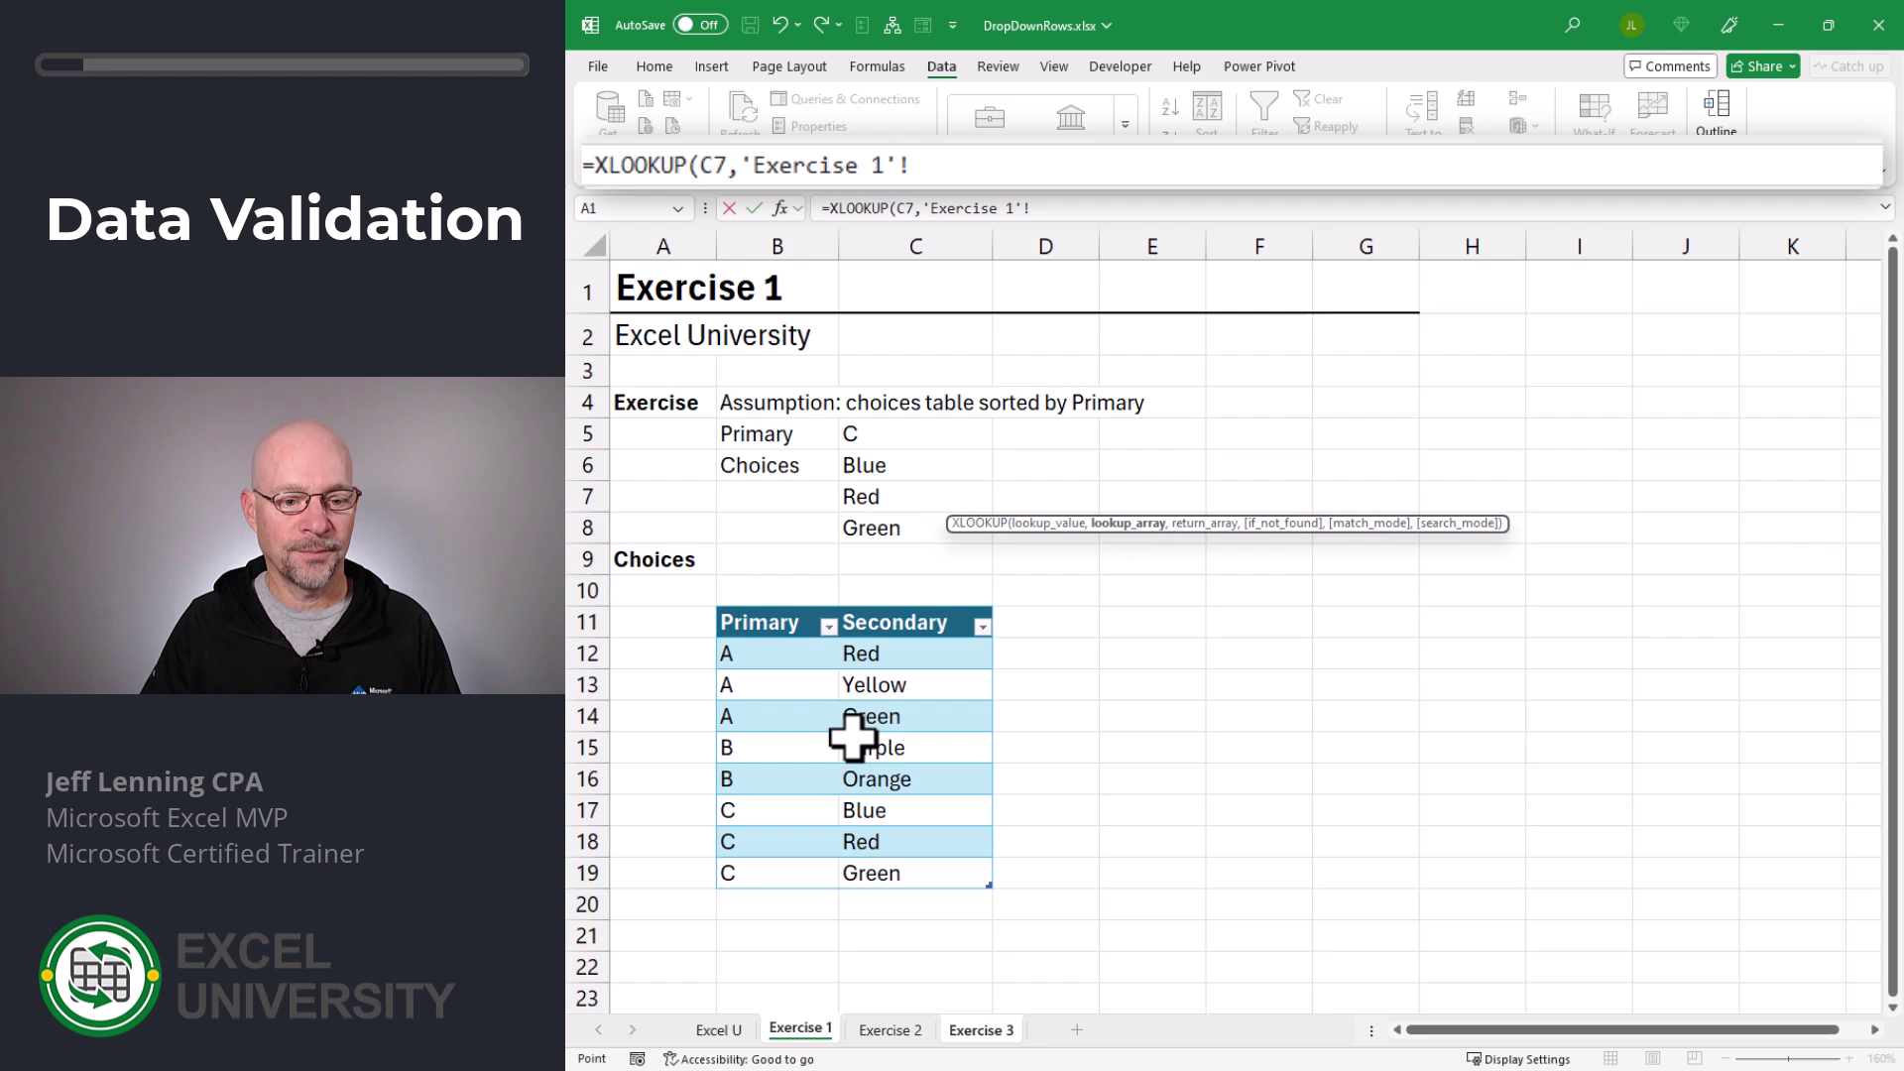
{"action": "left_click", "coordinate": [794, 608]}
{"action": "type", "text": ","}
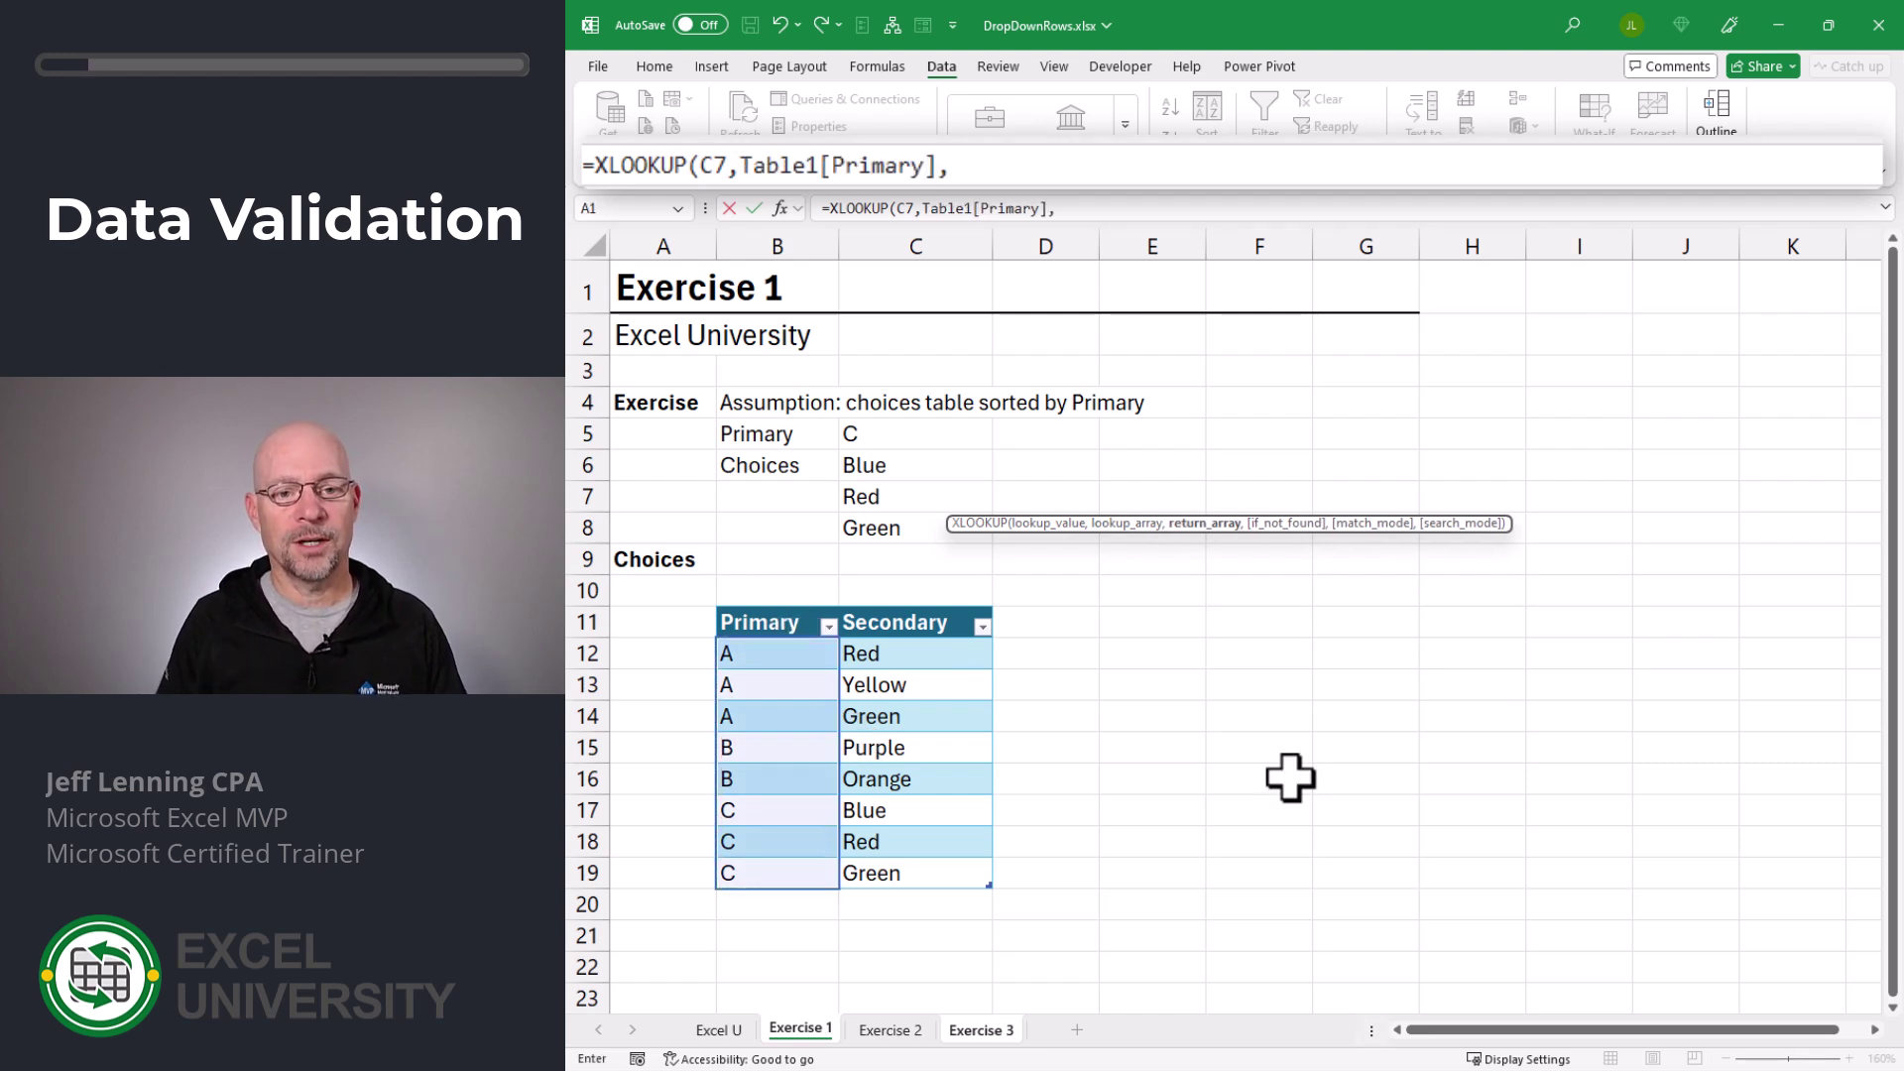
{"action": "left_click", "coordinate": [973, 628]}
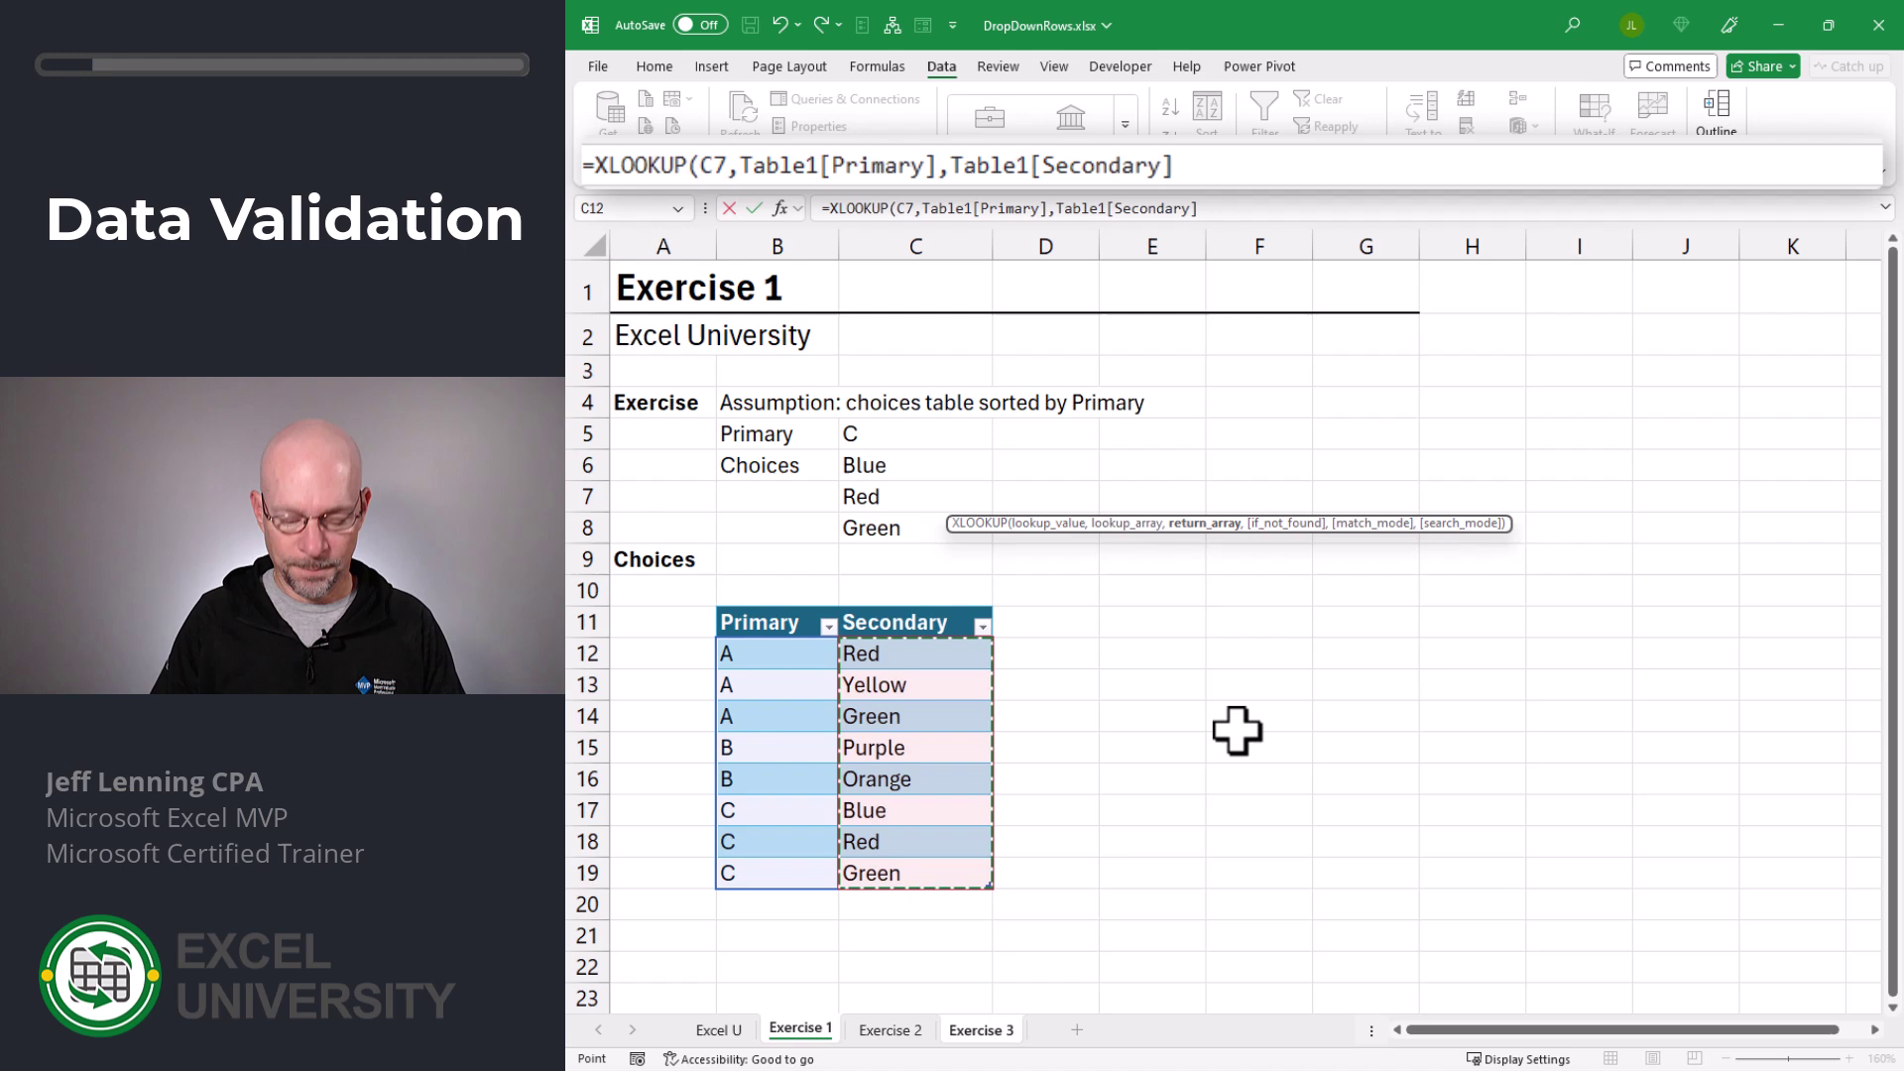
Step: Append :XLOOKUP(C7,Table1[Primary],Table1[Secondary],,,-1) to complete D7's range formula
{"action": "type", "text": ")"}
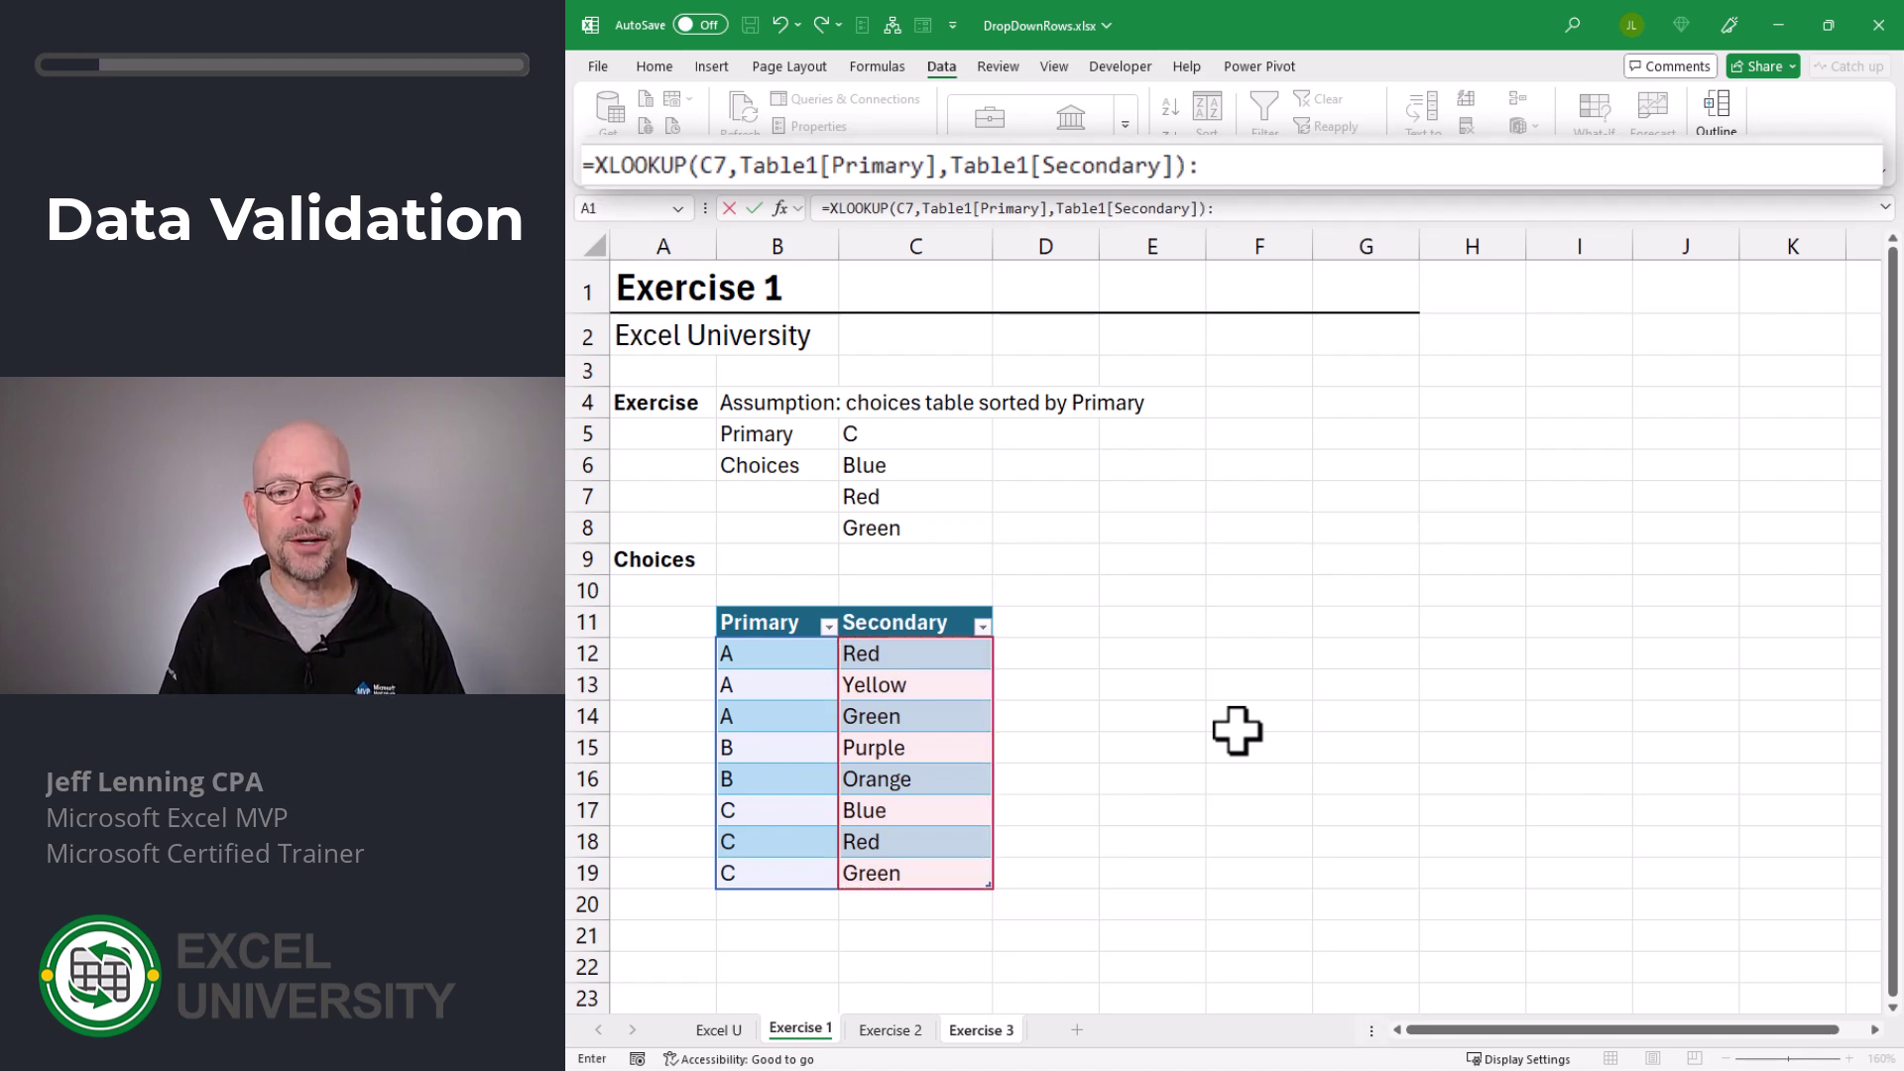
{"action": "type", "text": ":xl"}
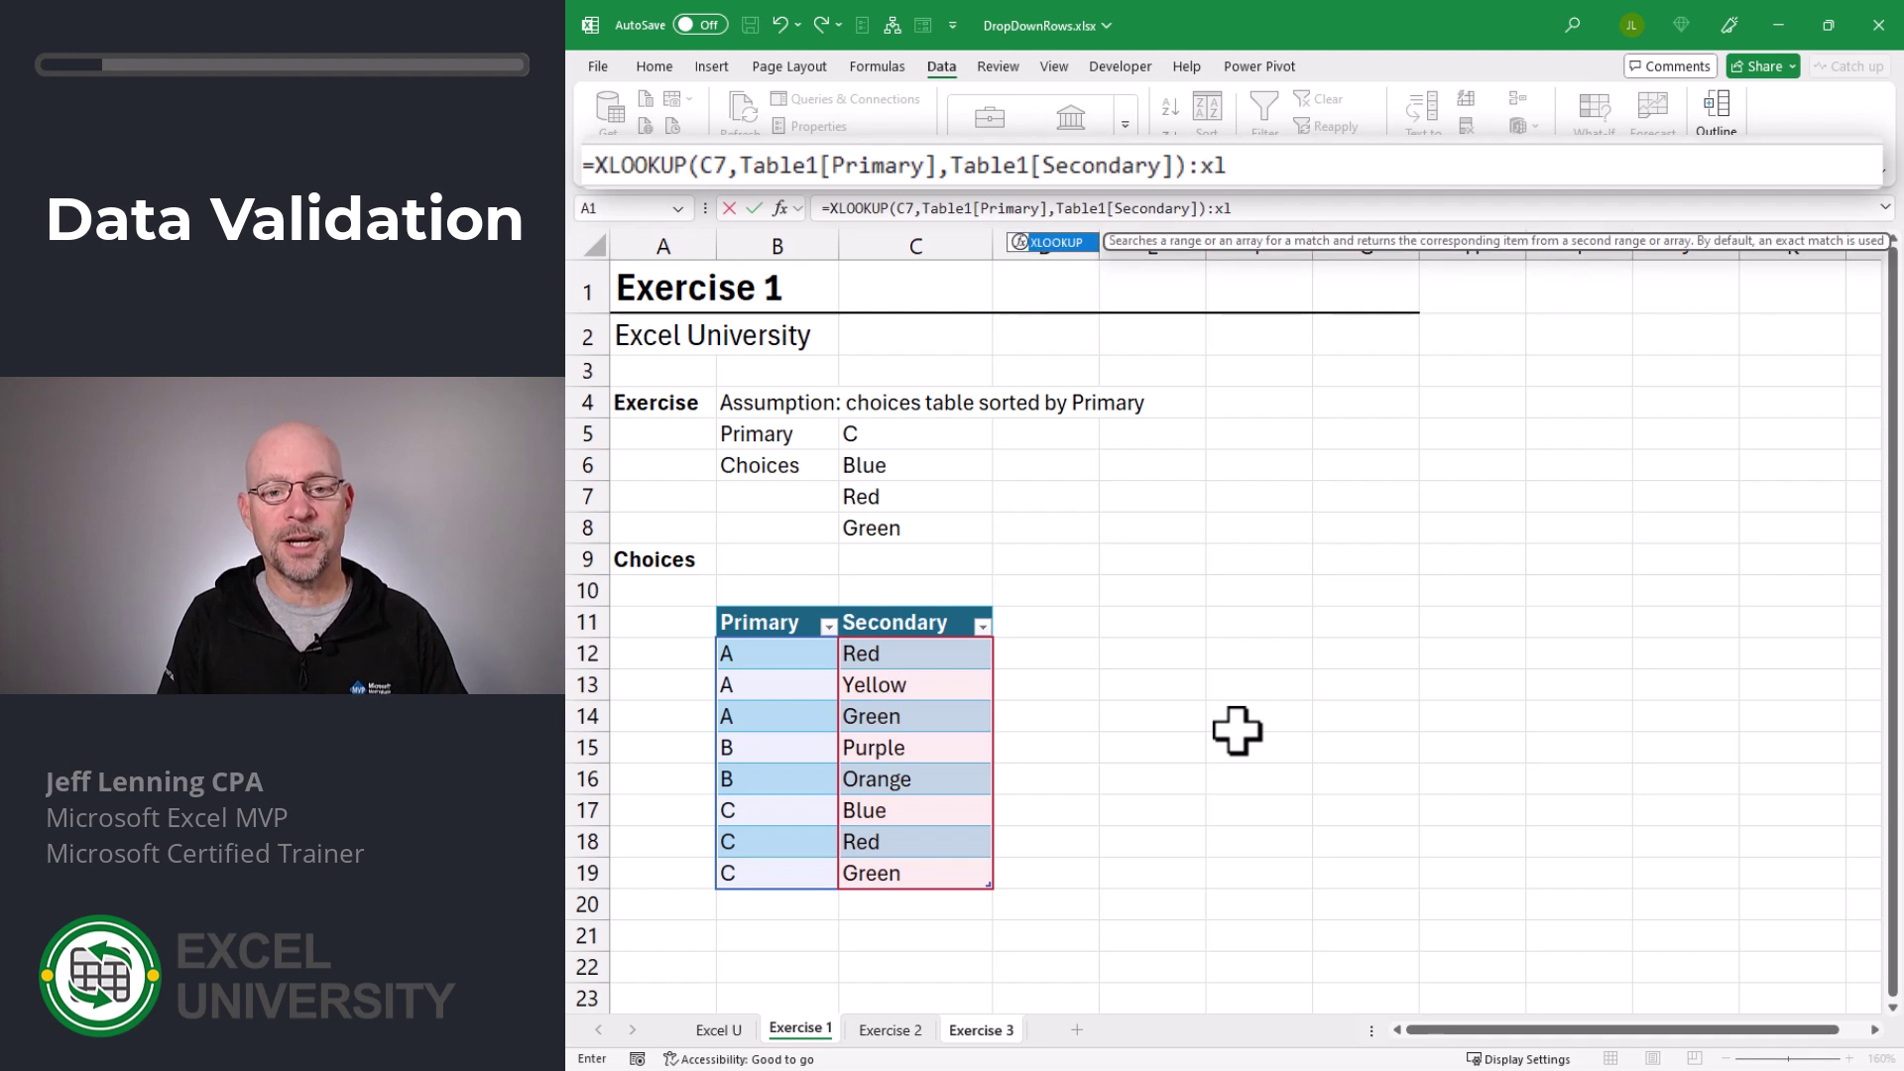
{"action": "key", "text": "Tab"}
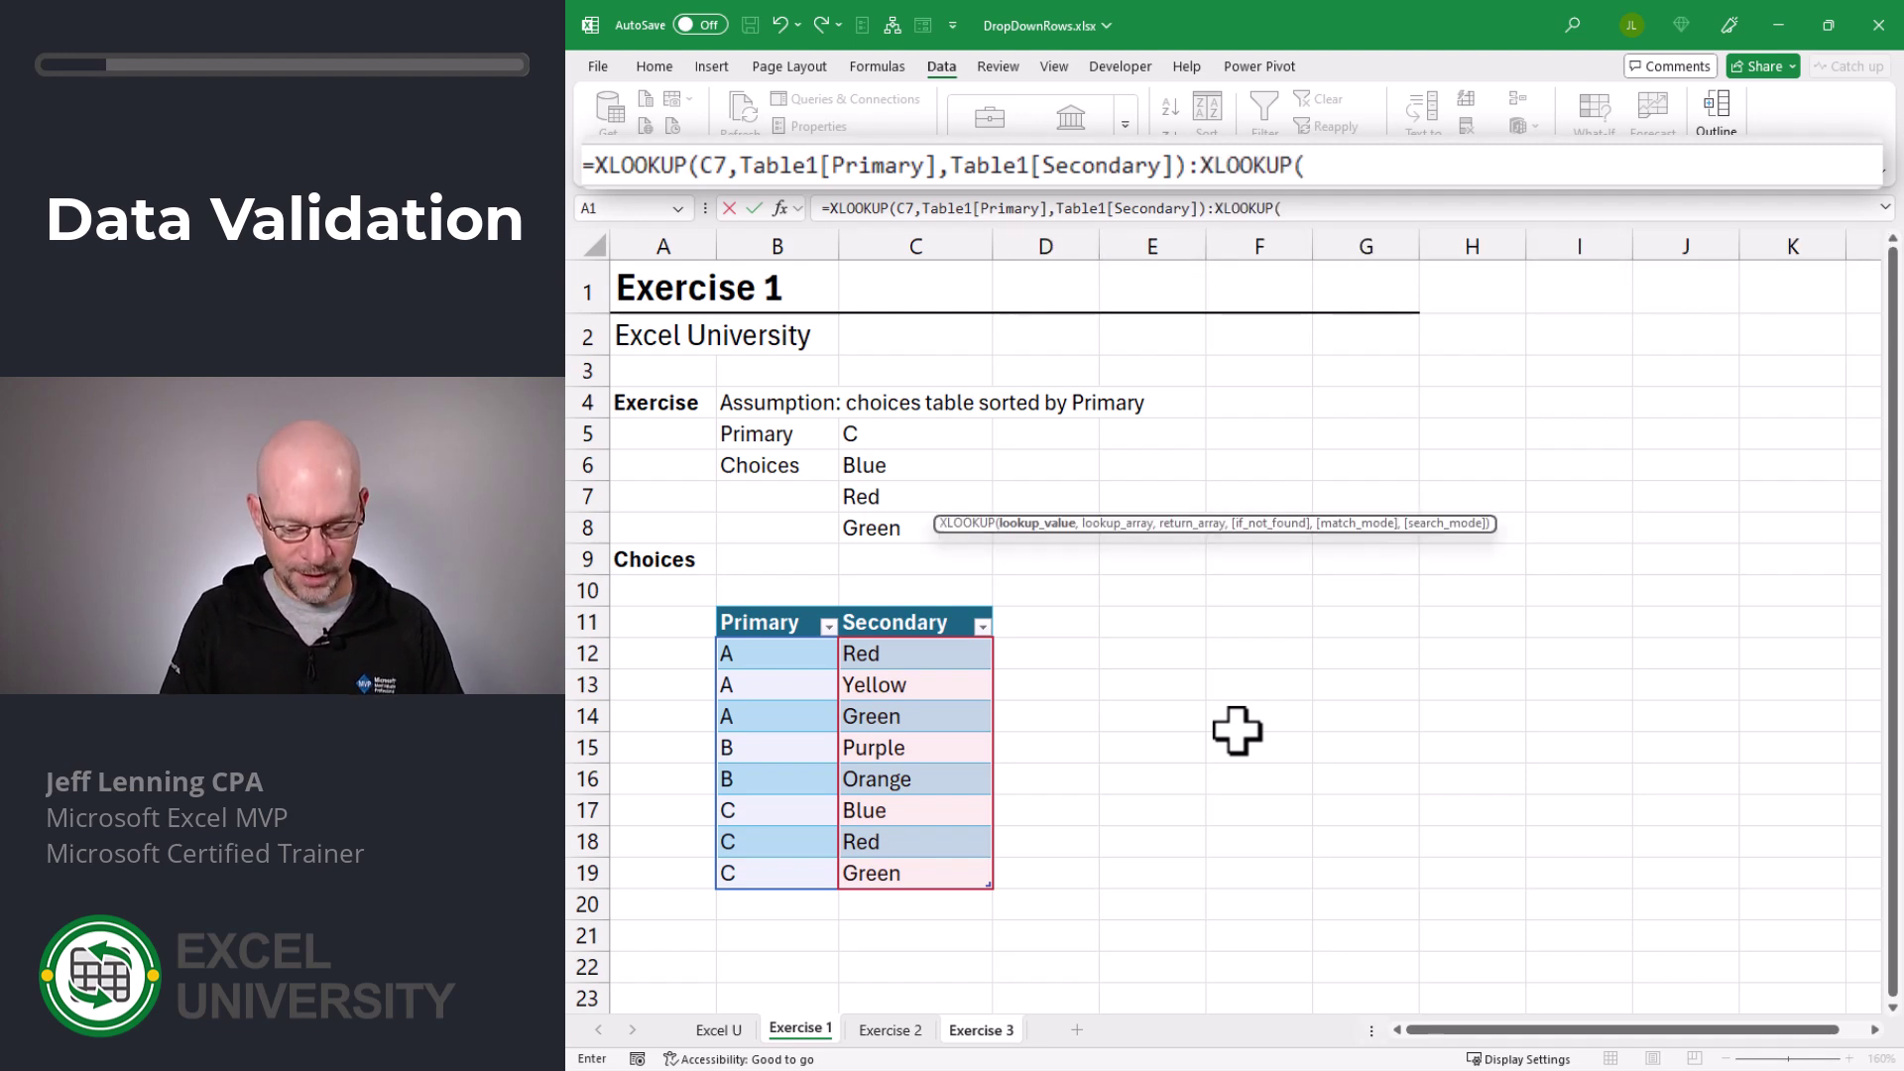
{"action": "type", "text": "C7,"}
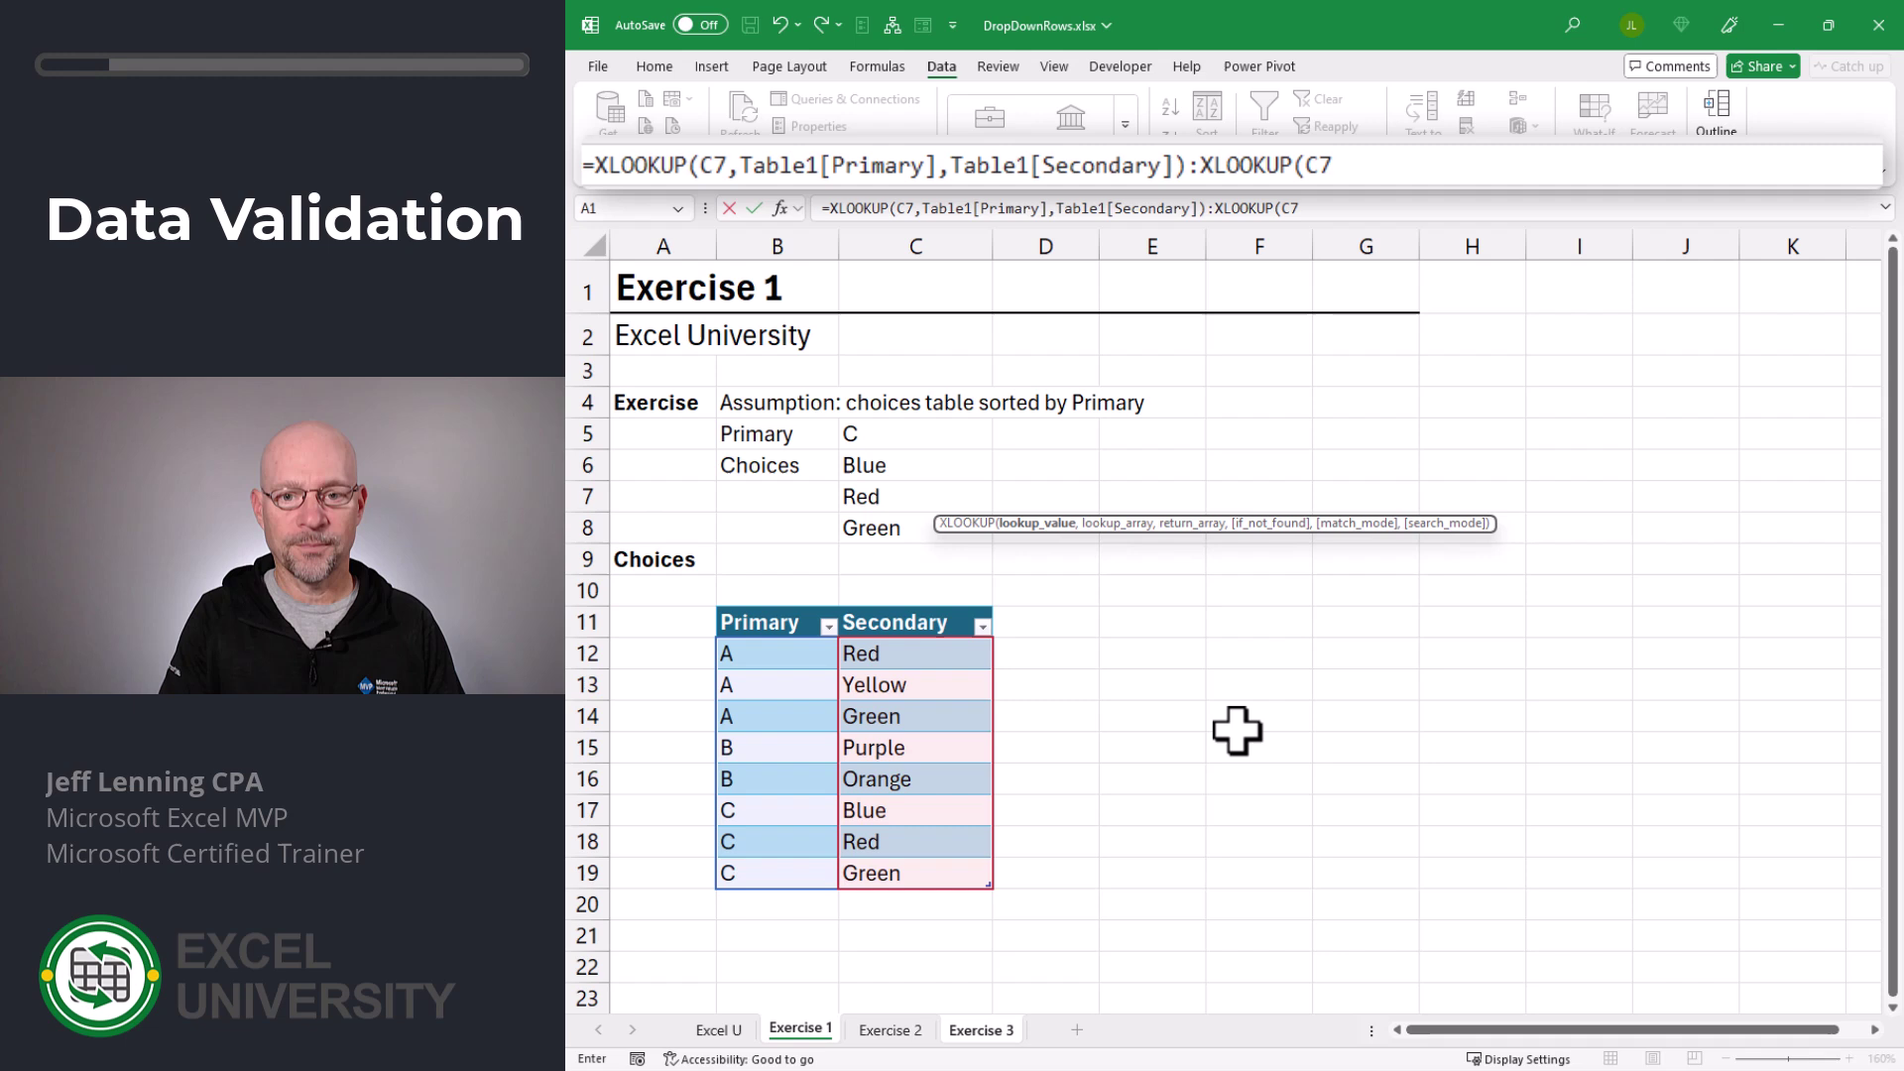
{"action": "left_click", "coordinate": [805, 604]}
{"action": "type", "text": ","}
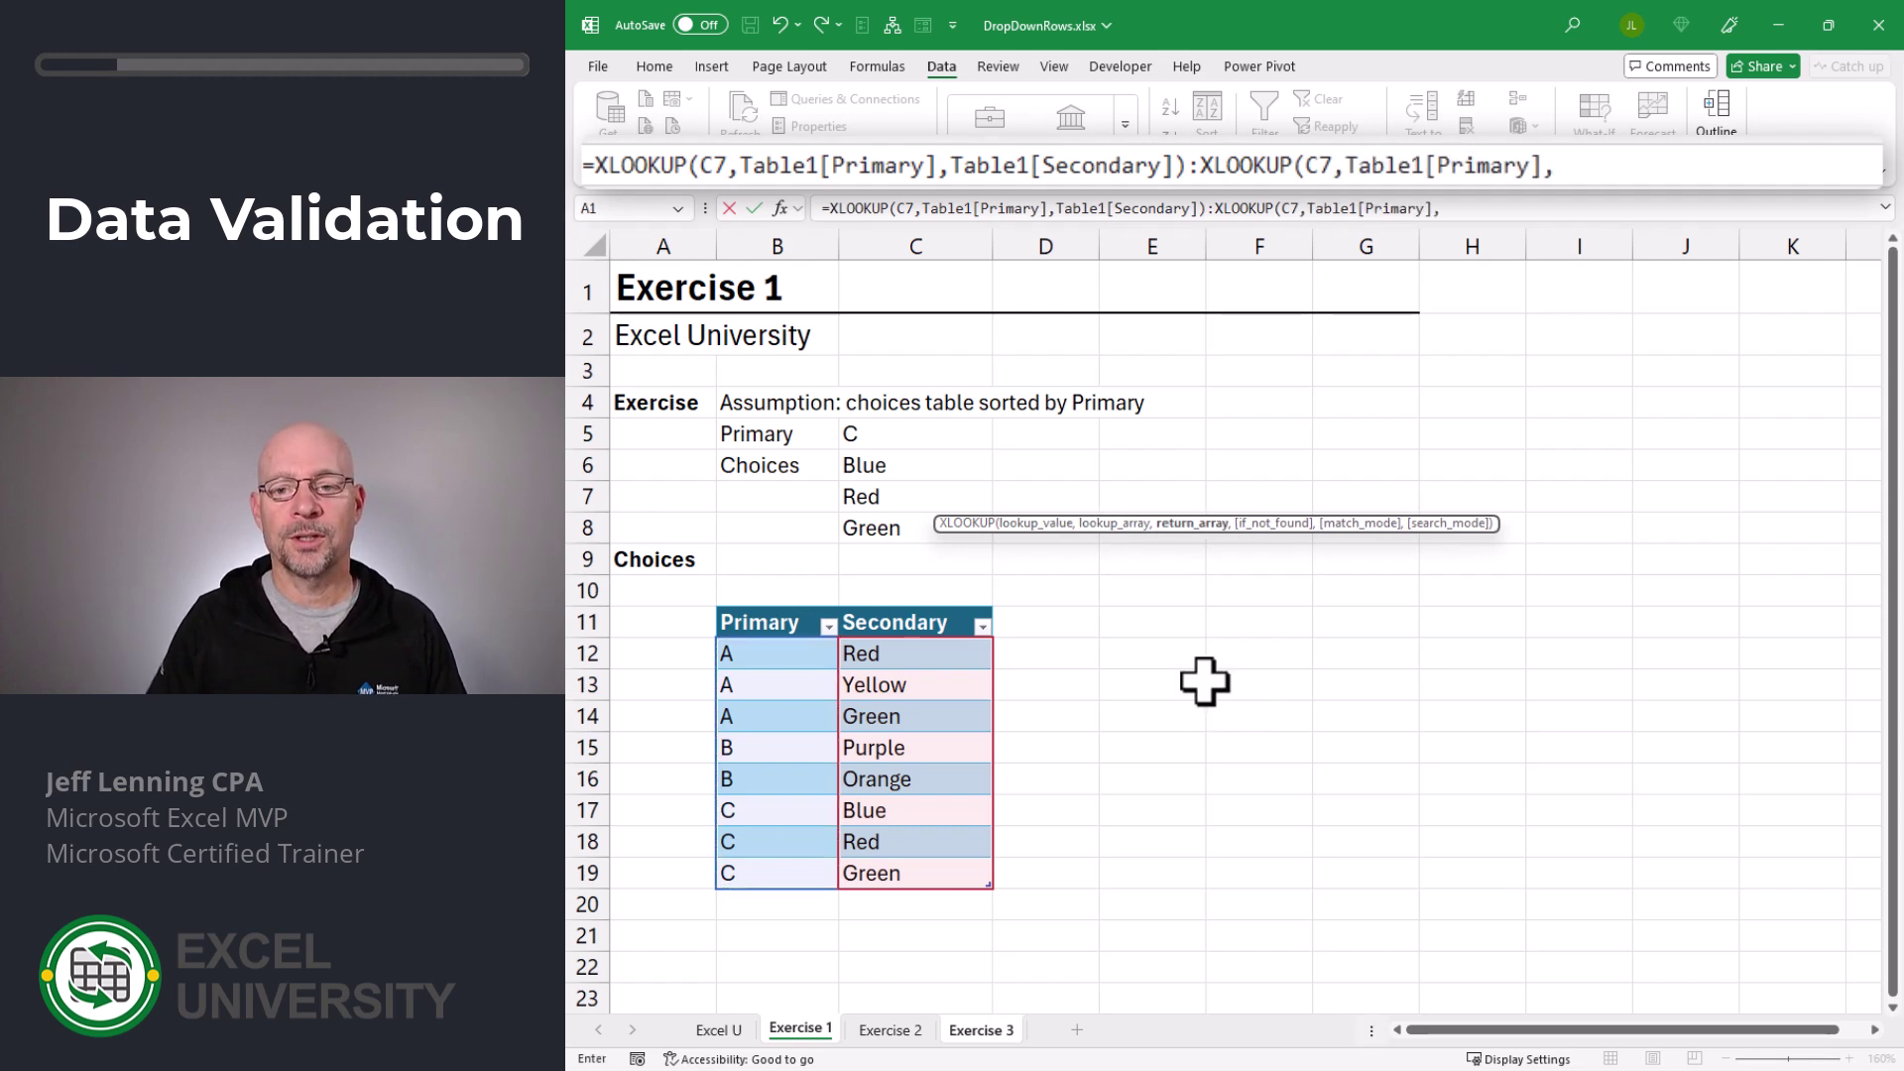
{"action": "left_click", "coordinate": [989, 601]}
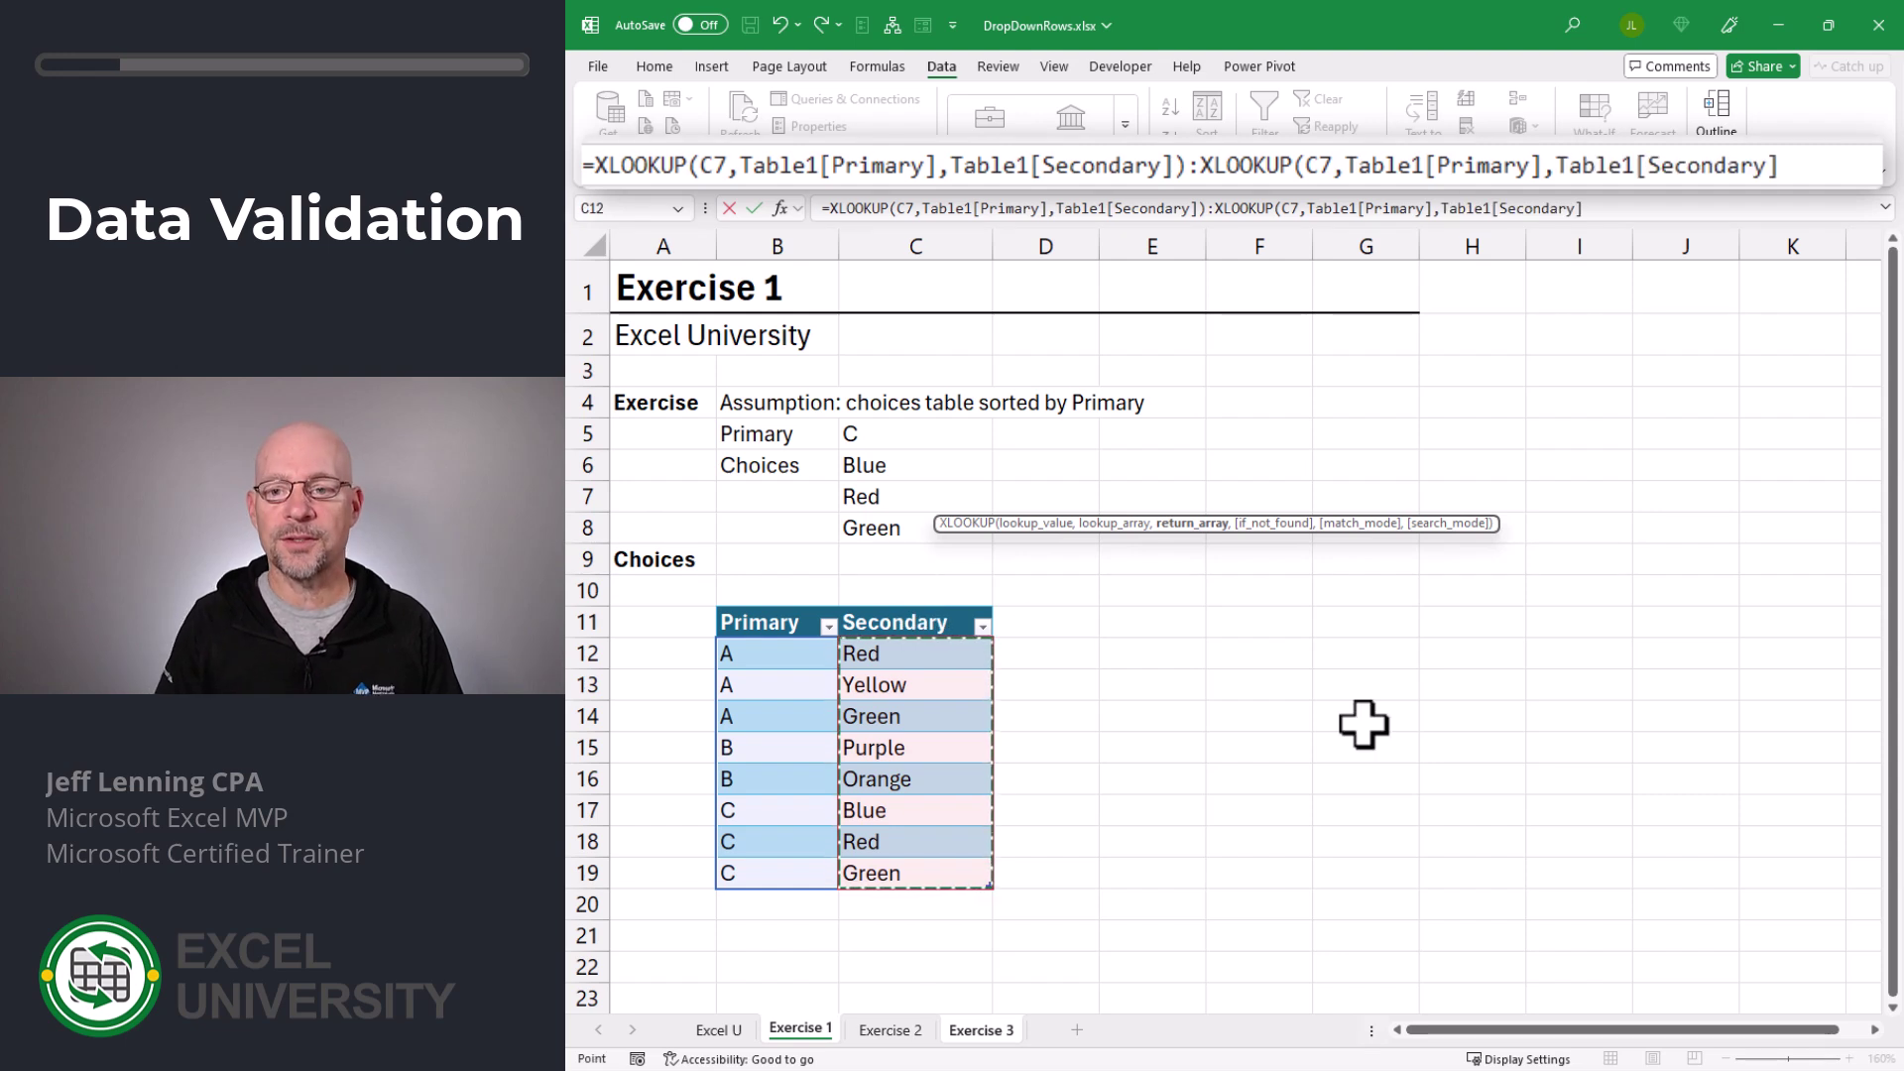
{"action": "type", "text": ",,,"}
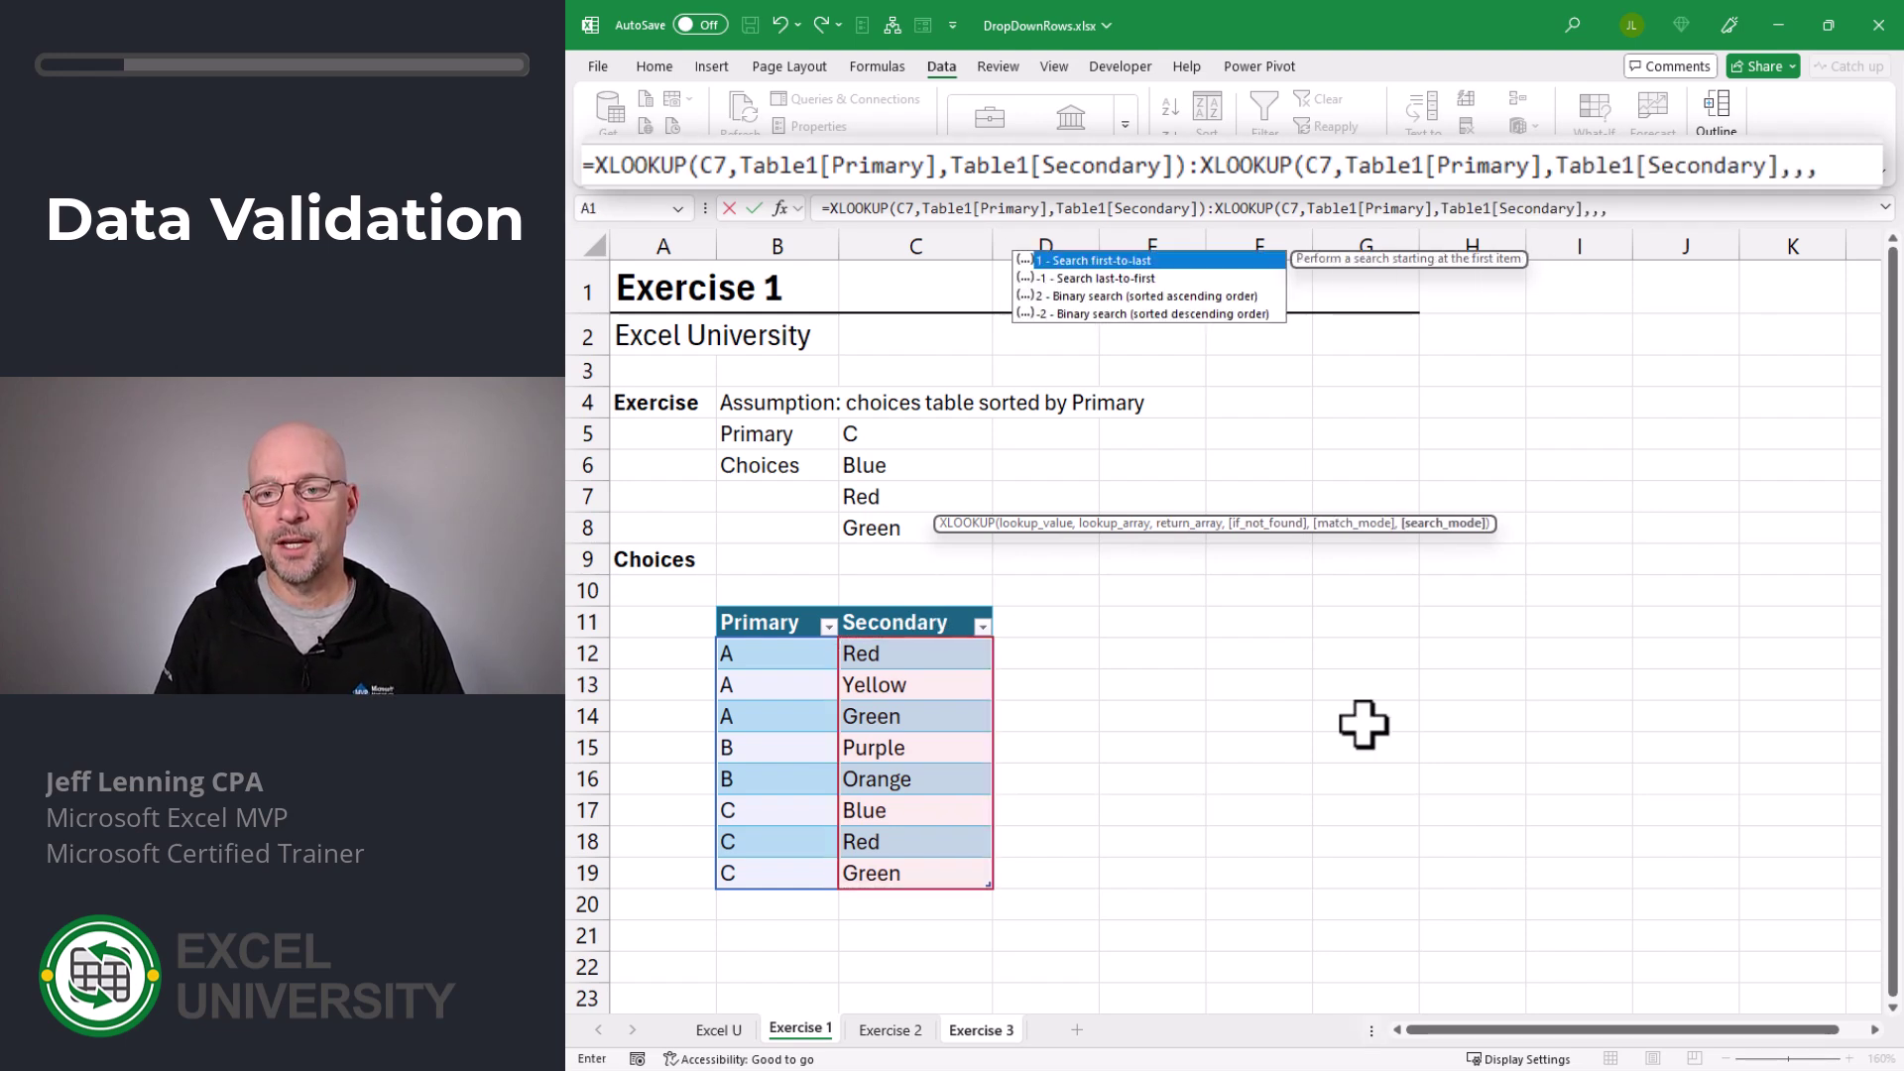
{"action": "key", "text": "Down"}
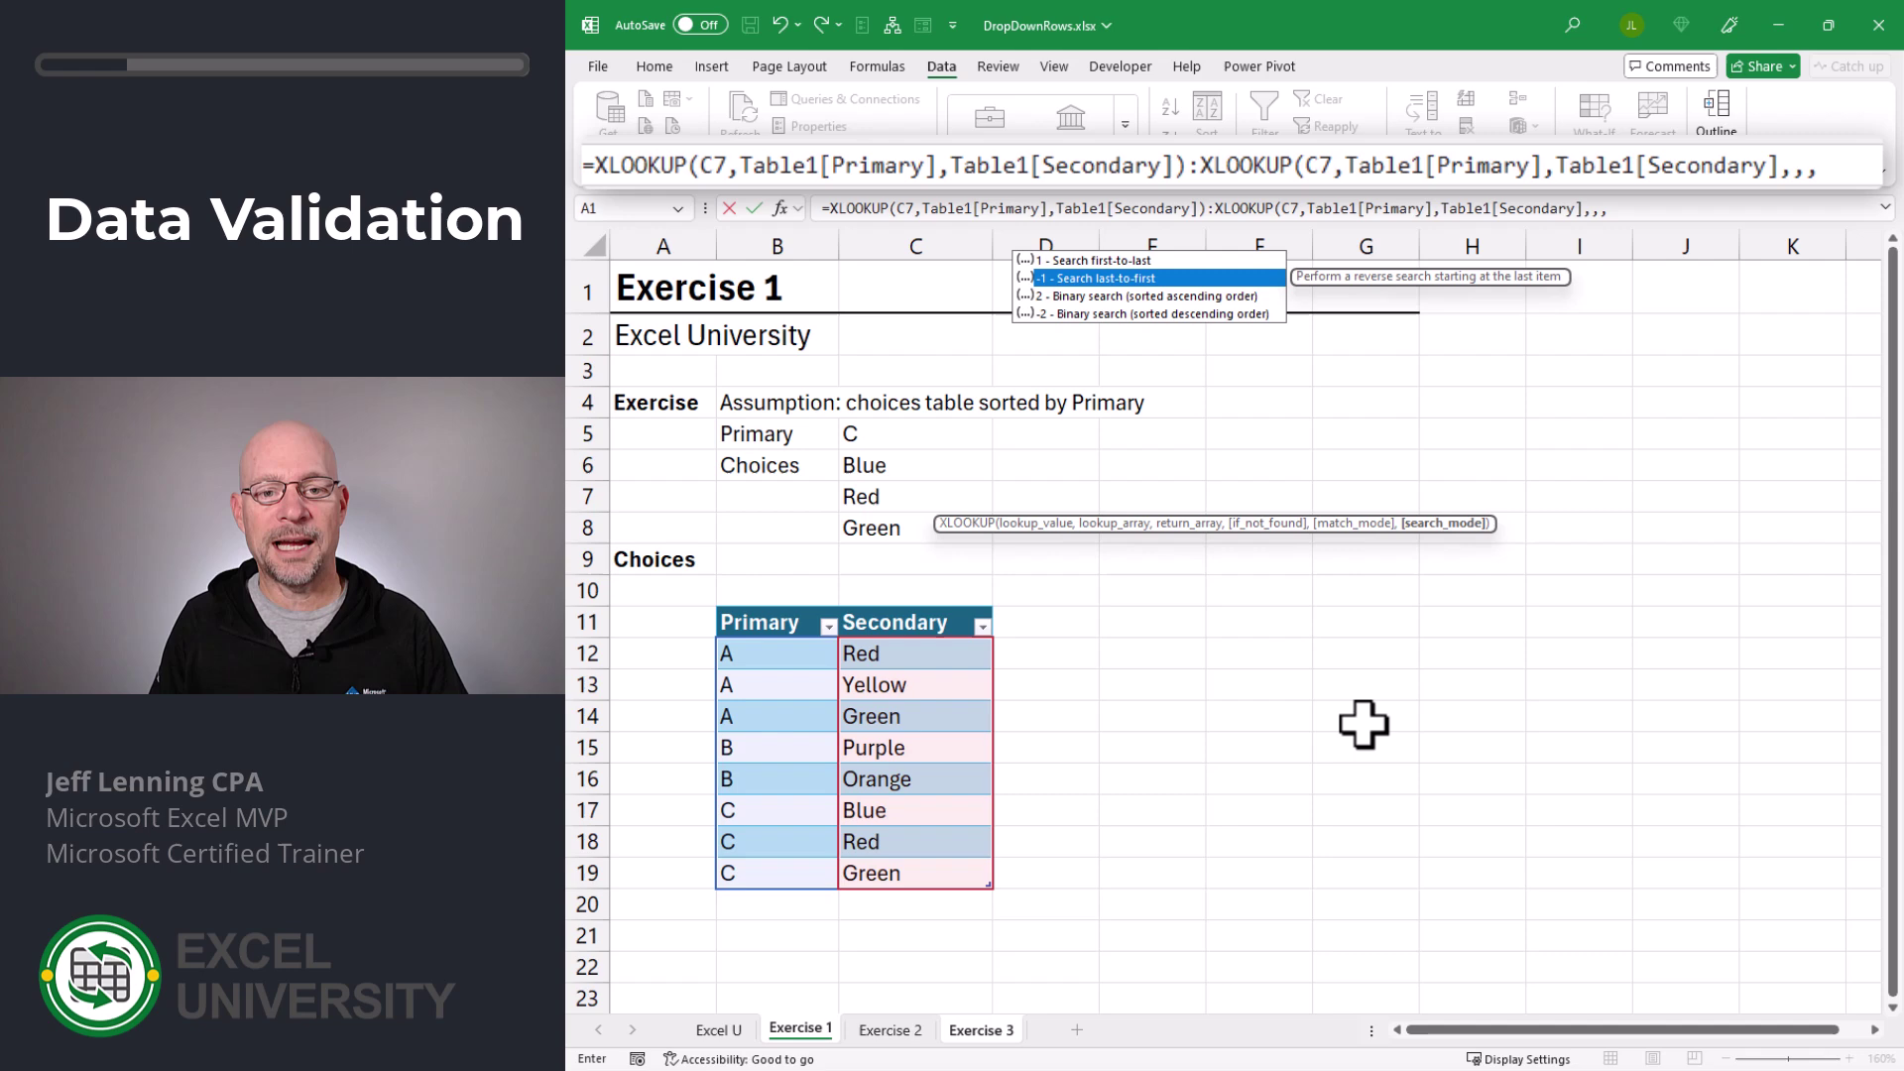
{"action": "key", "text": "Tab"}
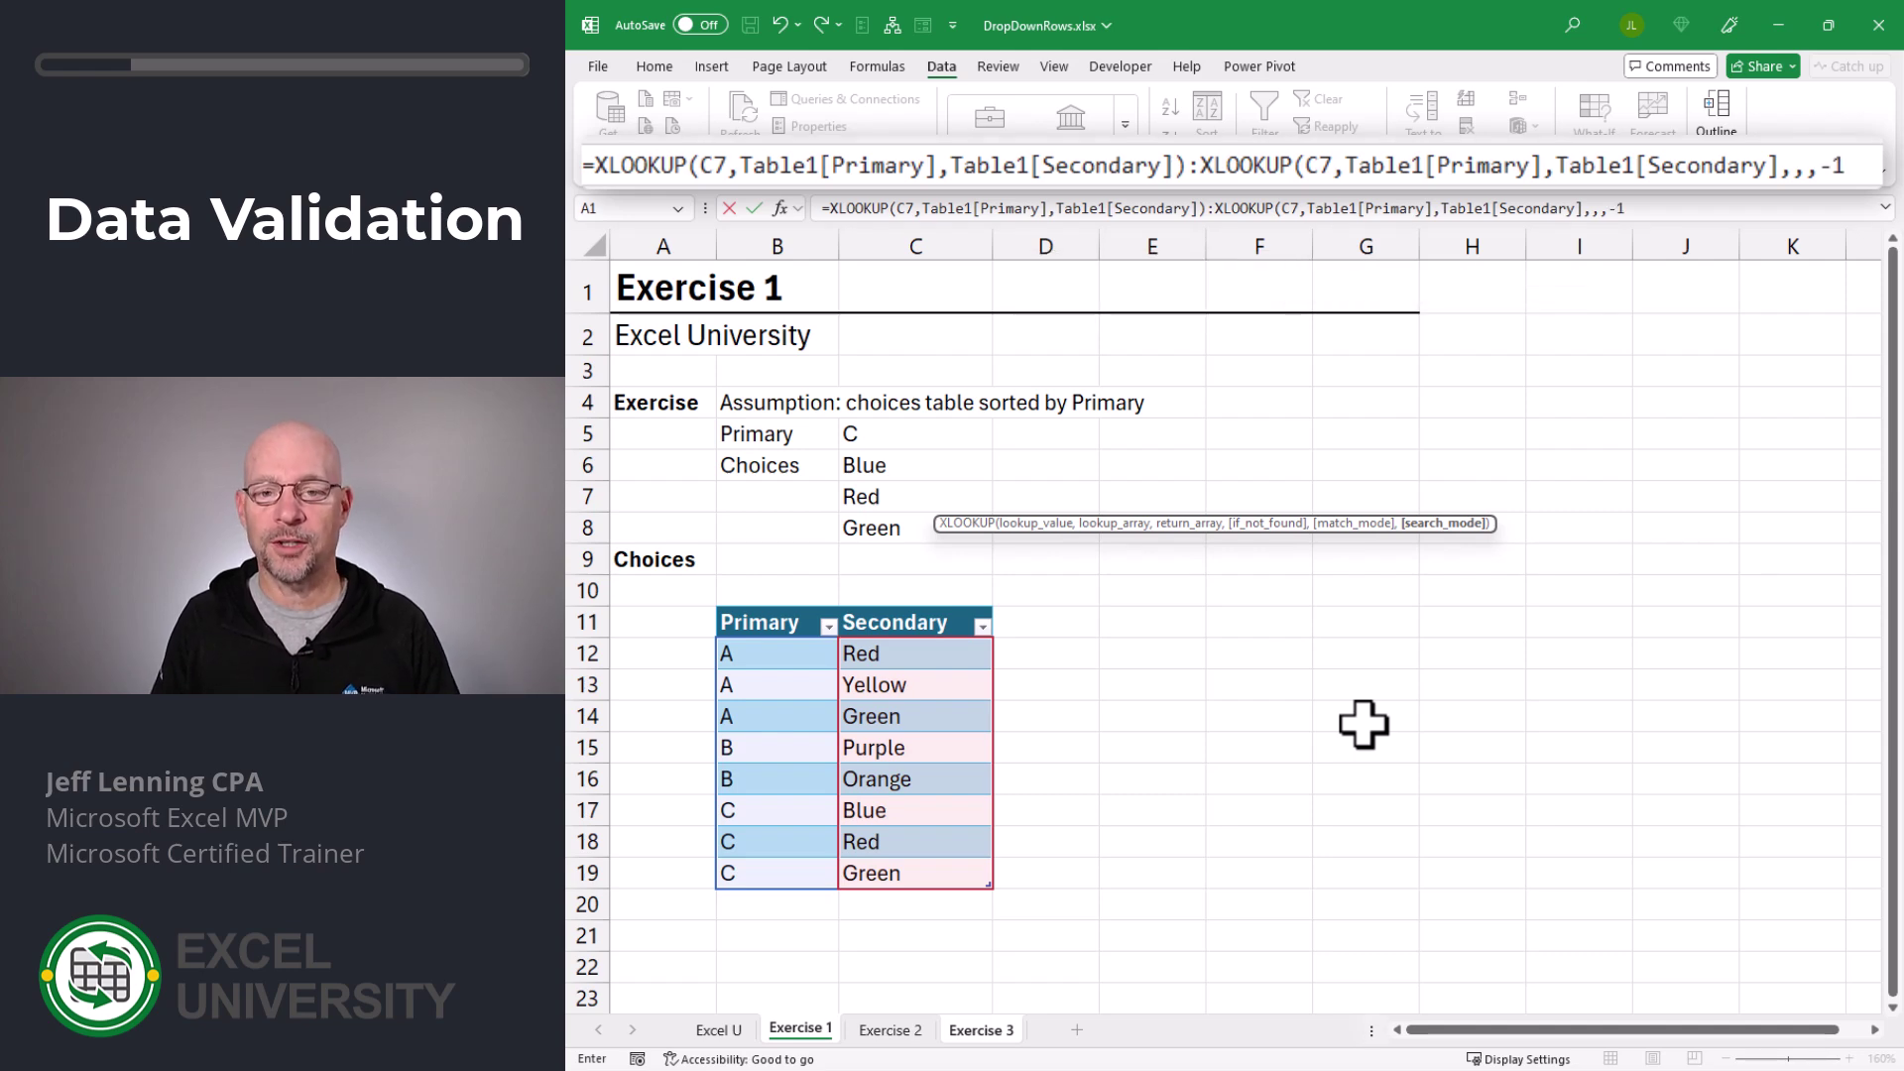
{"action": "type", "text": ")"}
{"action": "key", "text": "Return"}
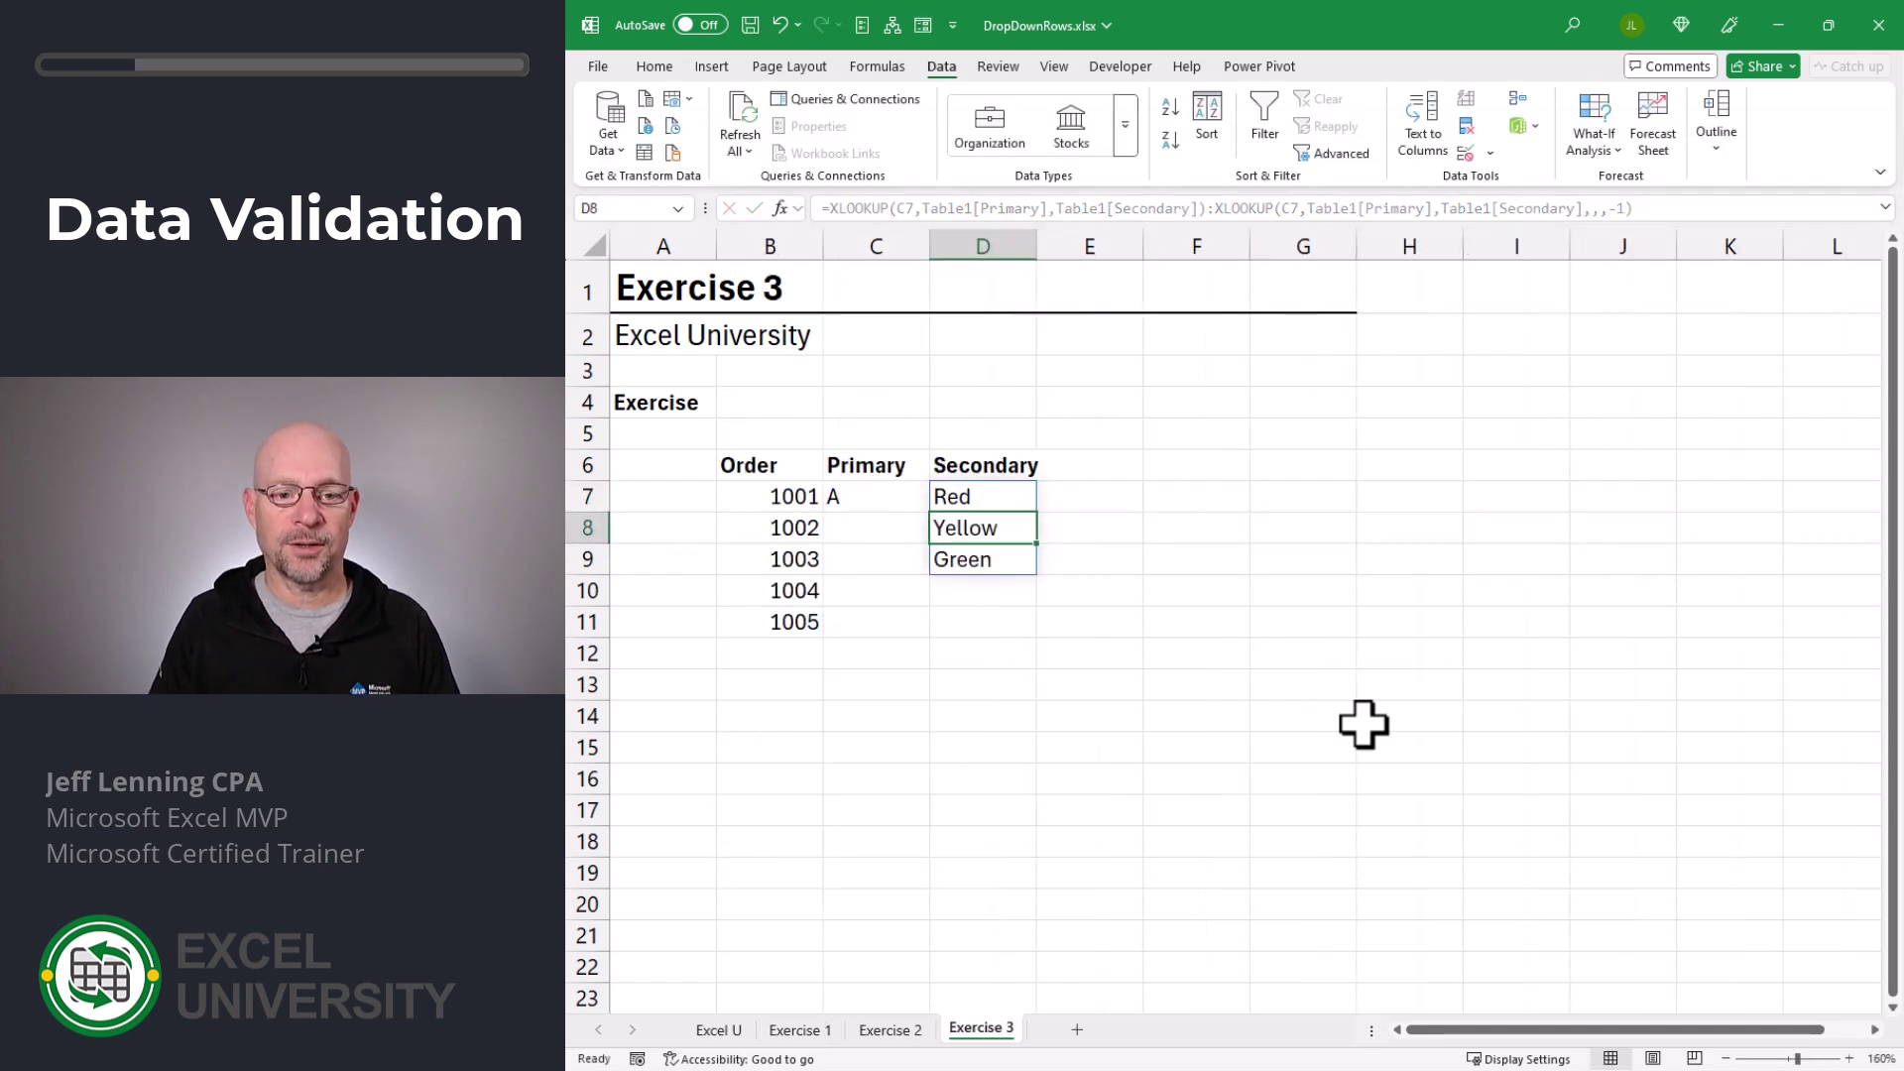
{"action": "left_click", "coordinate": [878, 497]}
{"action": "left_click", "coordinate": [985, 497]}
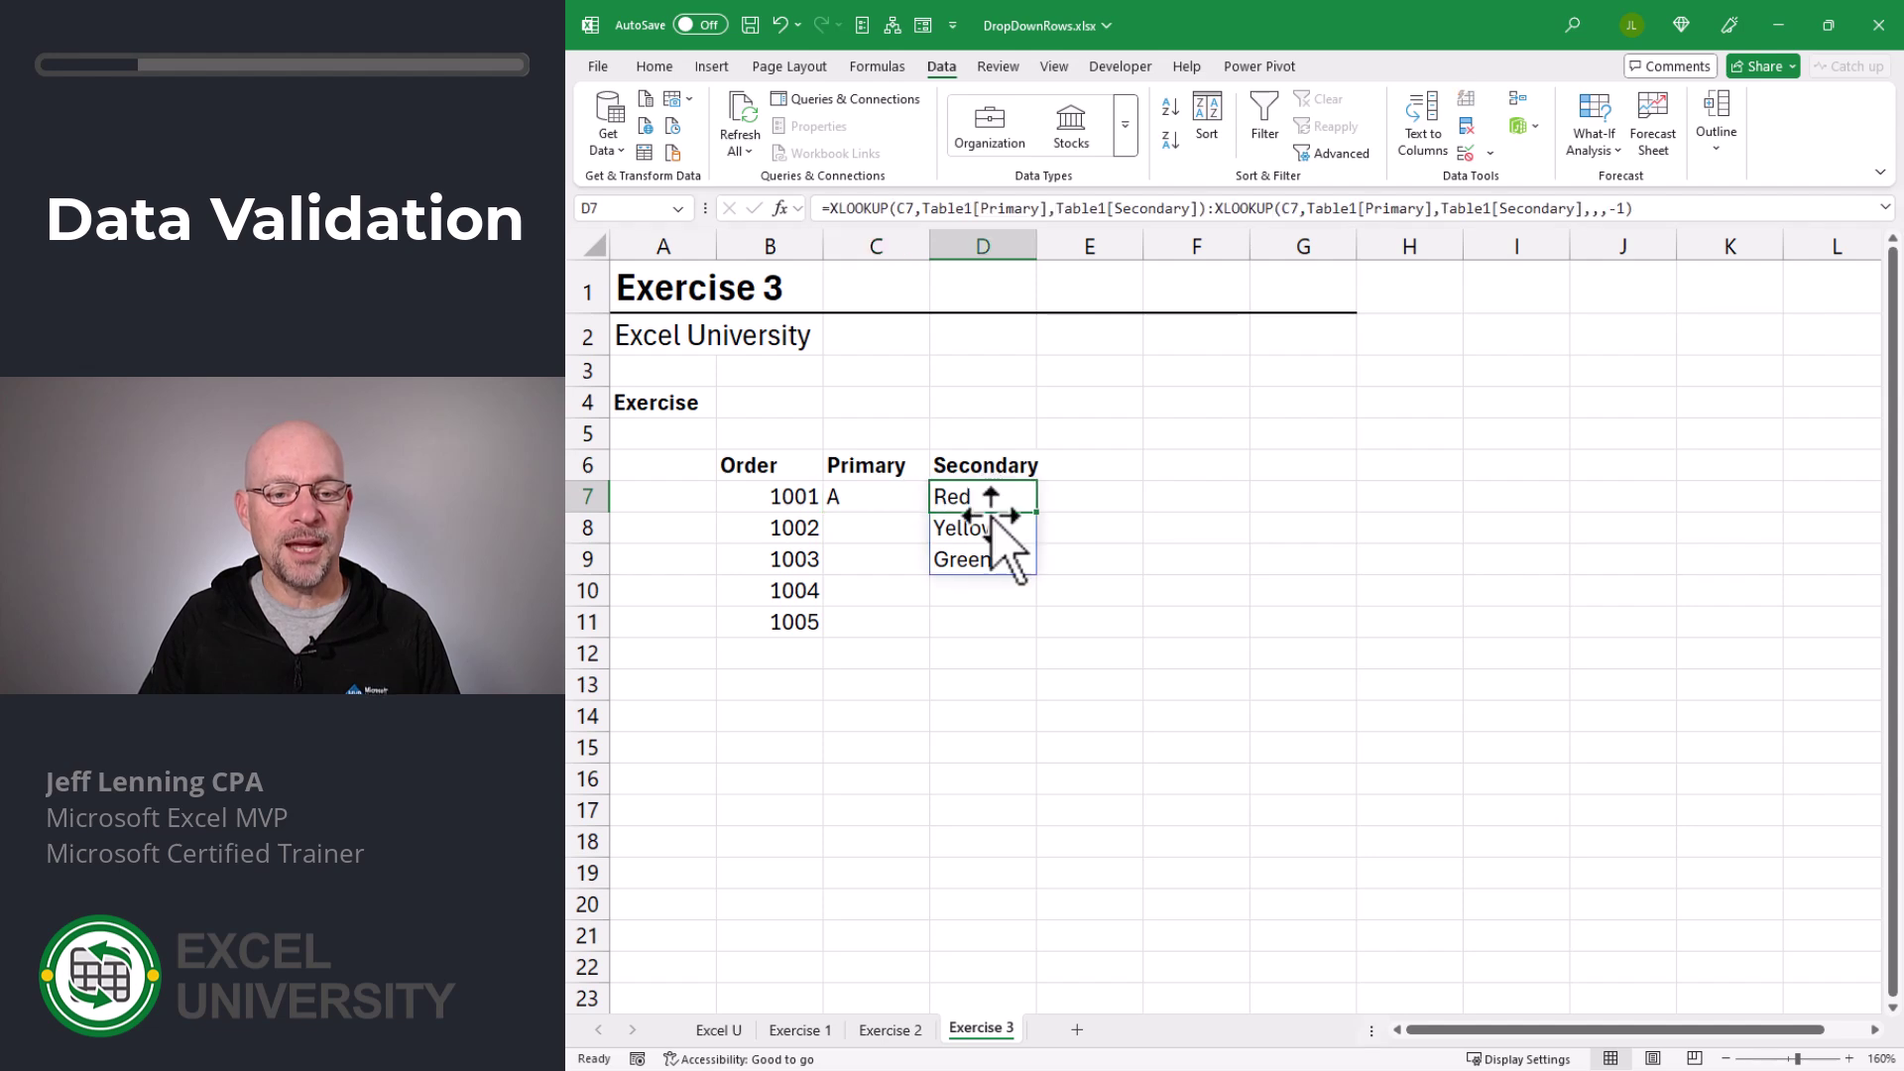
{"action": "left_click", "coordinate": [881, 495]}
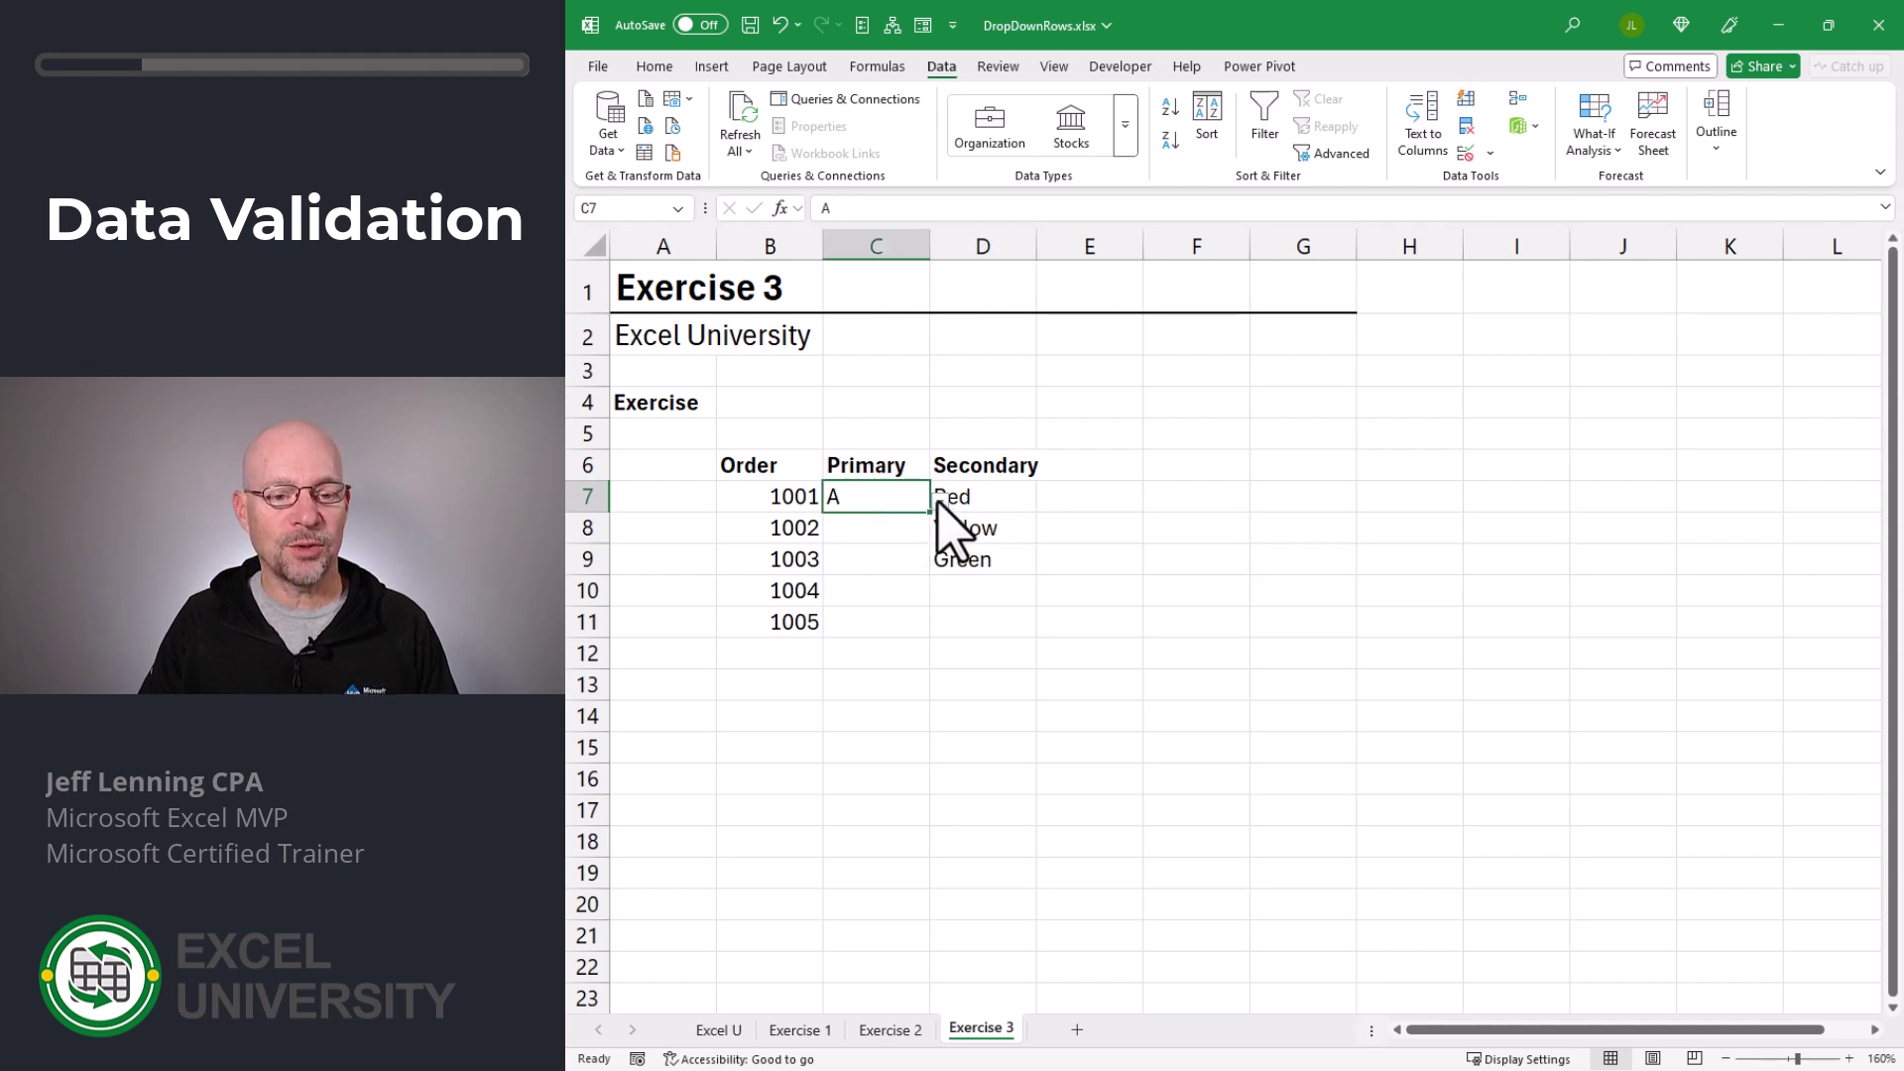
{"action": "left_click", "coordinate": [939, 500]}
{"action": "left_click", "coordinate": [854, 540]}
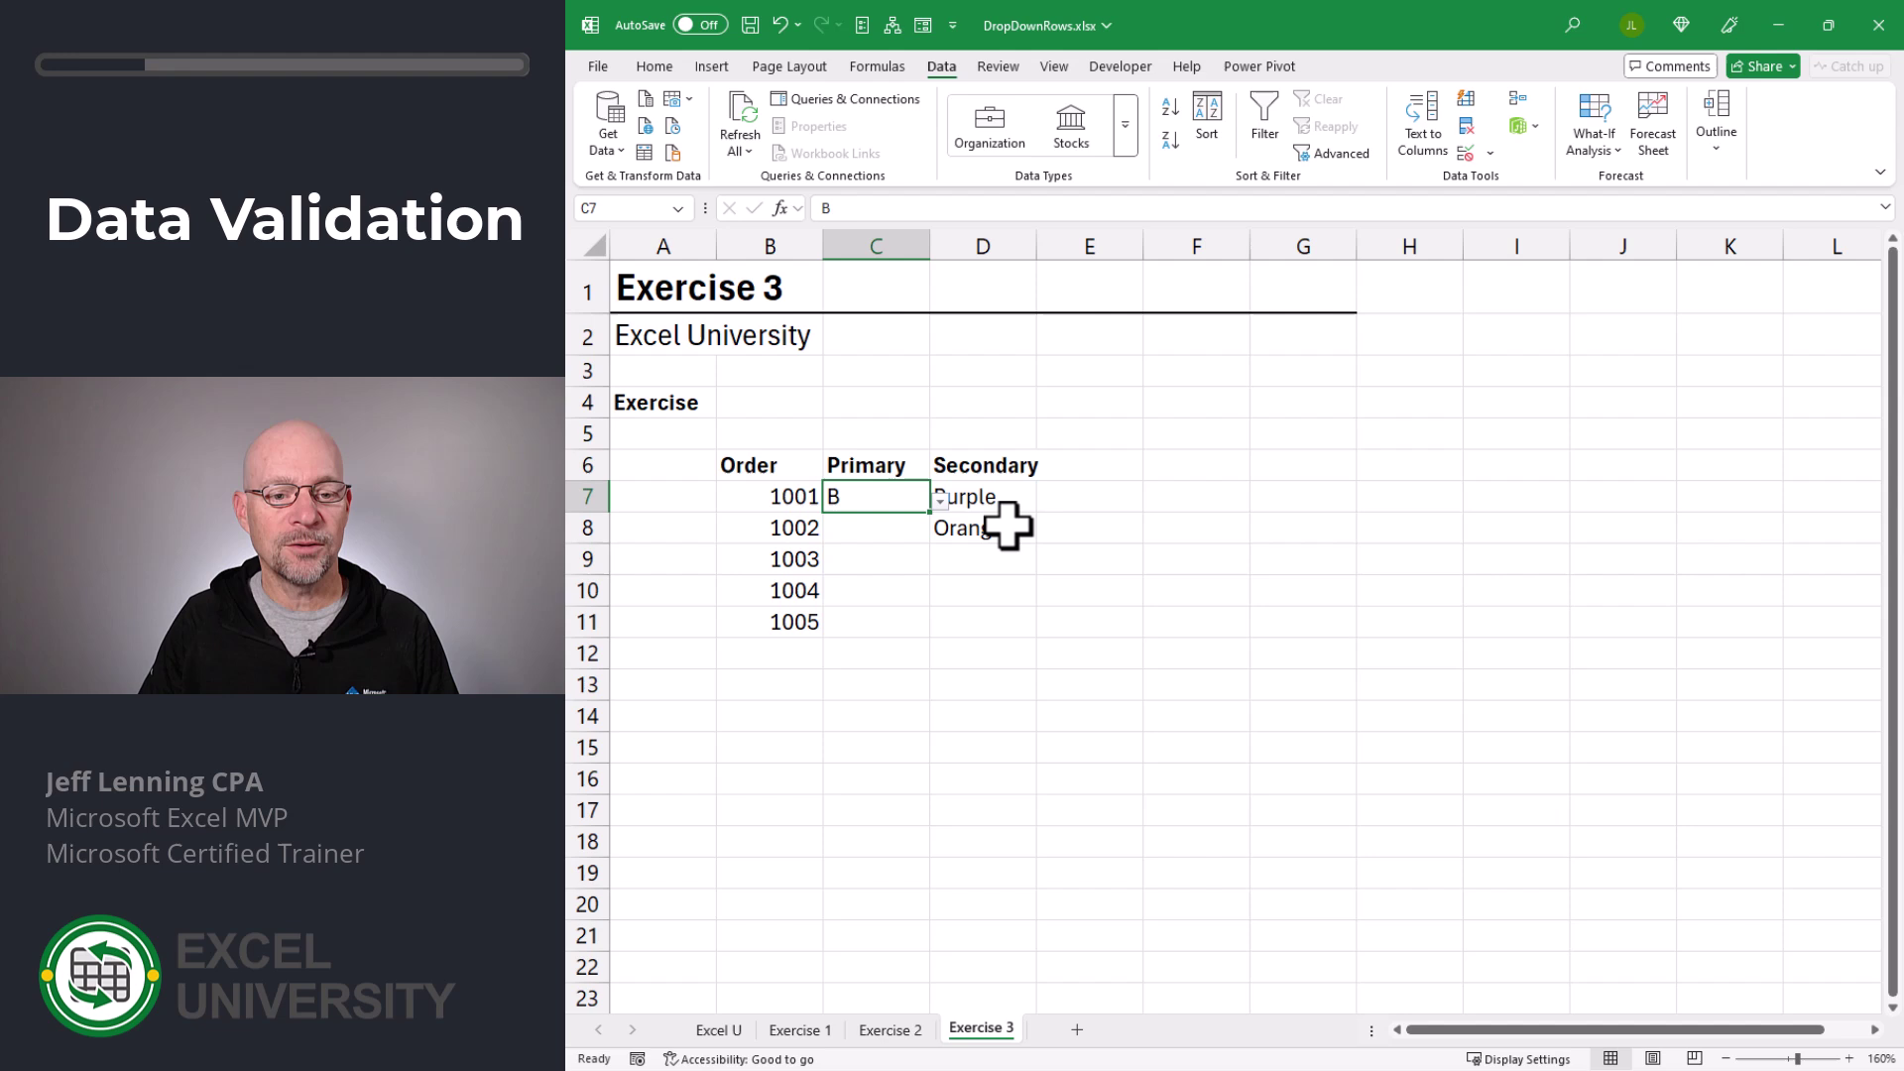
{"action": "left_click", "coordinate": [942, 502]}
{"action": "left_click", "coordinate": [882, 563]}
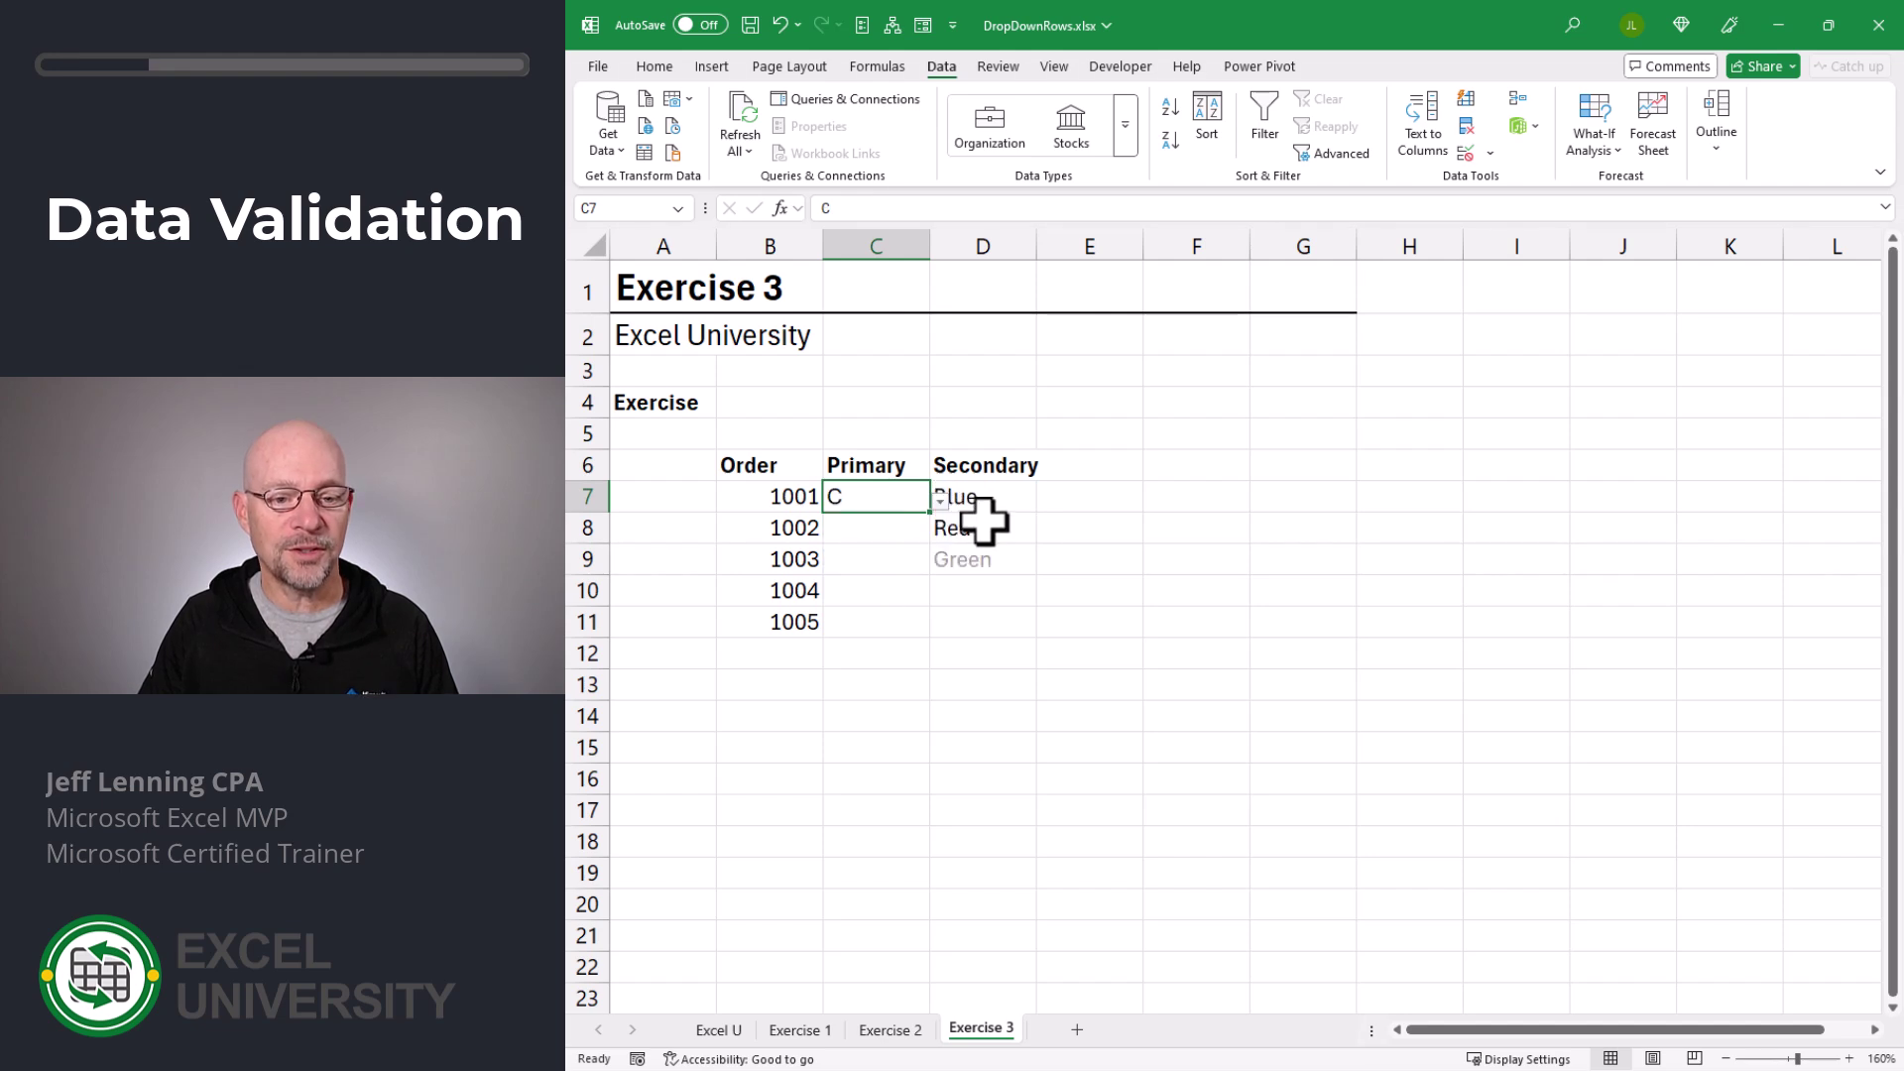
{"action": "left_click", "coordinate": [940, 502]}
{"action": "left_click", "coordinate": [865, 521]}
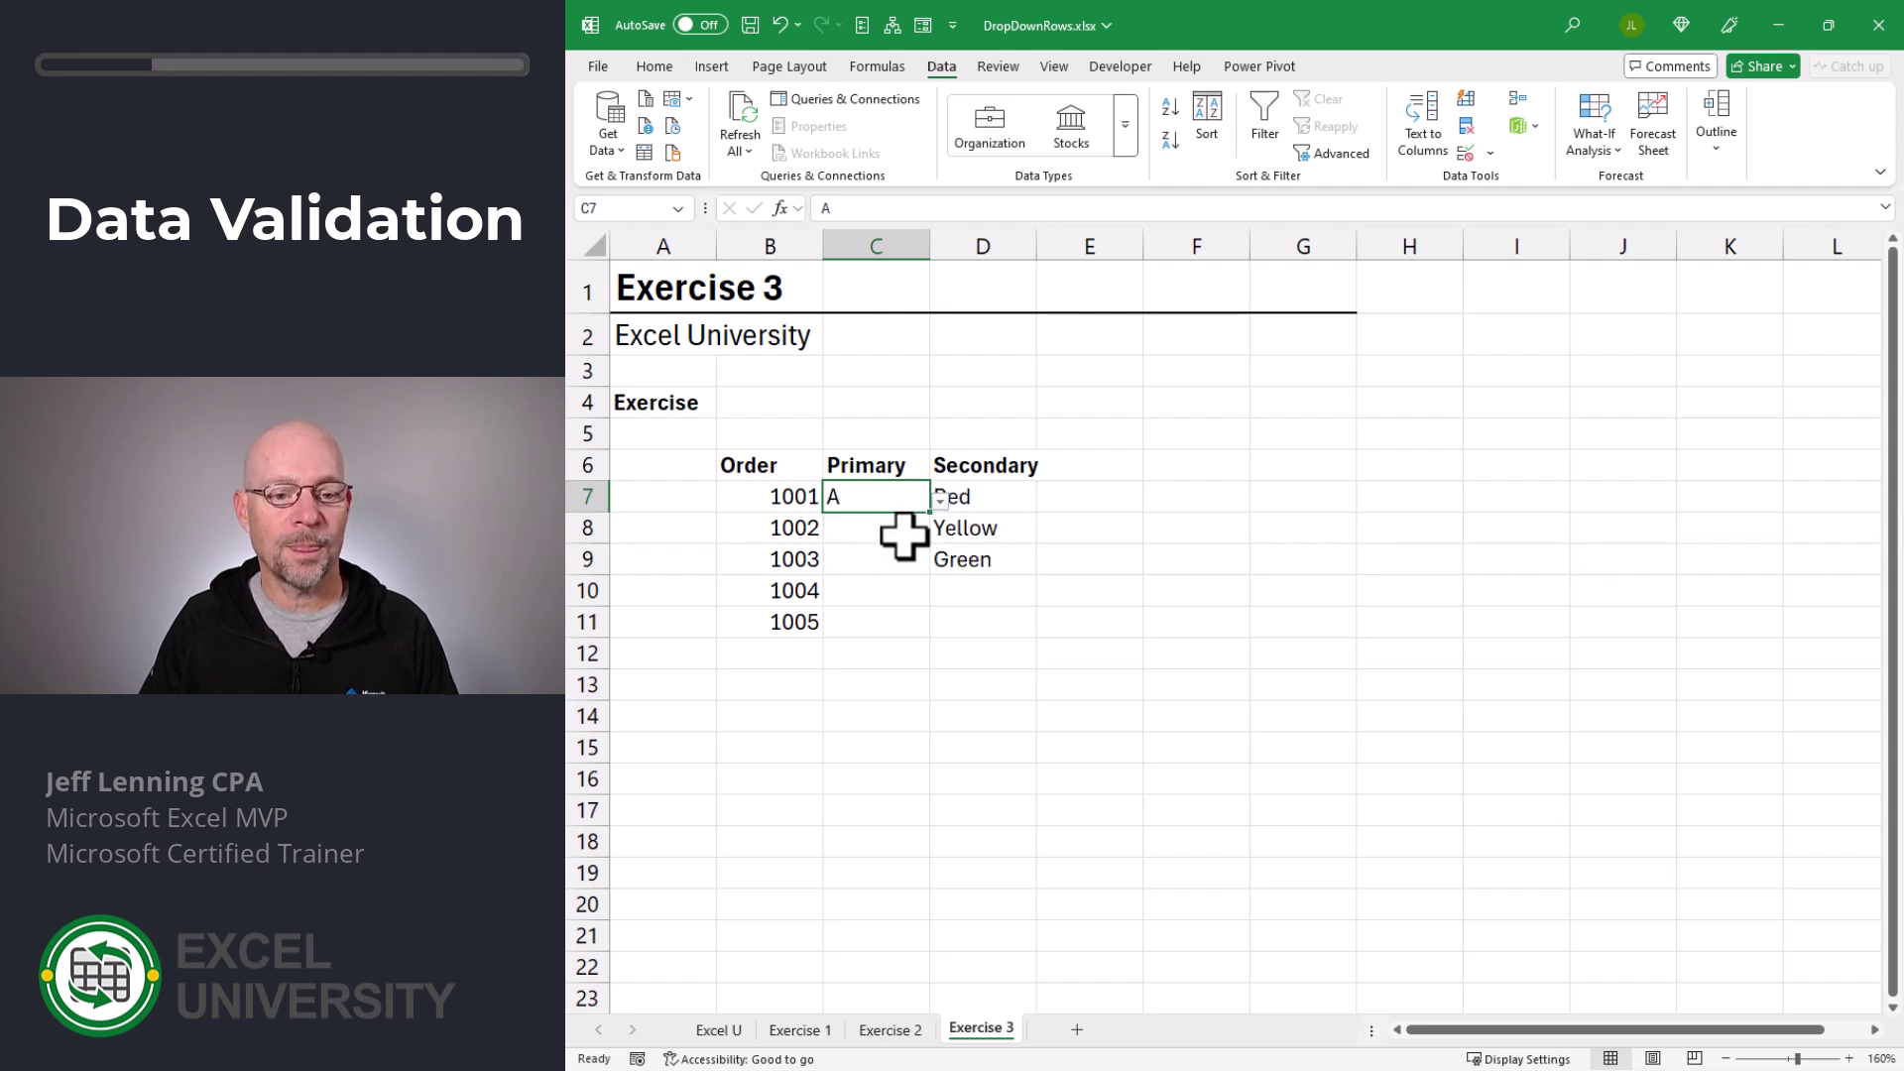
{"action": "left_click", "coordinate": [1021, 501]}
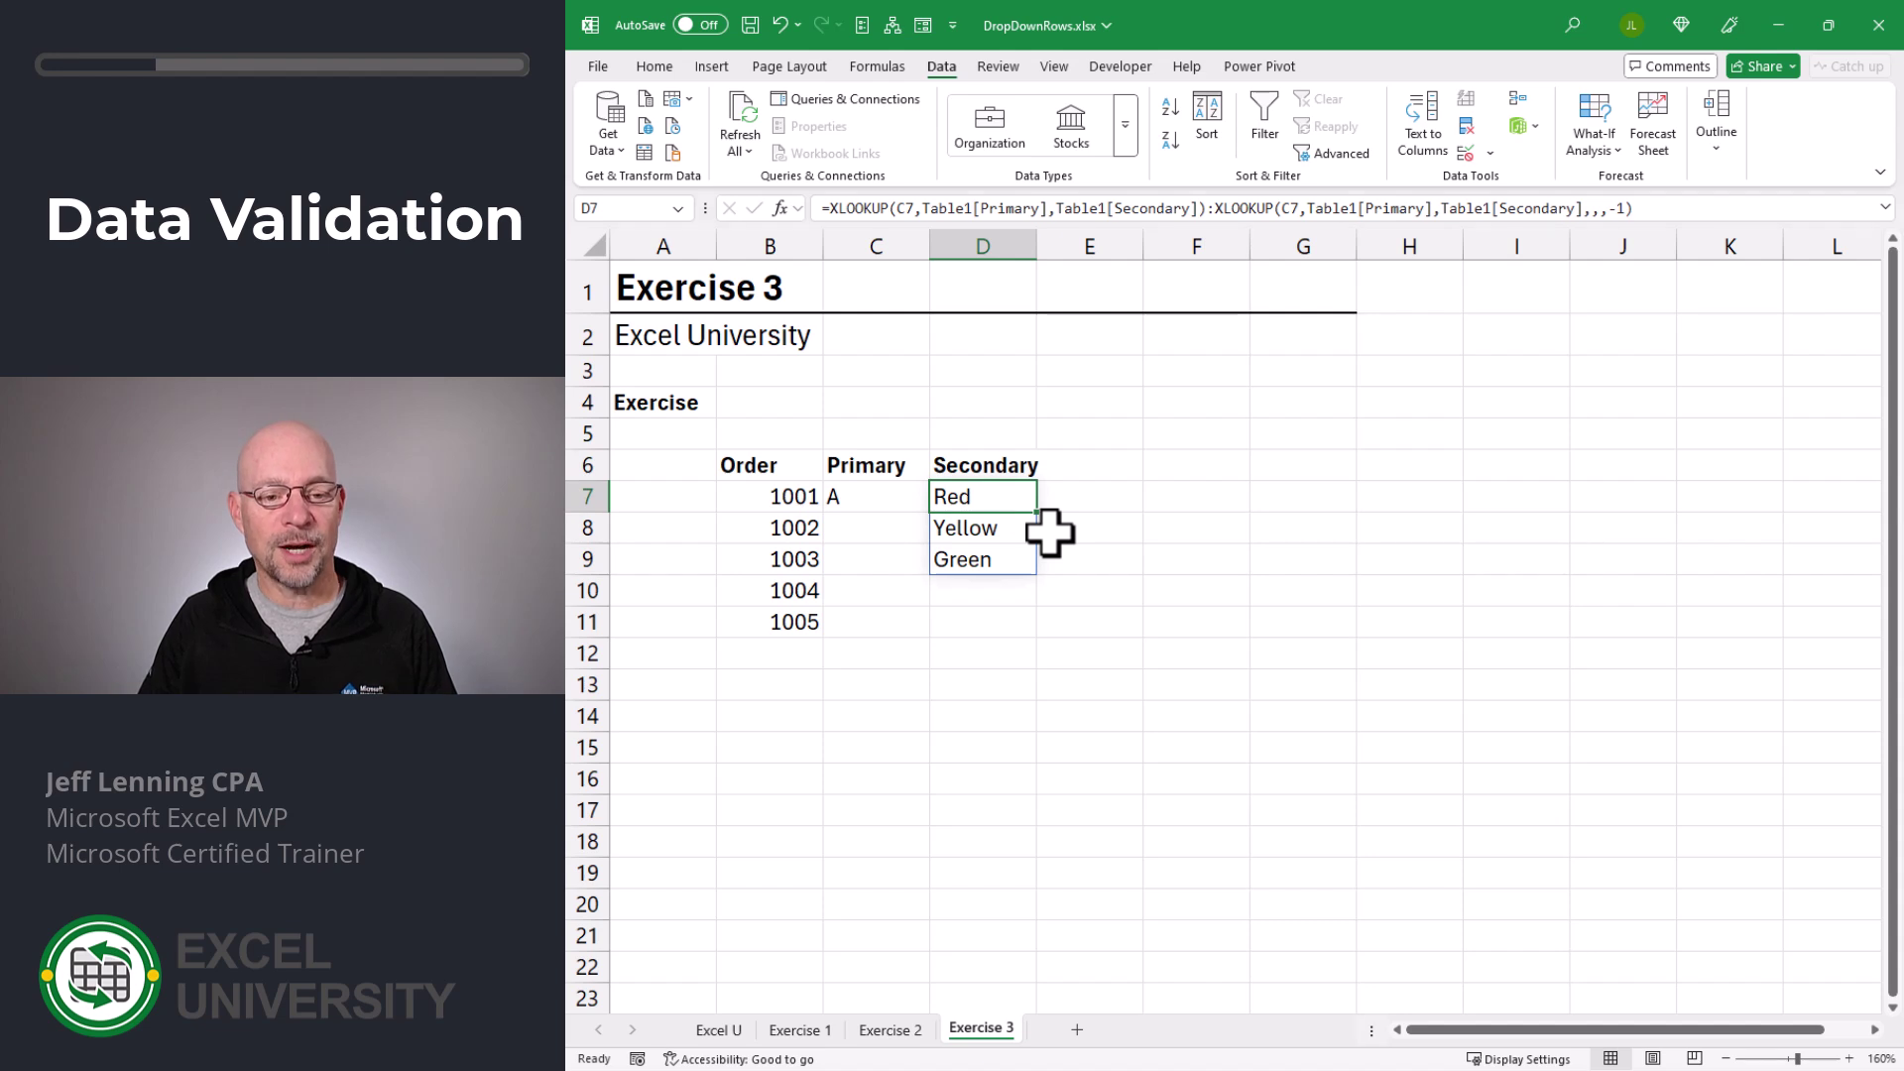
Step: Copy D7's XLOOKUP lookup formula text, then clear D7
{"action": "key", "text": "F2"}
{"action": "left_click_drag", "start_coordinate": [1180, 532], "coordinate": [917, 501]}
{"action": "key", "text": "ctrl+c"}
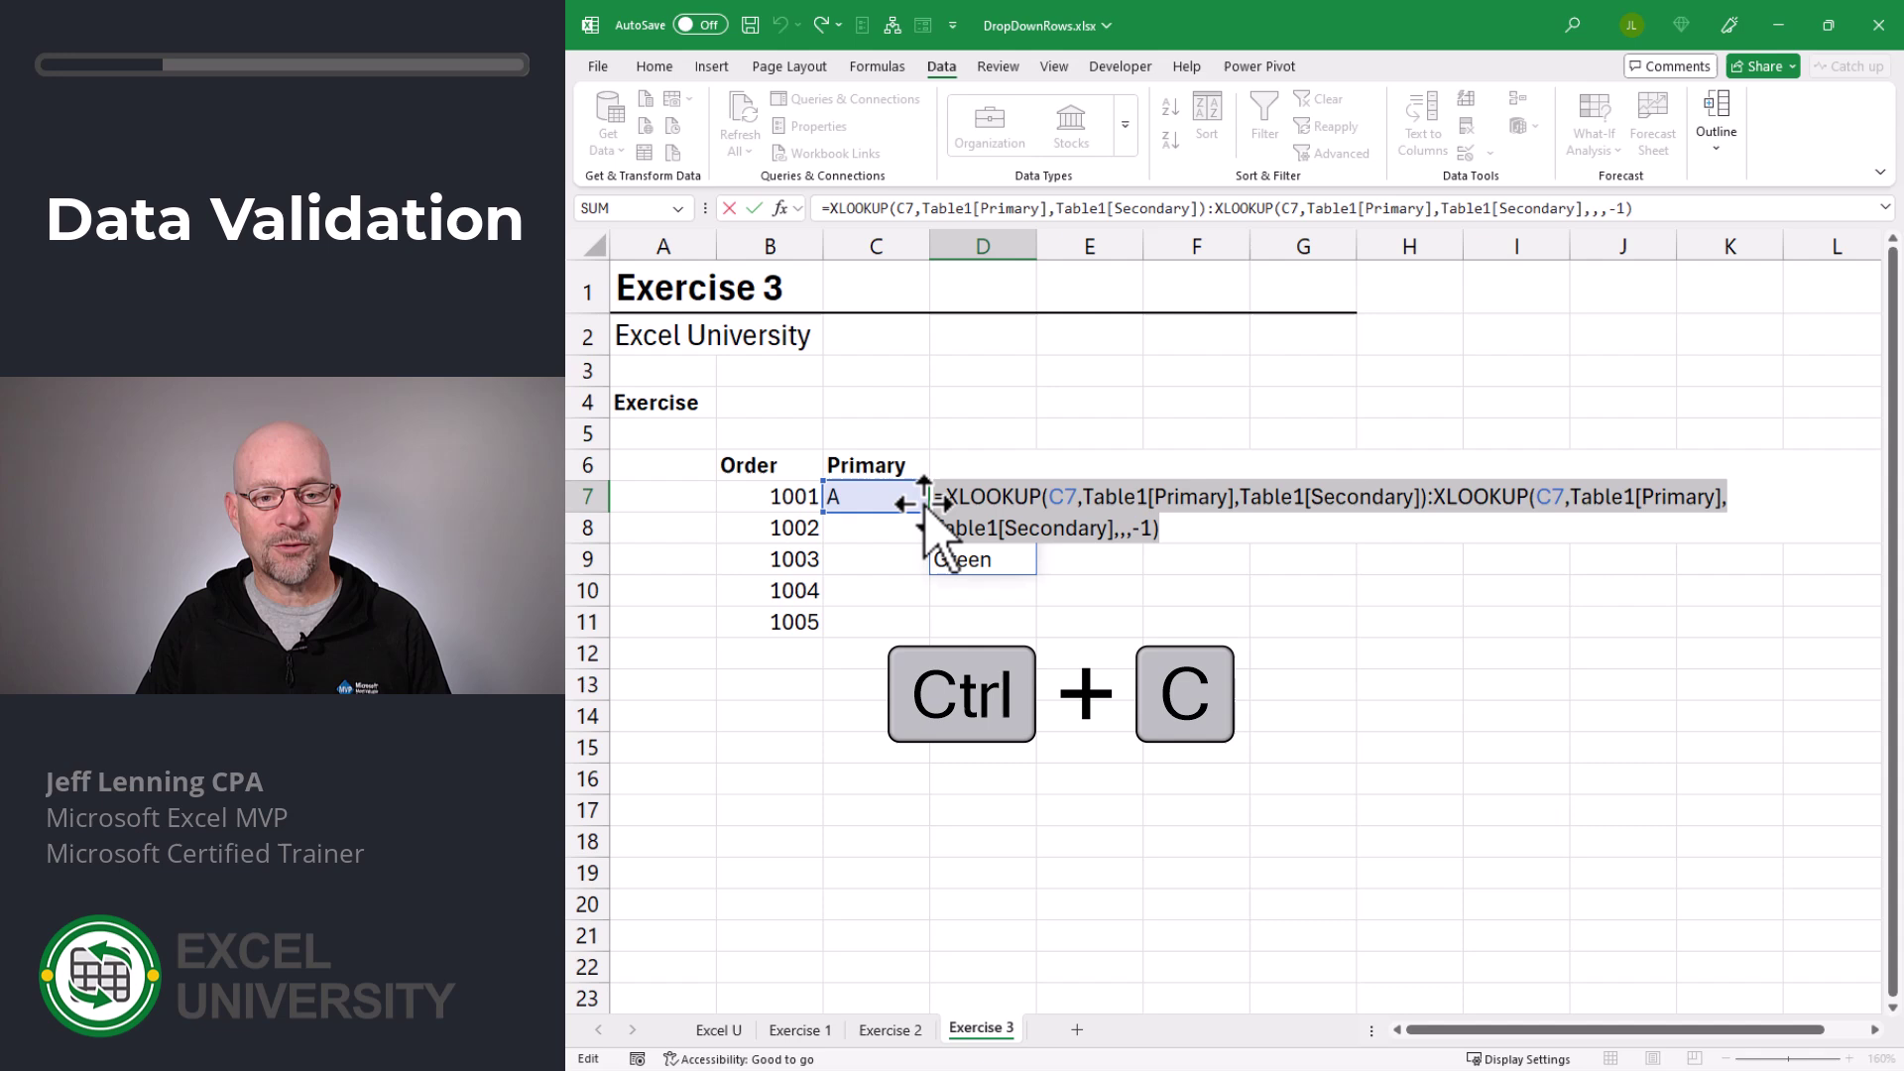
{"action": "key", "text": "Escape"}
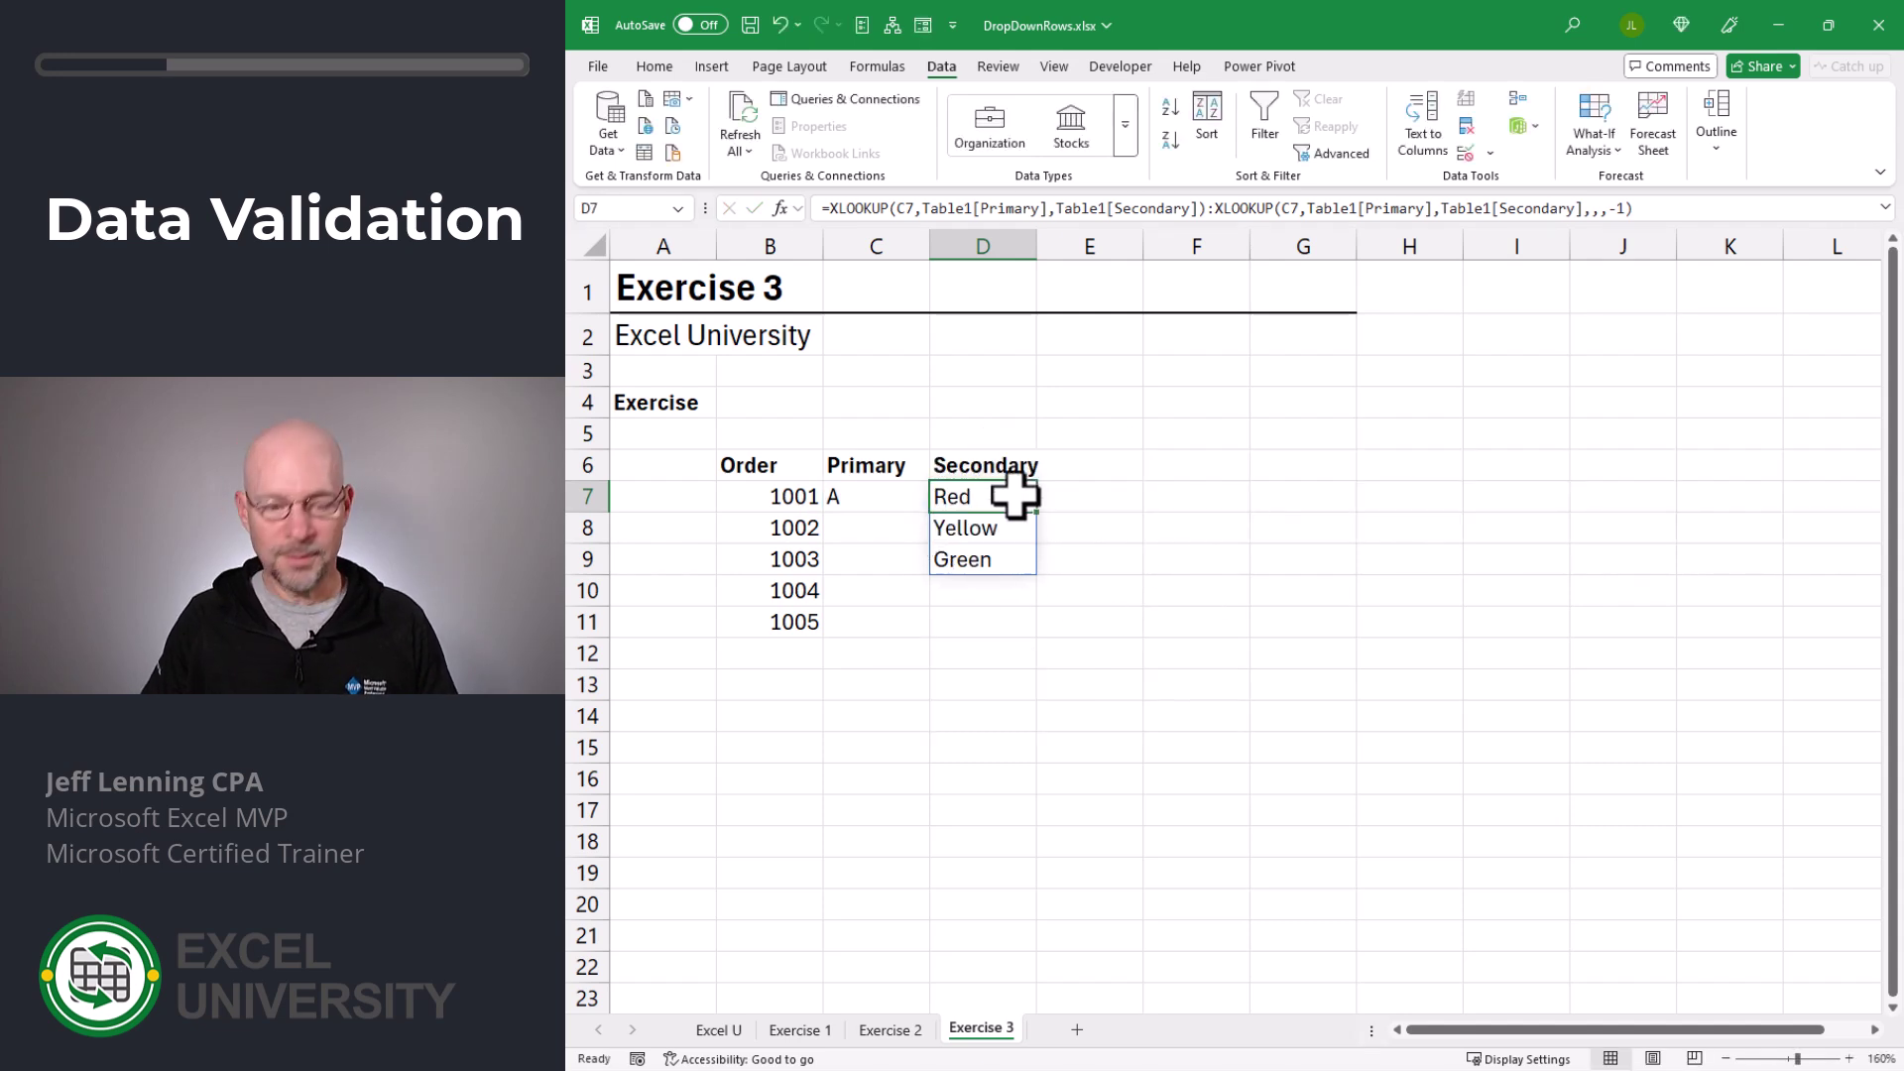
{"action": "key", "text": "Delete"}
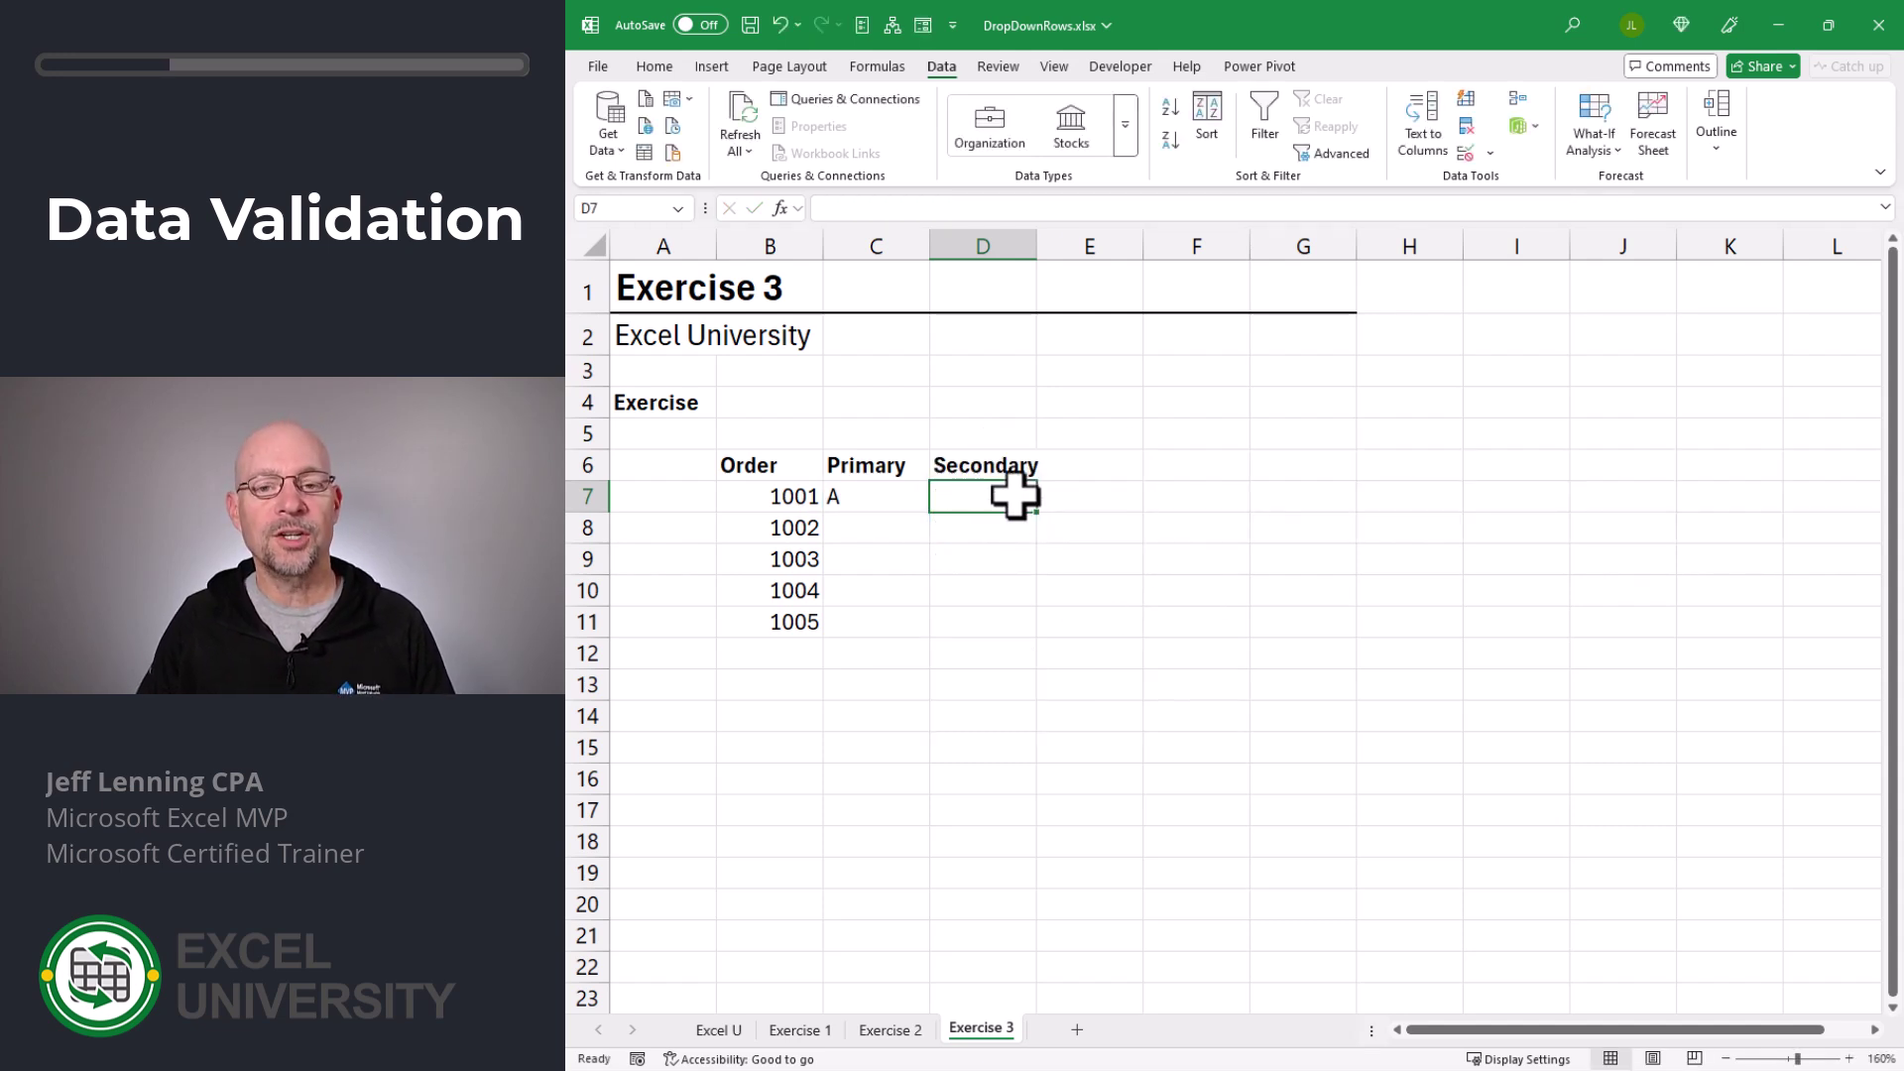
Step: Define the workbook name dd_secondary whose Refers to is the copied lookup formula
{"action": "left_click", "coordinate": [873, 65]}
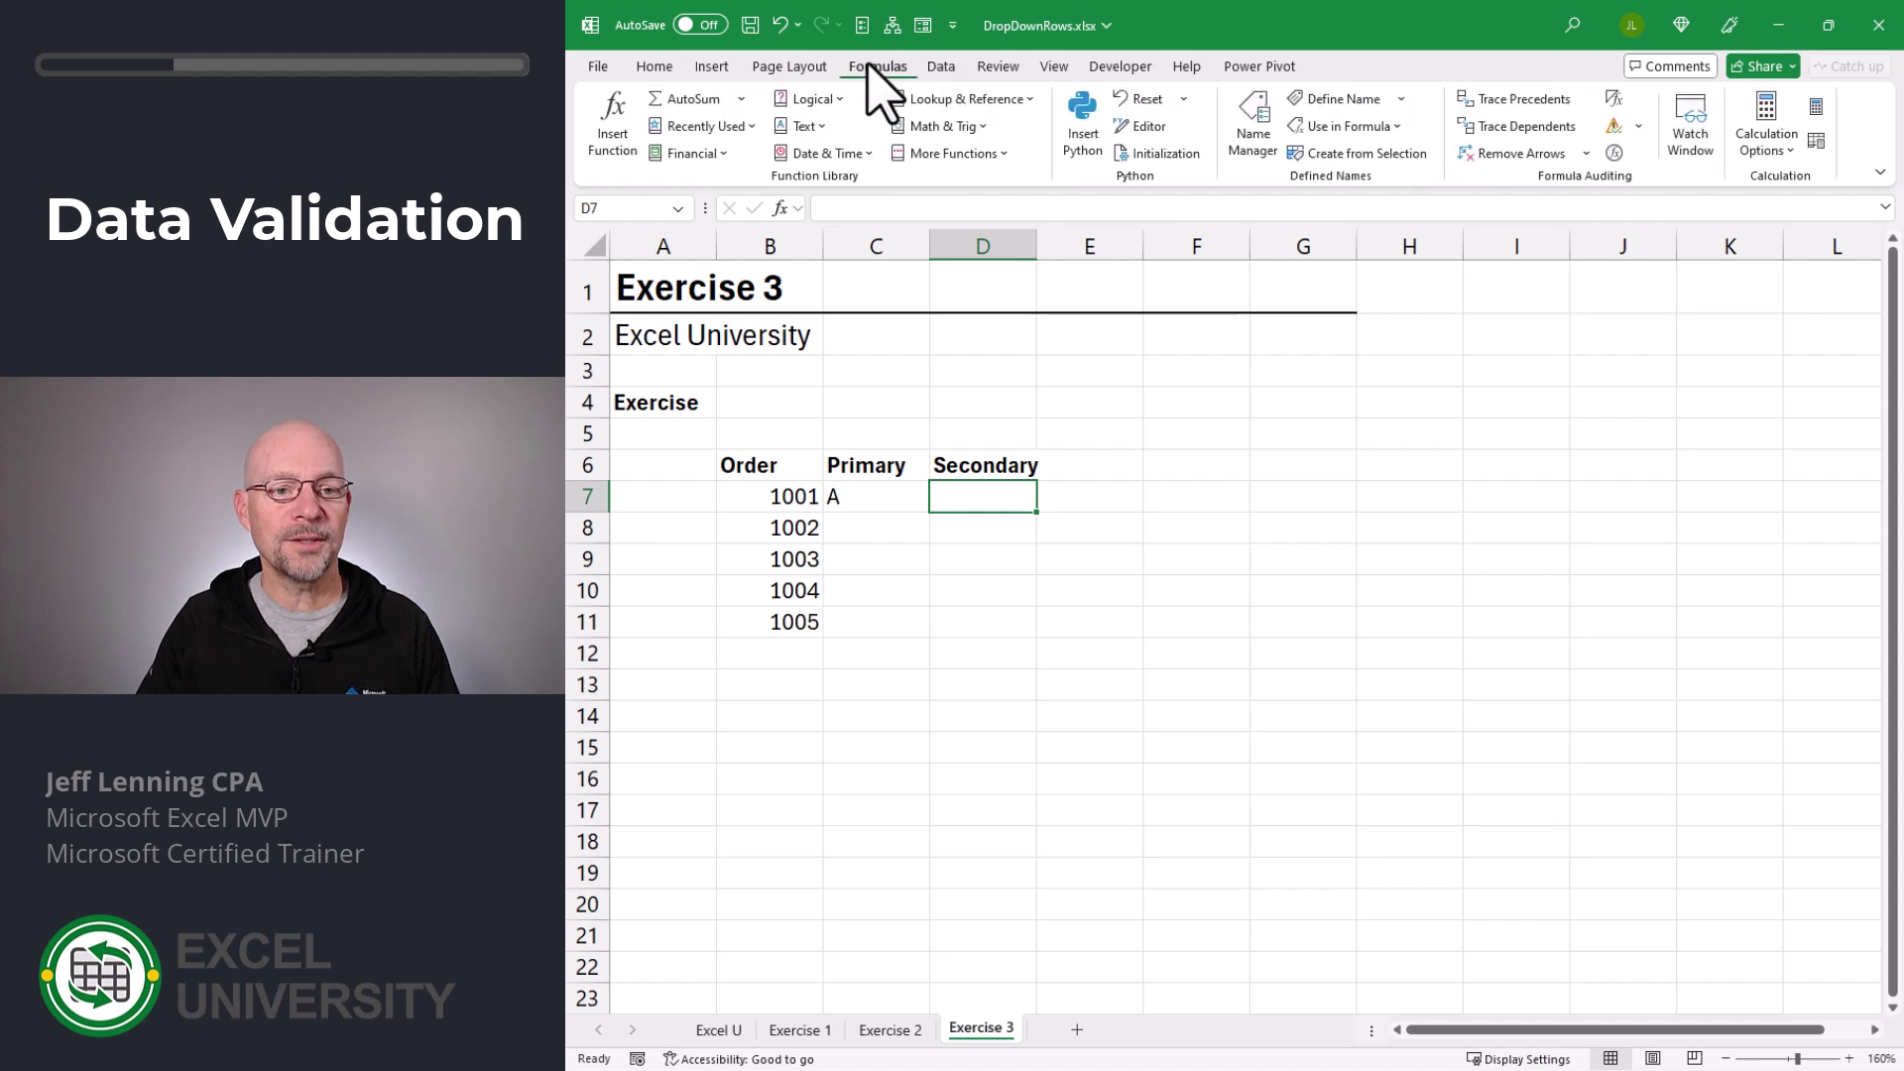
{"action": "left_click", "coordinate": [1247, 139]}
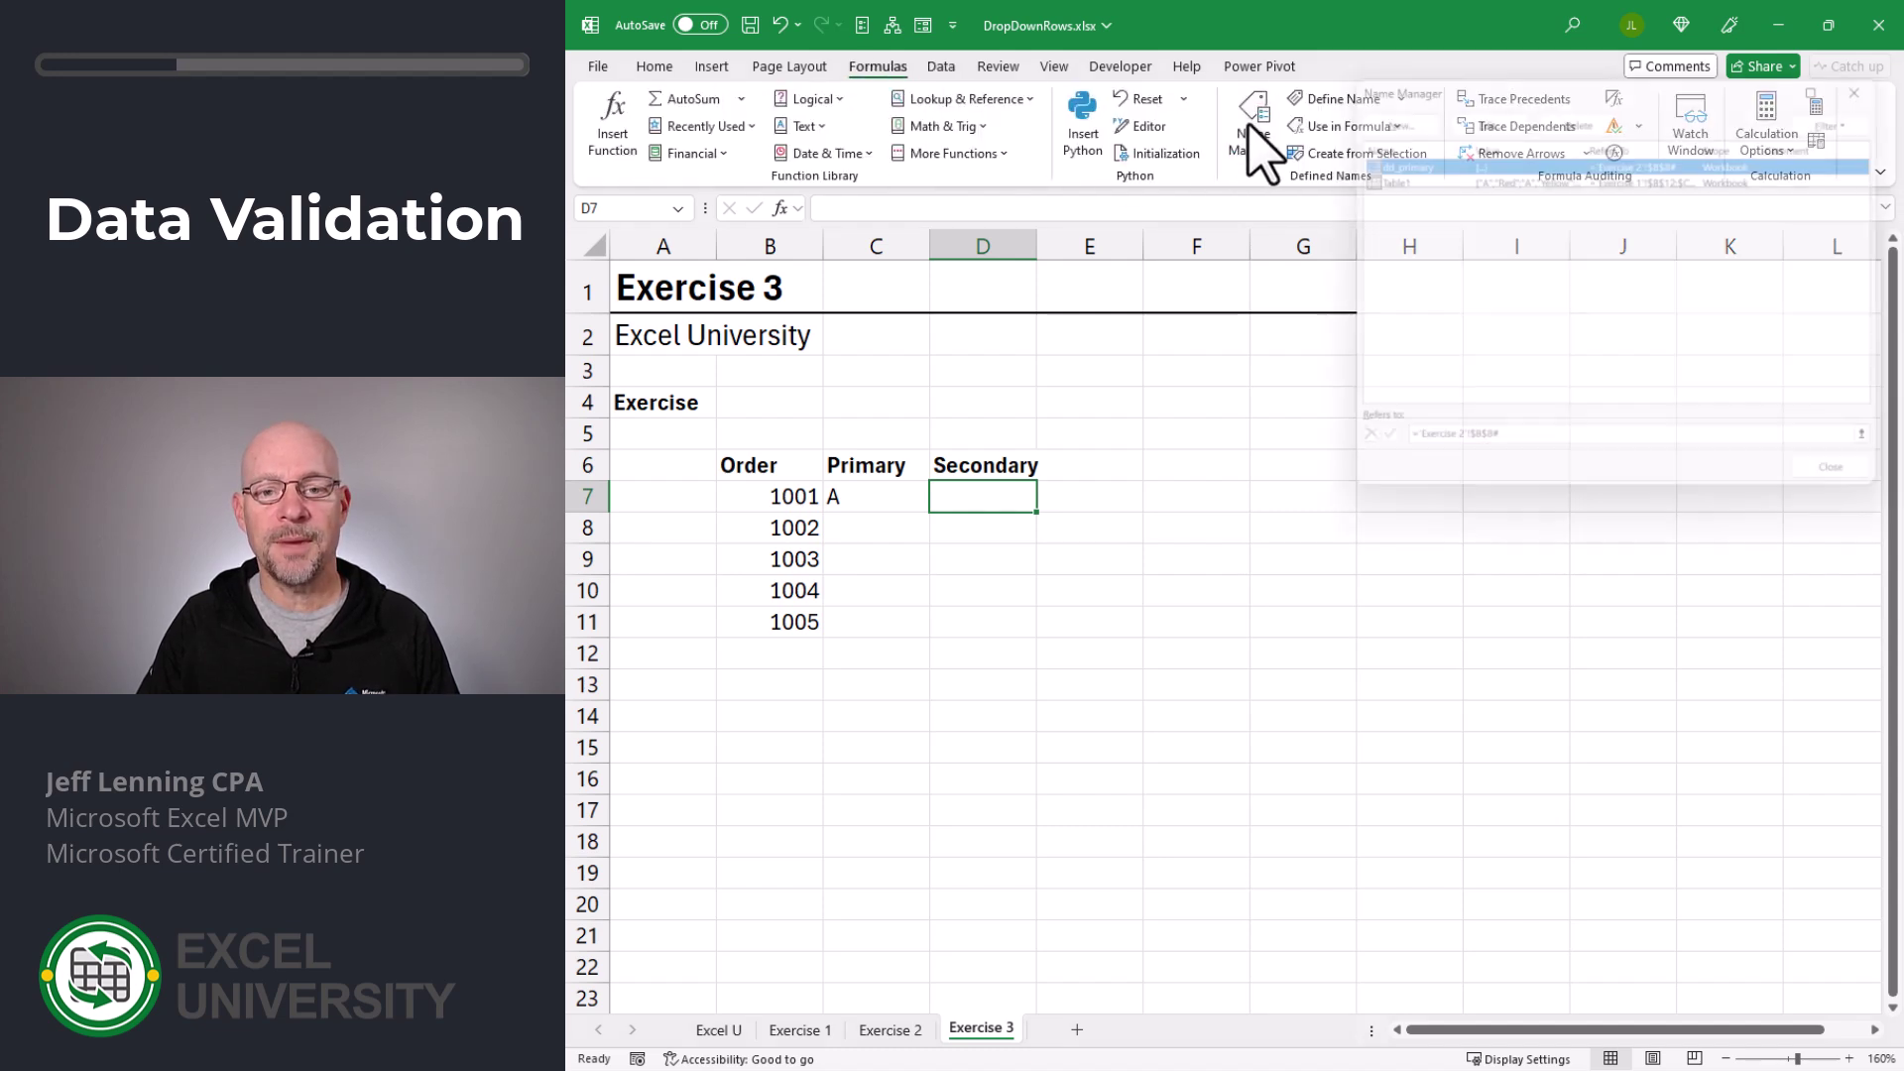
{"action": "left_click", "coordinate": [1370, 101]}
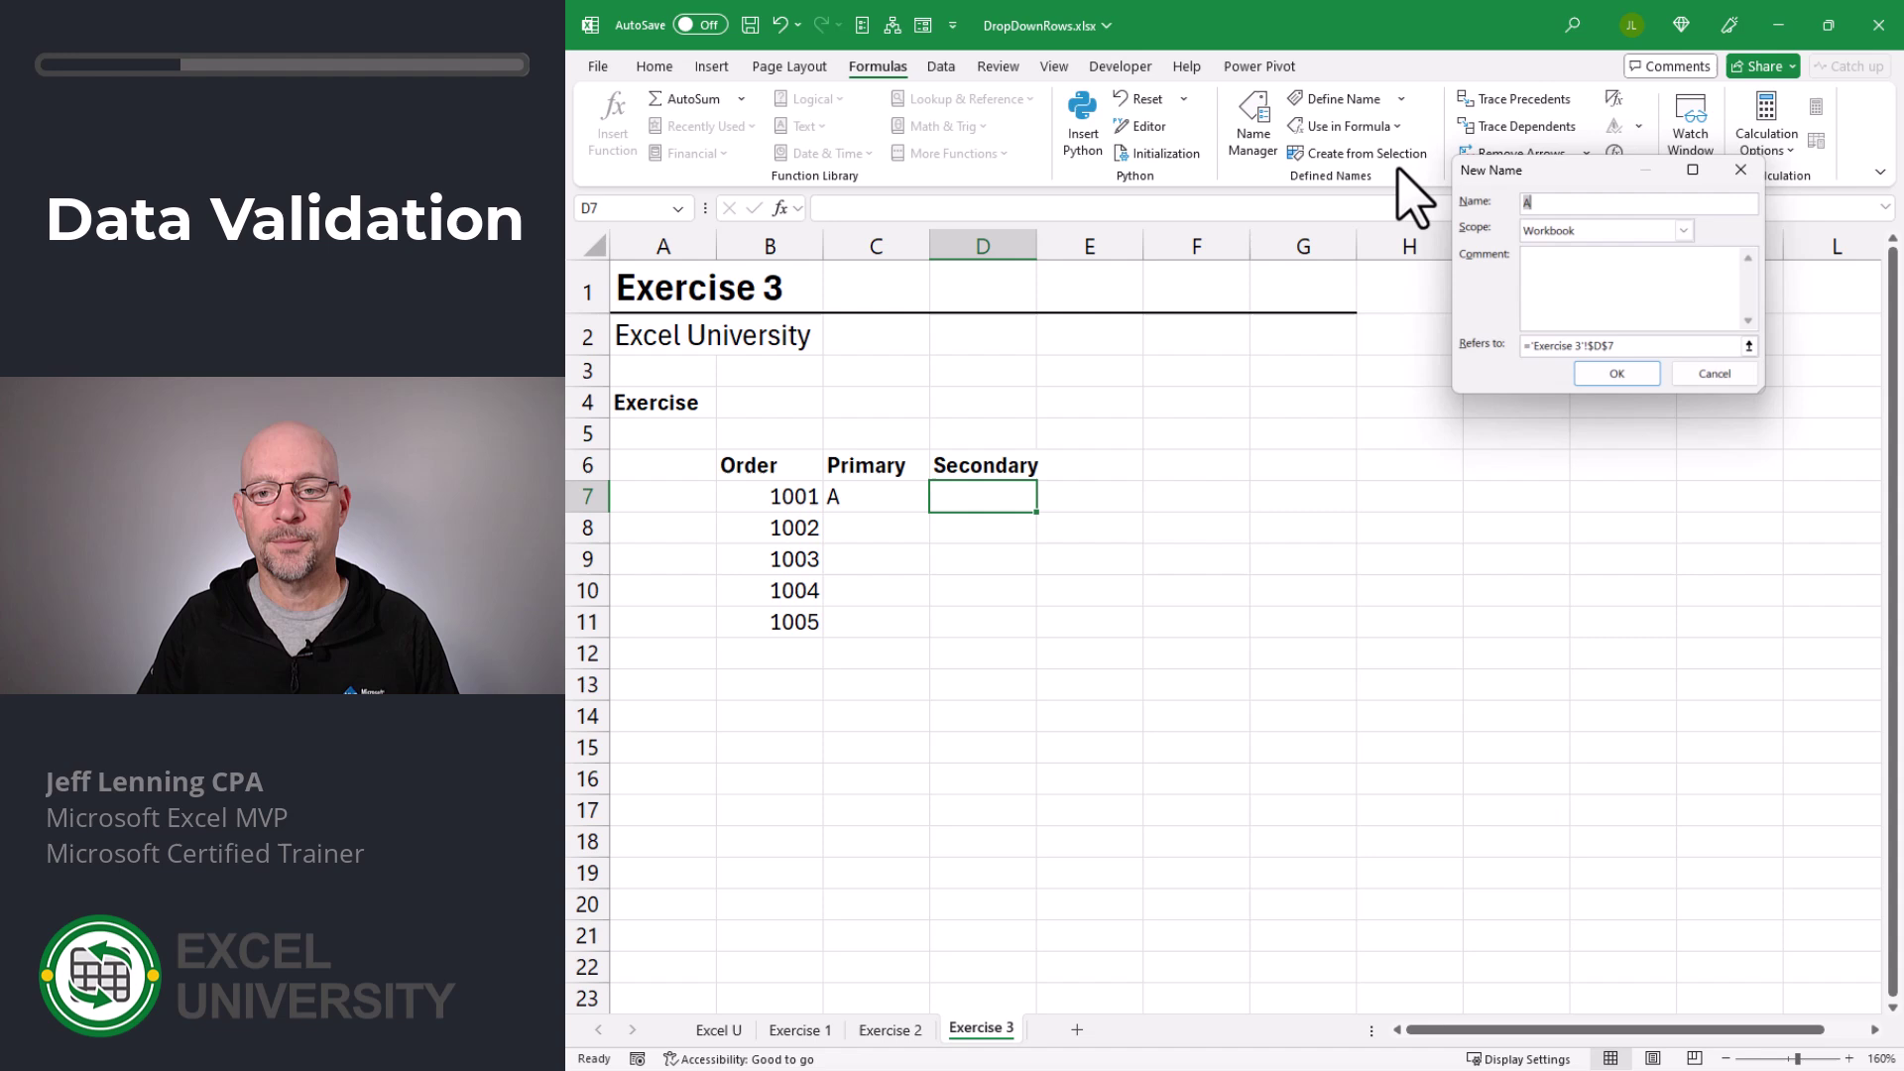
{"action": "type", "text": "dd_secondary"}
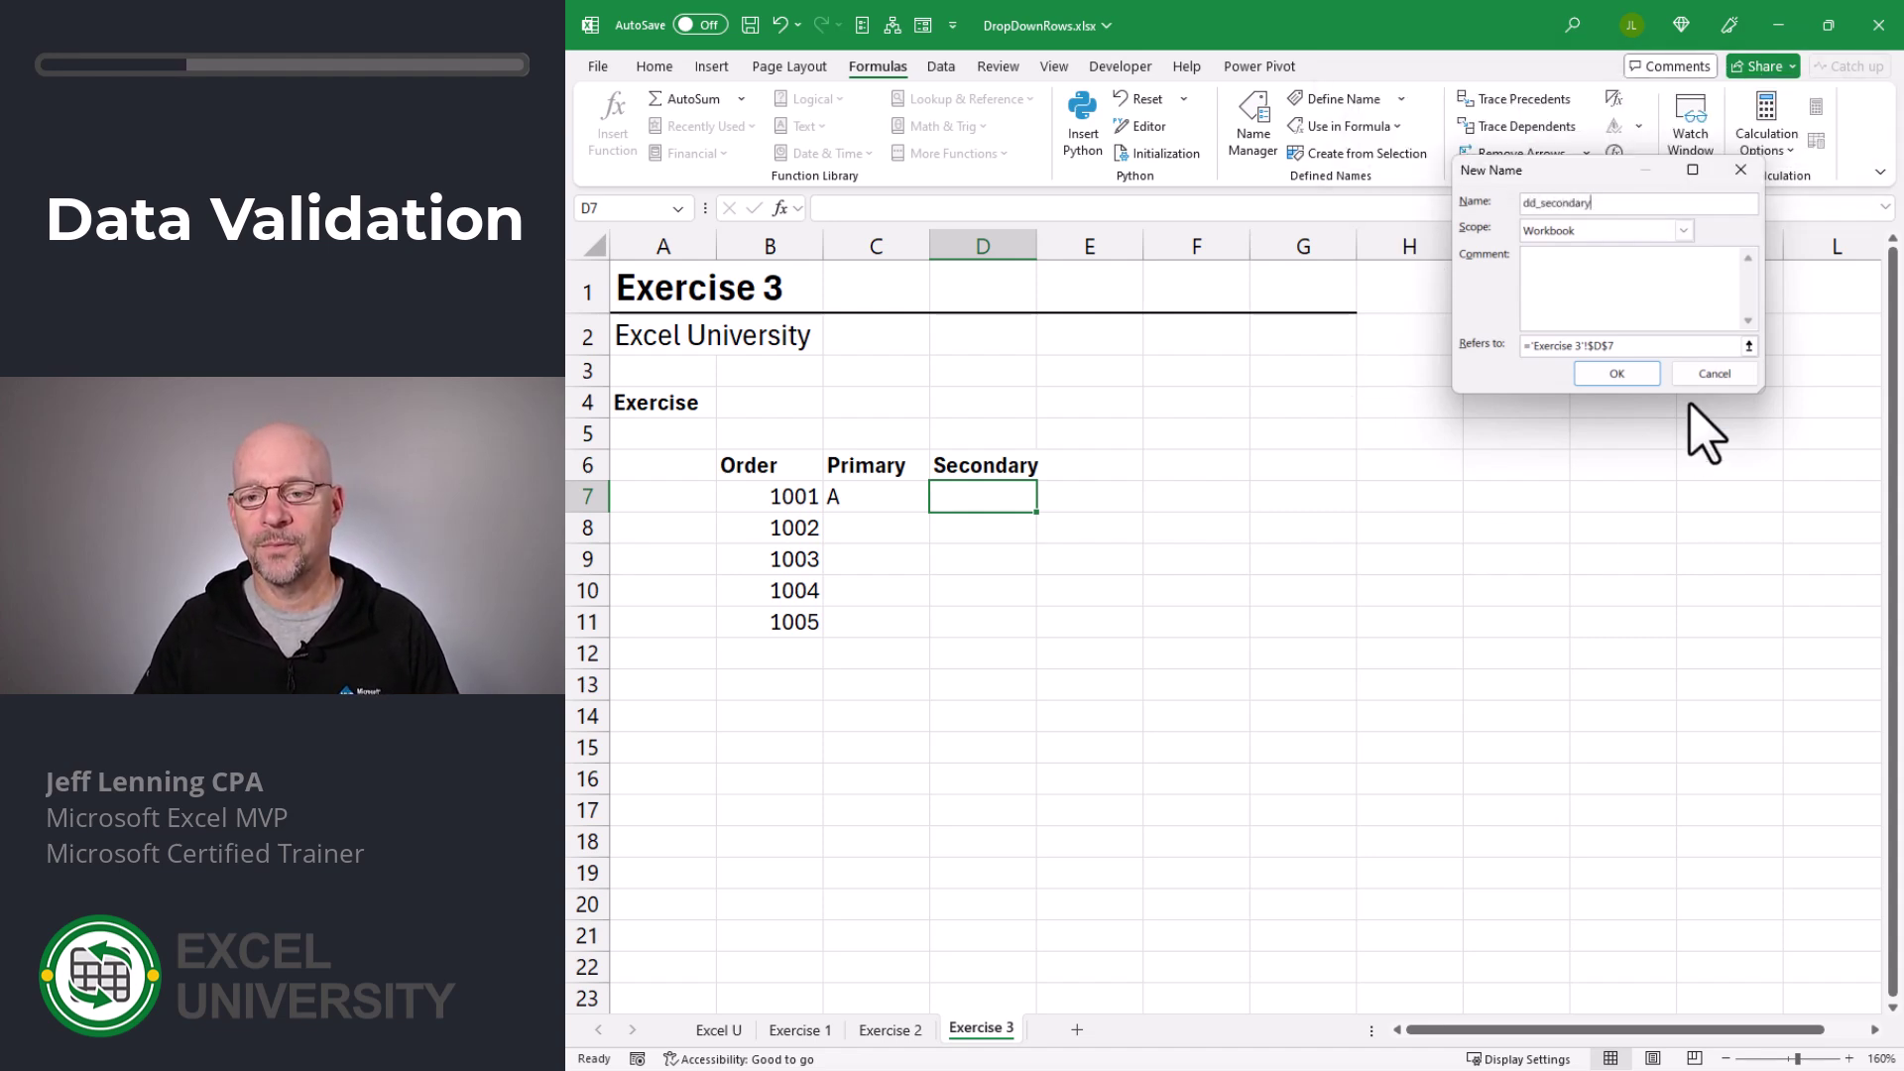
{"action": "left_click_drag", "start_coordinate": [1614, 349], "coordinate": [1509, 348]}
{"action": "key", "text": "ctrl+v"}
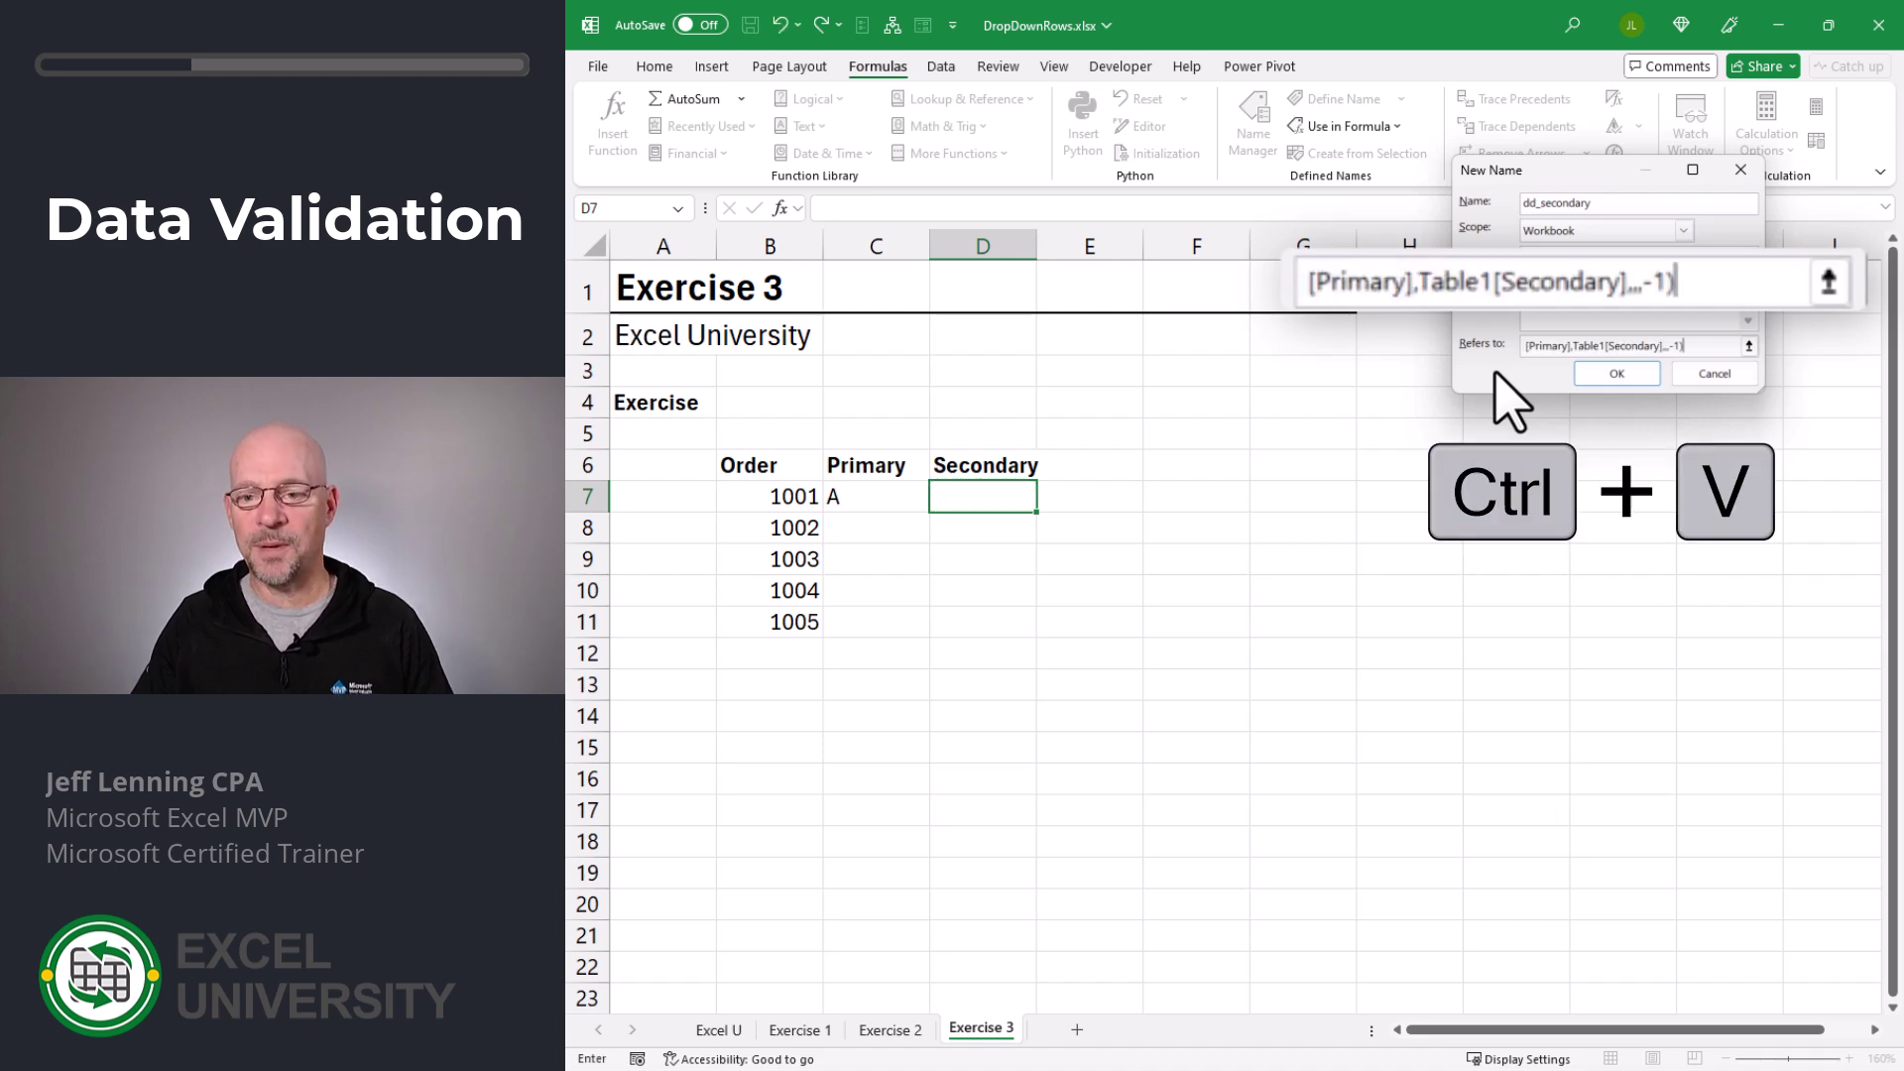
{"action": "left_click", "coordinate": [1616, 374]}
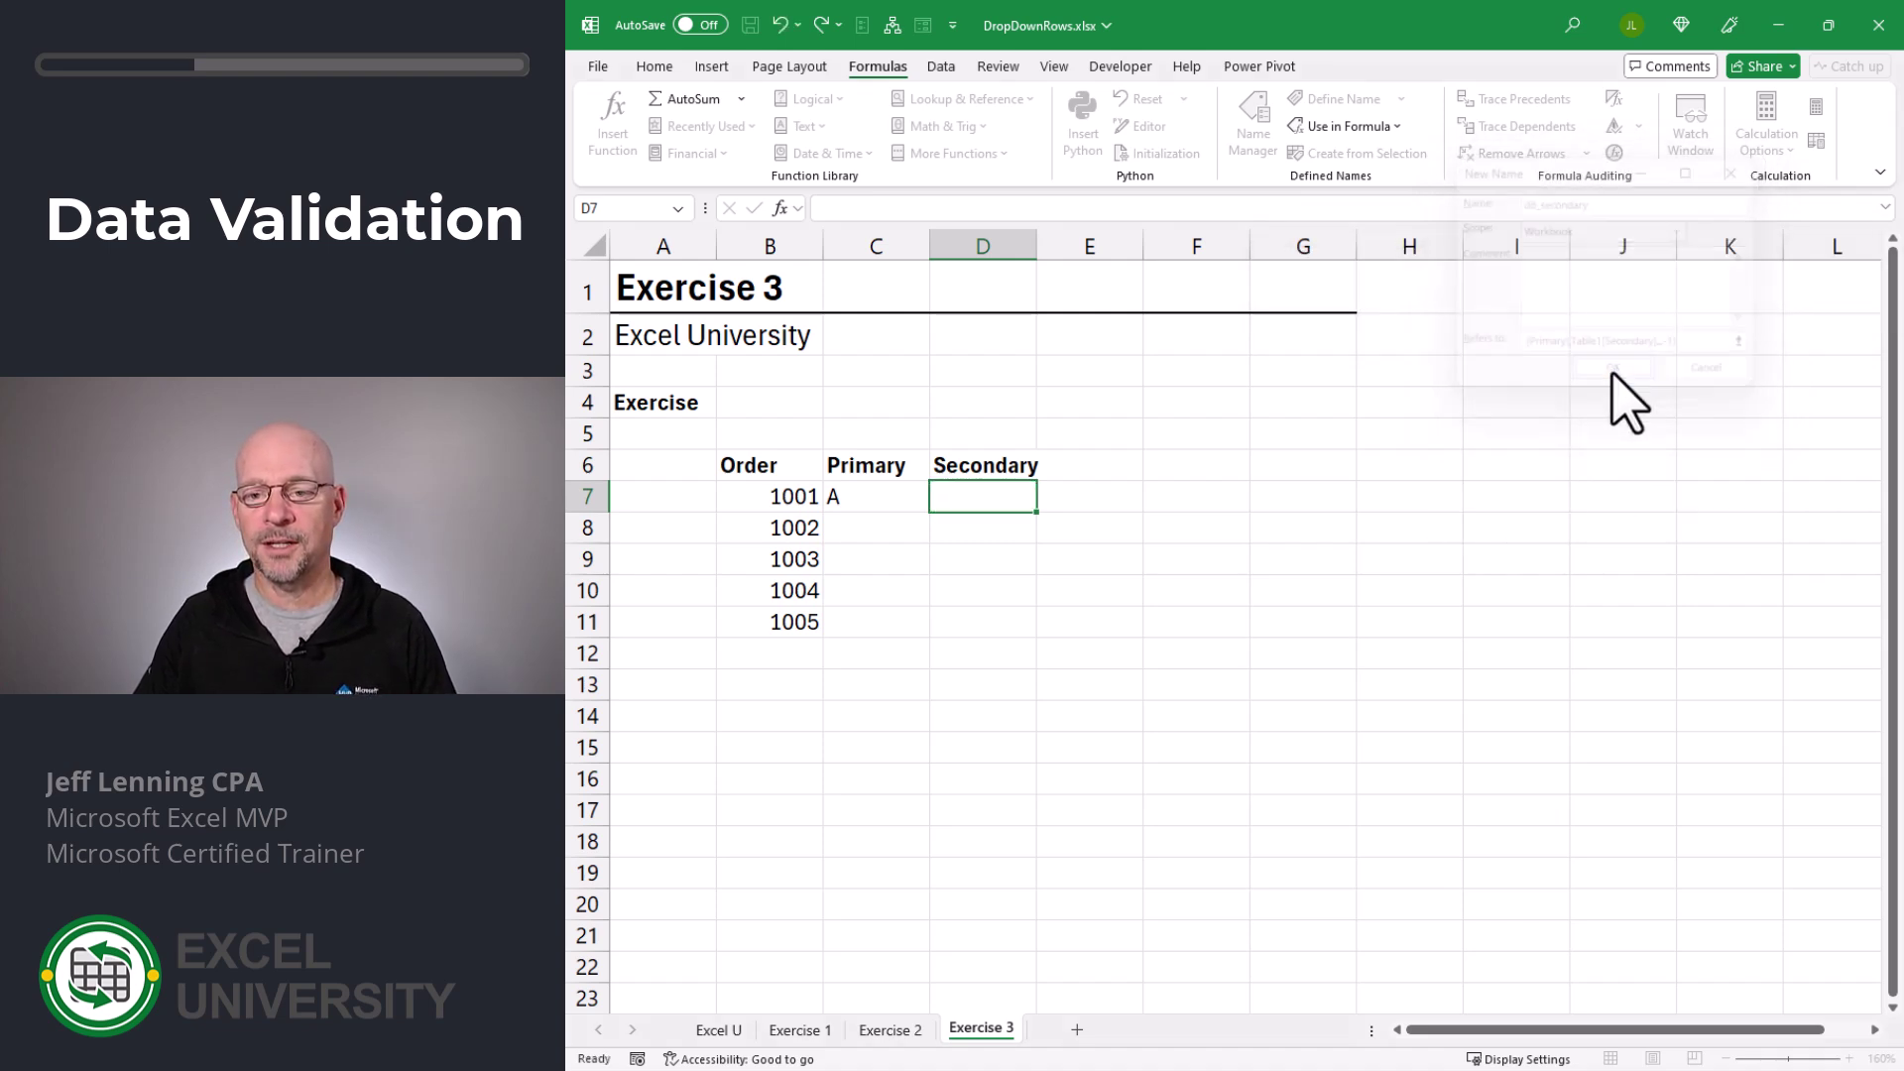
{"action": "left_click", "coordinate": [1842, 480]}
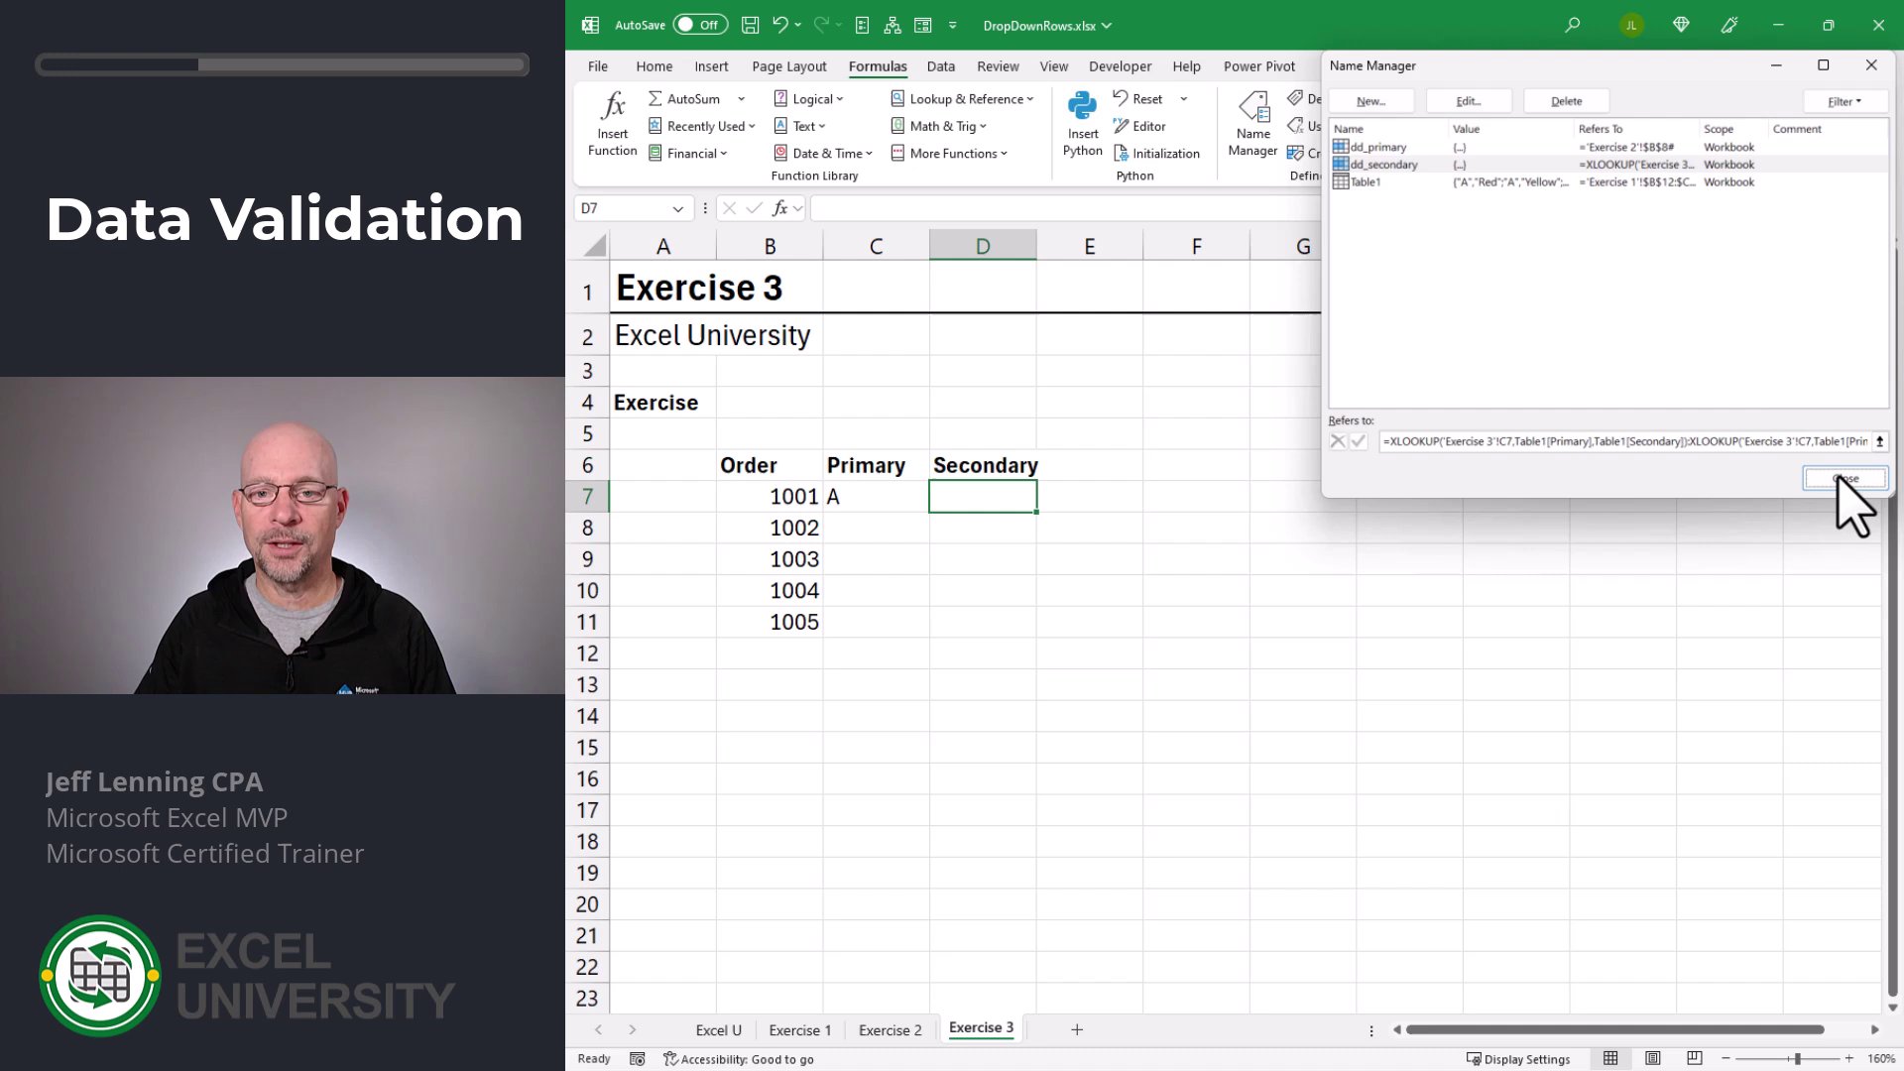
Step: Apply List data validation with source =dd_secondary to Secondary cells D7:D11
{"action": "left_click_drag", "start_coordinate": [978, 509], "coordinate": [980, 620]}
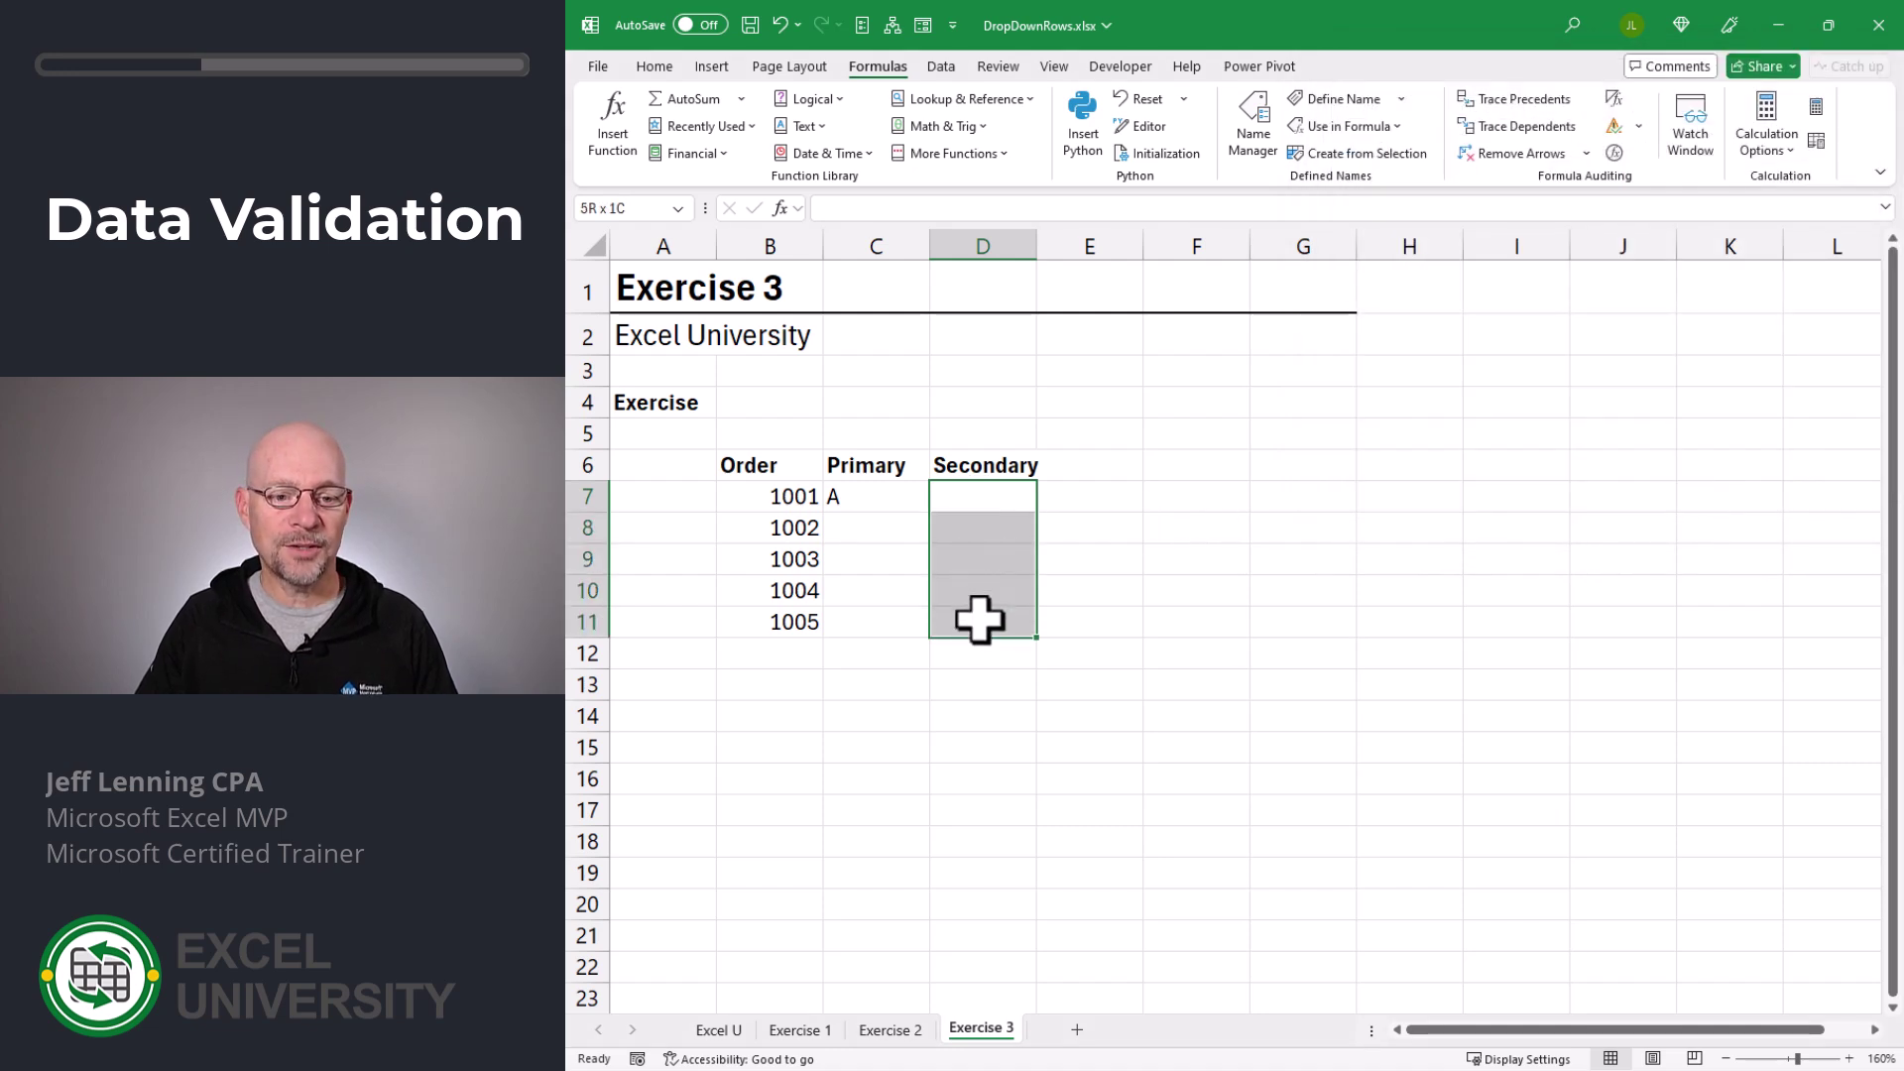
{"action": "left_click", "coordinate": [941, 66]}
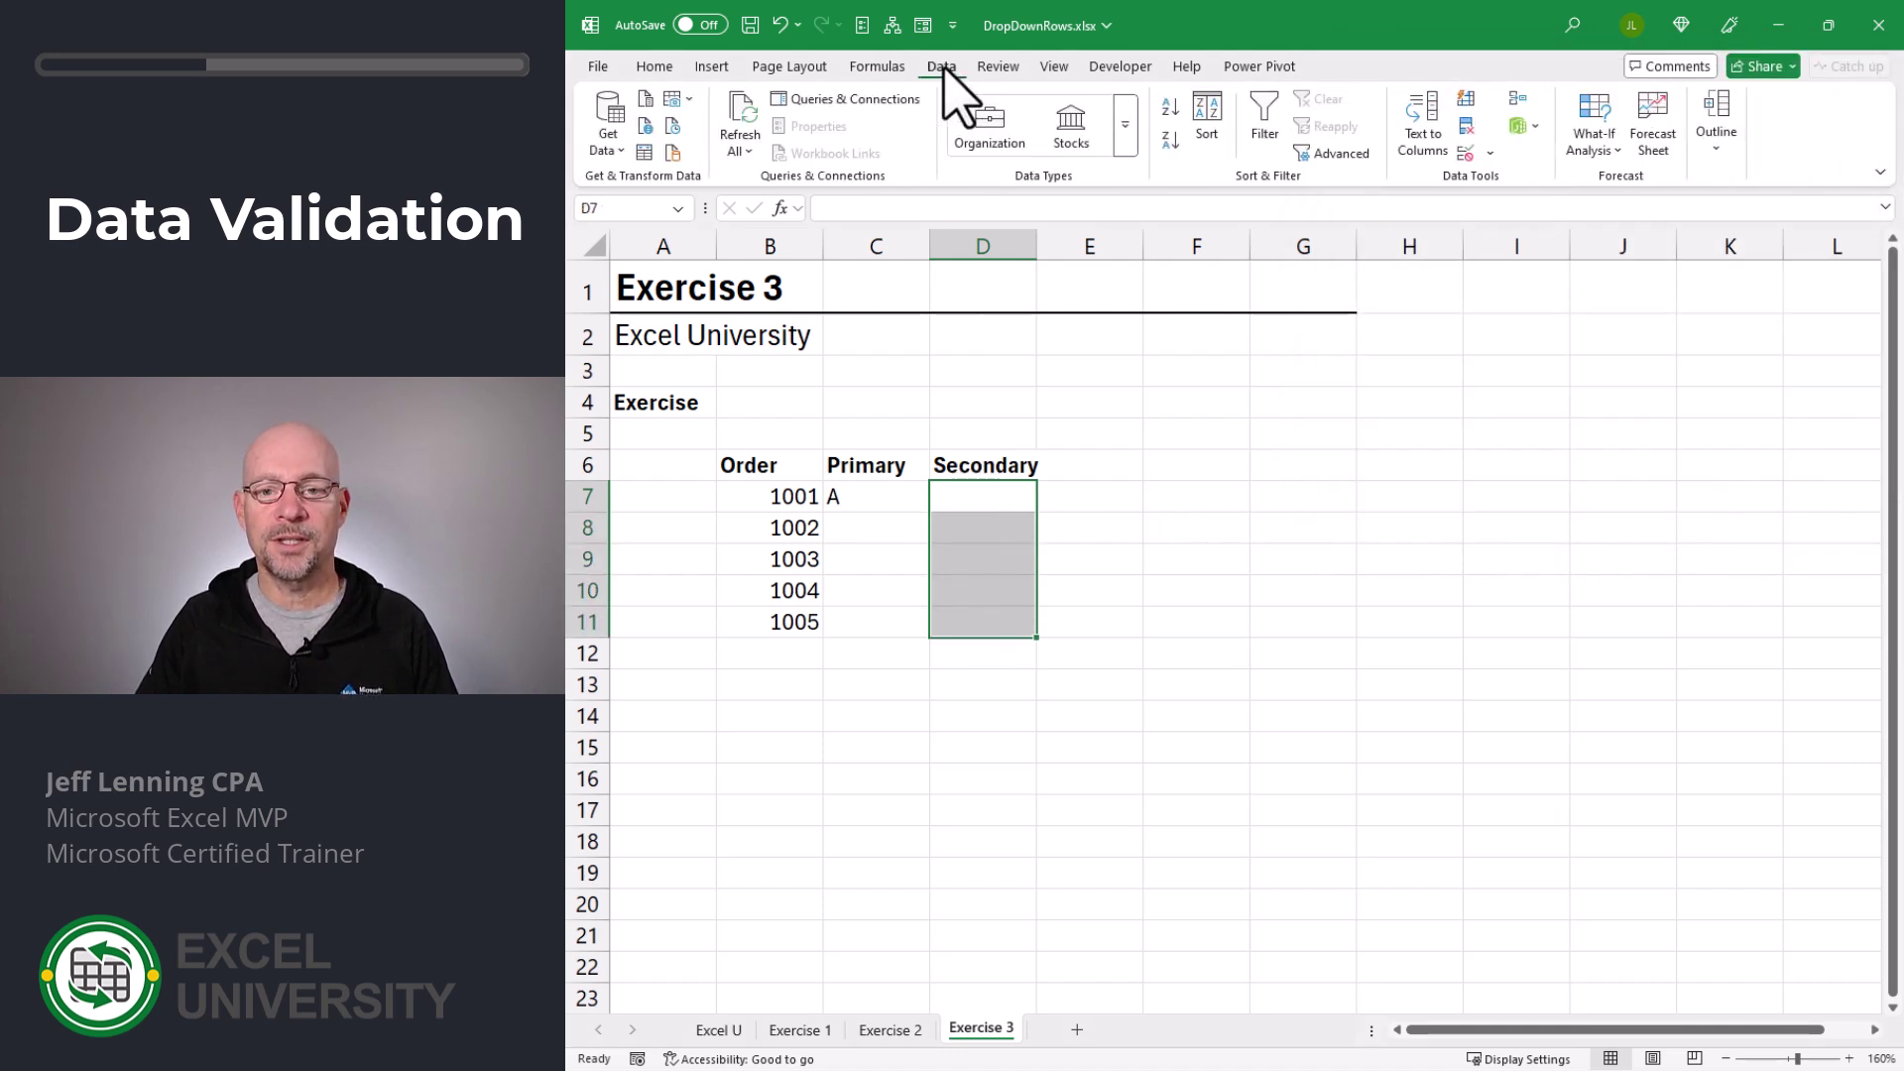
{"action": "left_click", "coordinate": [1465, 154]}
{"action": "left_click", "coordinate": [1442, 224]}
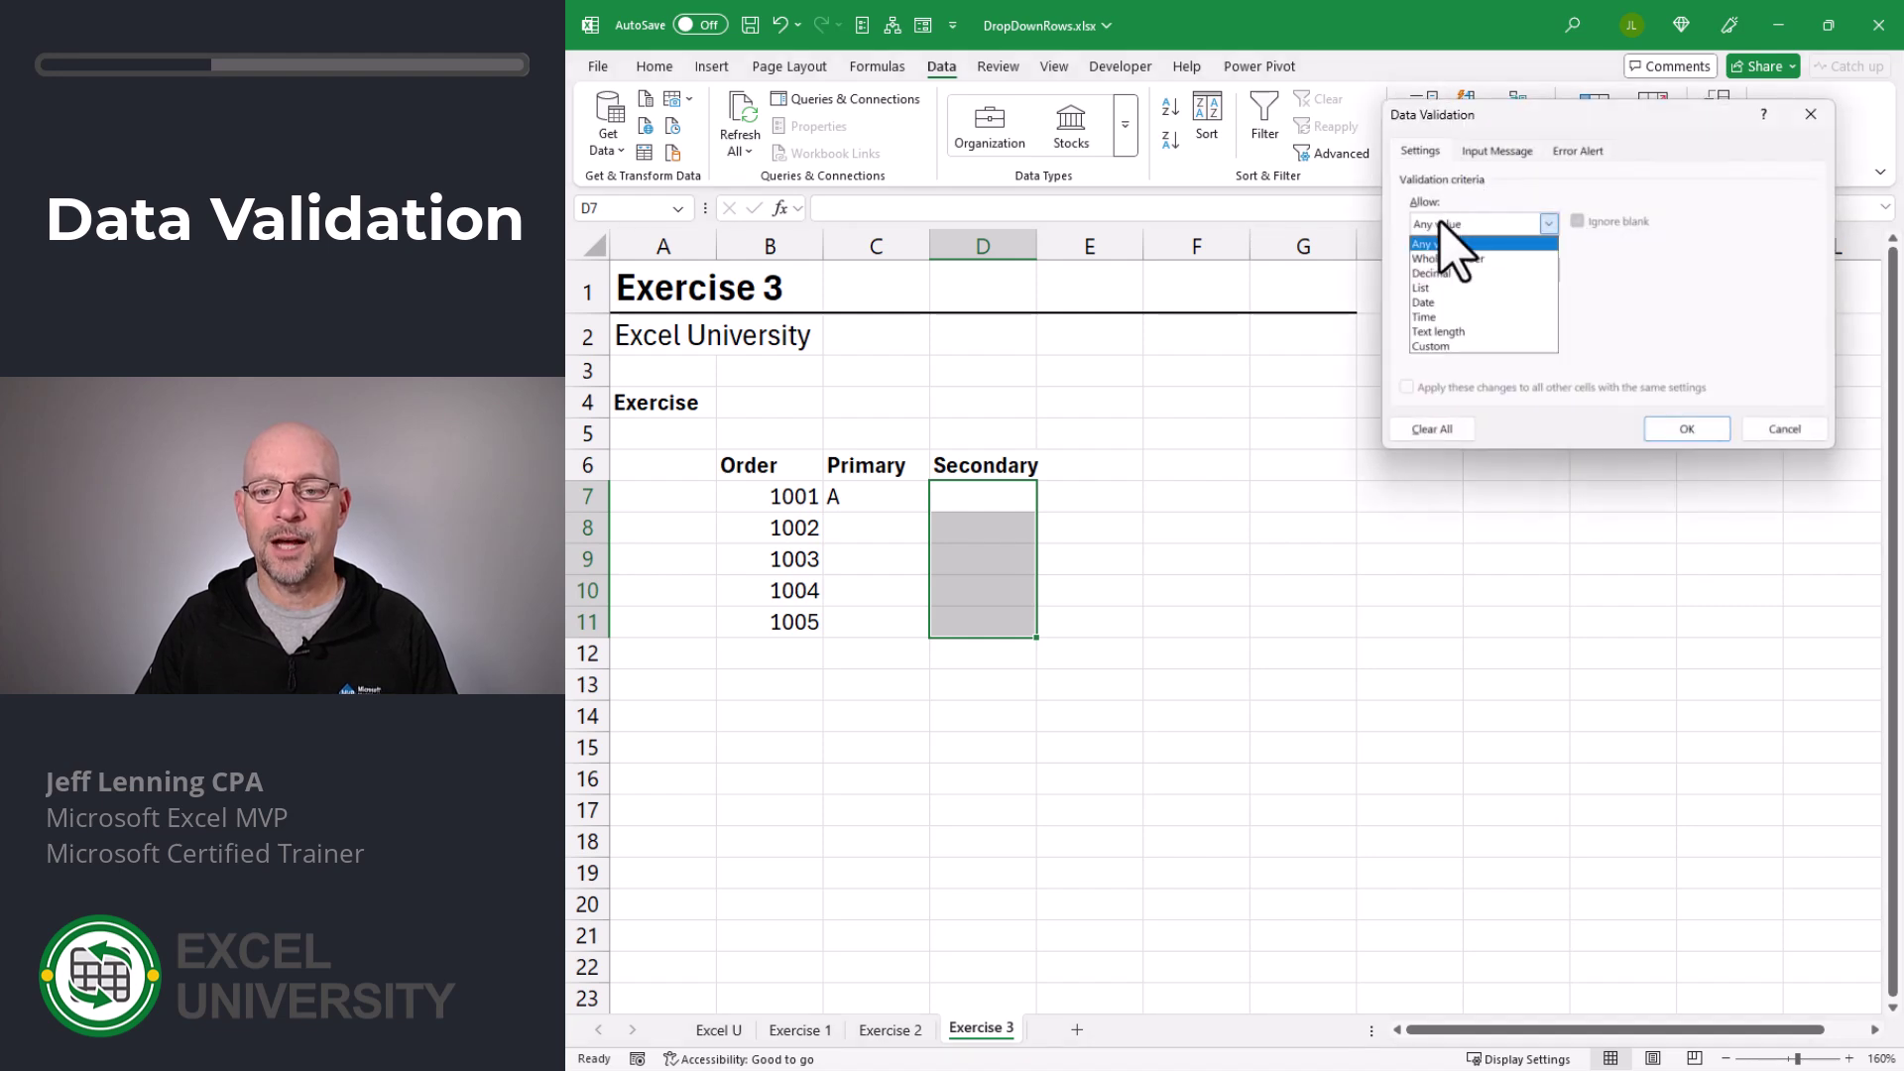
{"action": "left_click", "coordinate": [1444, 284]}
{"action": "left_click", "coordinate": [1443, 313]}
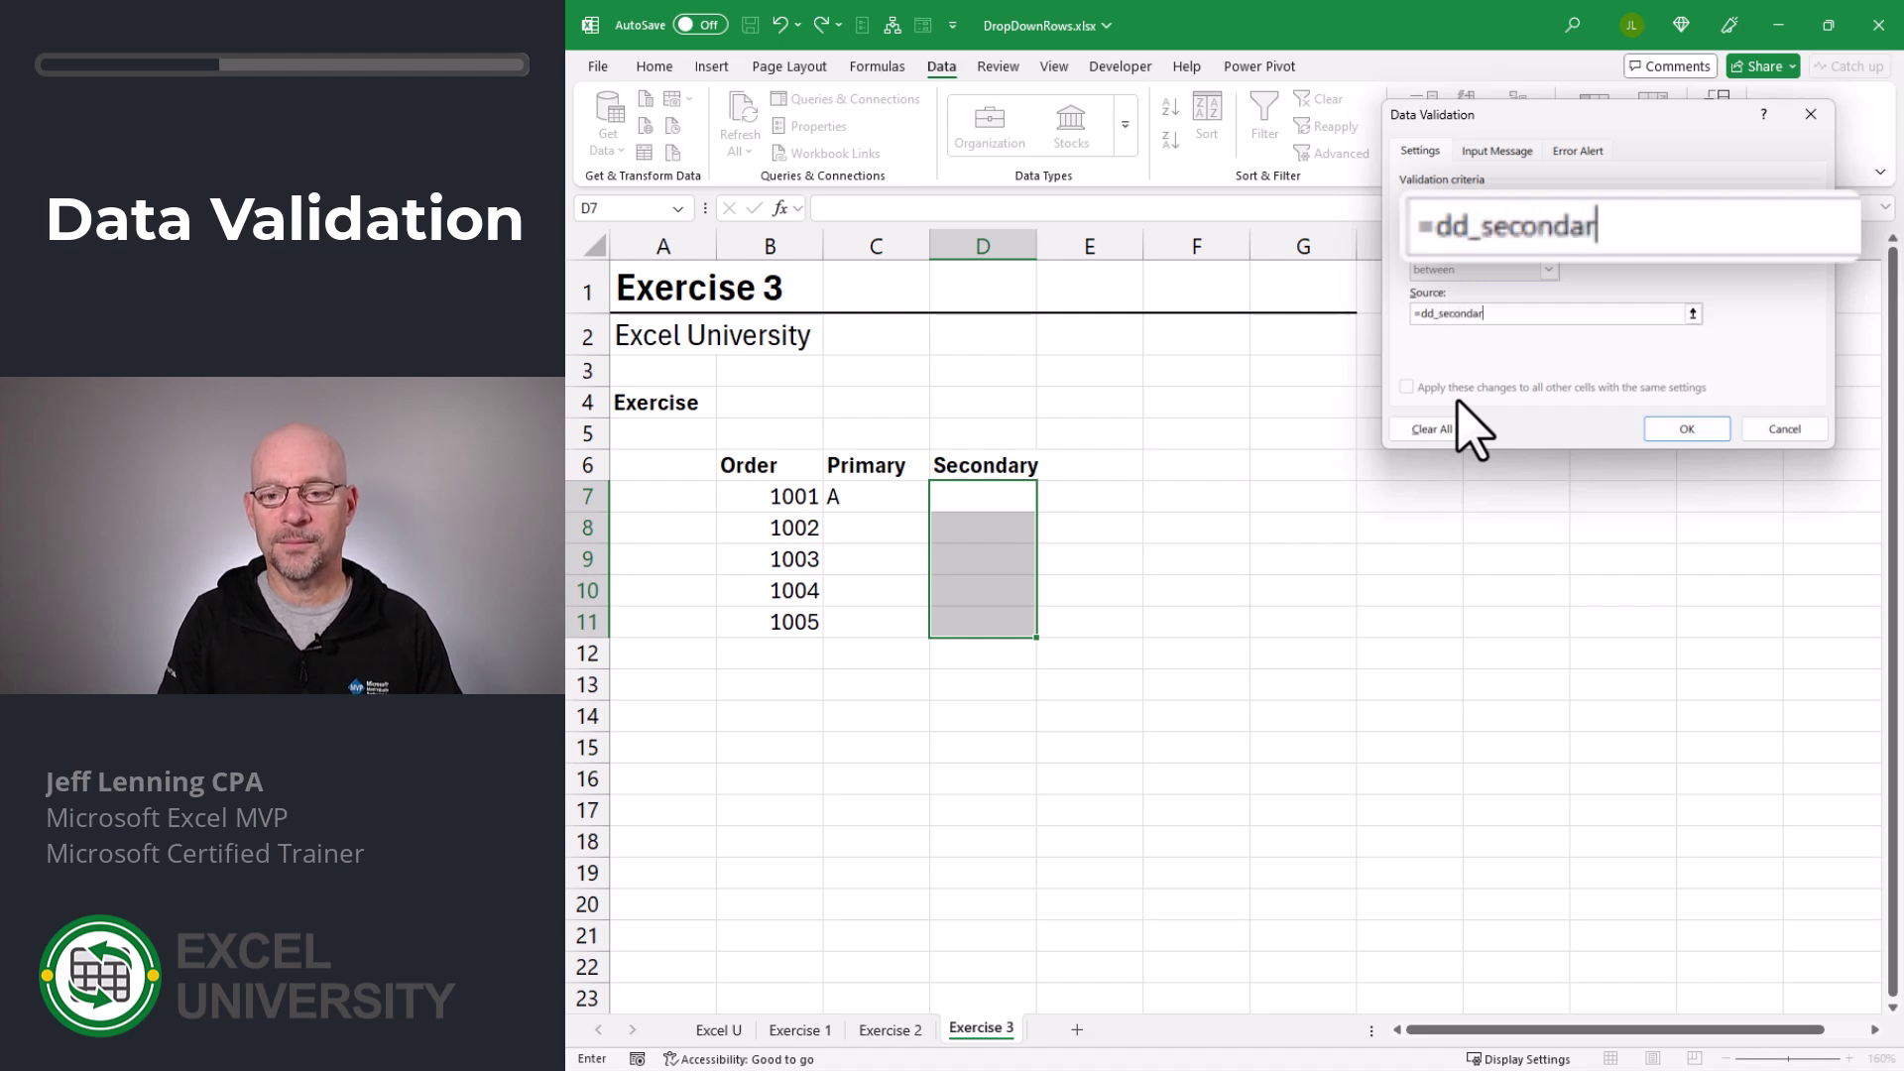
{"action": "left_click", "coordinate": [1685, 428]}
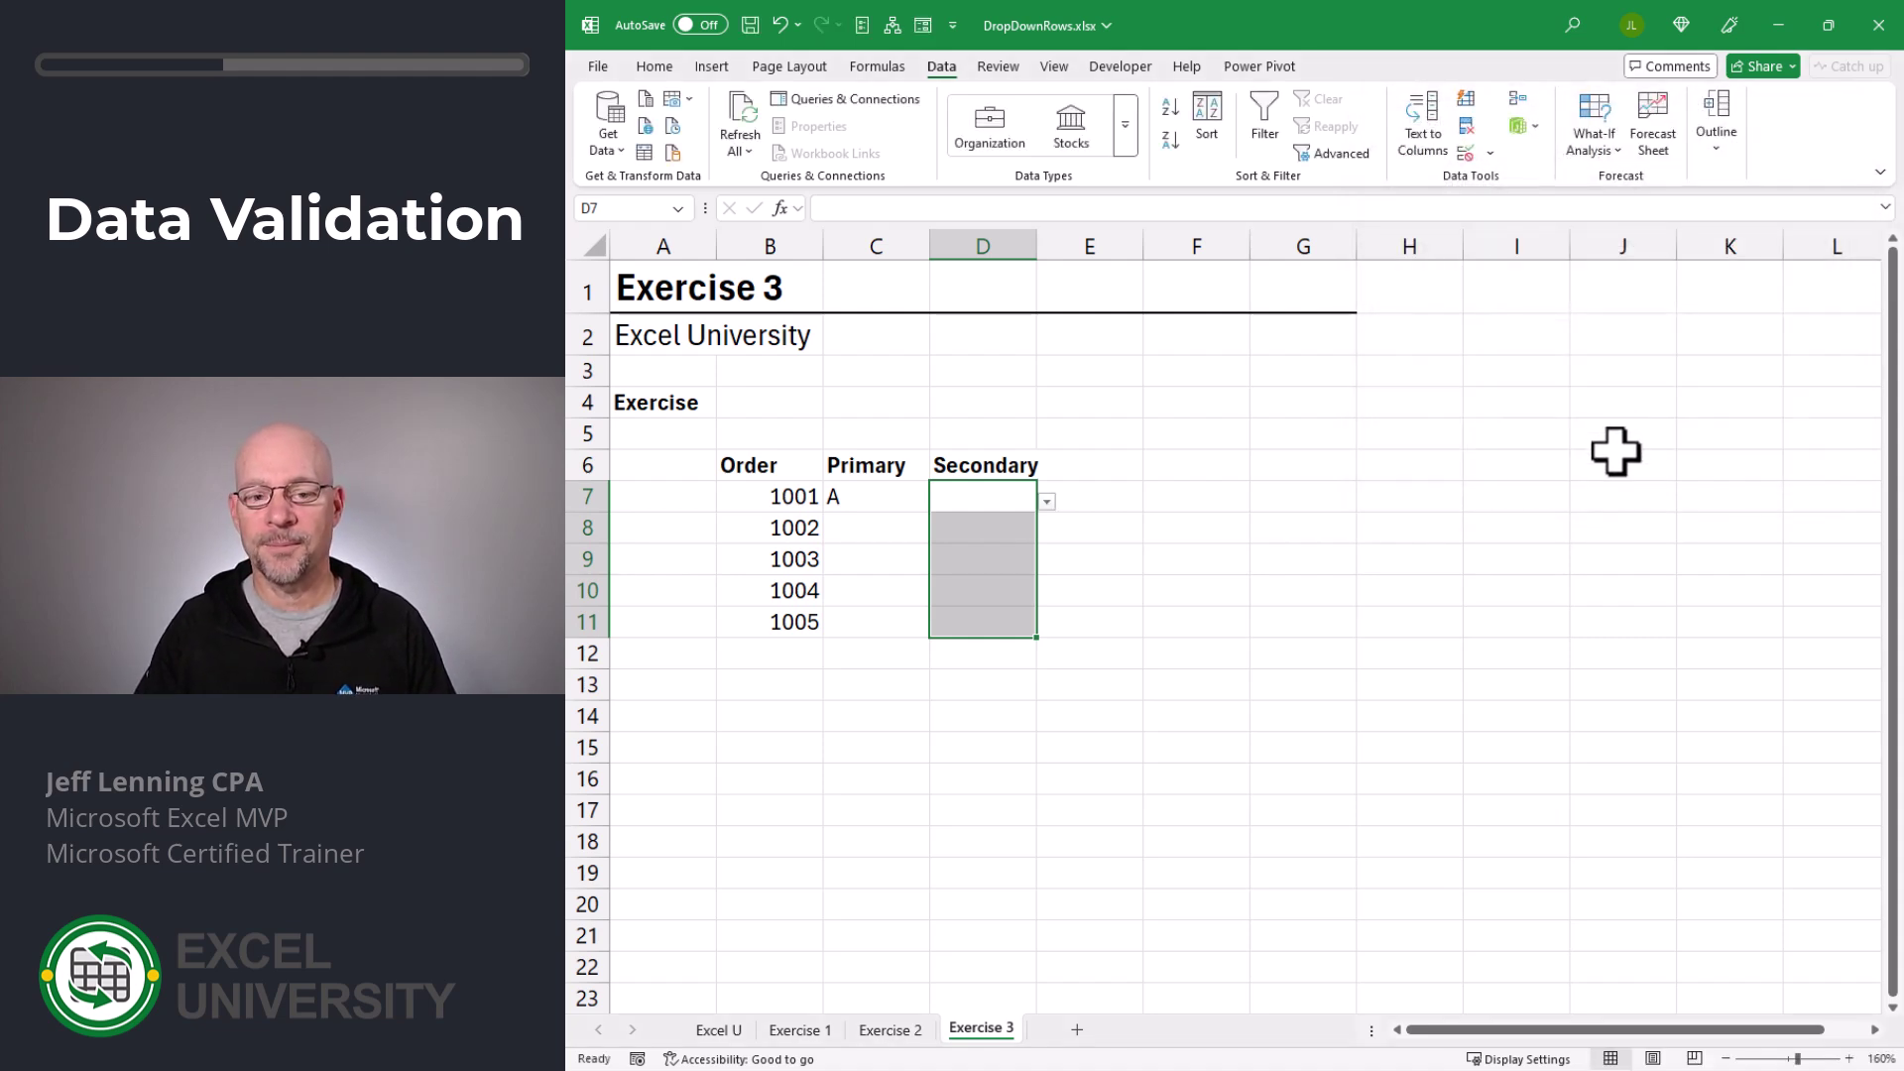
Step: Keep order 1001's Primary as A and choose Red as its Secondary
{"action": "left_click", "coordinate": [893, 498]}
{"action": "left_click", "coordinate": [939, 502]}
{"action": "left_click", "coordinate": [939, 502]}
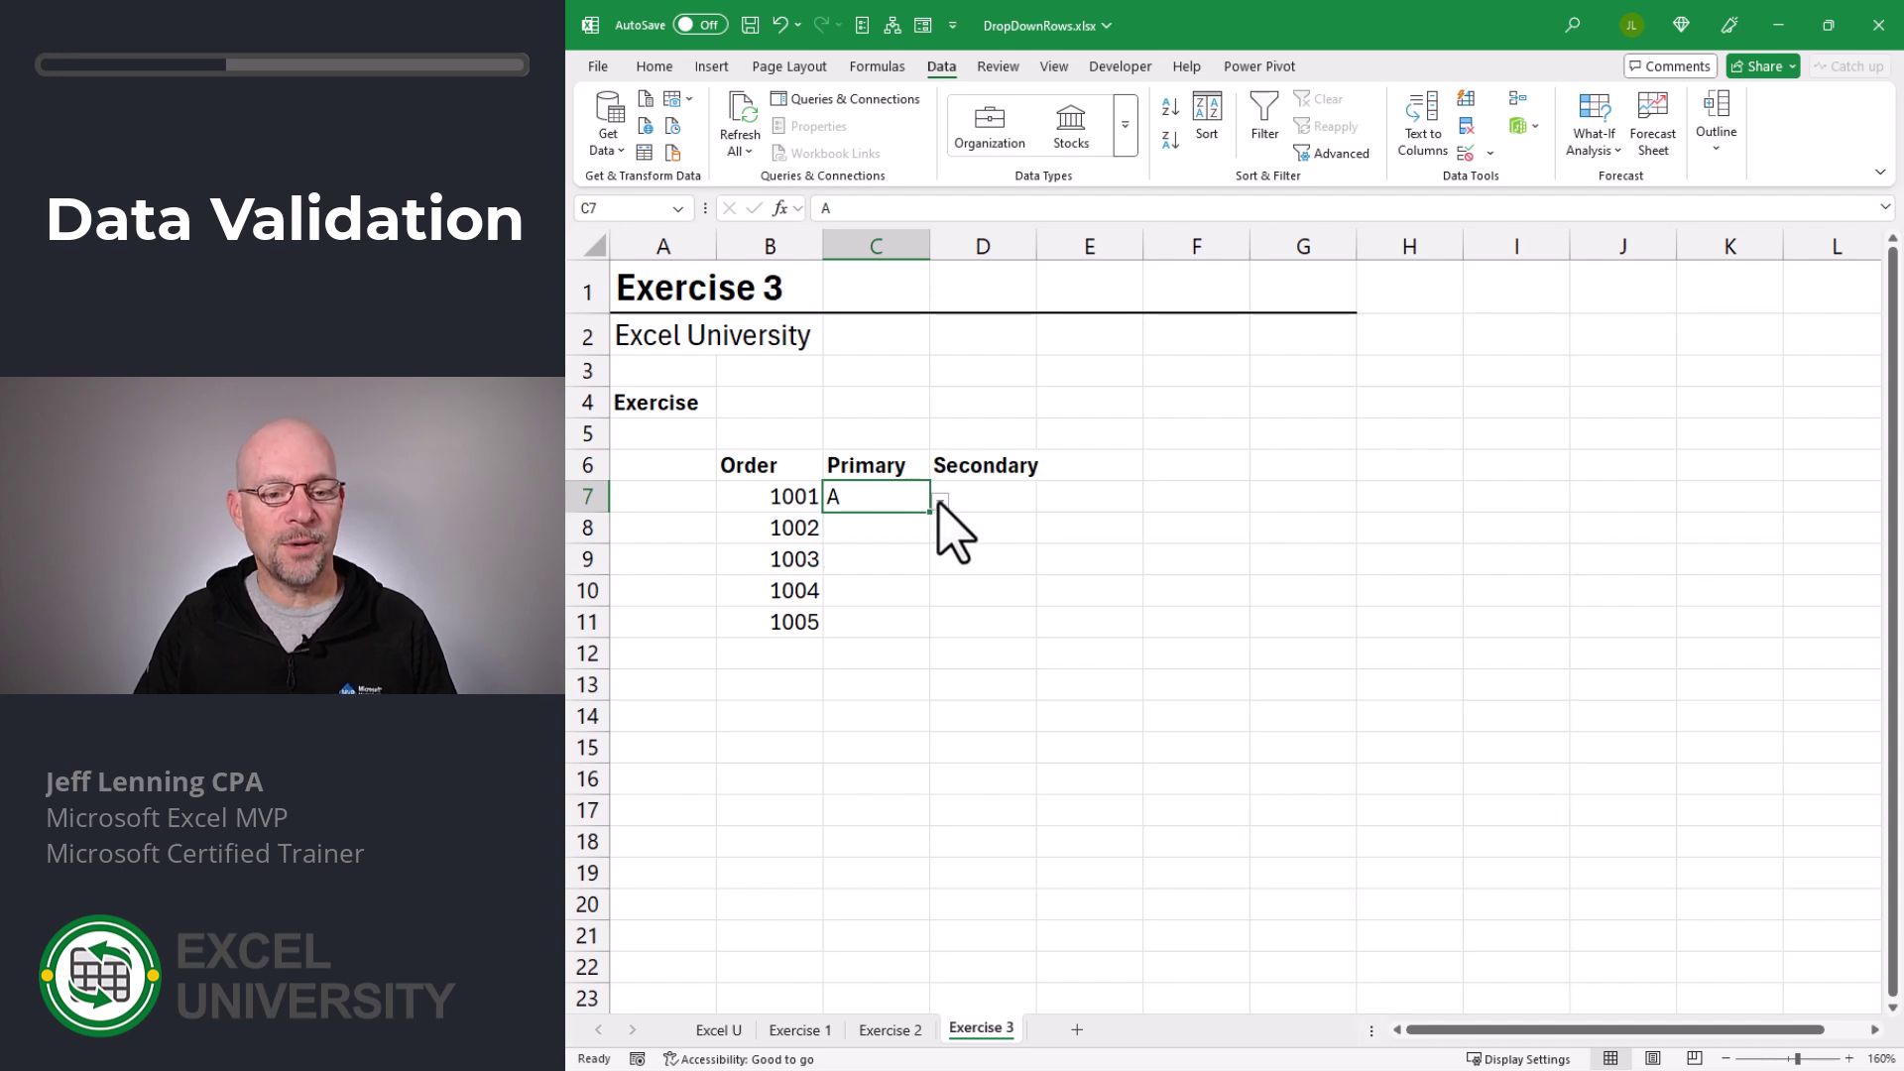
{"action": "left_click", "coordinate": [1011, 489]}
{"action": "left_click", "coordinate": [1047, 501]}
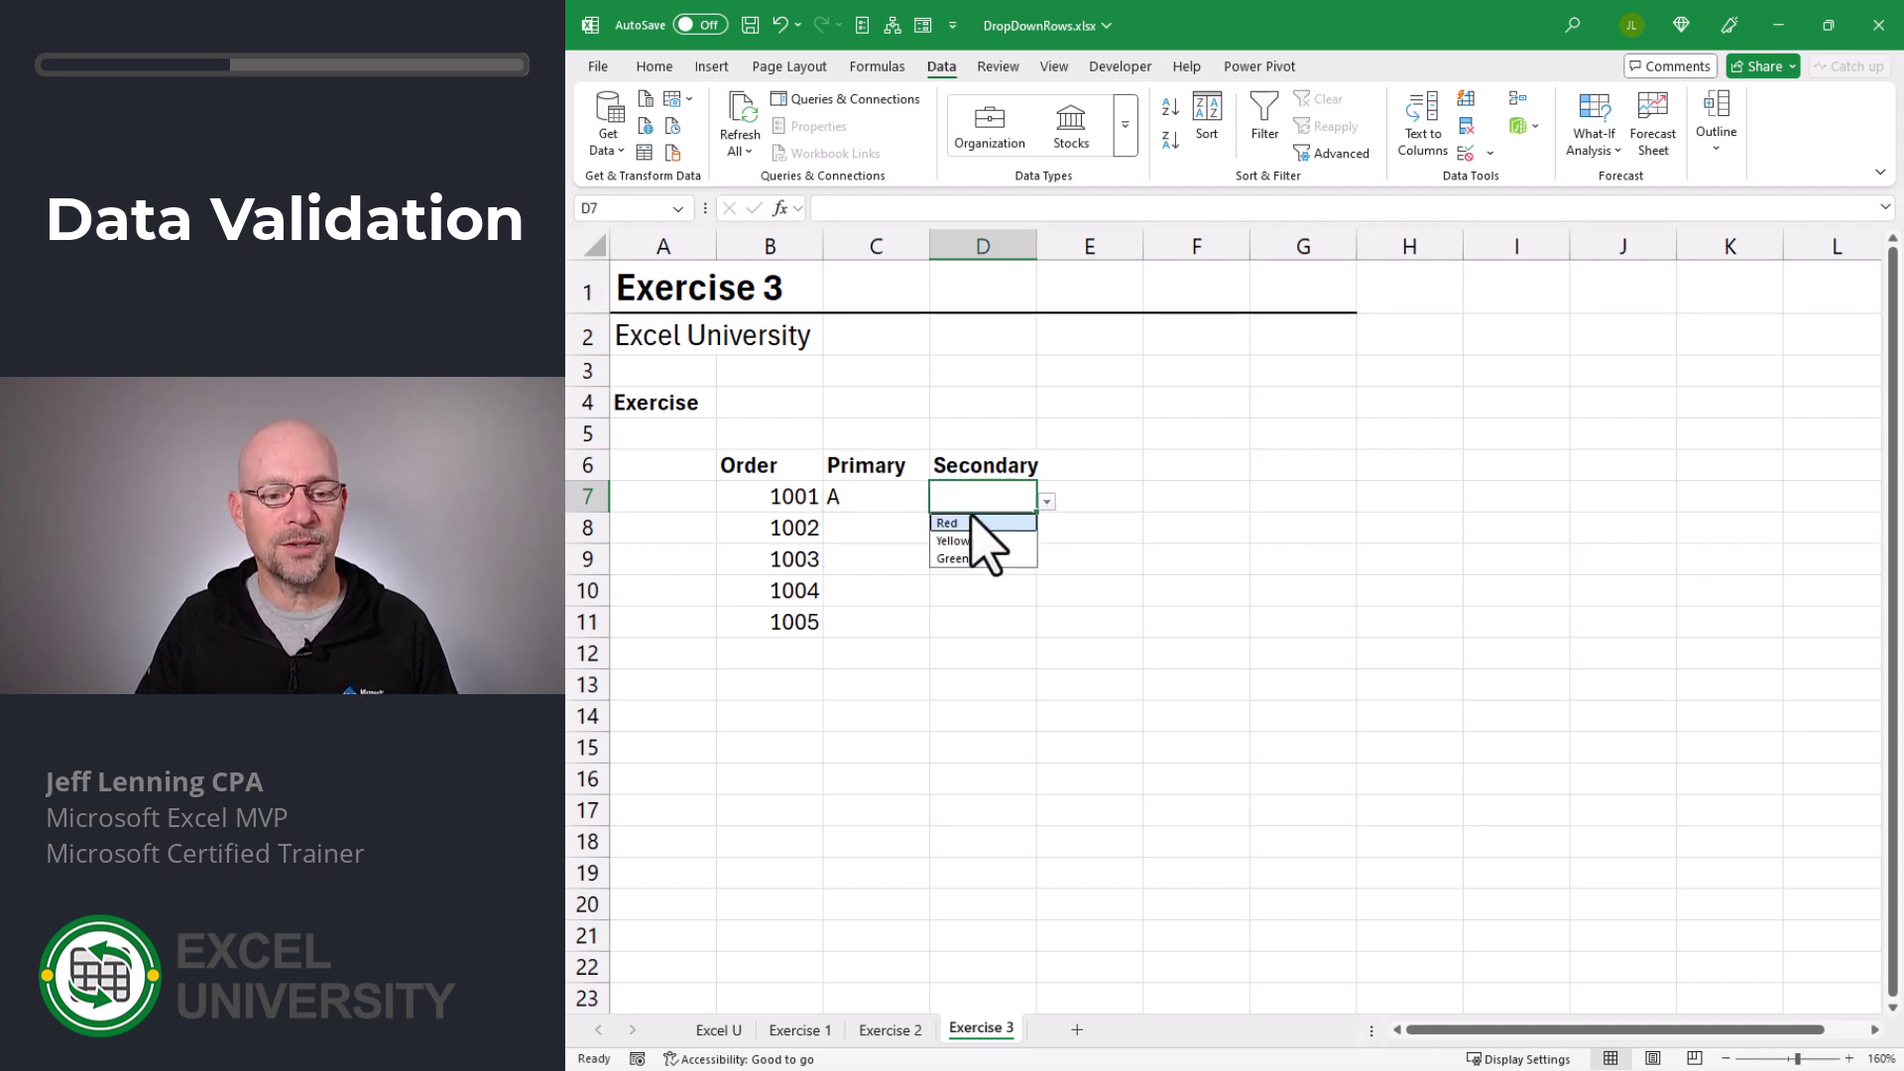
{"action": "left_click", "coordinate": [968, 524]}
Step: Set order 1002 to Primary B with Secondary Purple from the dropdowns
{"action": "left_click", "coordinate": [907, 526]}
{"action": "left_click", "coordinate": [939, 533]}
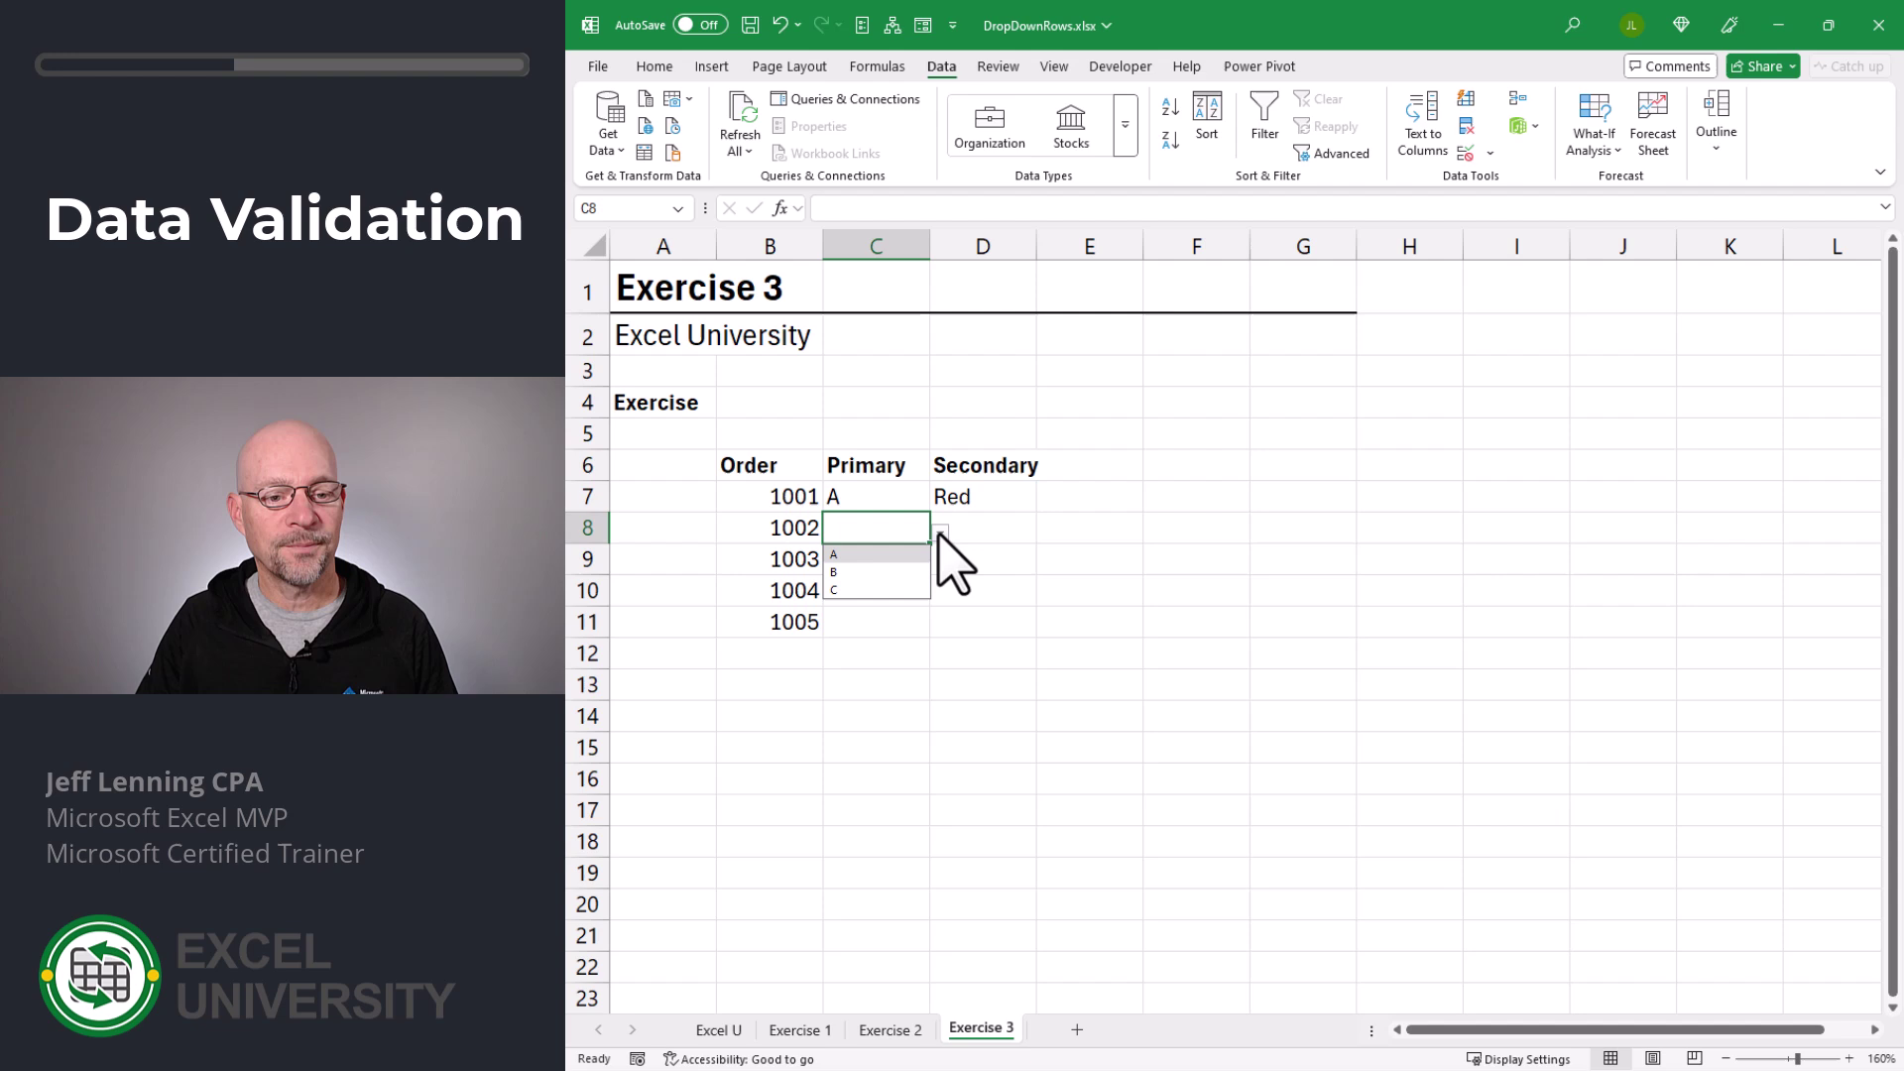
{"action": "left_click", "coordinate": [836, 573]}
{"action": "left_click", "coordinate": [1028, 524]}
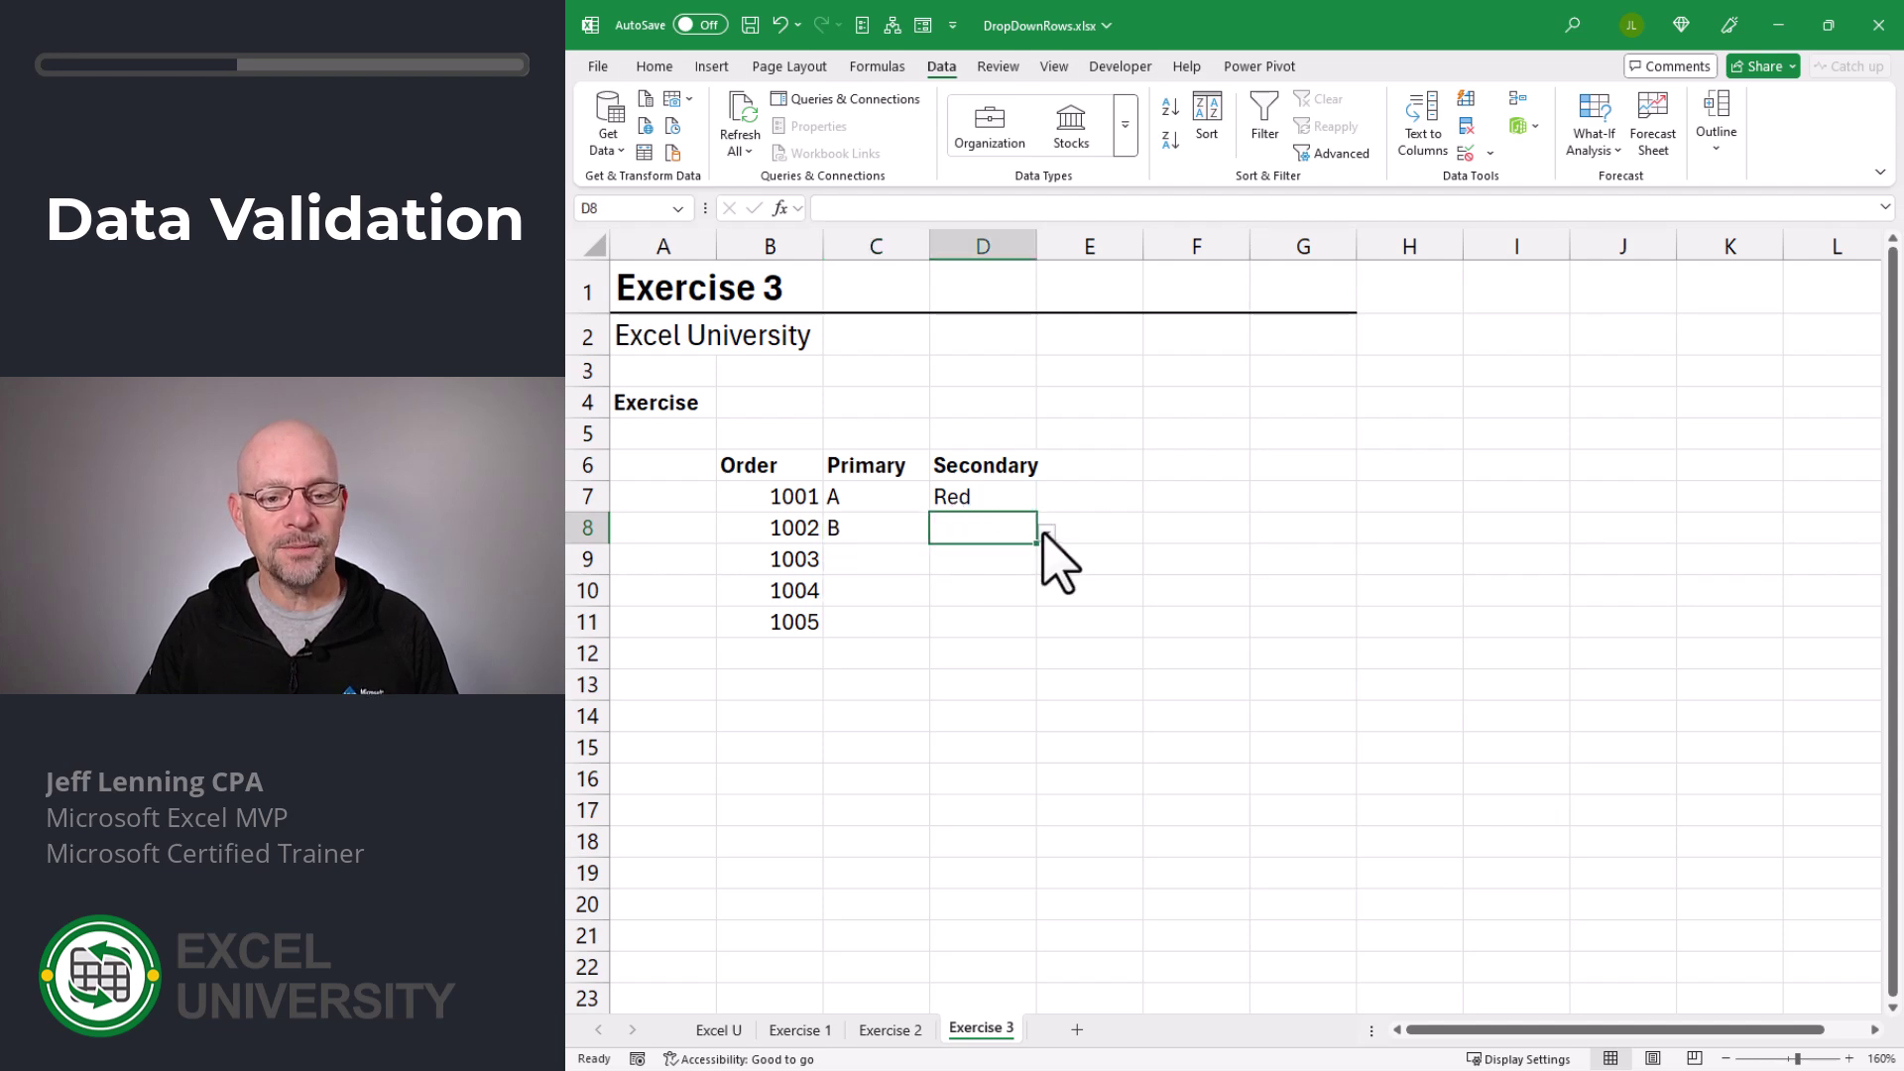
{"action": "left_click", "coordinate": [1047, 532]}
{"action": "left_click", "coordinate": [977, 556]}
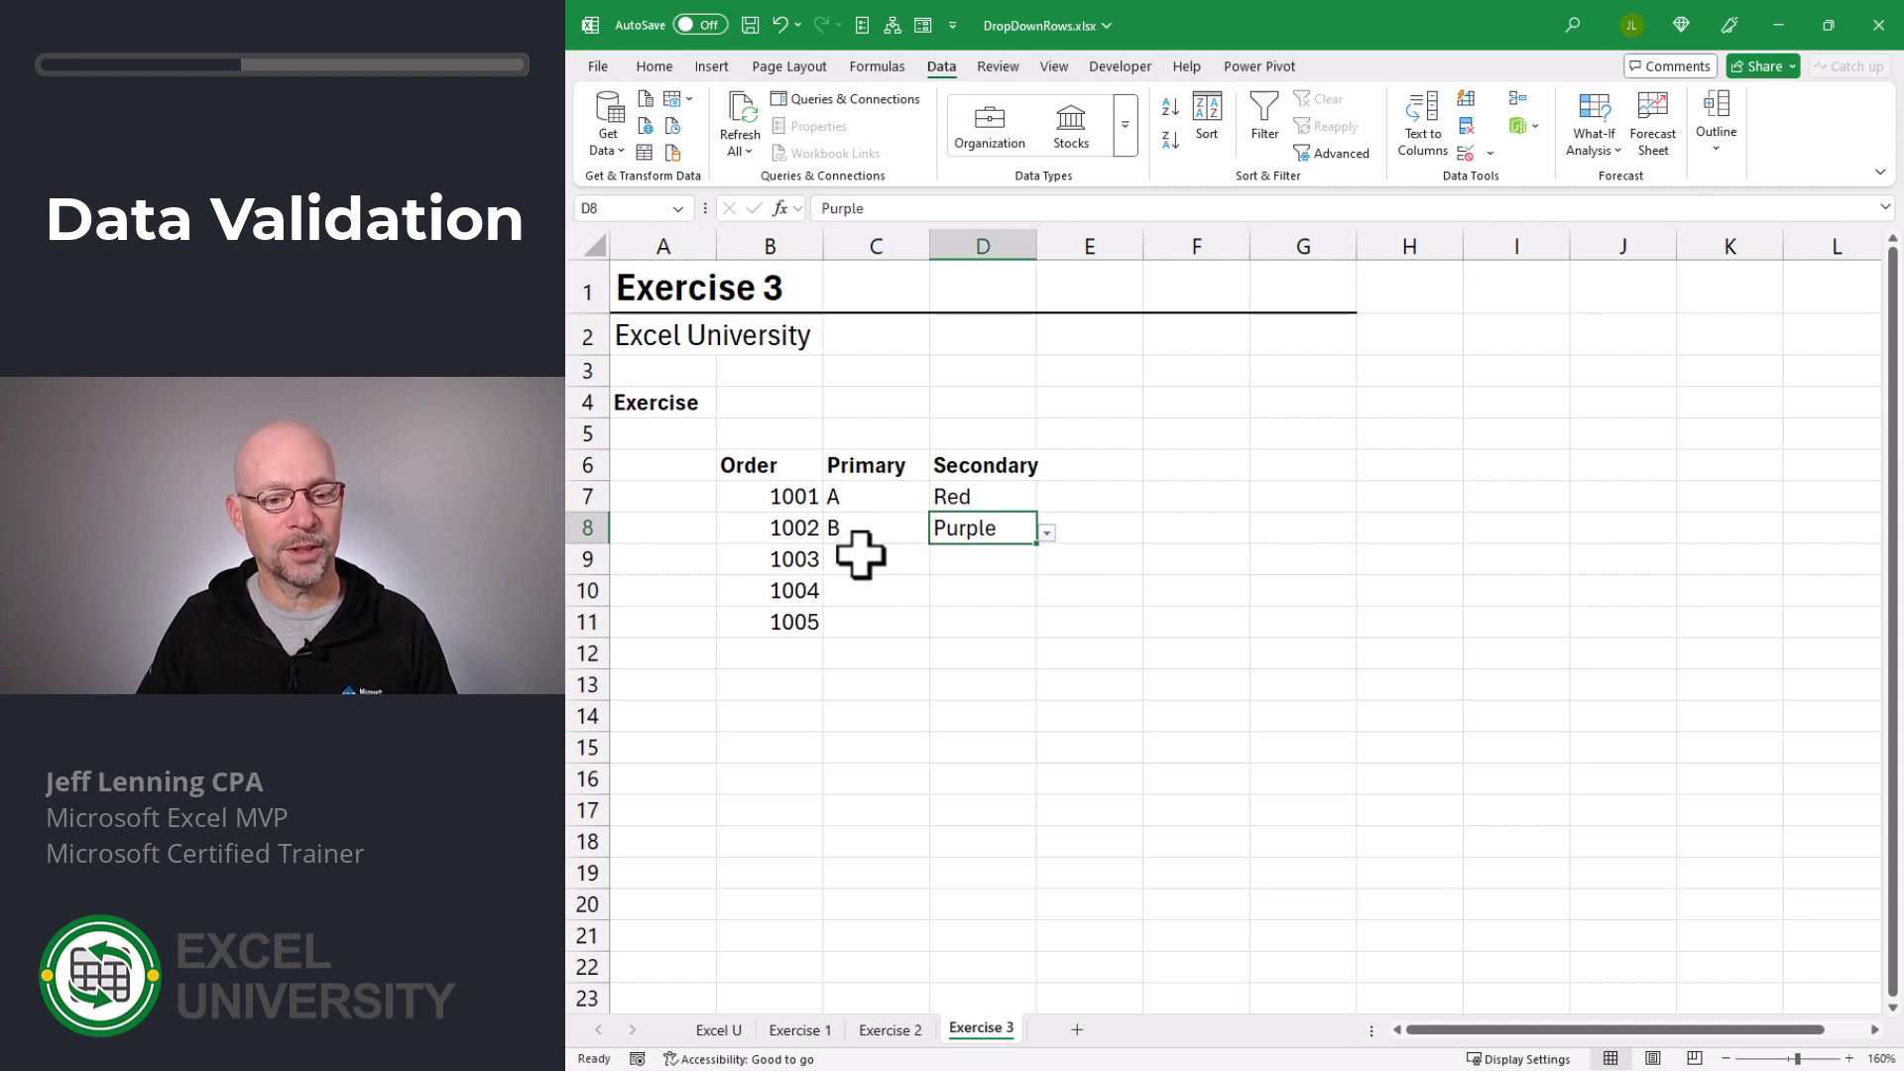
Step: Set order 1003 to Primary C with Secondary Green from the dropdowns
{"action": "left_click", "coordinate": [893, 560]}
{"action": "left_click", "coordinate": [939, 564]}
{"action": "left_click", "coordinate": [873, 620]}
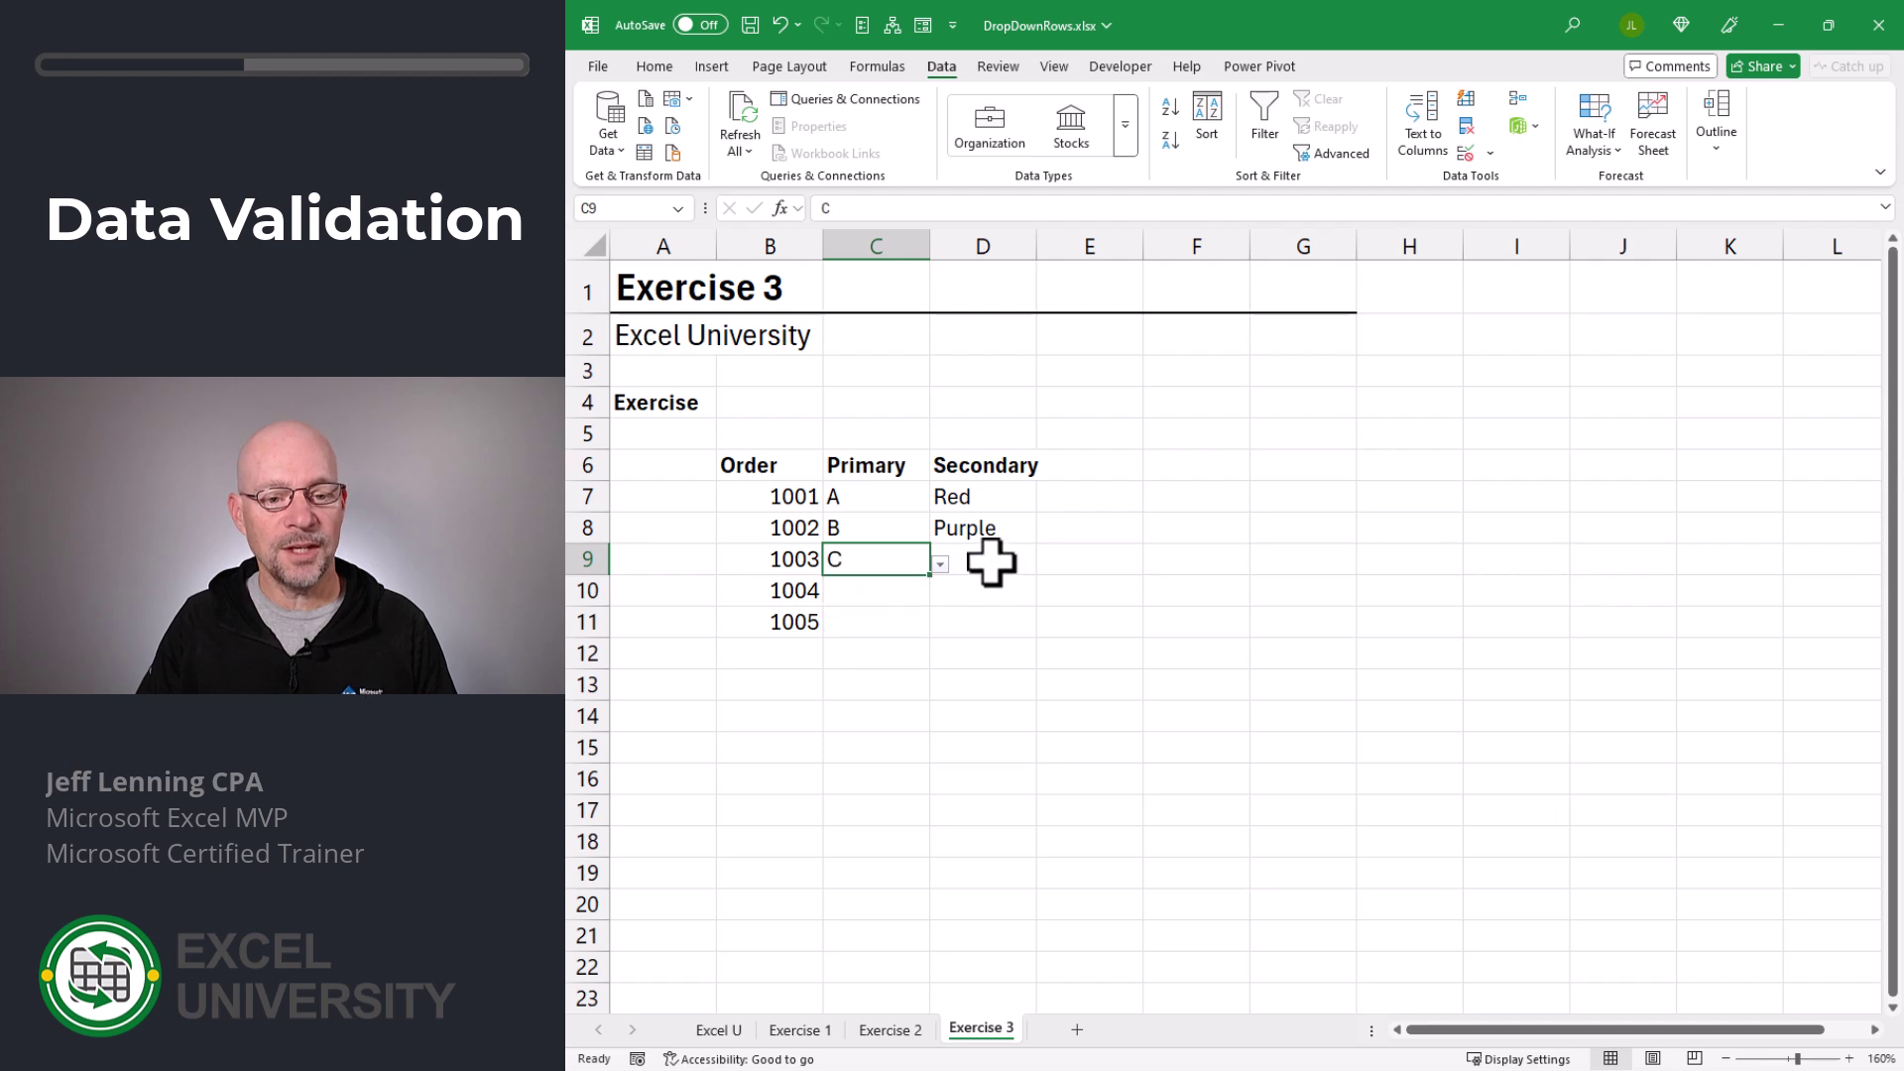
{"action": "left_click", "coordinate": [985, 561]}
{"action": "left_click", "coordinate": [1047, 563]}
{"action": "left_click", "coordinate": [964, 620]}
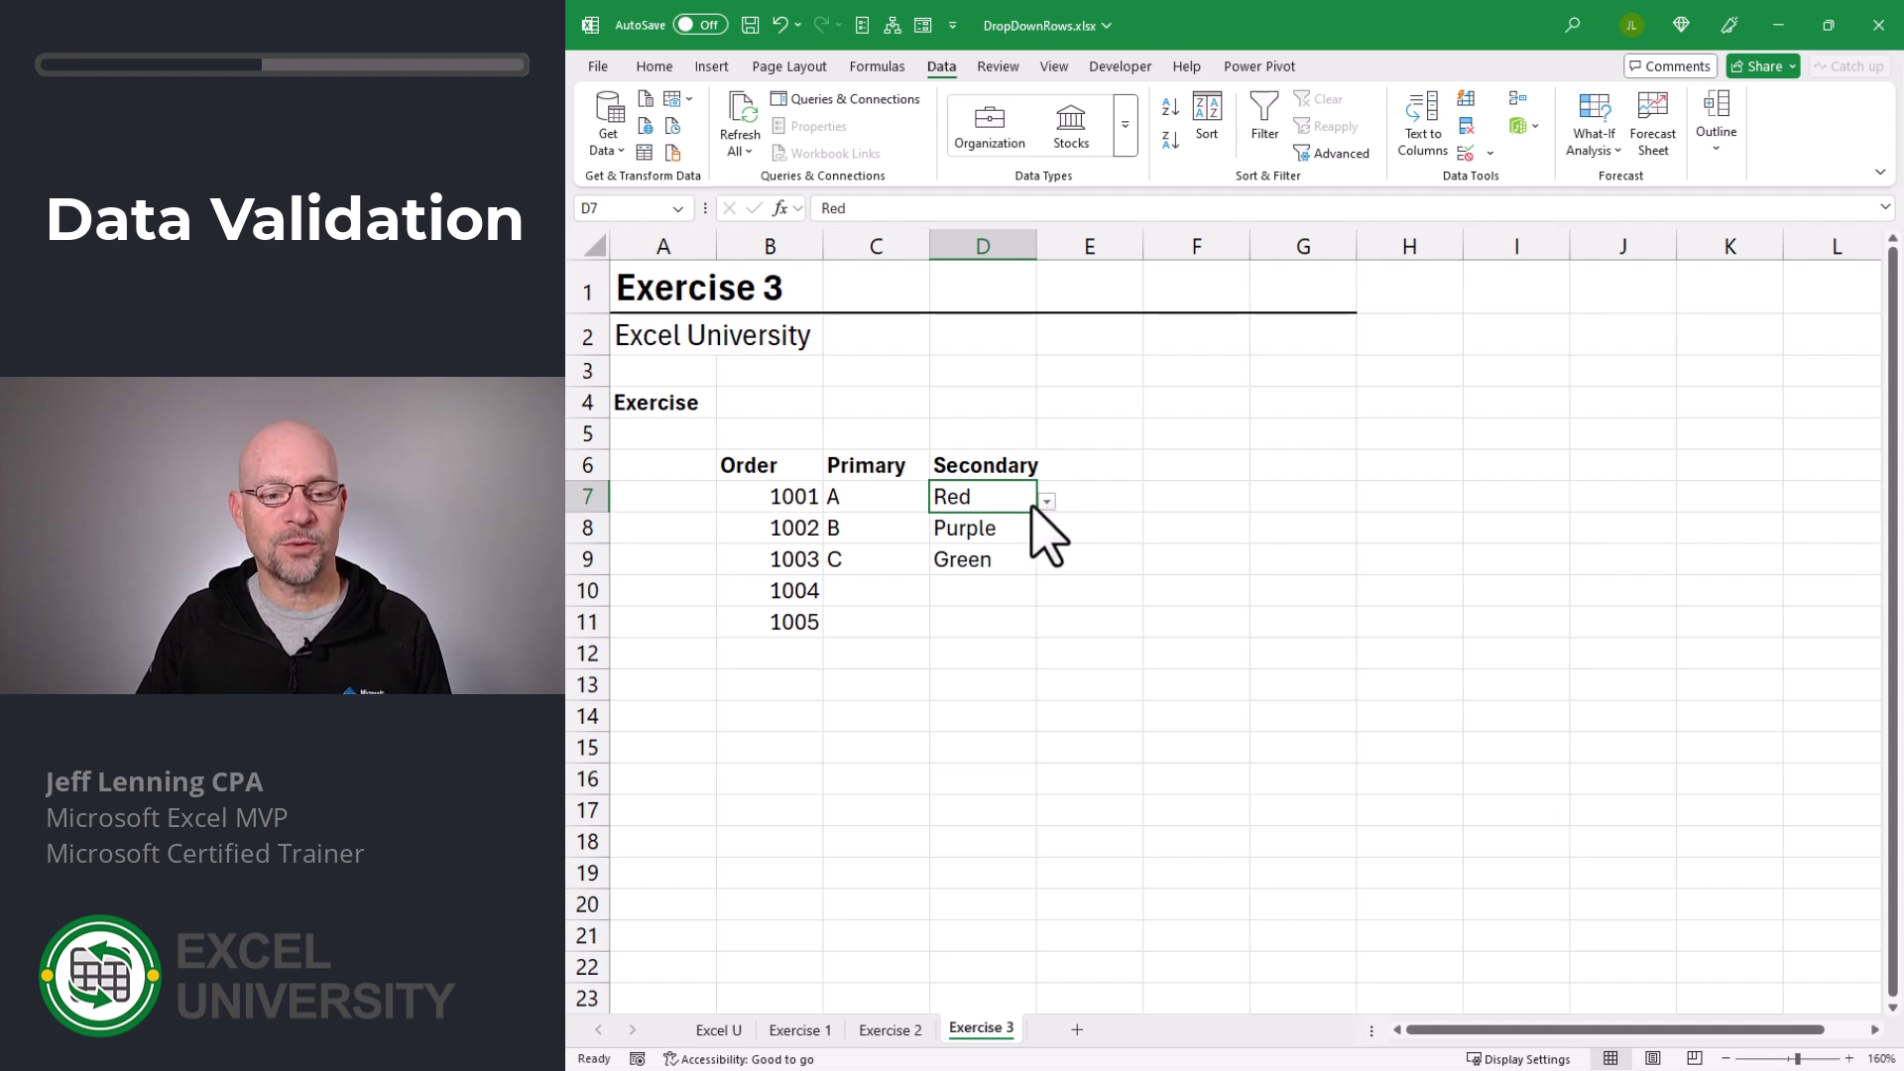
Step: Switch C7's Primary to B from its dropdown, leaving D7 still showing Red
{"action": "left_click", "coordinate": [879, 496]}
{"action": "left_click", "coordinate": [939, 501]}
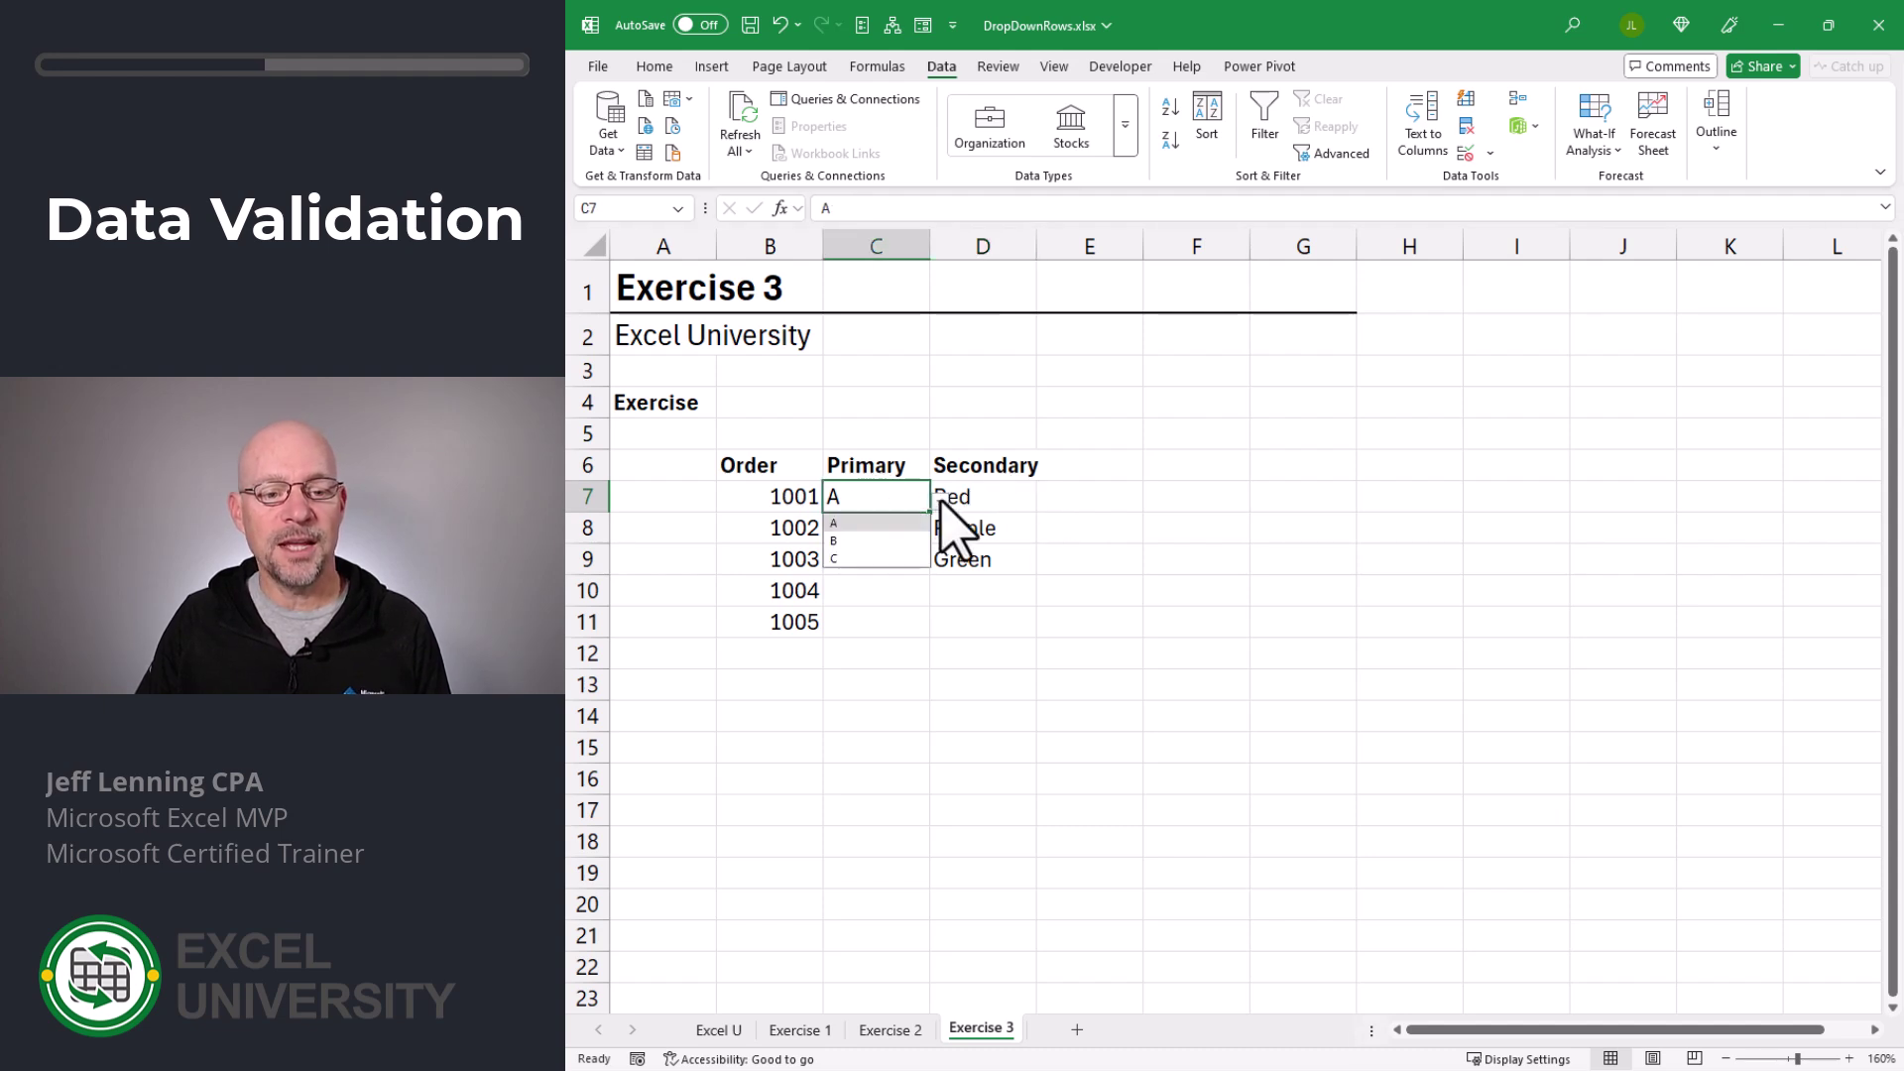
{"action": "left_click", "coordinate": [863, 541]}
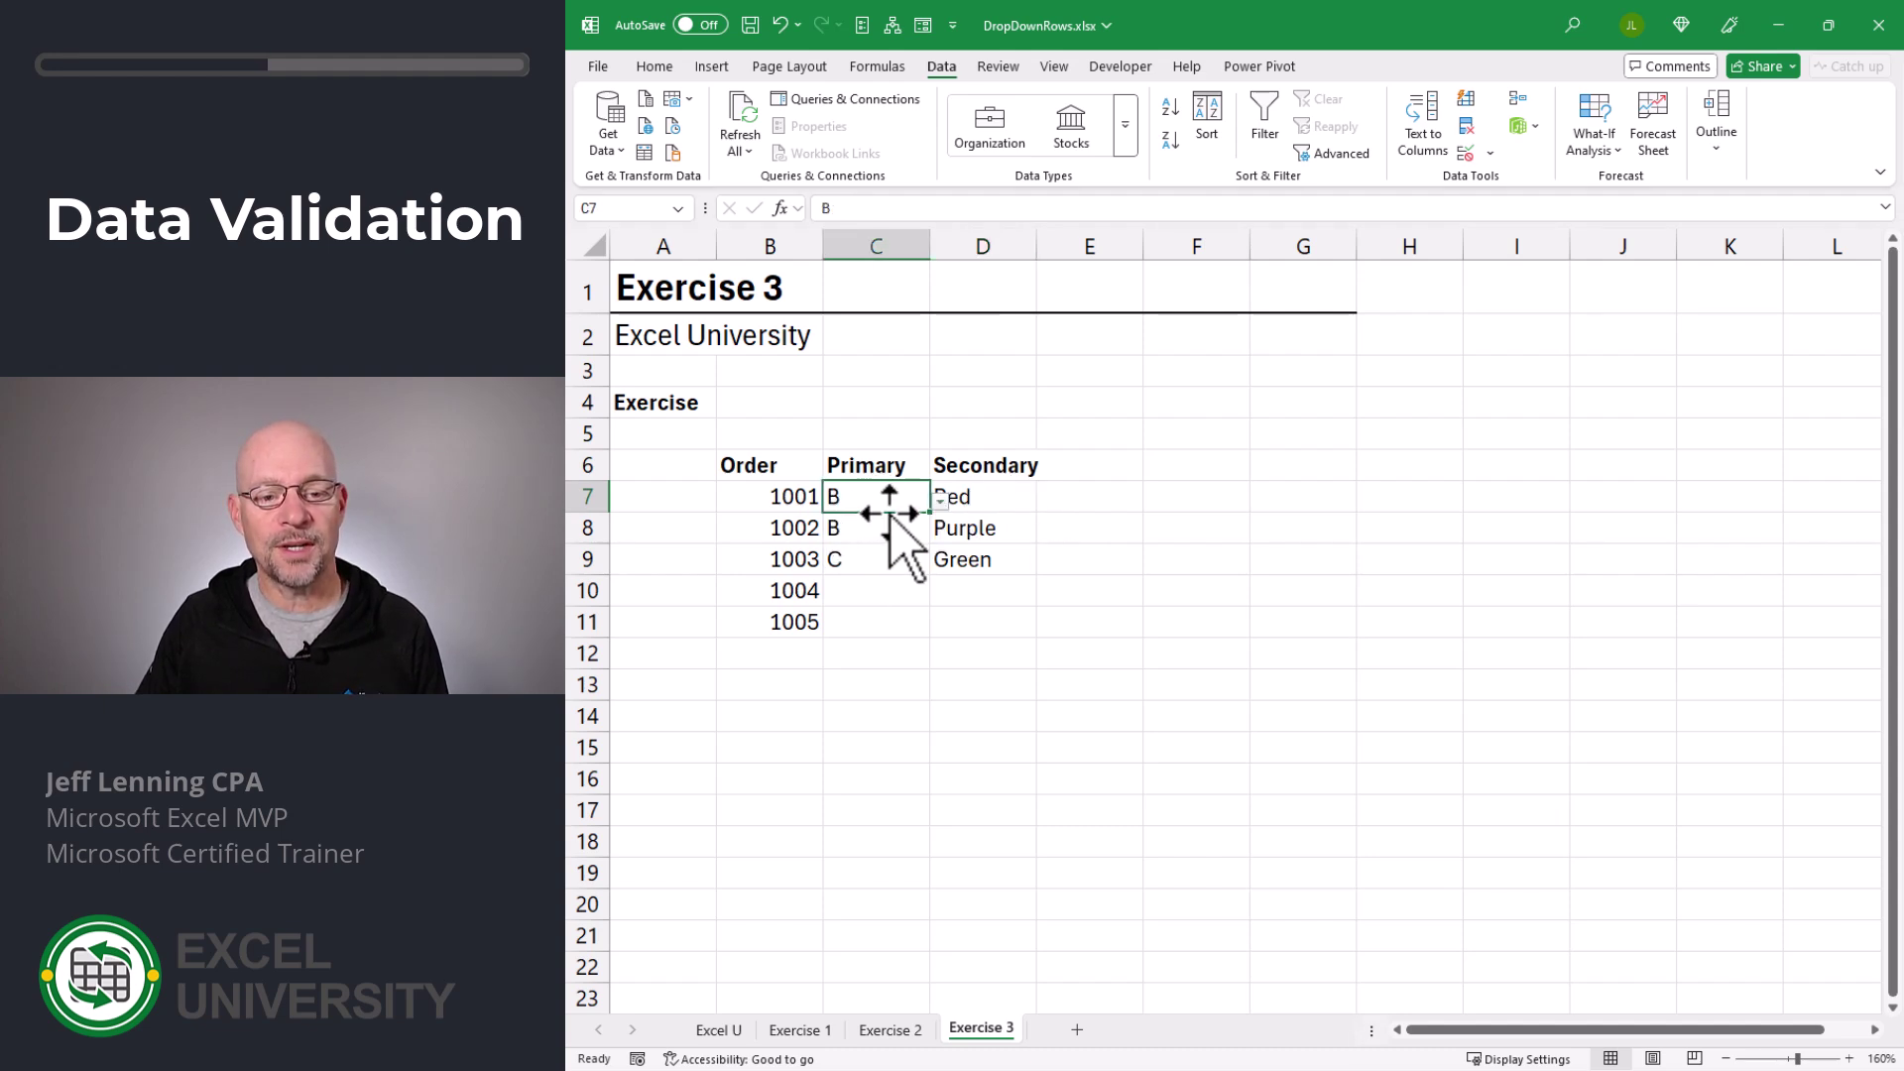
{"action": "left_click", "coordinate": [988, 493]}
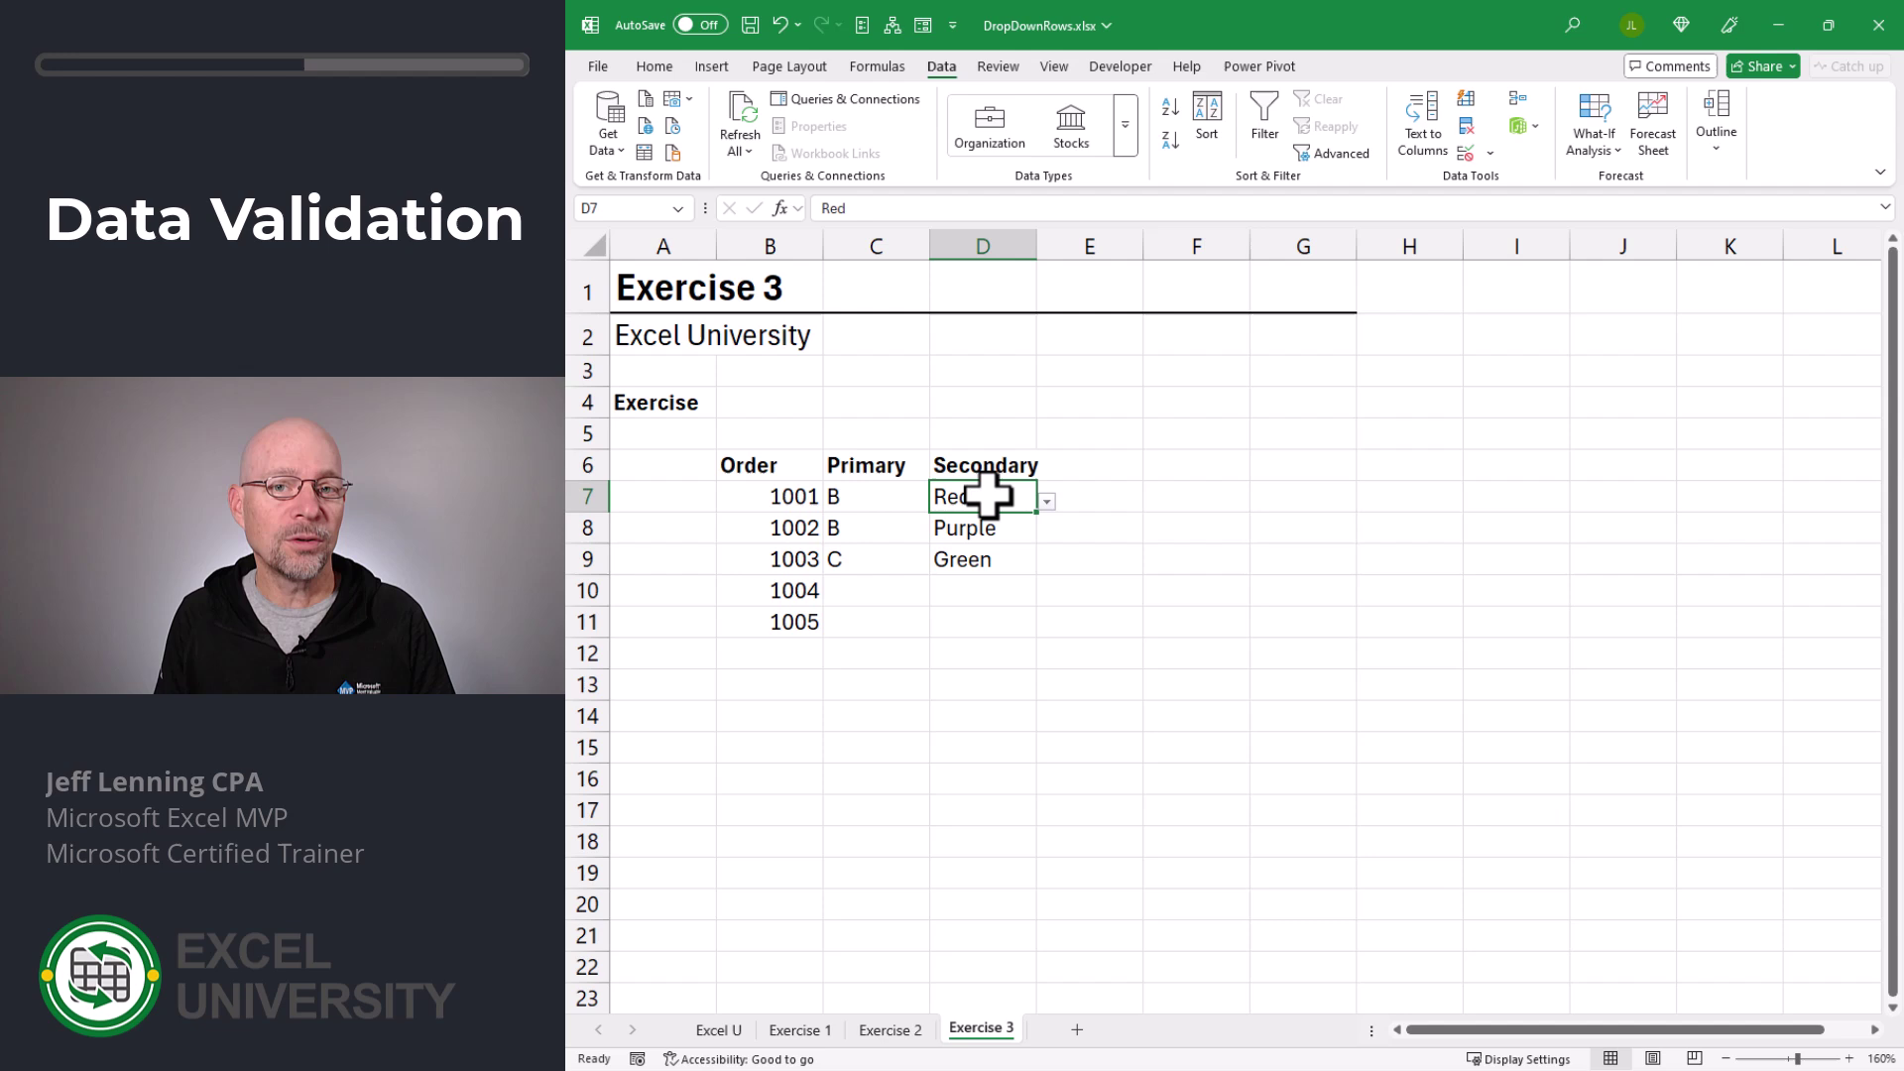
Step: Select D7:D11 and start a new formula-based conditional formatting rule
{"action": "left_click_drag", "start_coordinate": [987, 493], "coordinate": [985, 621]}
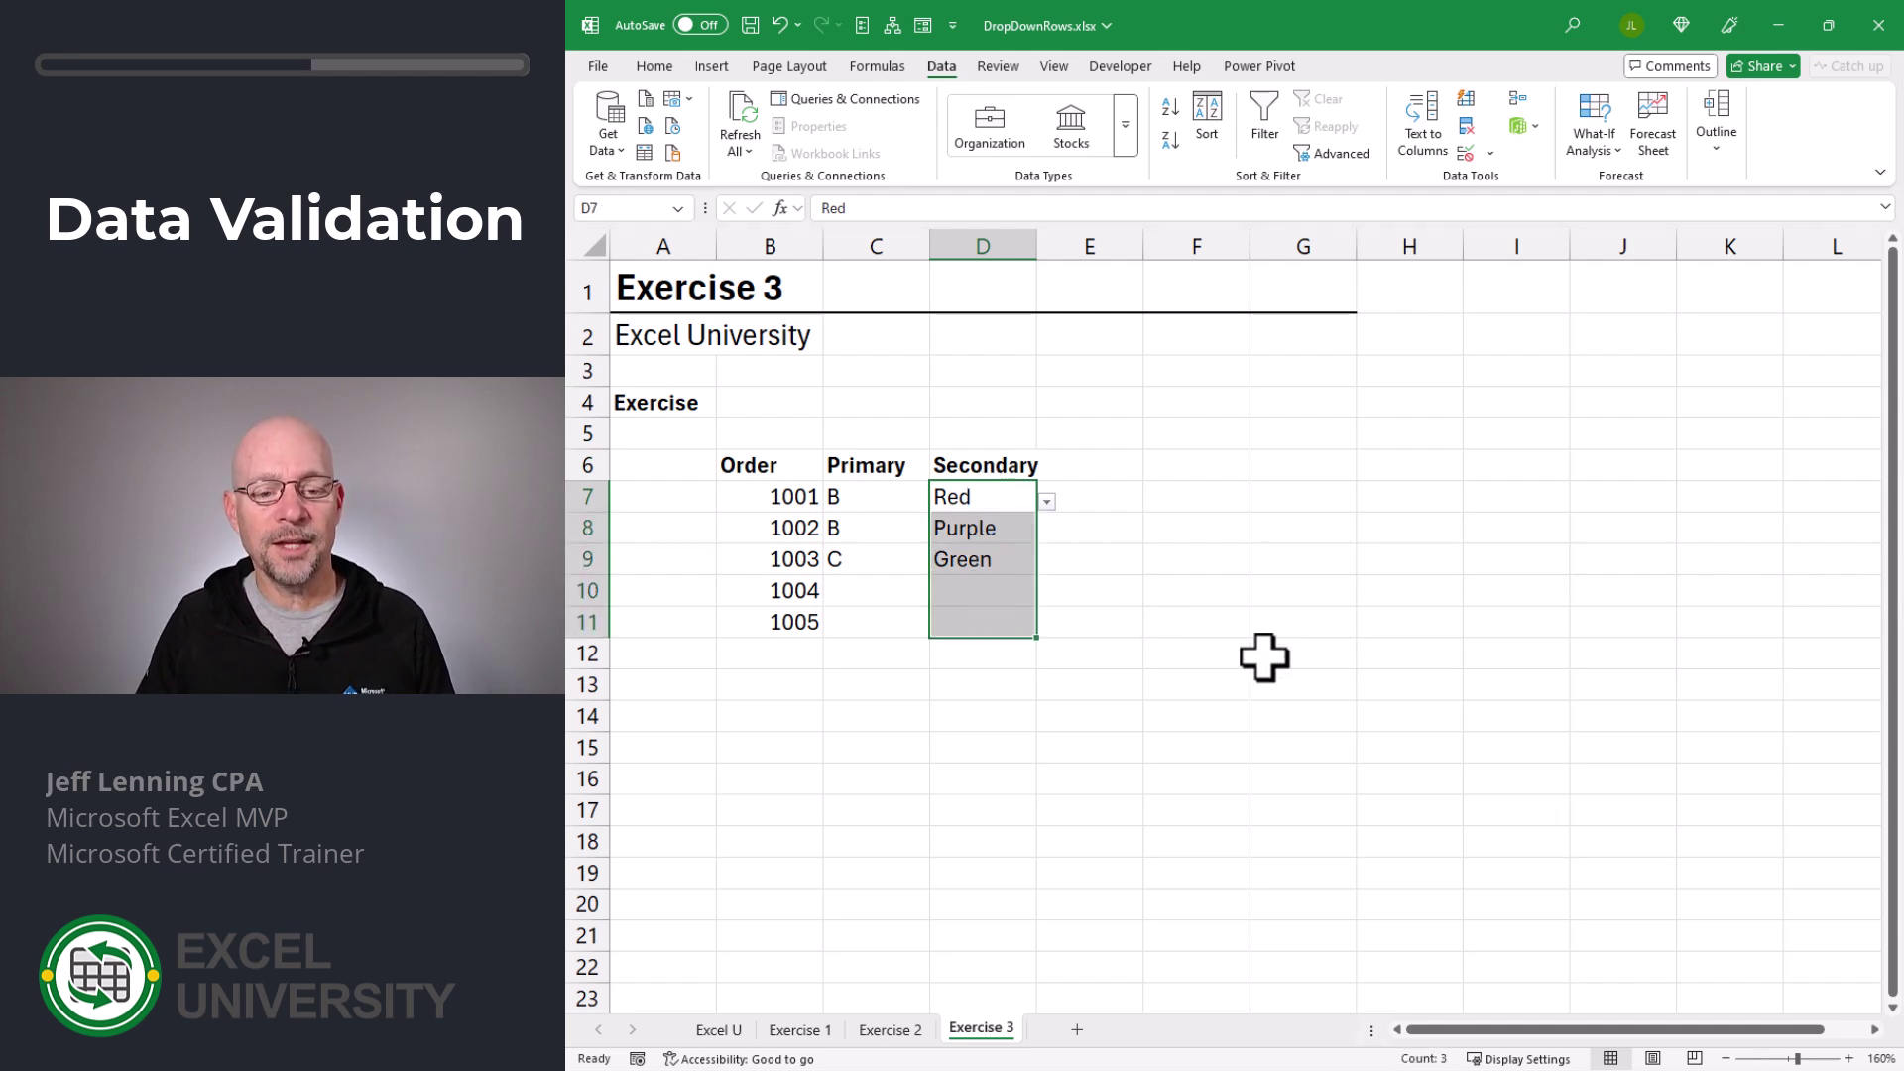
{"action": "left_click", "coordinate": [654, 66]}
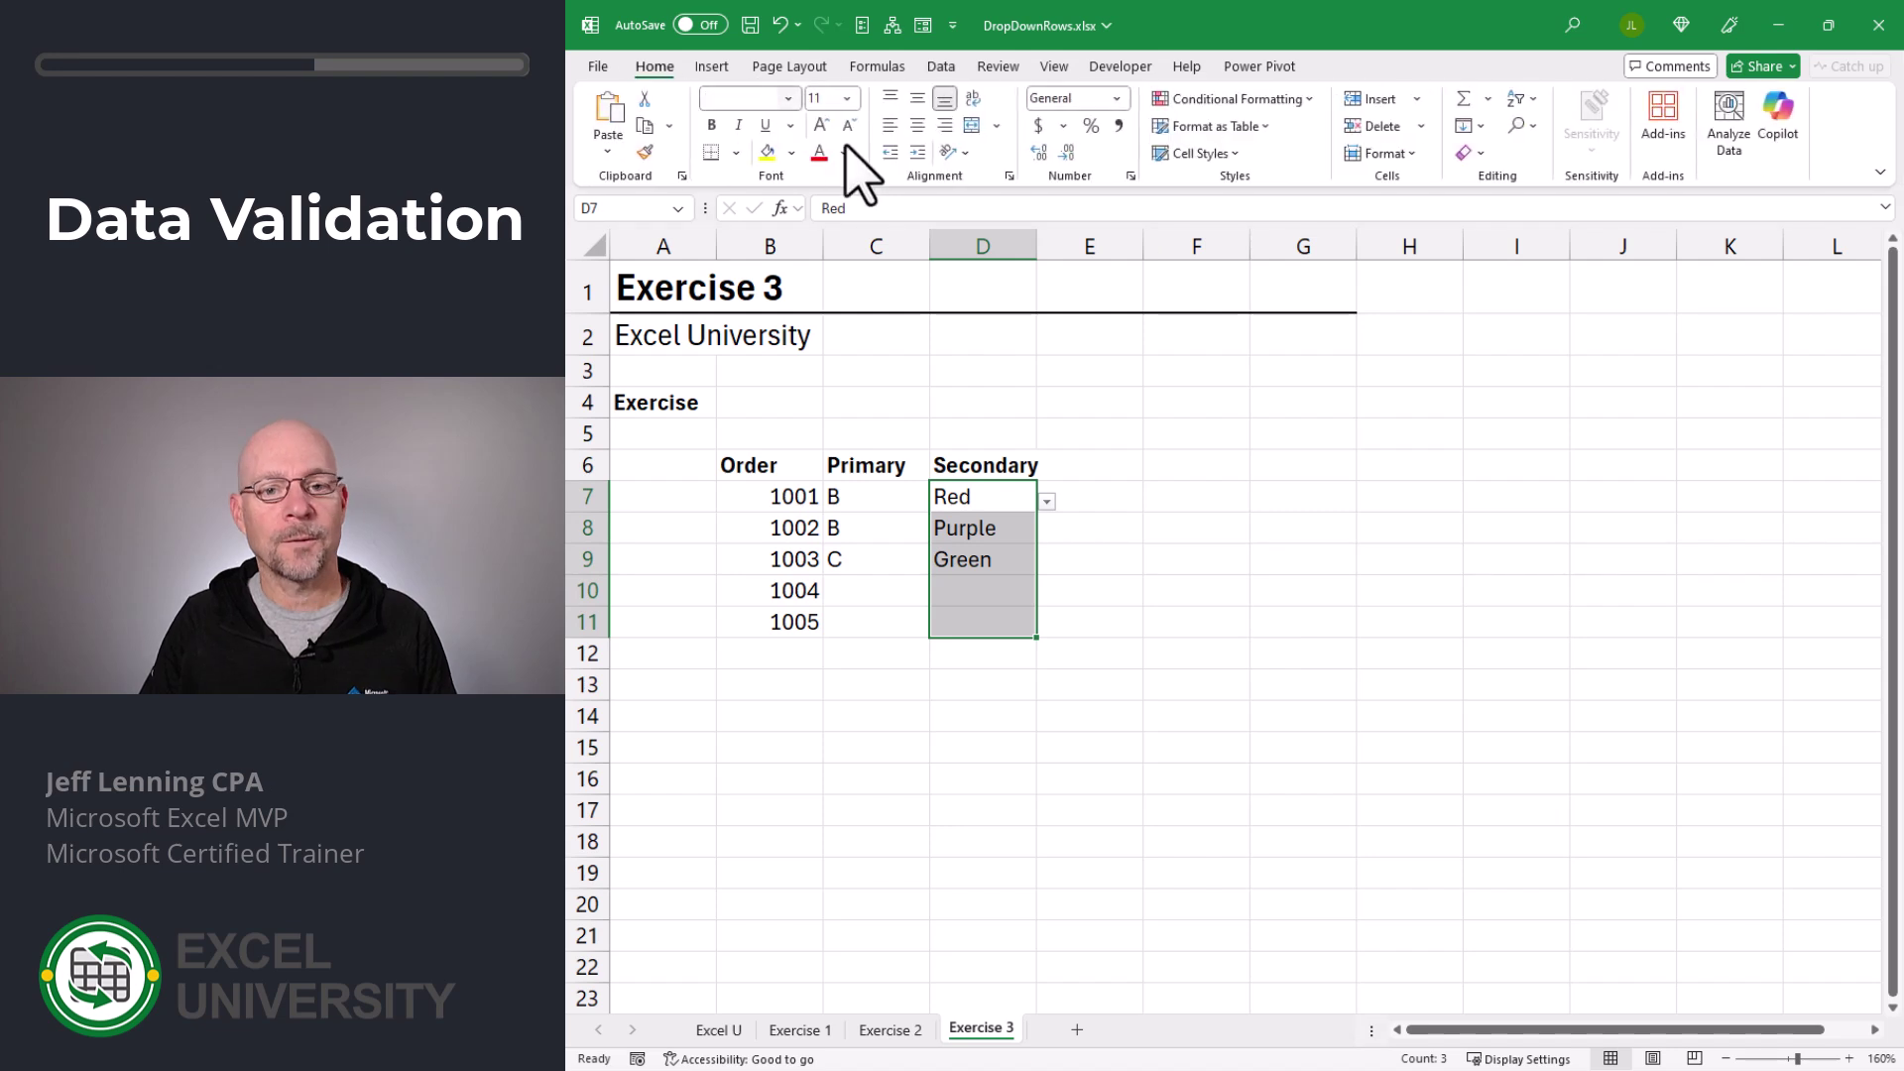
{"action": "left_click", "coordinate": [1286, 98]}
{"action": "left_click", "coordinate": [1252, 353]}
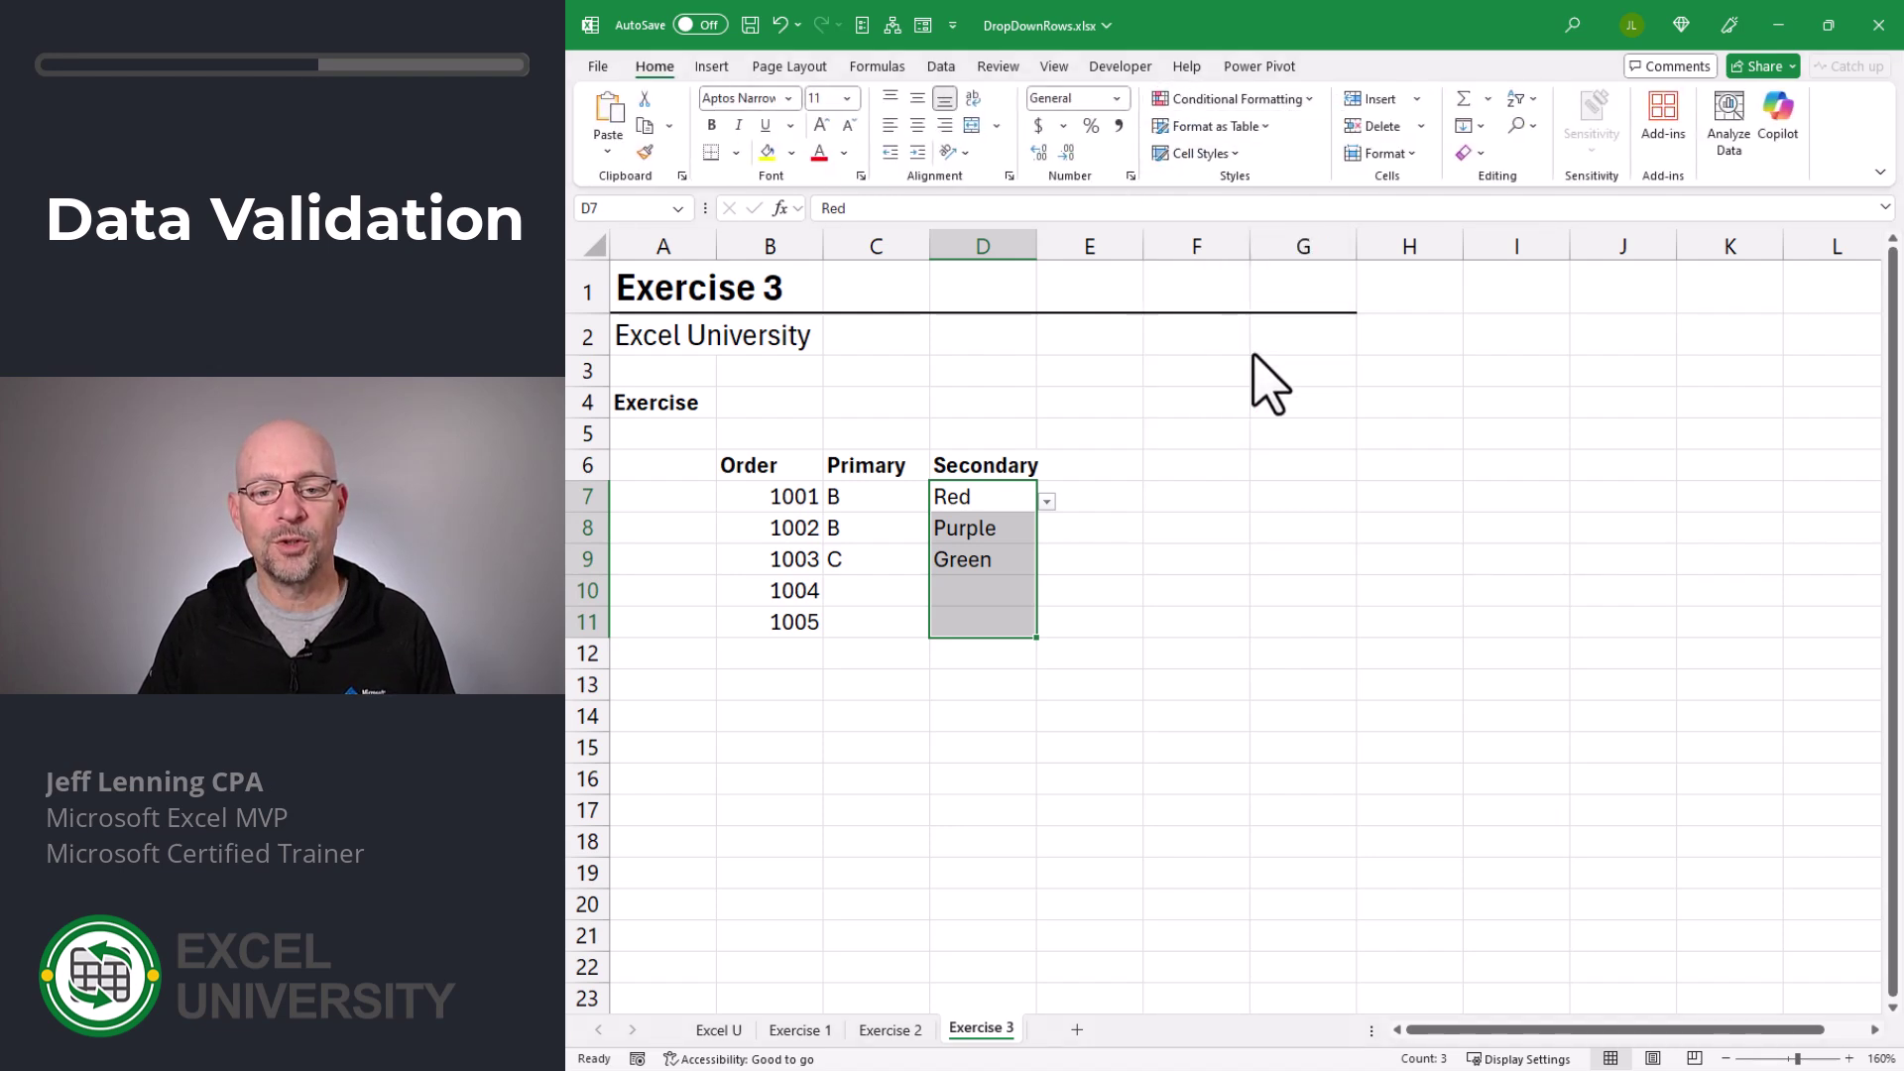
{"action": "left_click", "coordinate": [1257, 456]}
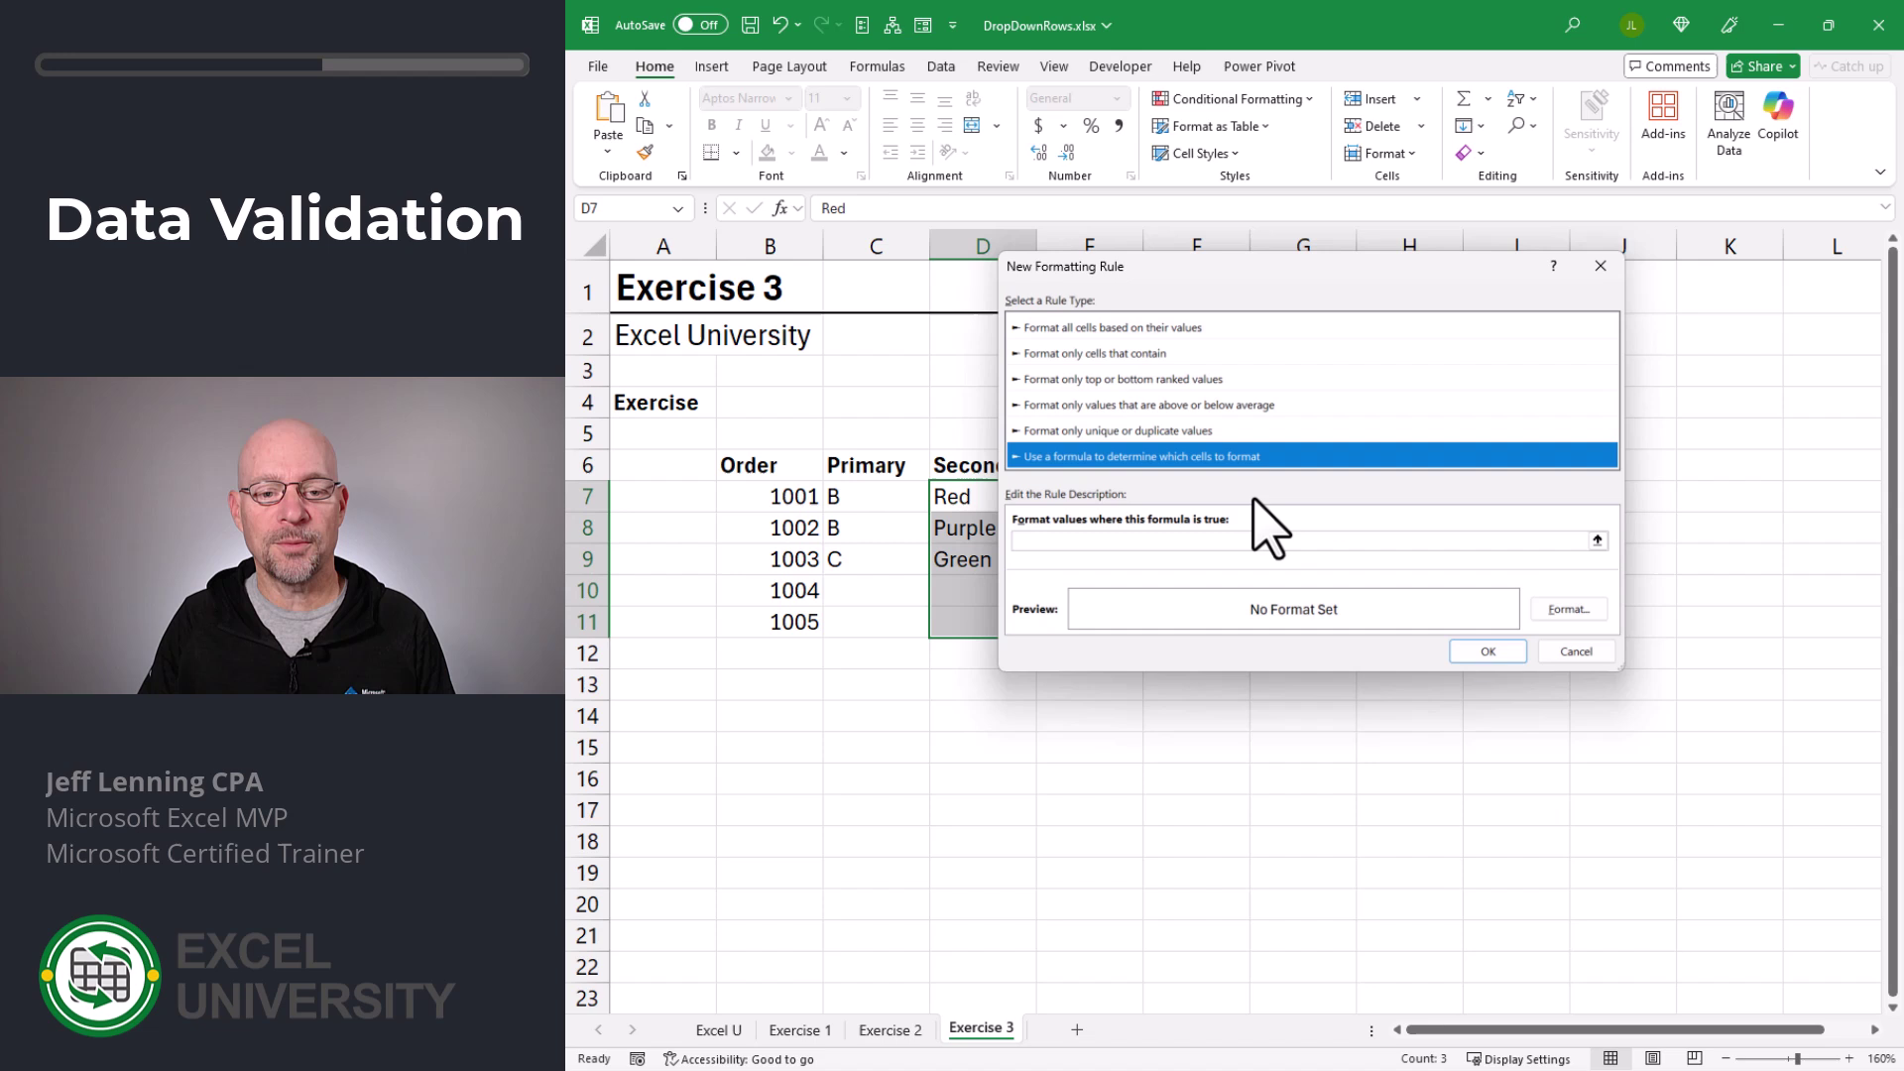
{"action": "left_click", "coordinate": [1156, 541]}
Step: Begin =COUNTIFS( with Exercise 1's B12:B19 range and relative criterion C7
{"action": "type", "text": "="}
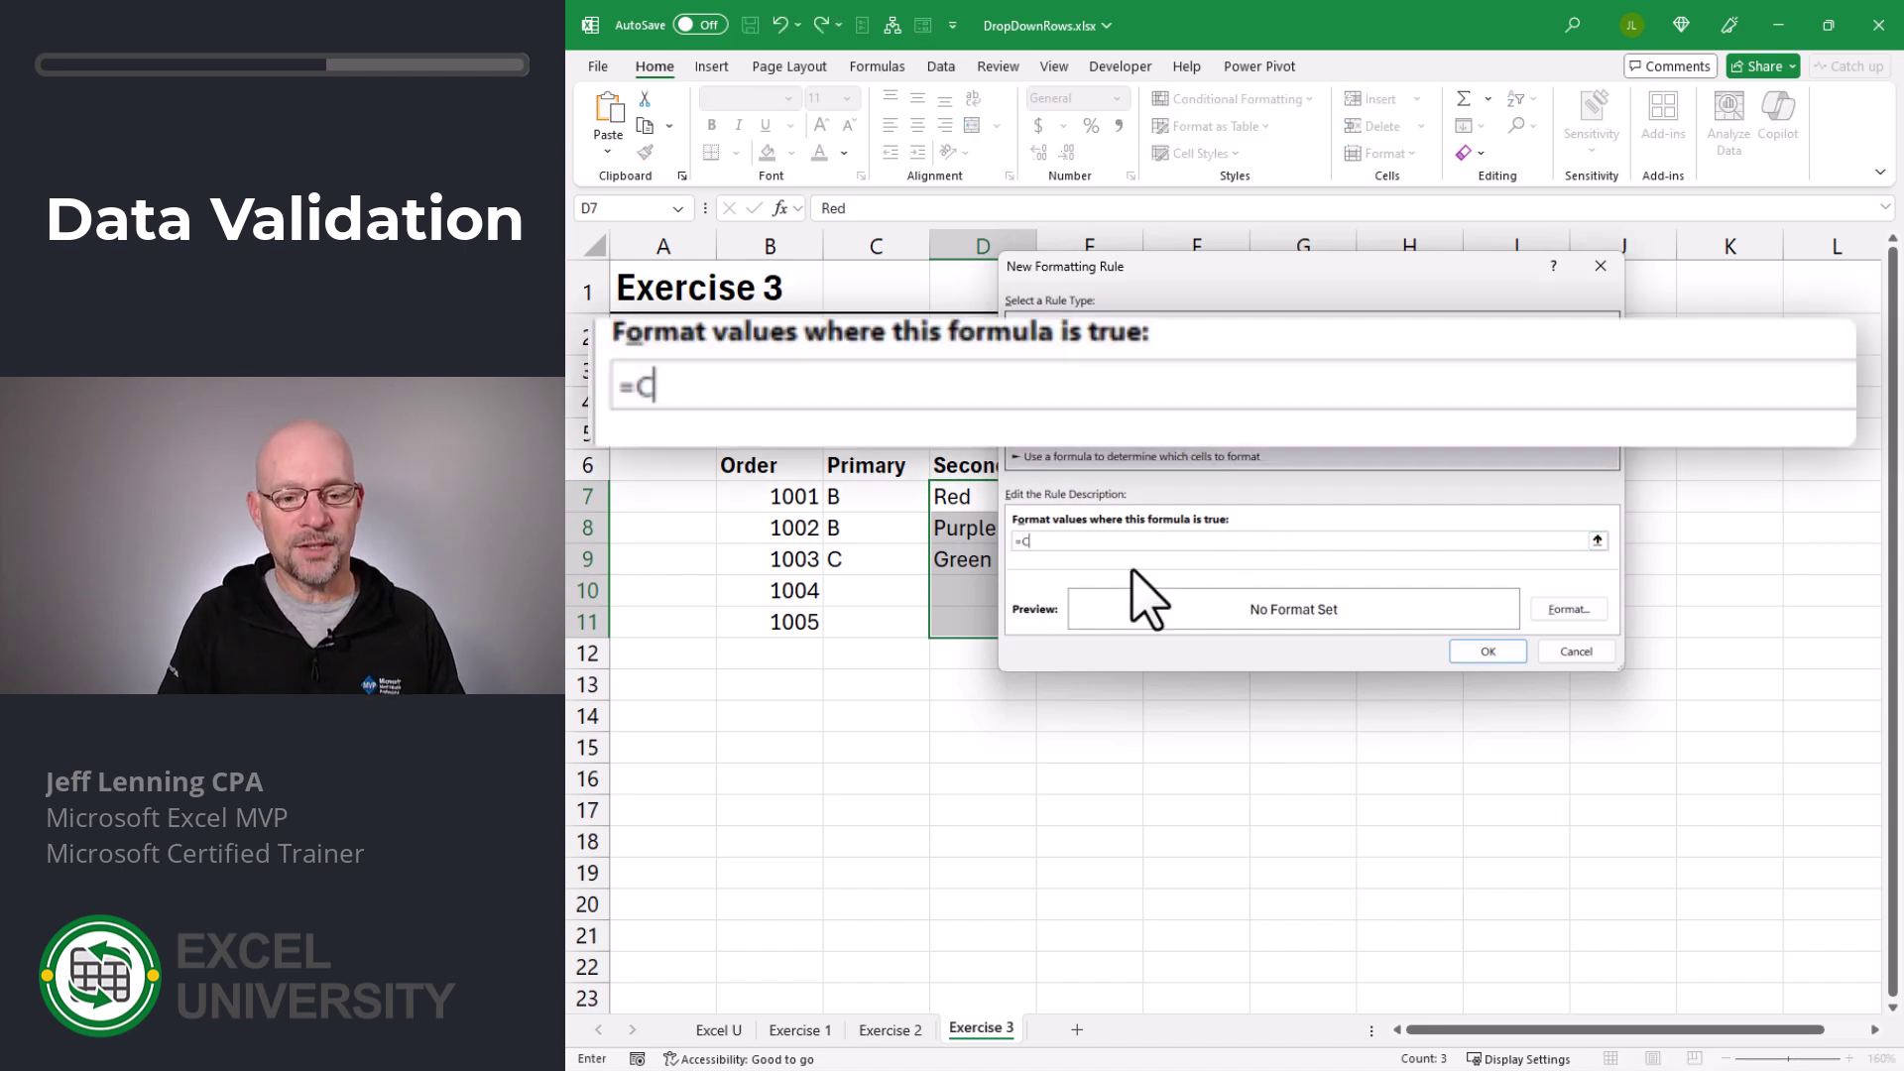
{"action": "type", "text": "COUNTIFS("}
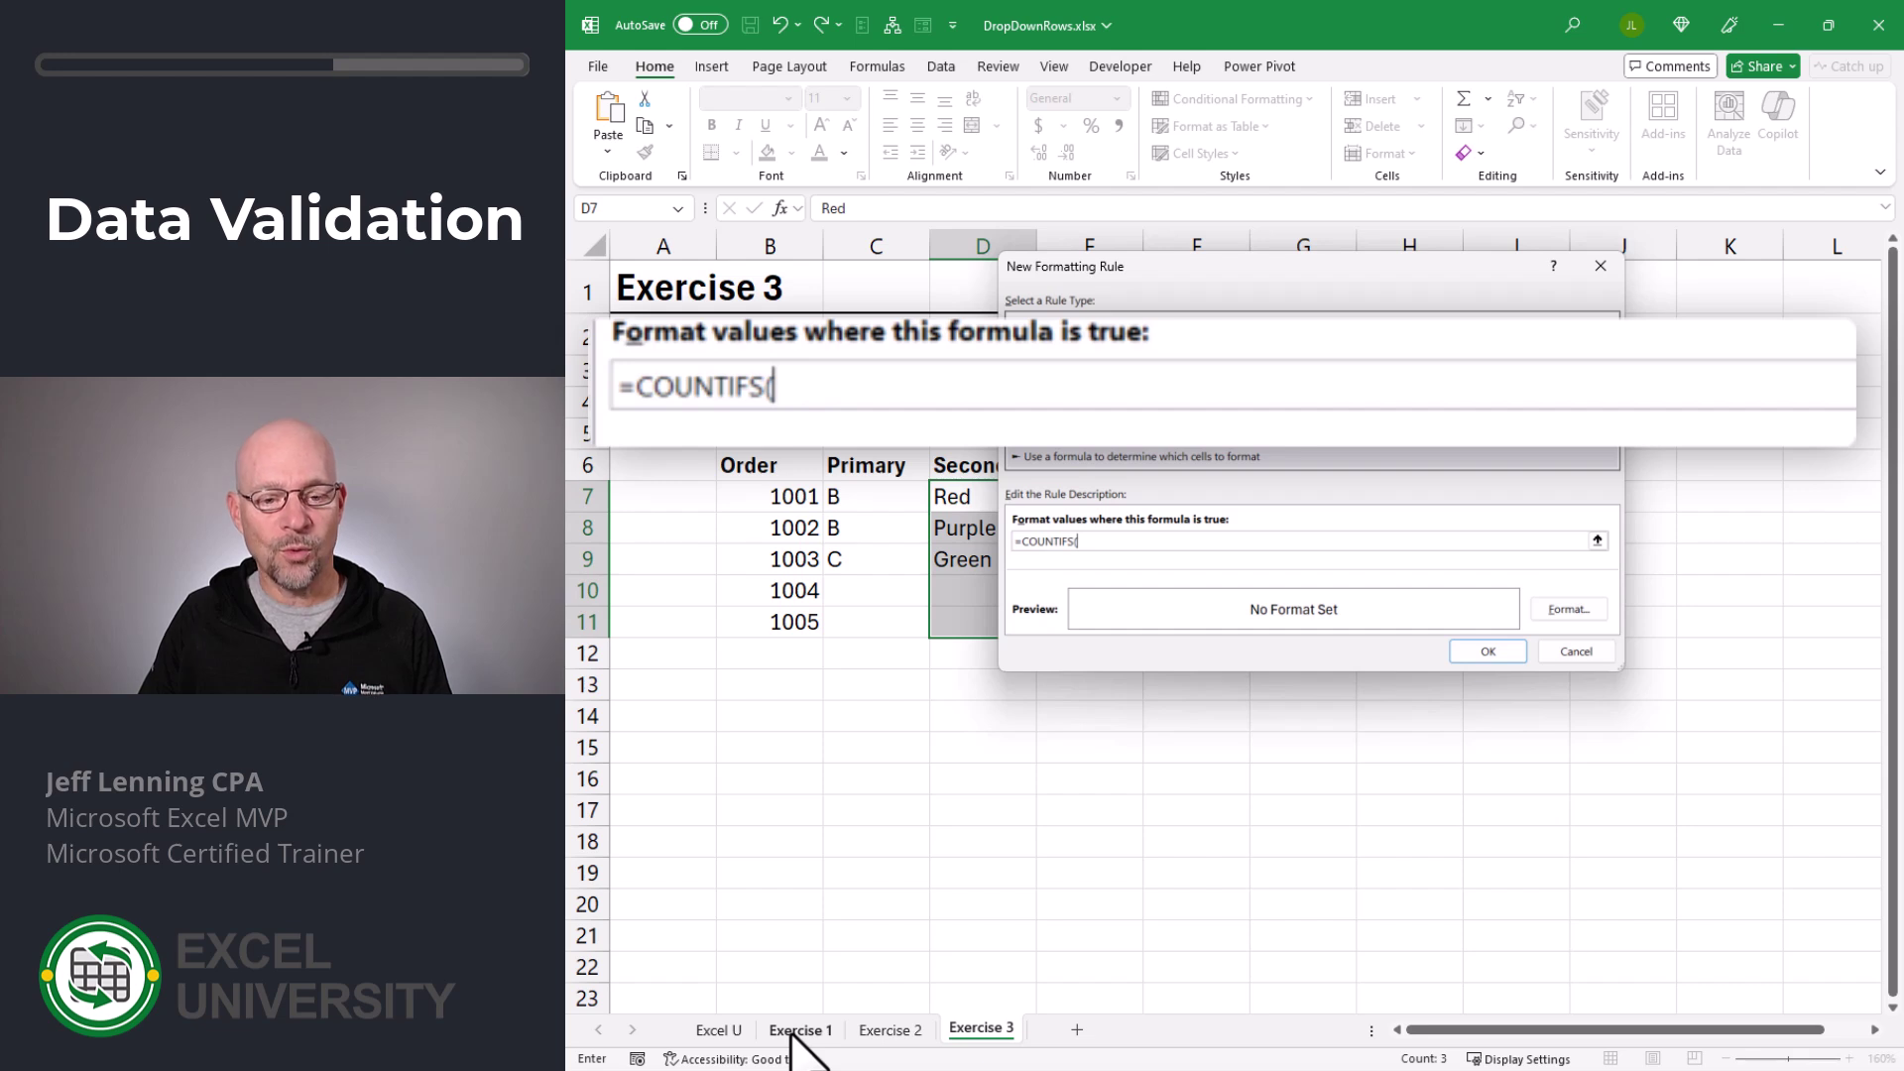
{"action": "left_click", "coordinate": [799, 1030]}
{"action": "left_click_drag", "start_coordinate": [778, 650], "coordinate": [777, 871]}
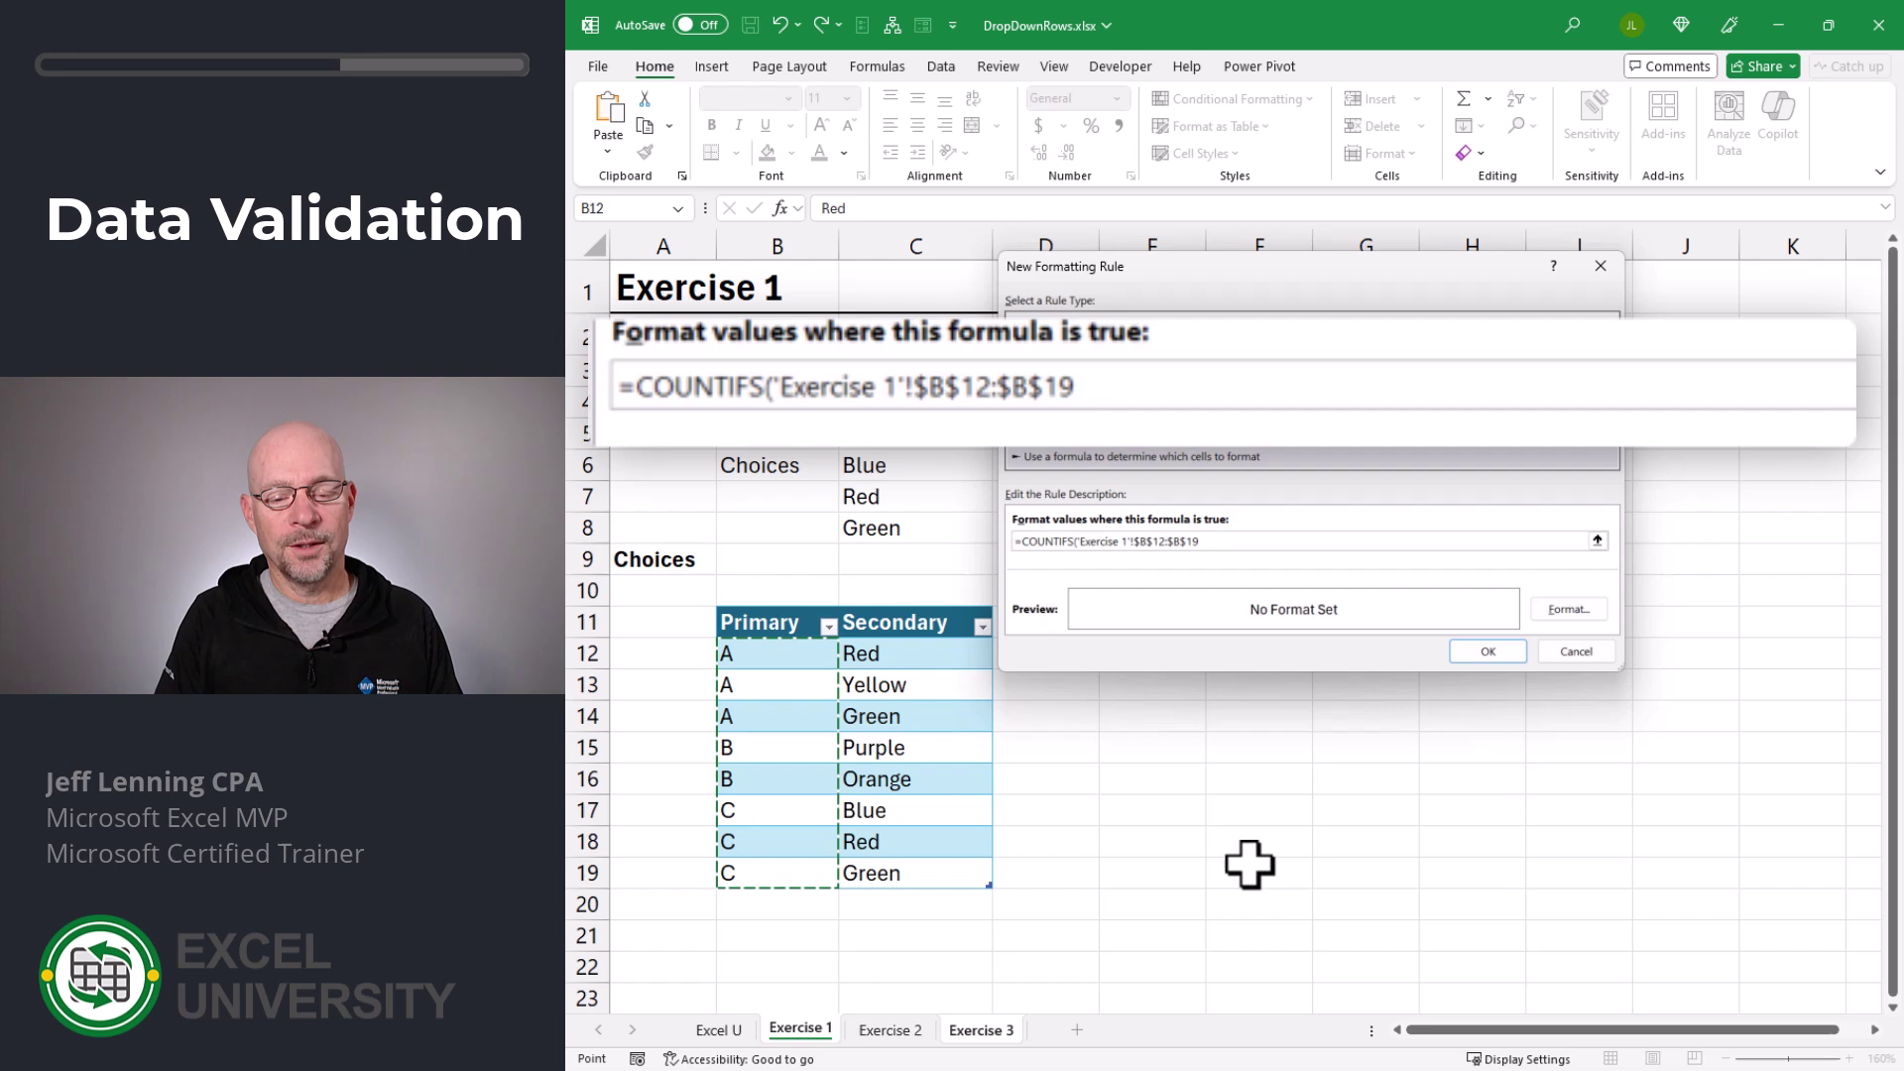
{"action": "type", "text": ","}
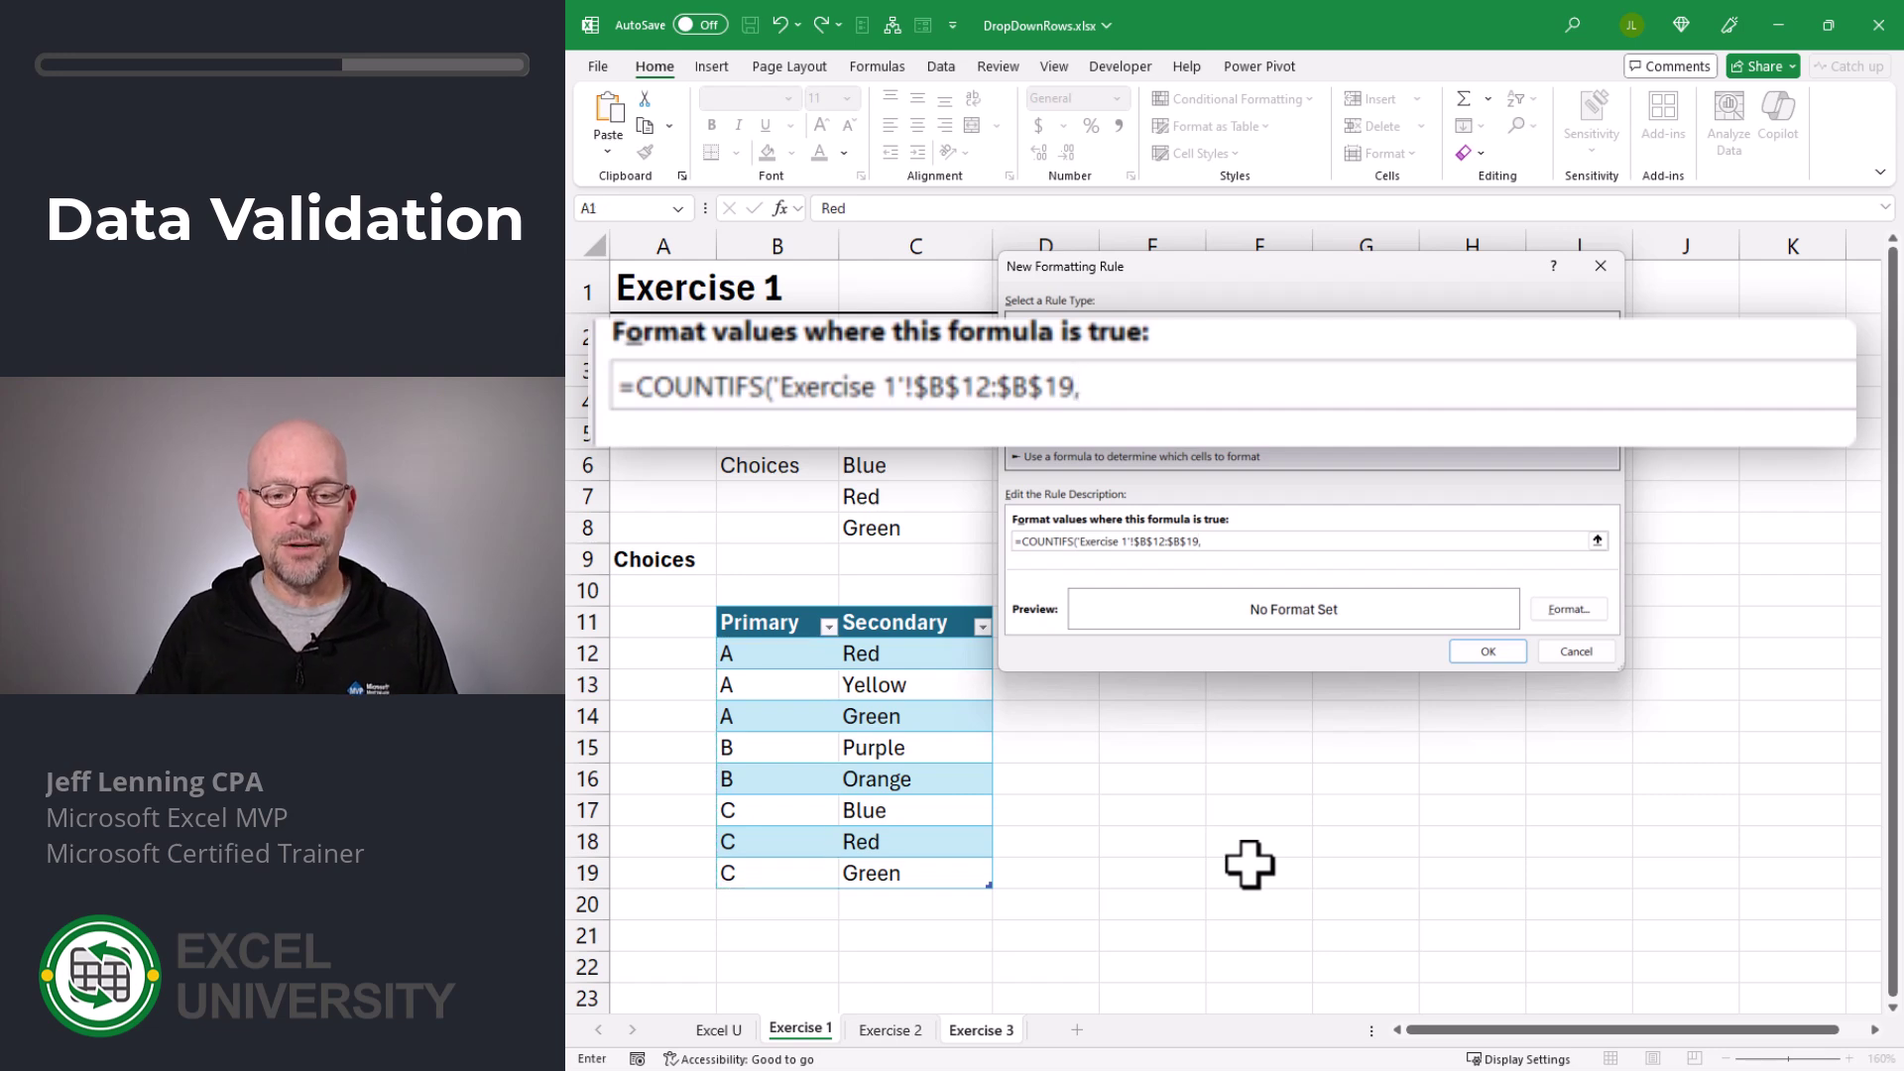
{"action": "left_click", "coordinate": [979, 1034]}
{"action": "left_click", "coordinate": [870, 497]}
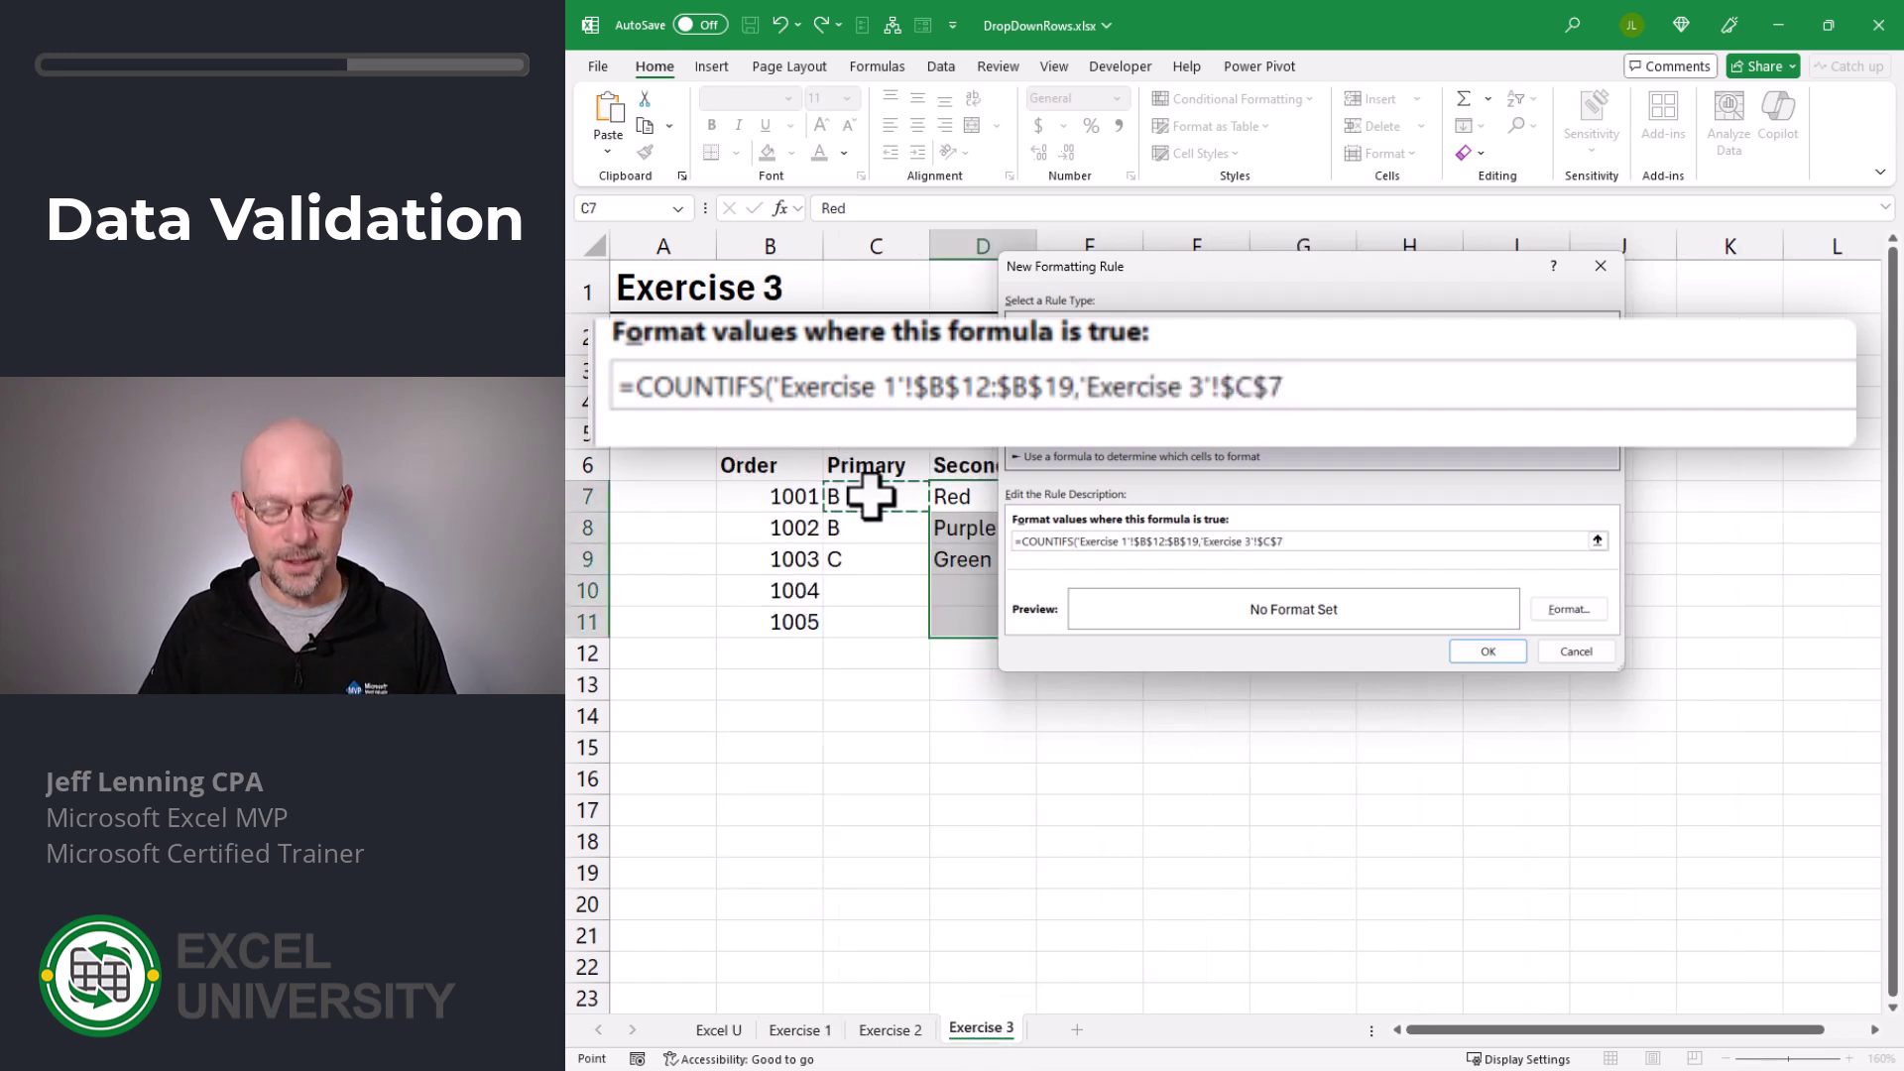
{"action": "key", "text": "F4"}
{"action": "key", "text": "F4"}
{"action": "key", "text": "F4"}
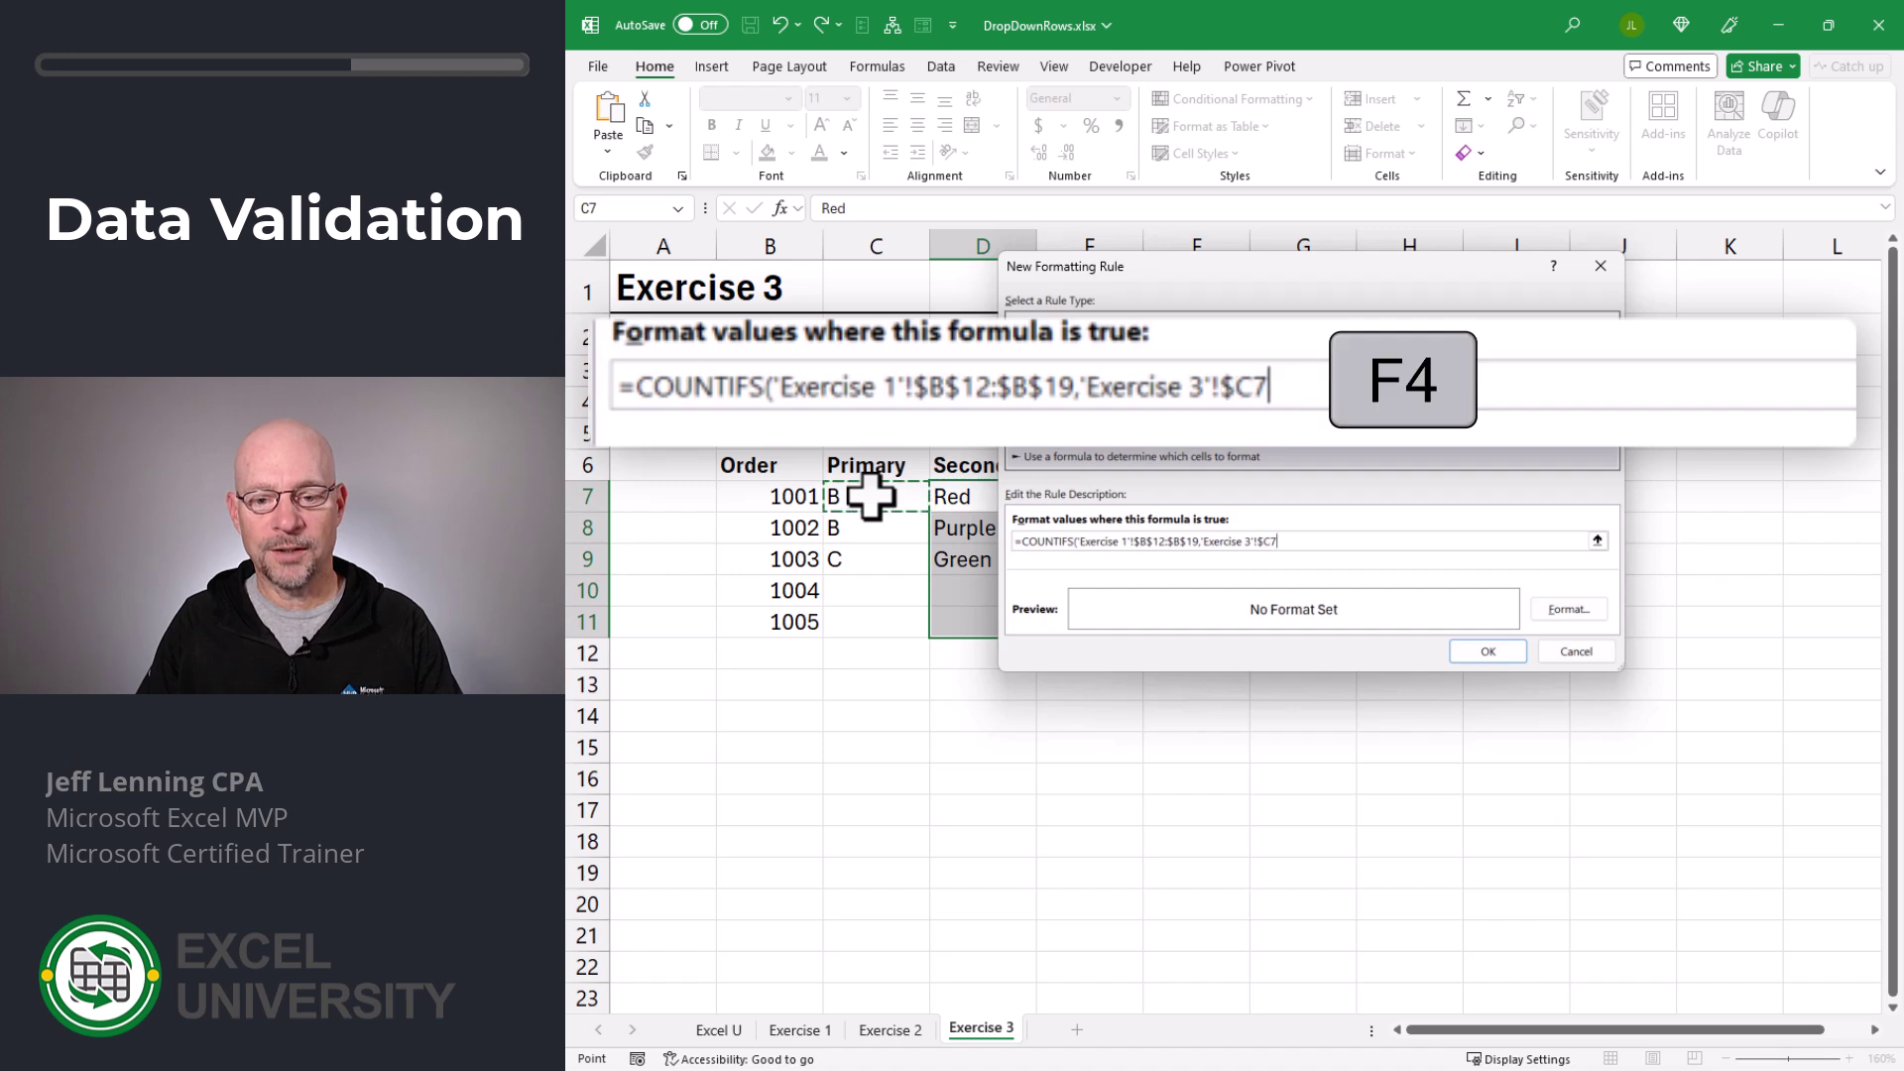
Step: Add Exercise 1's C12:C19 range with relative criterion D7 to the COUNTIFS formula
{"action": "type", "text": ","}
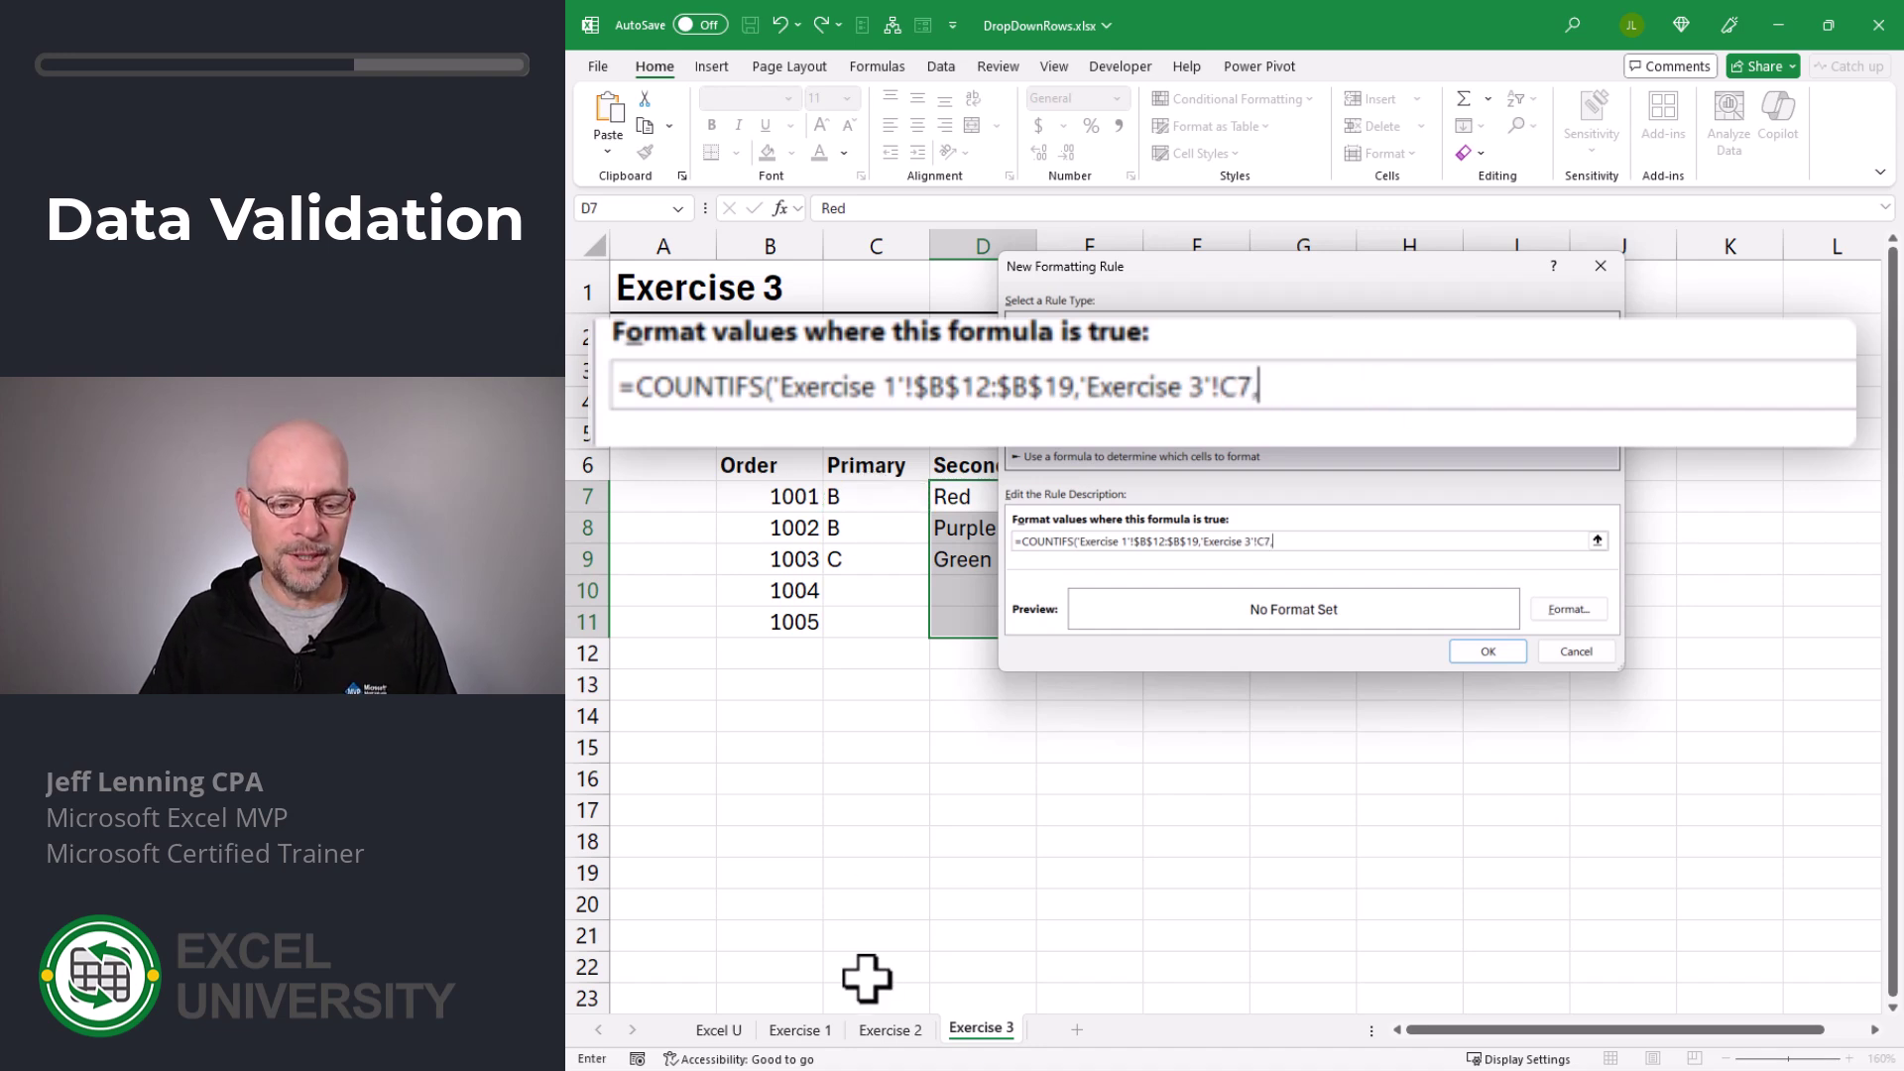
{"action": "left_click", "coordinate": [798, 1032]}
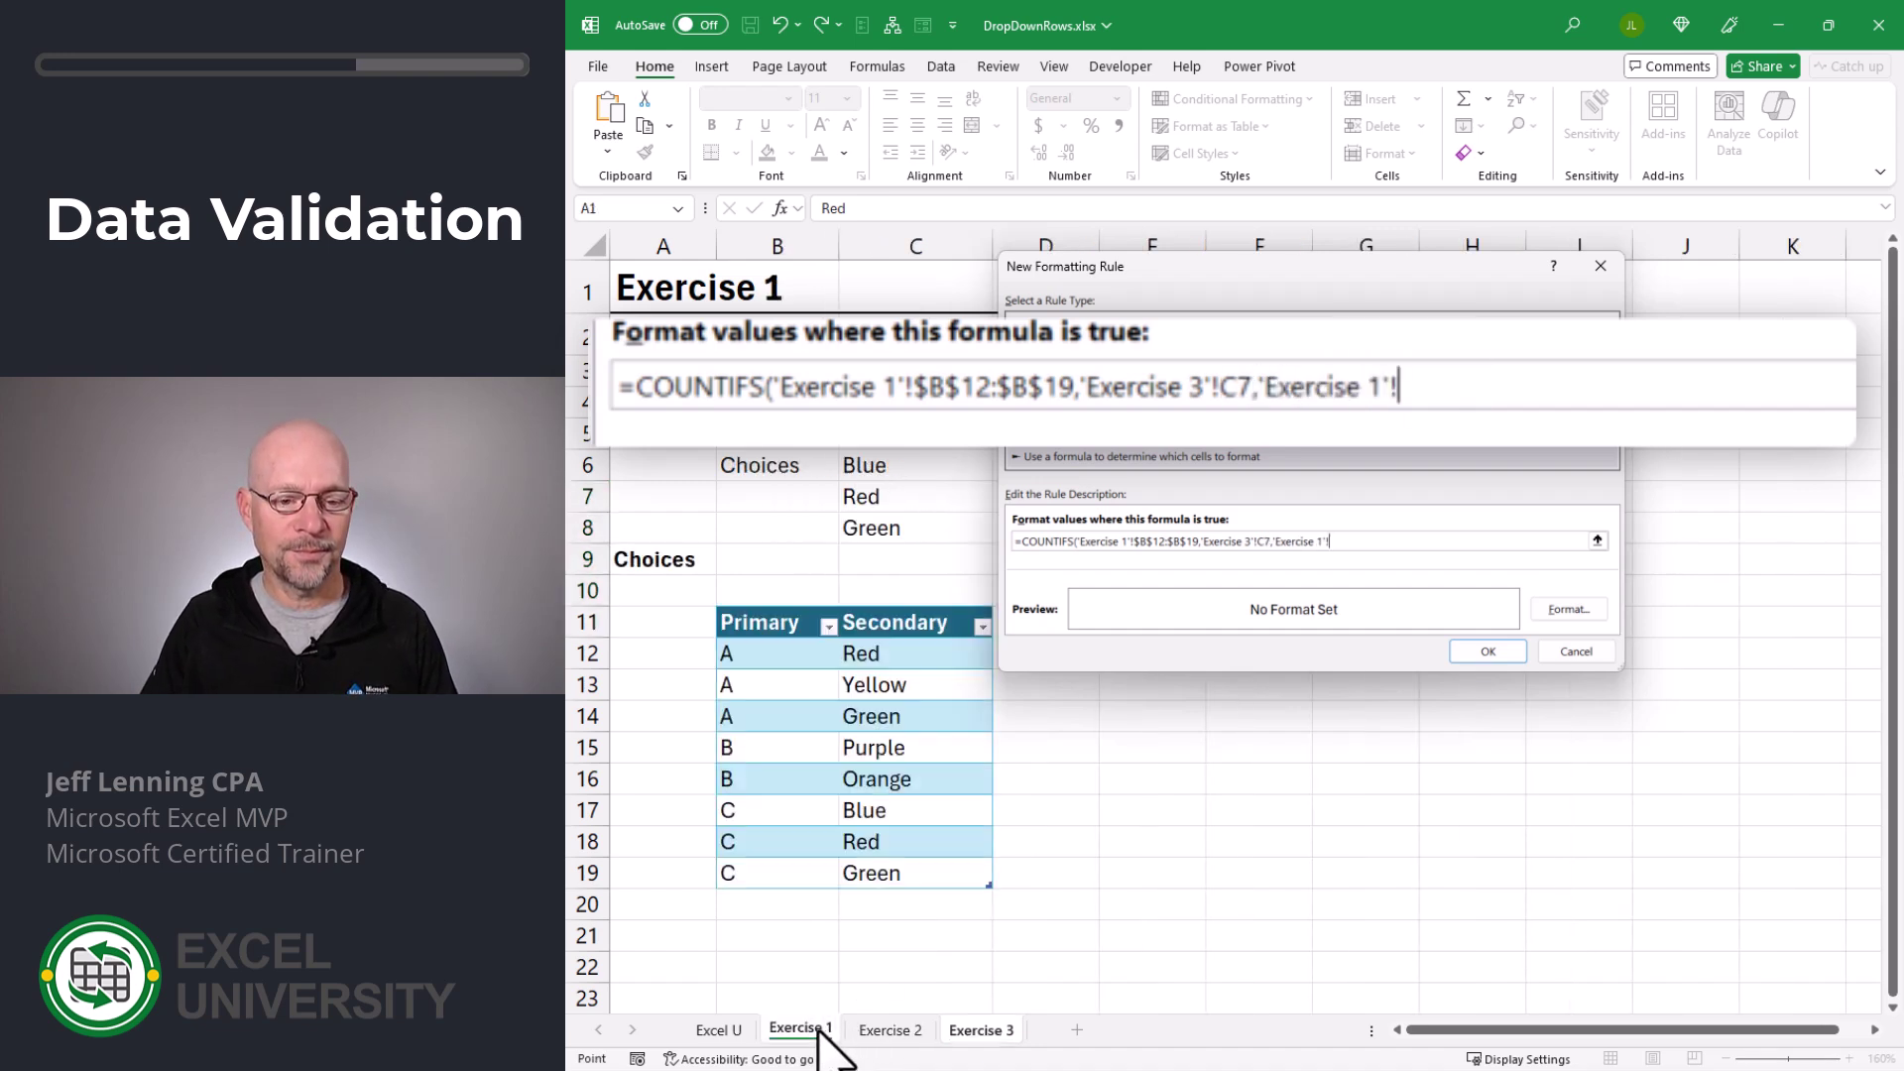
{"action": "left_click", "coordinate": [892, 595]}
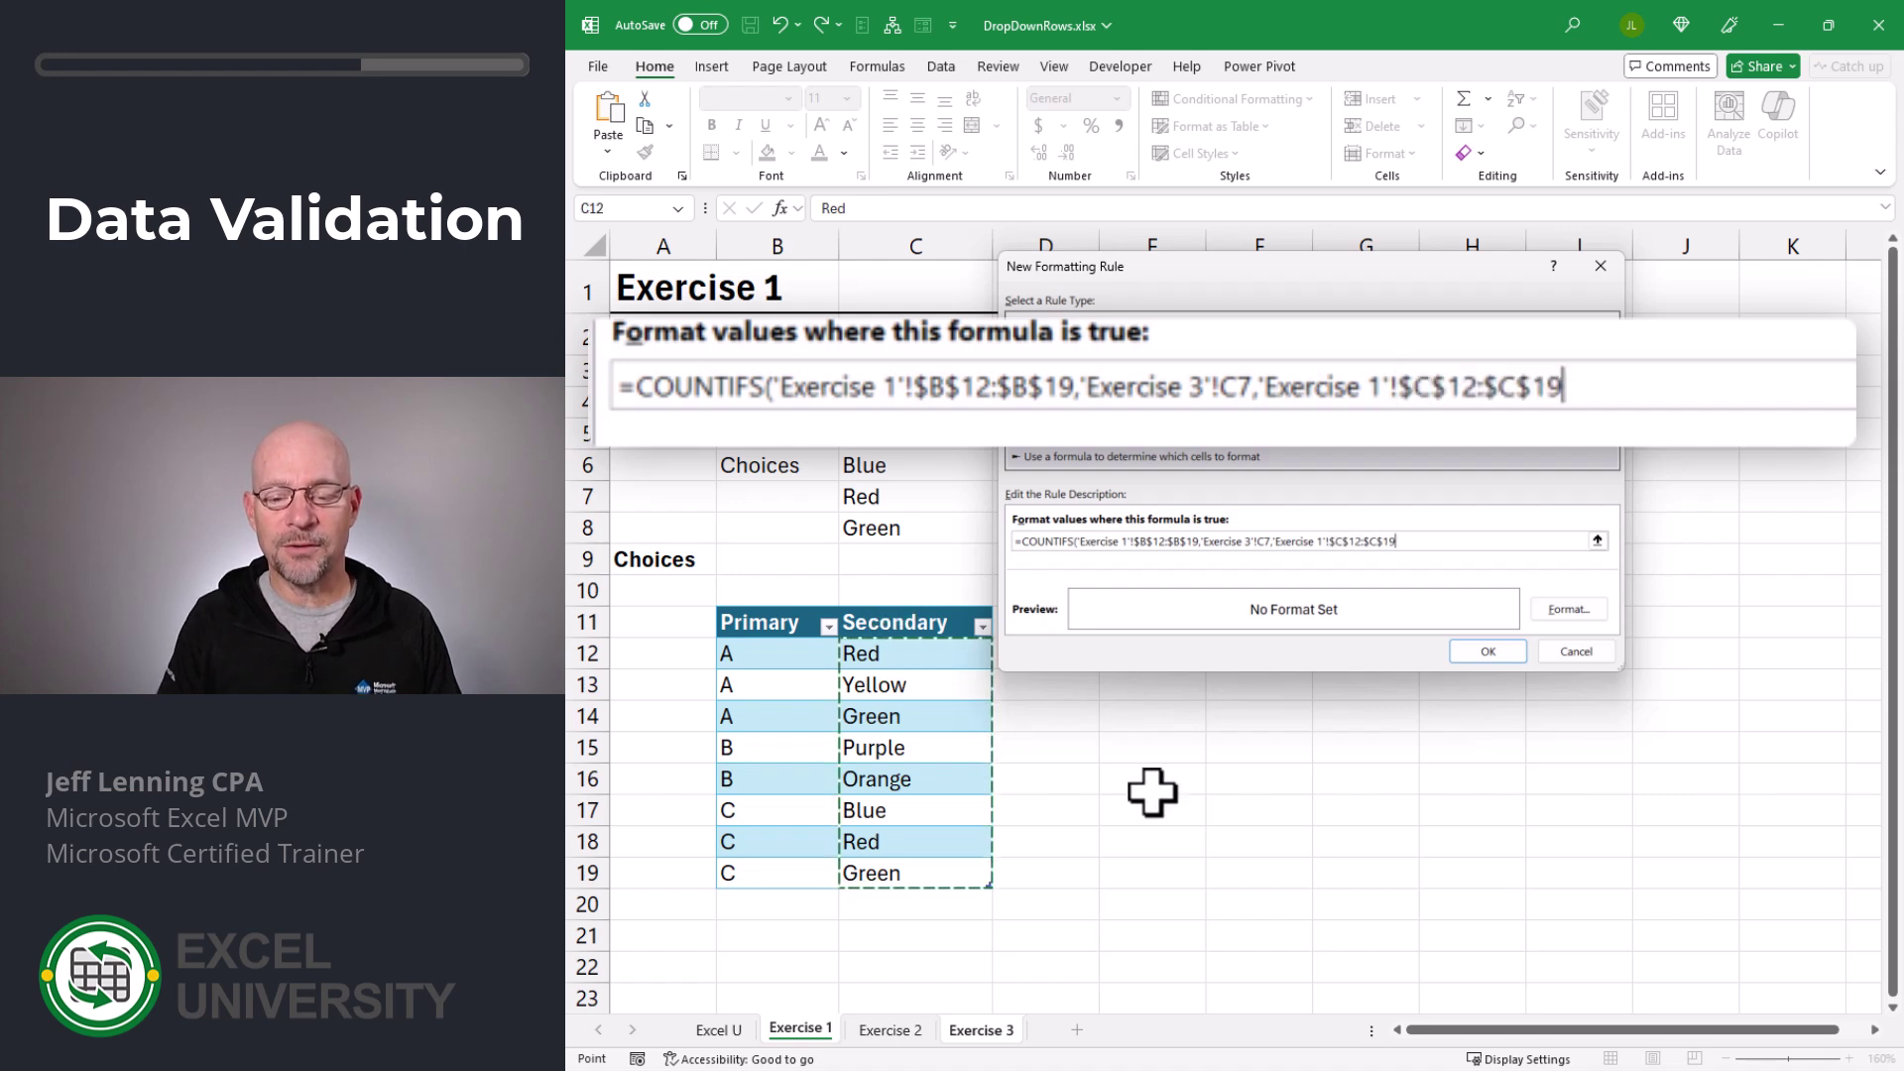
{"action": "left_click", "coordinate": [982, 1031]}
{"action": "left_click", "coordinate": [962, 498]}
{"action": "key", "text": "F4"}
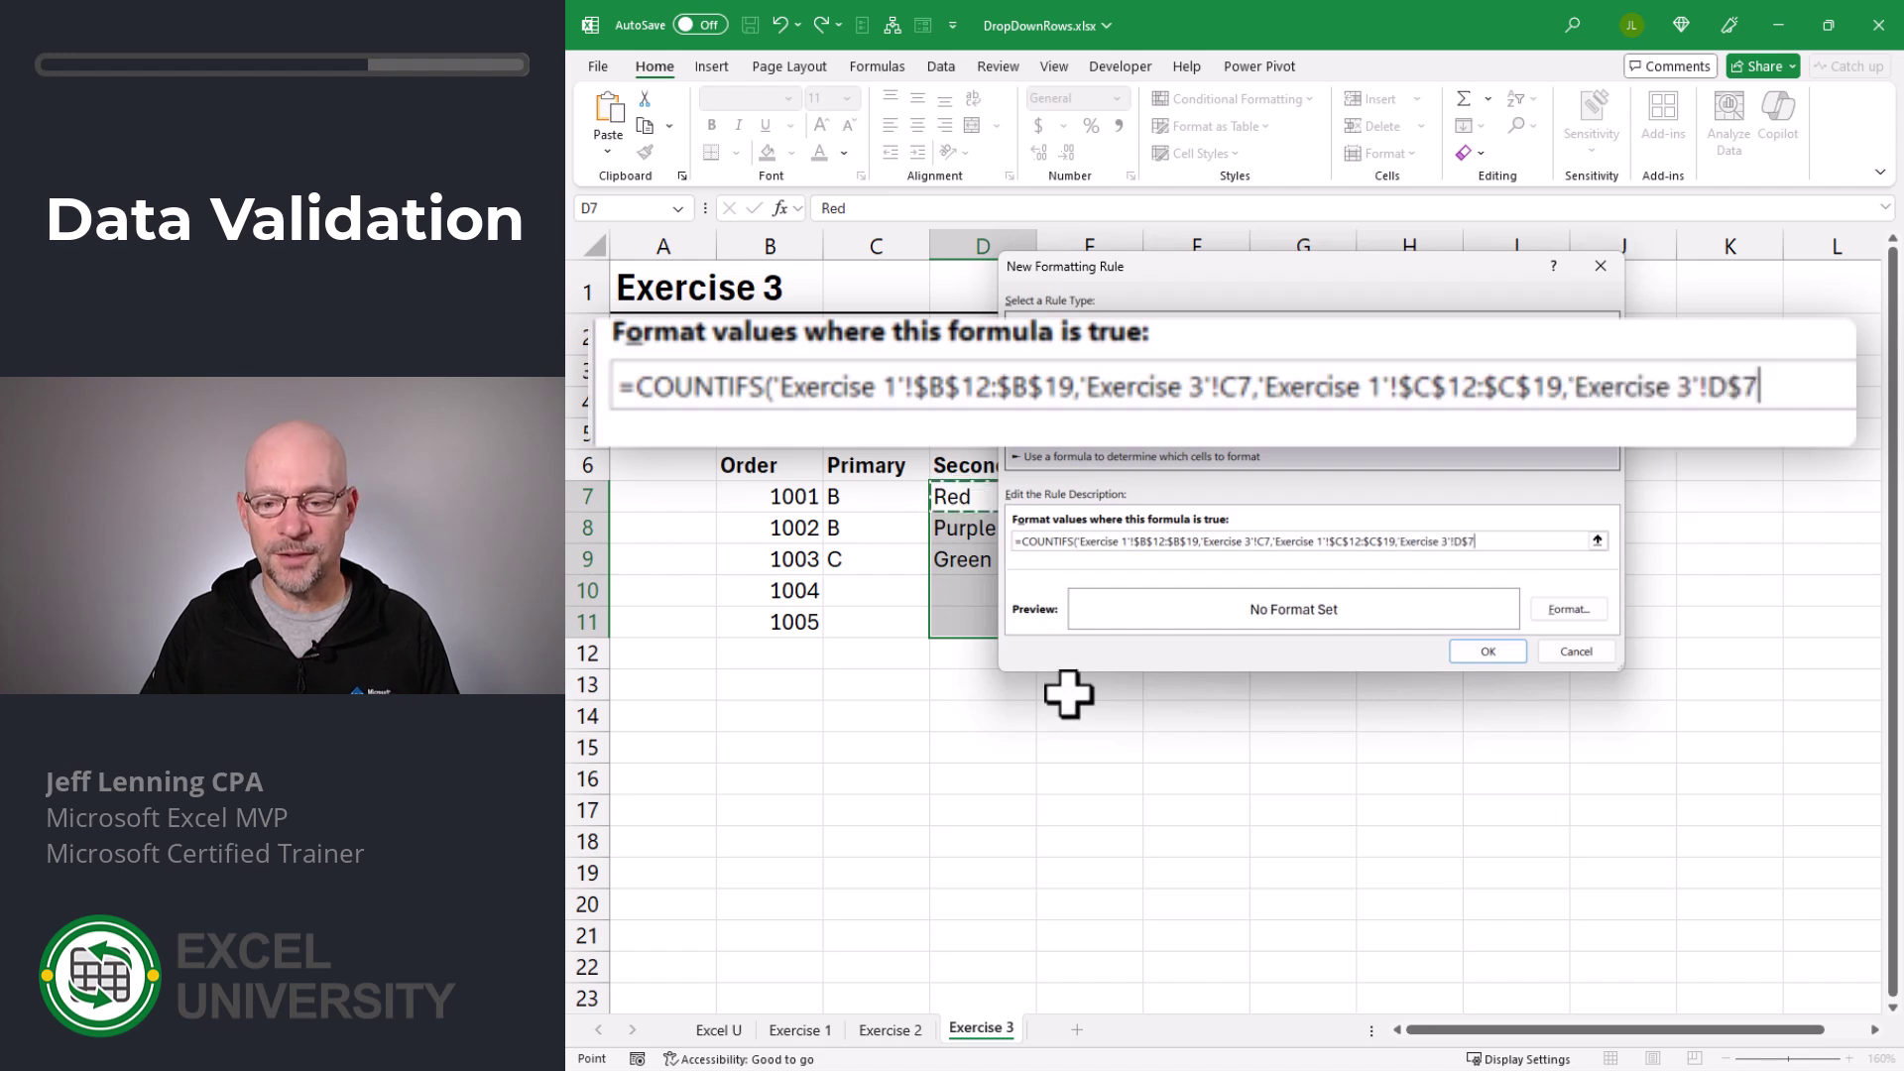
{"action": "key", "text": "F4"}
{"action": "key", "text": "F4"}
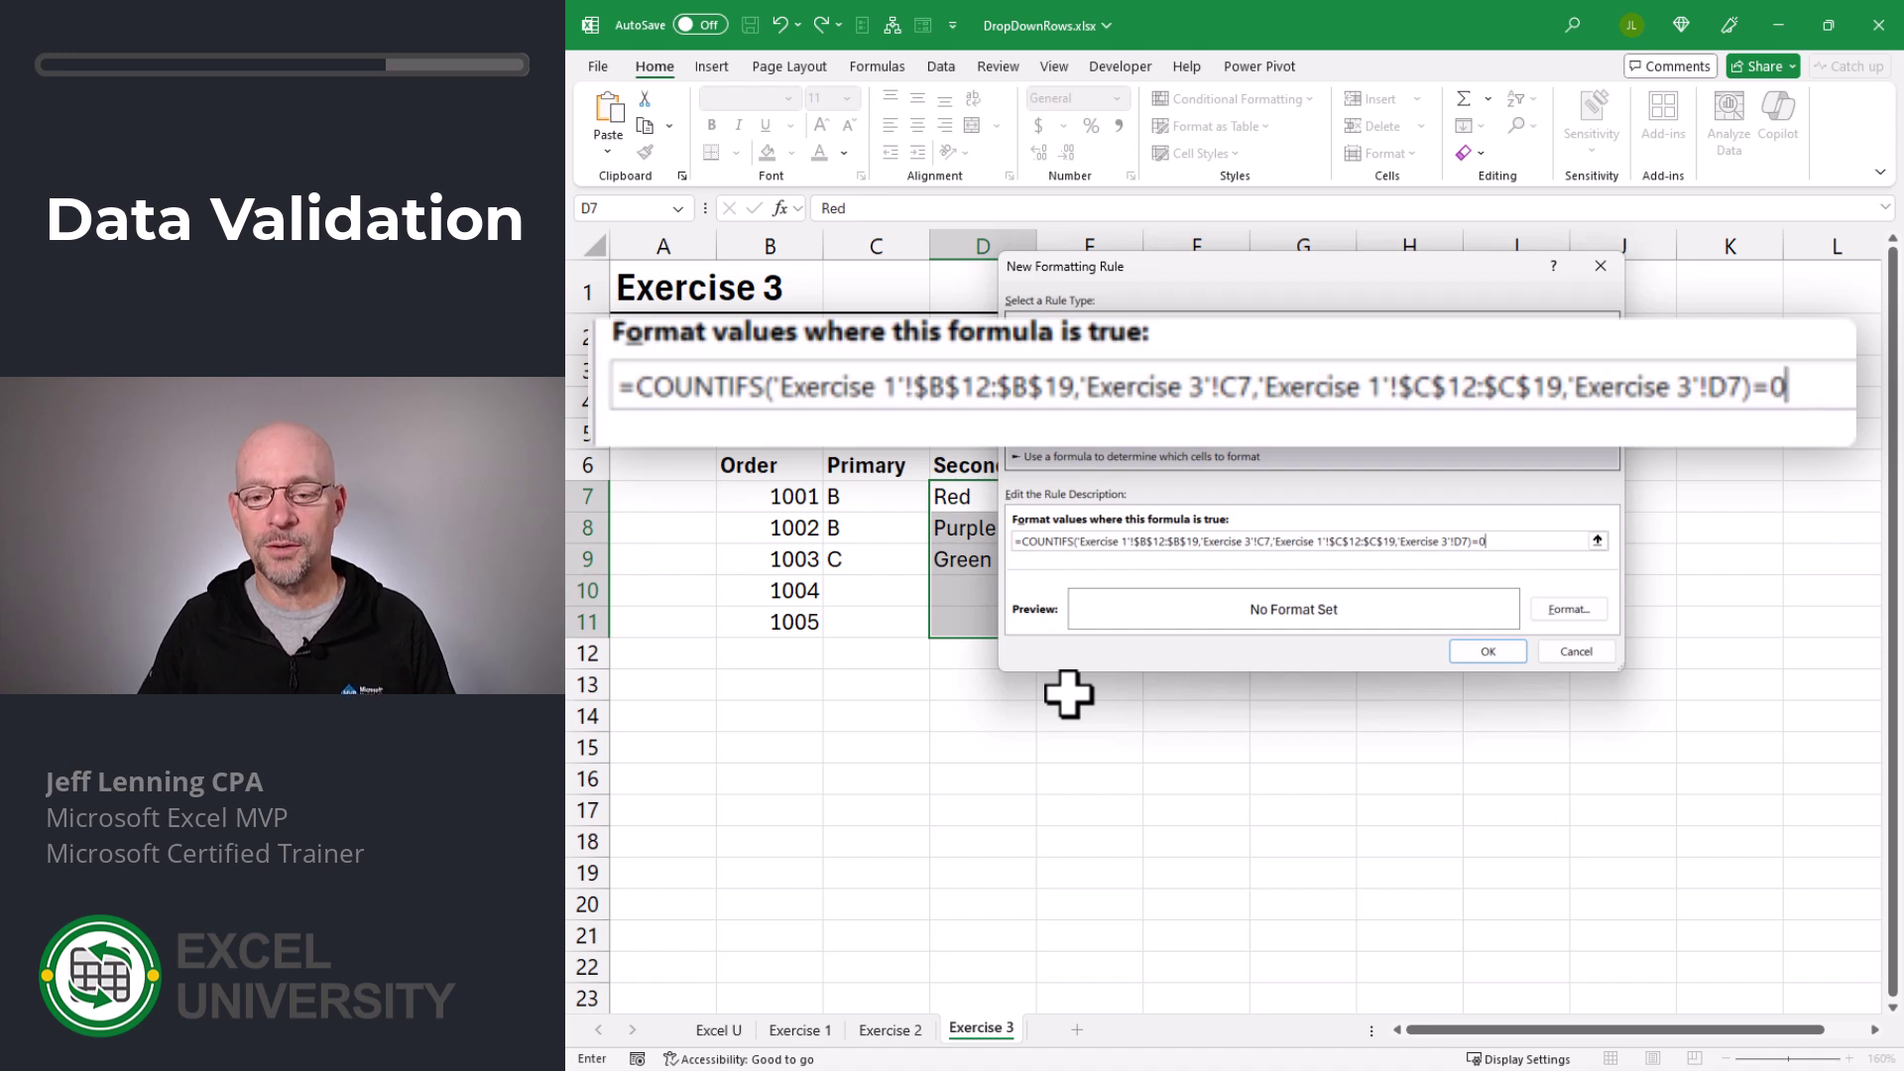
Step: Give the COUNTIFS rule a pink fill with dark red font and apply it
{"action": "left_click", "coordinate": [1571, 612]}
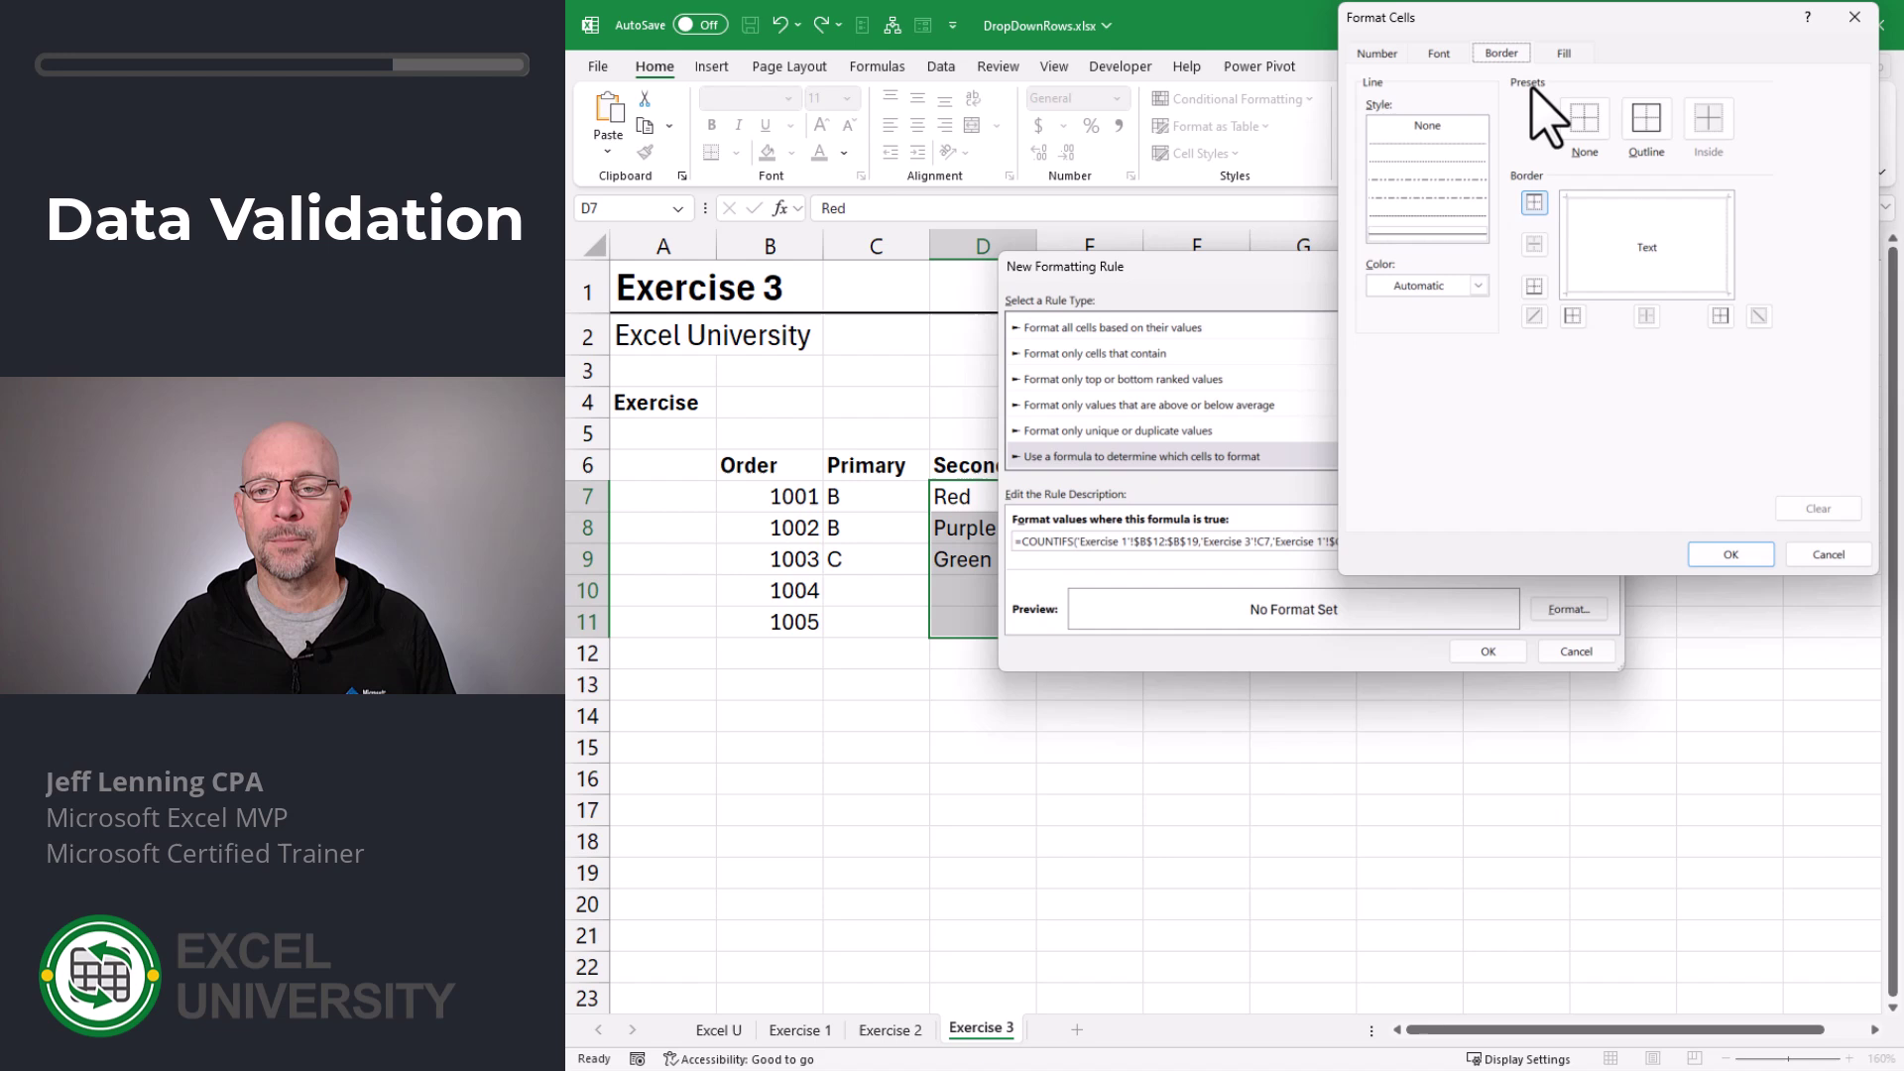
{"action": "left_click", "coordinate": [1563, 55]}
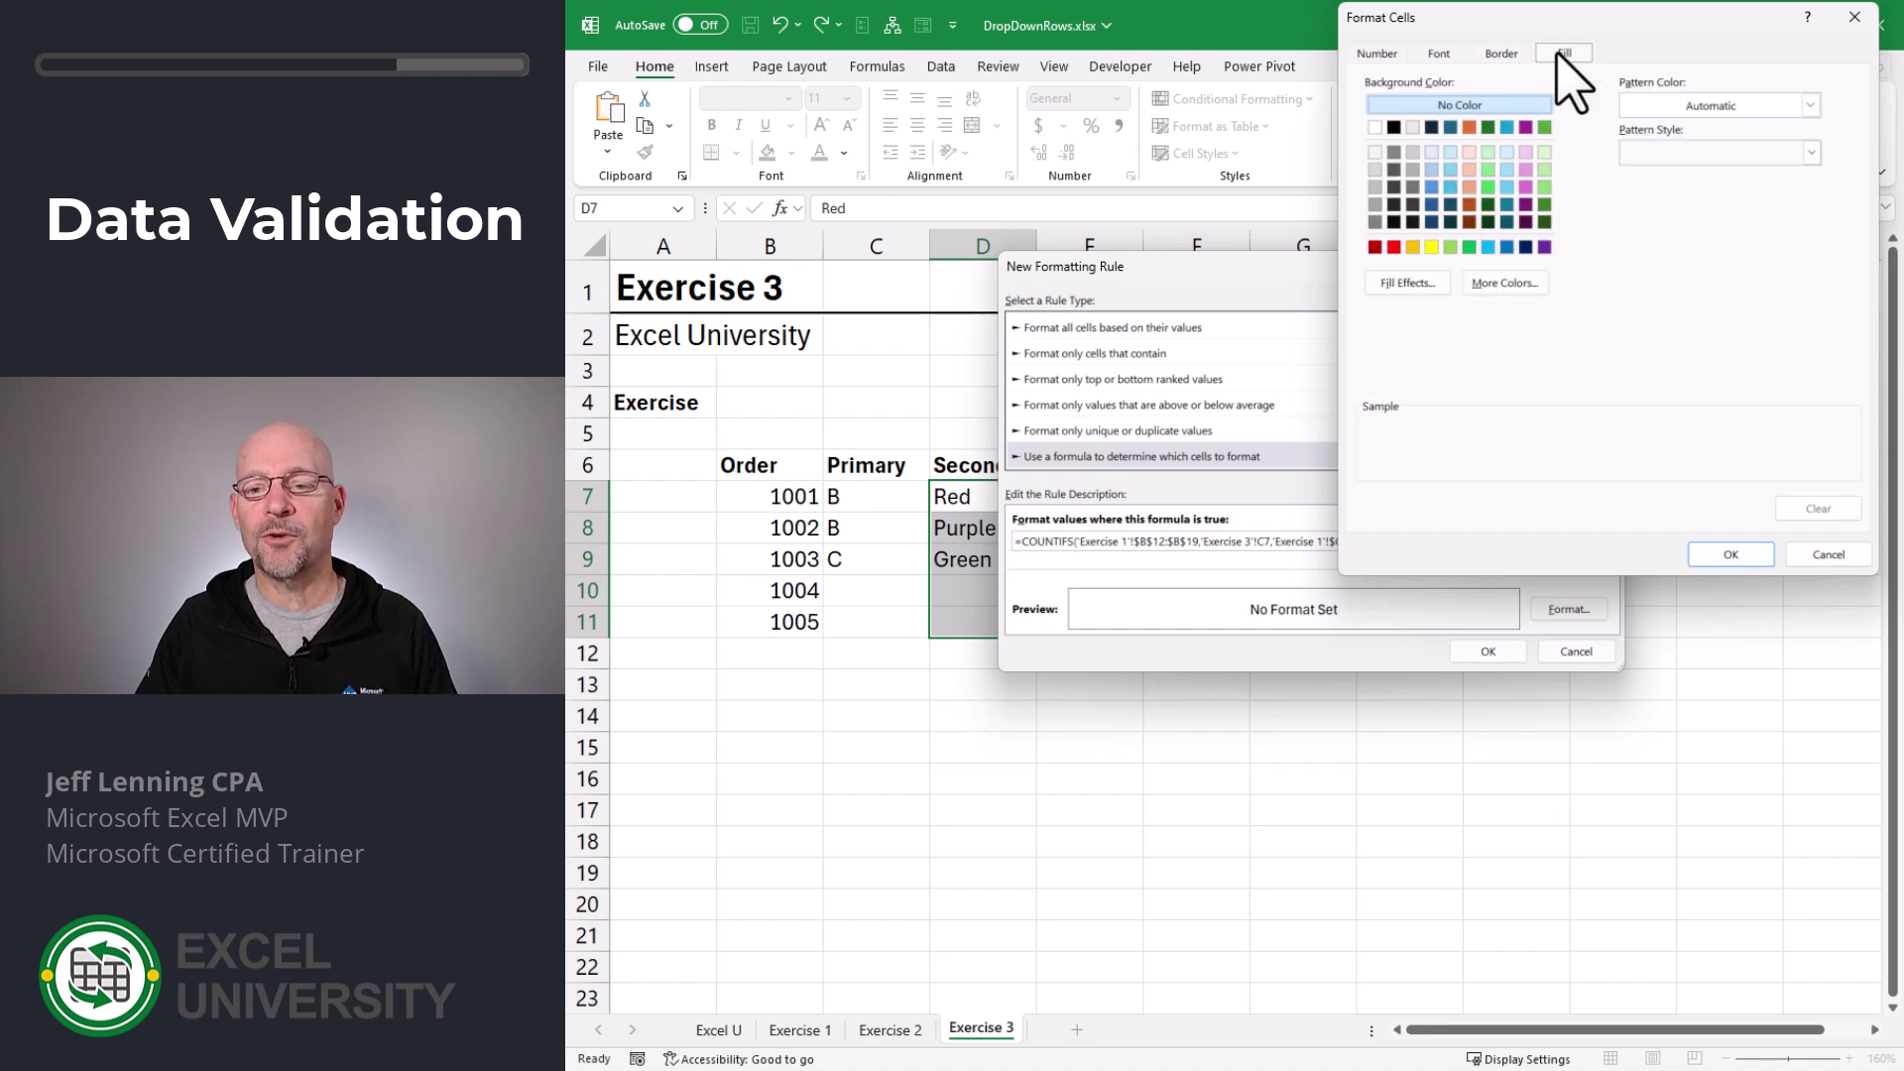
{"action": "left_click", "coordinate": [1517, 284]}
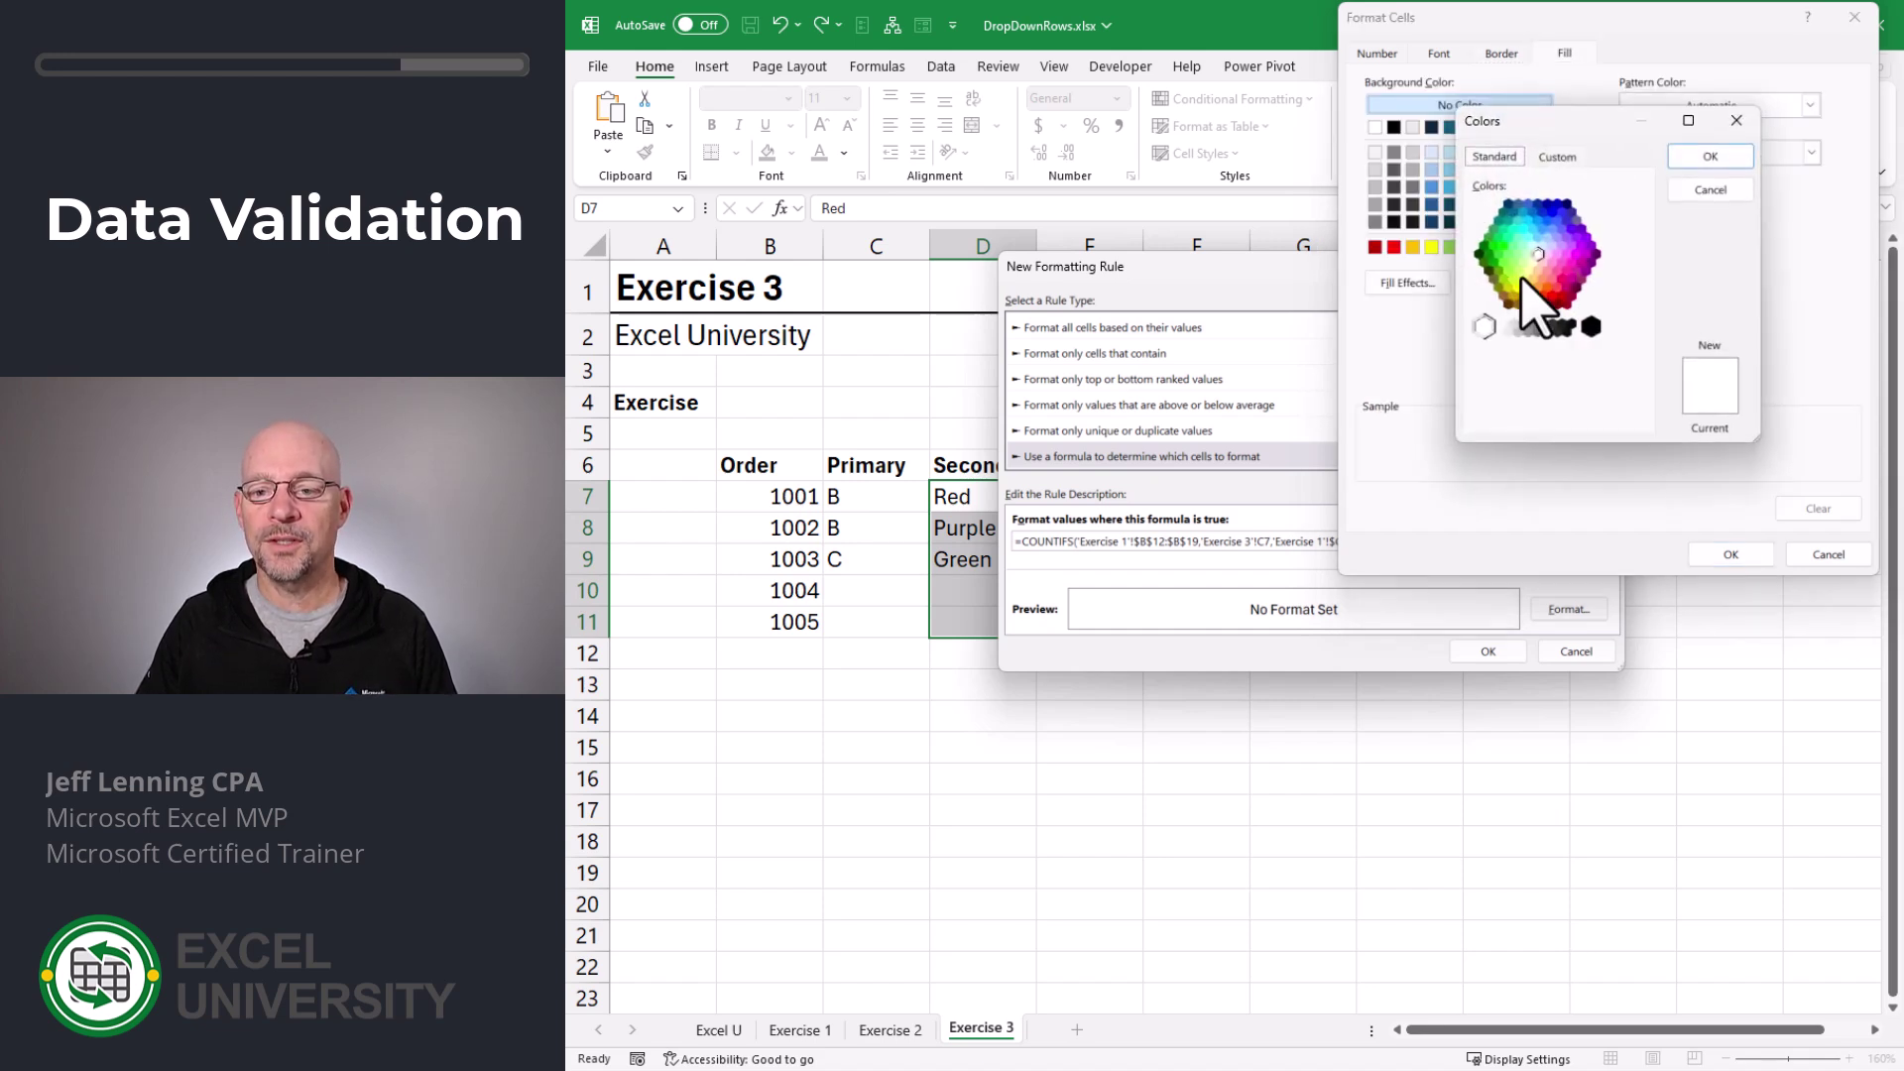
{"action": "left_click", "coordinate": [1543, 284]}
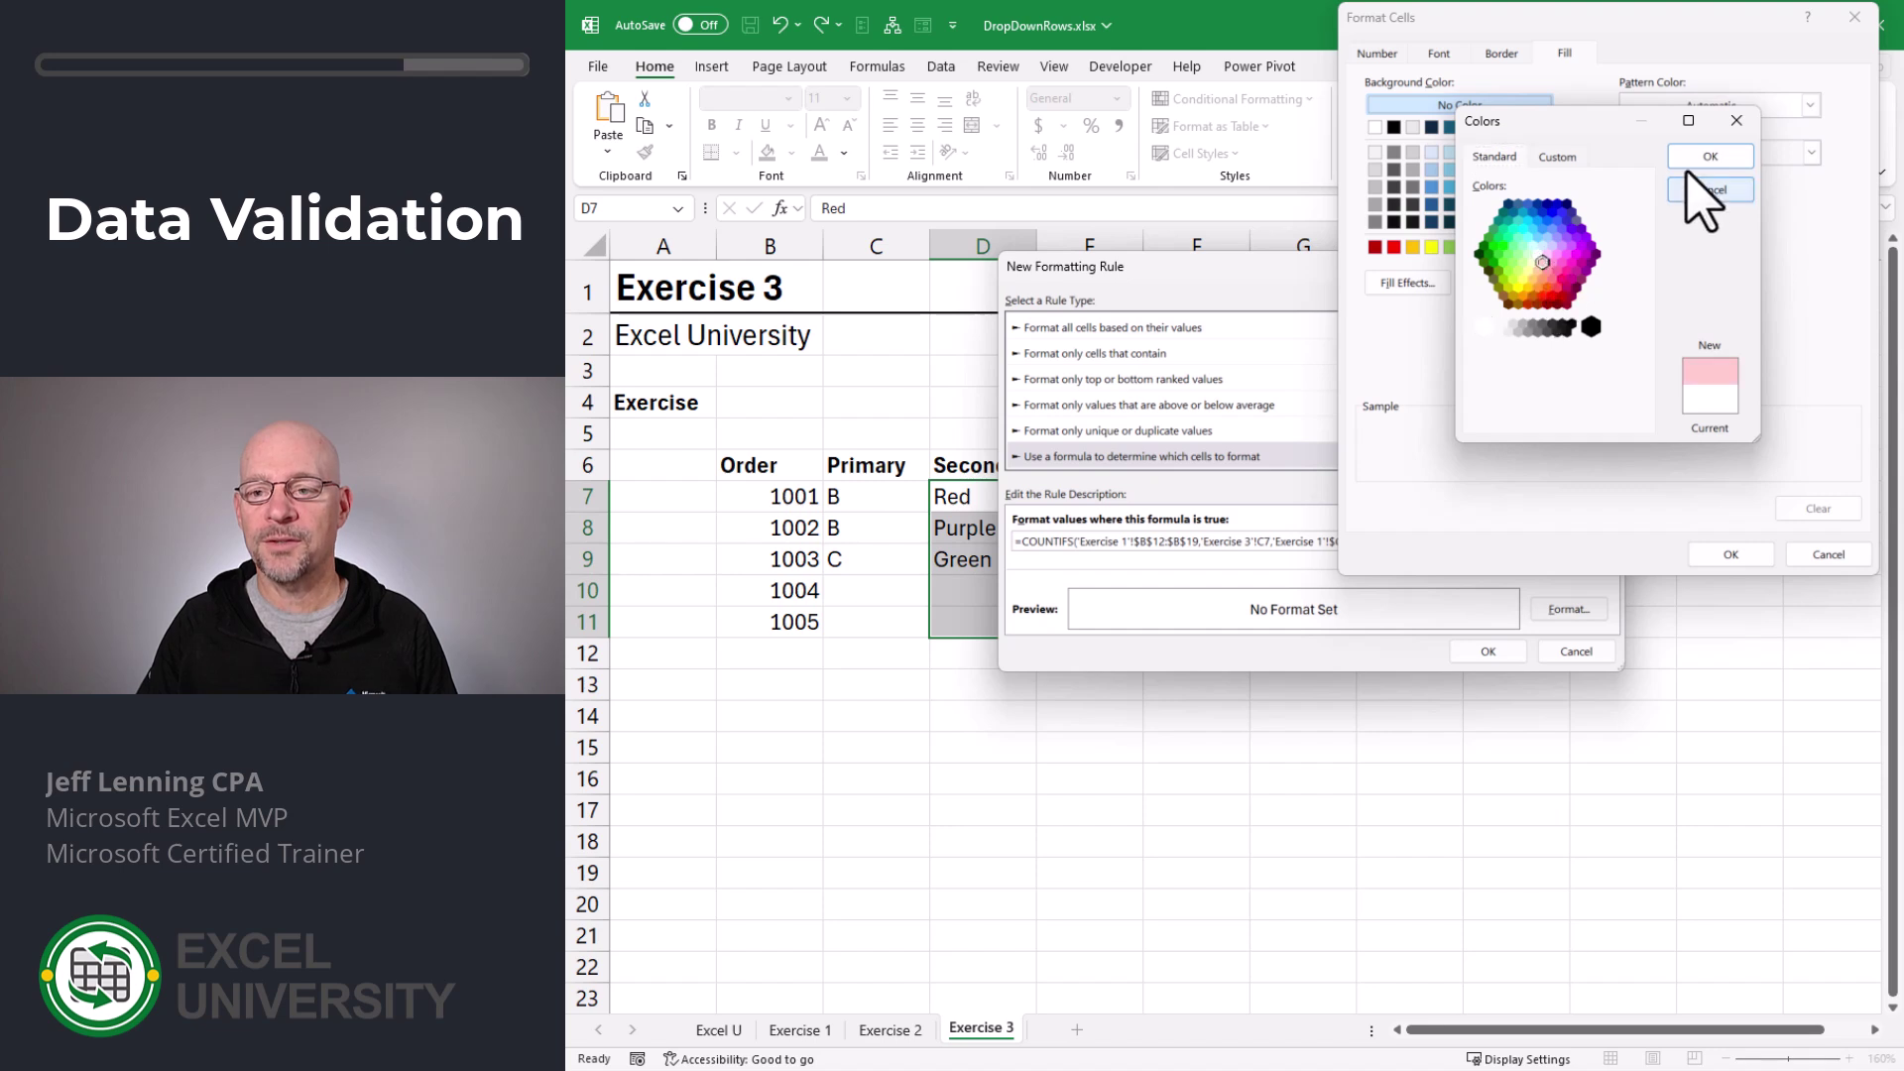
{"action": "left_click", "coordinate": [1711, 155]}
{"action": "left_click", "coordinate": [1439, 54]}
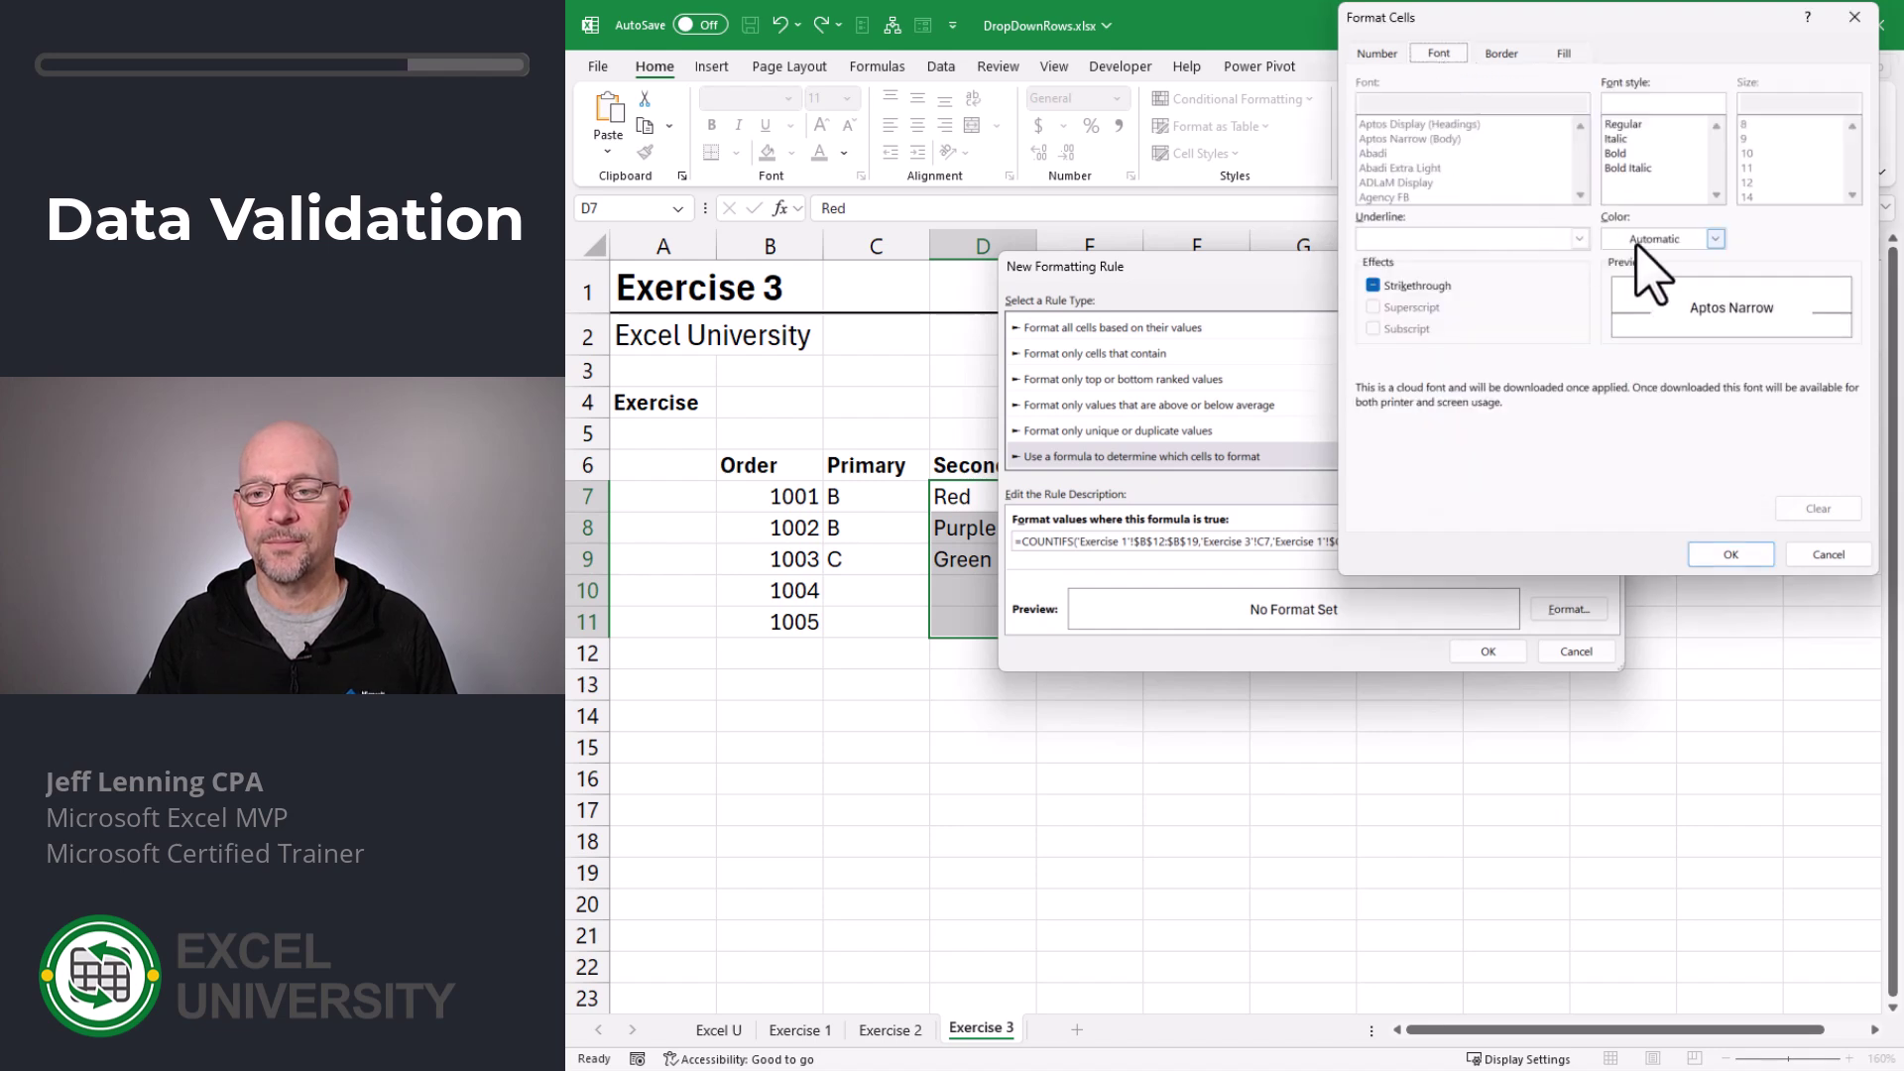
{"action": "left_click", "coordinate": [1714, 239]}
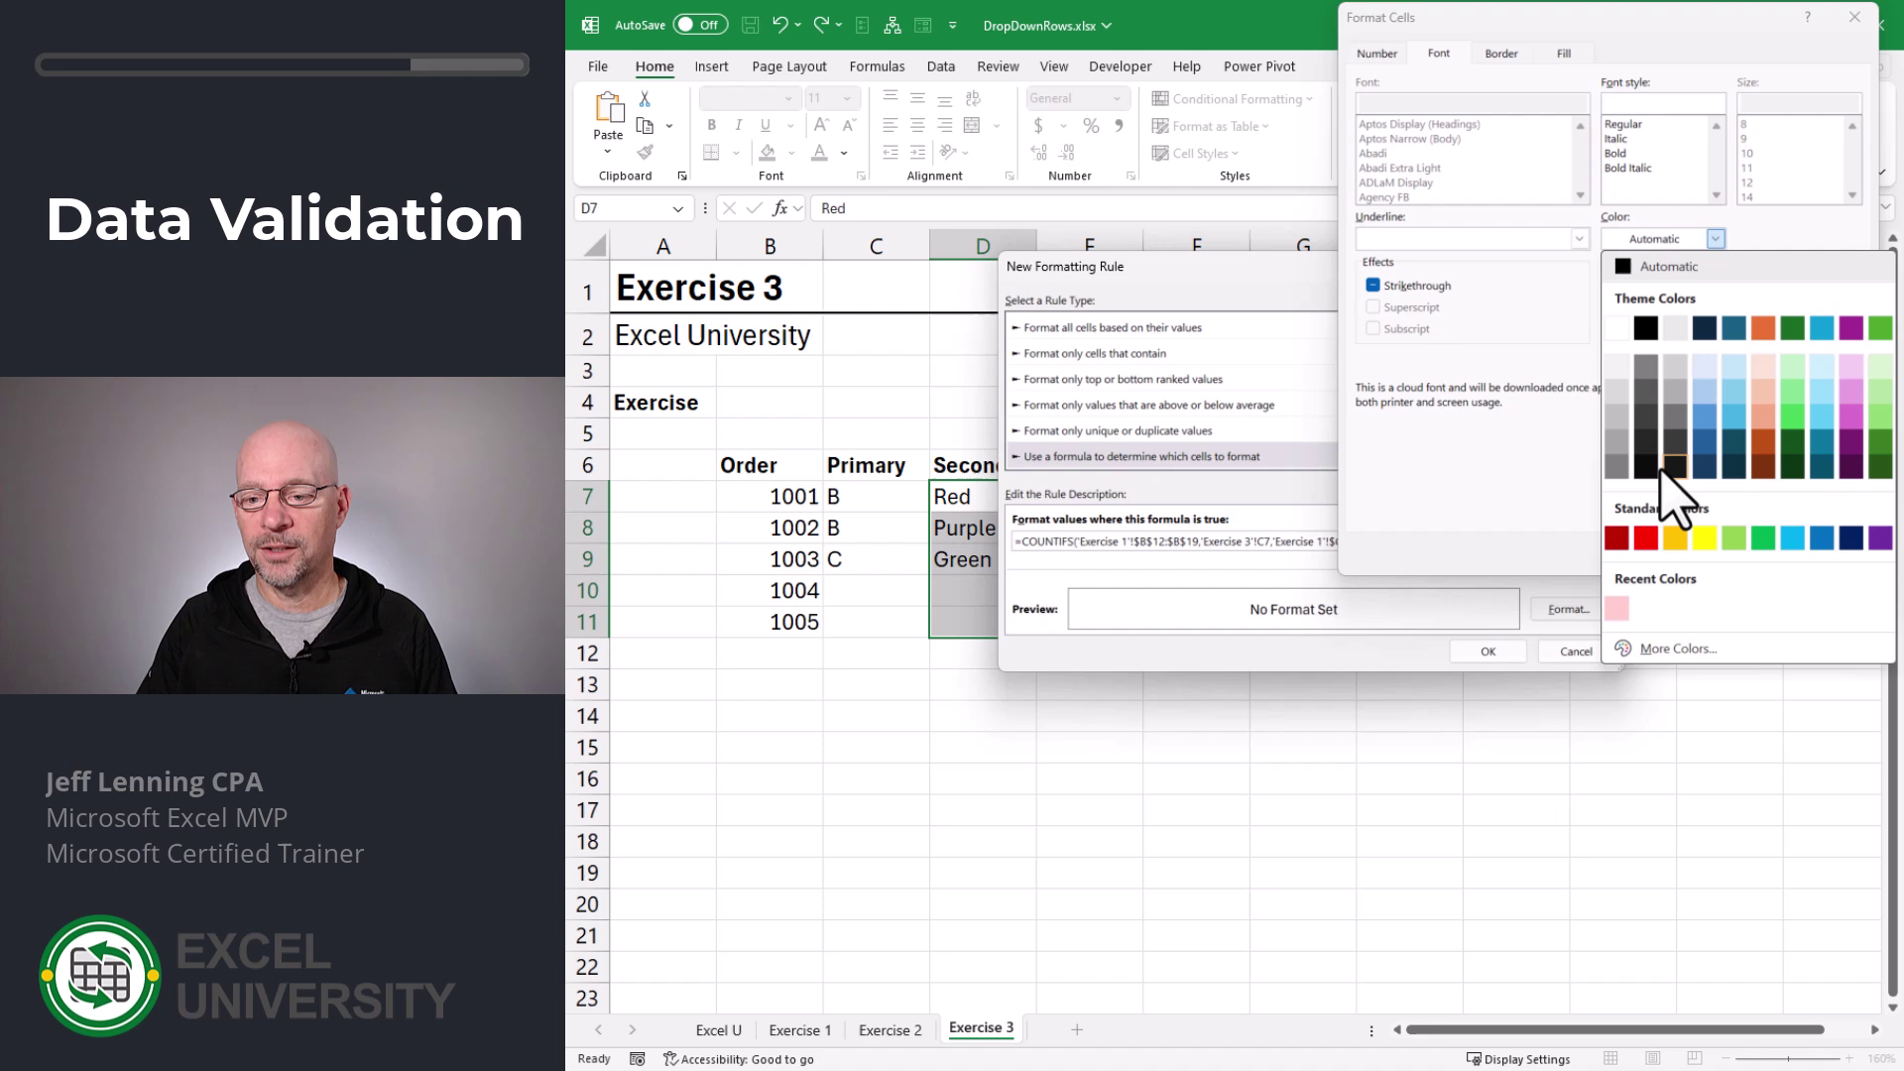
{"action": "left_click", "coordinate": [1616, 538]}
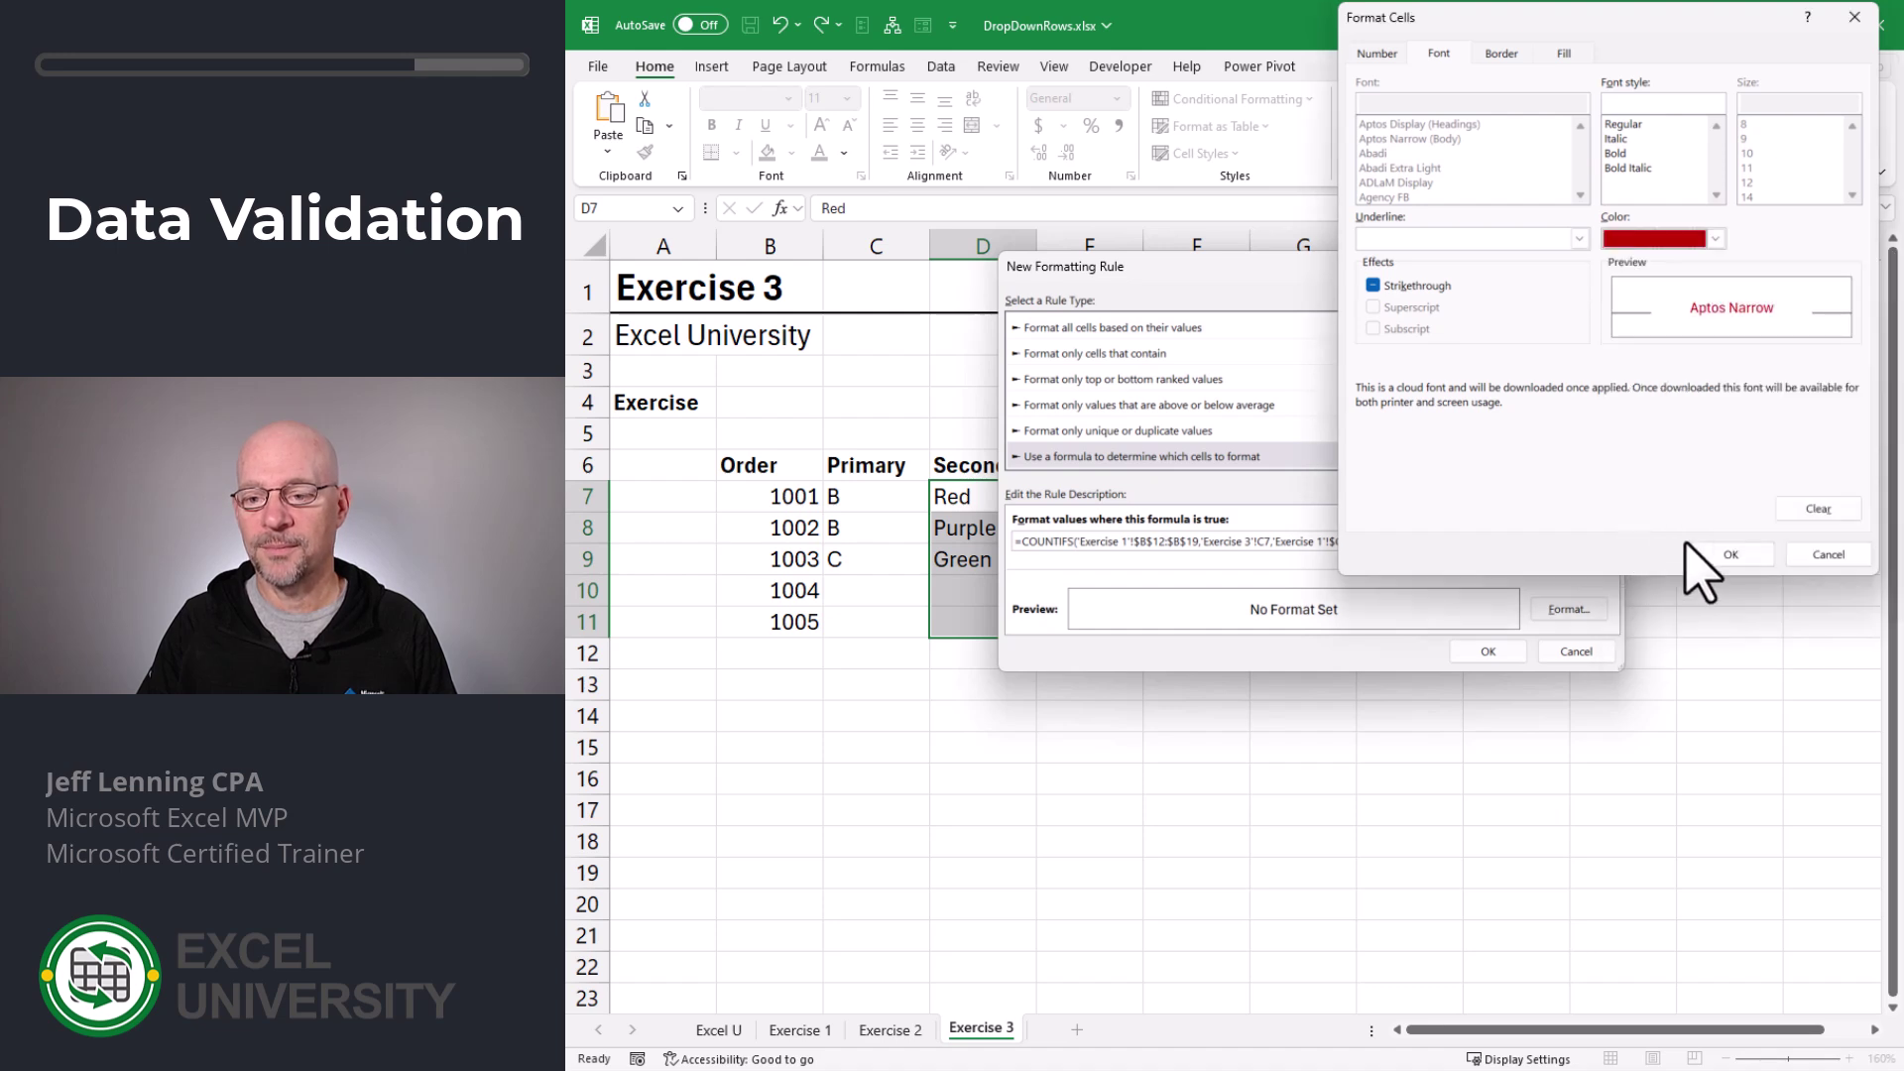
{"action": "left_click", "coordinate": [1725, 555]}
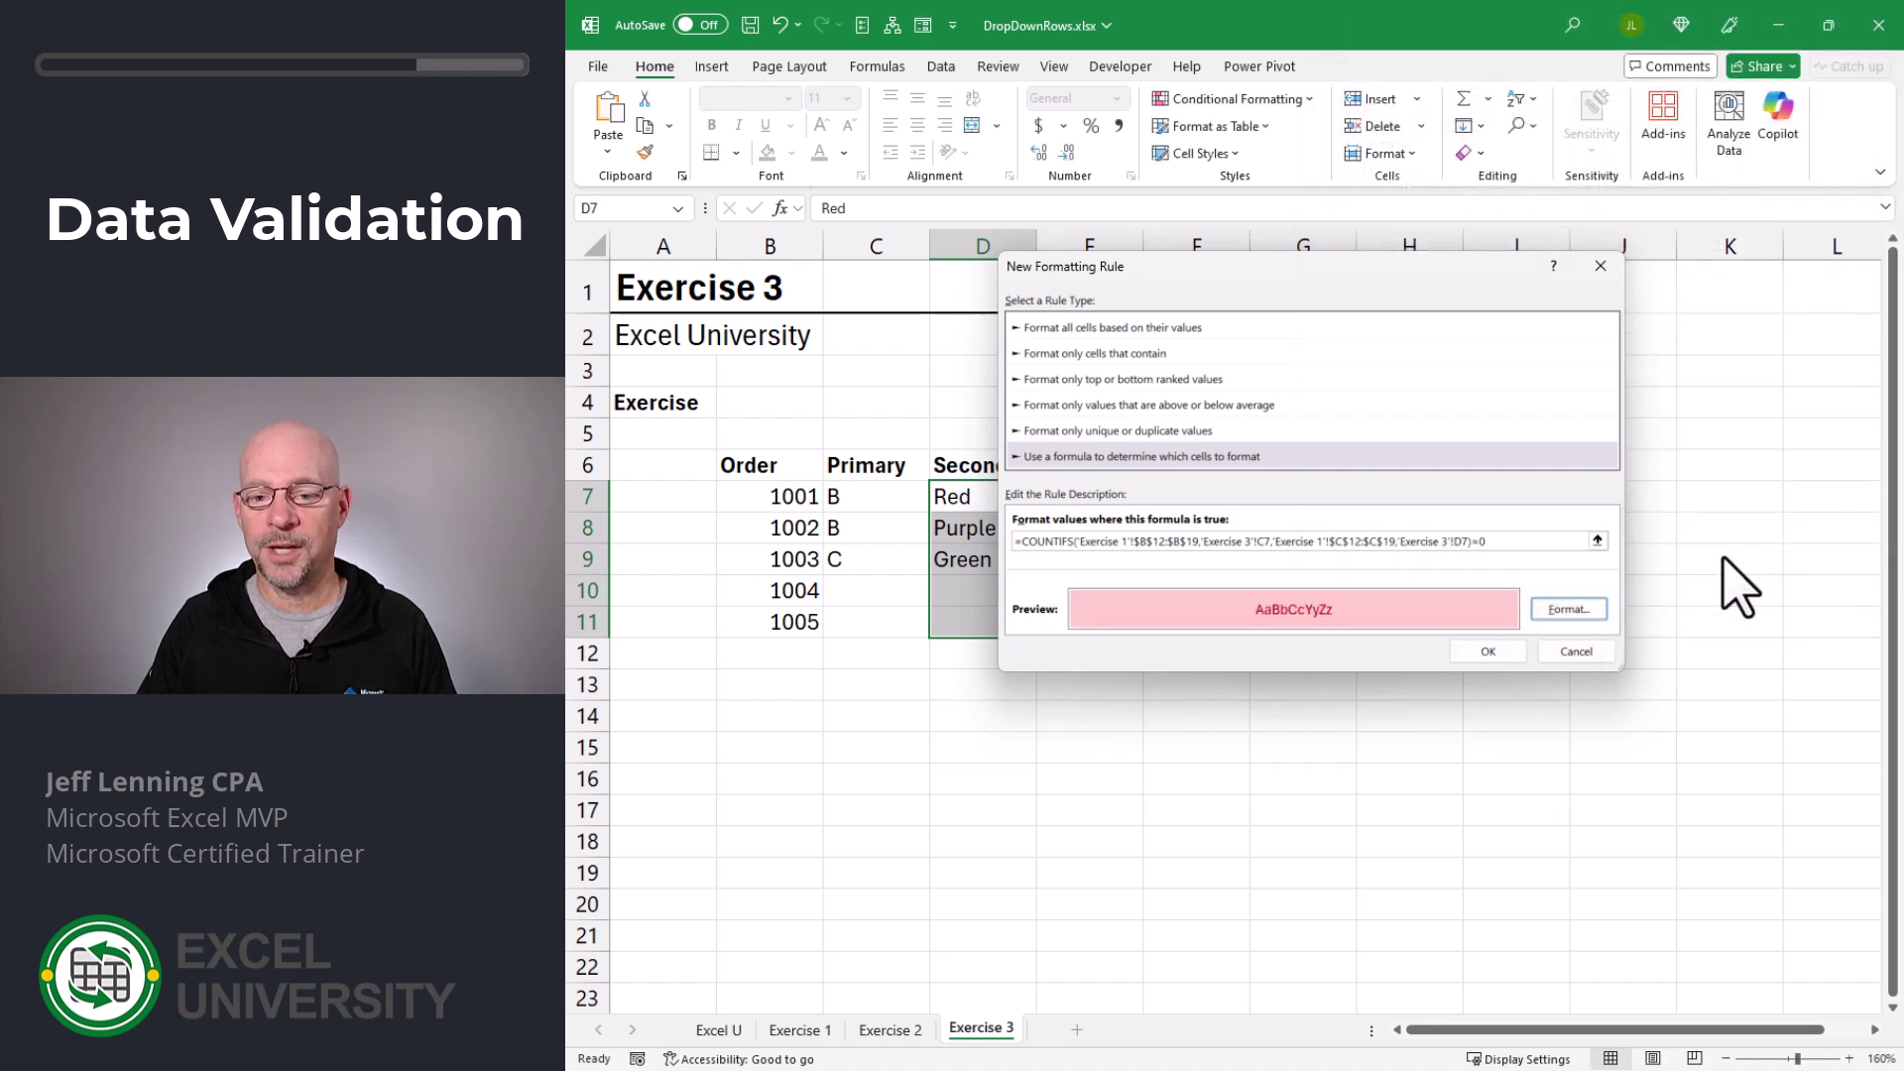
{"action": "left_click", "coordinate": [1487, 651]}
{"action": "left_click", "coordinate": [1066, 592]}
Step: Add a no-format 'Format only cells that contain Blanks' rule for D7:D11
{"action": "left_click", "coordinate": [994, 589]}
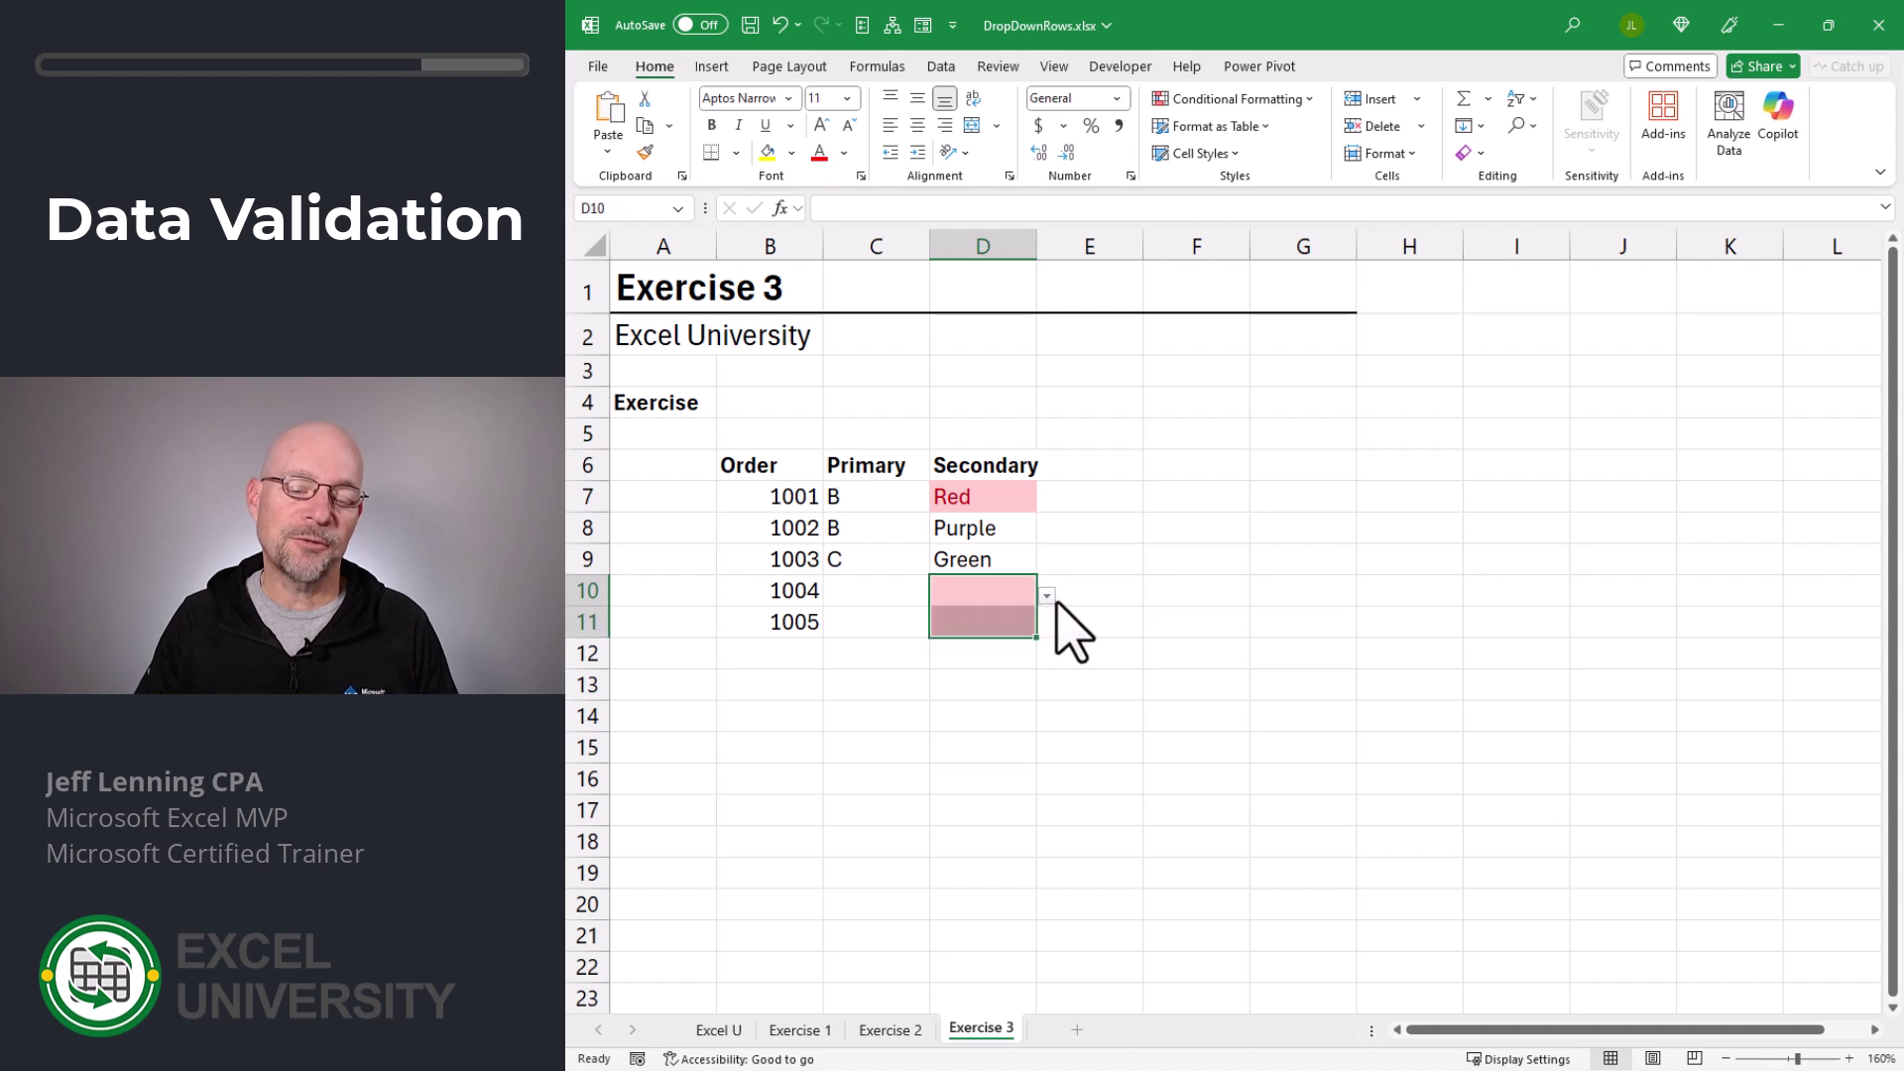
{"action": "left_click_drag", "start_coordinate": [973, 490], "coordinate": [980, 617]}
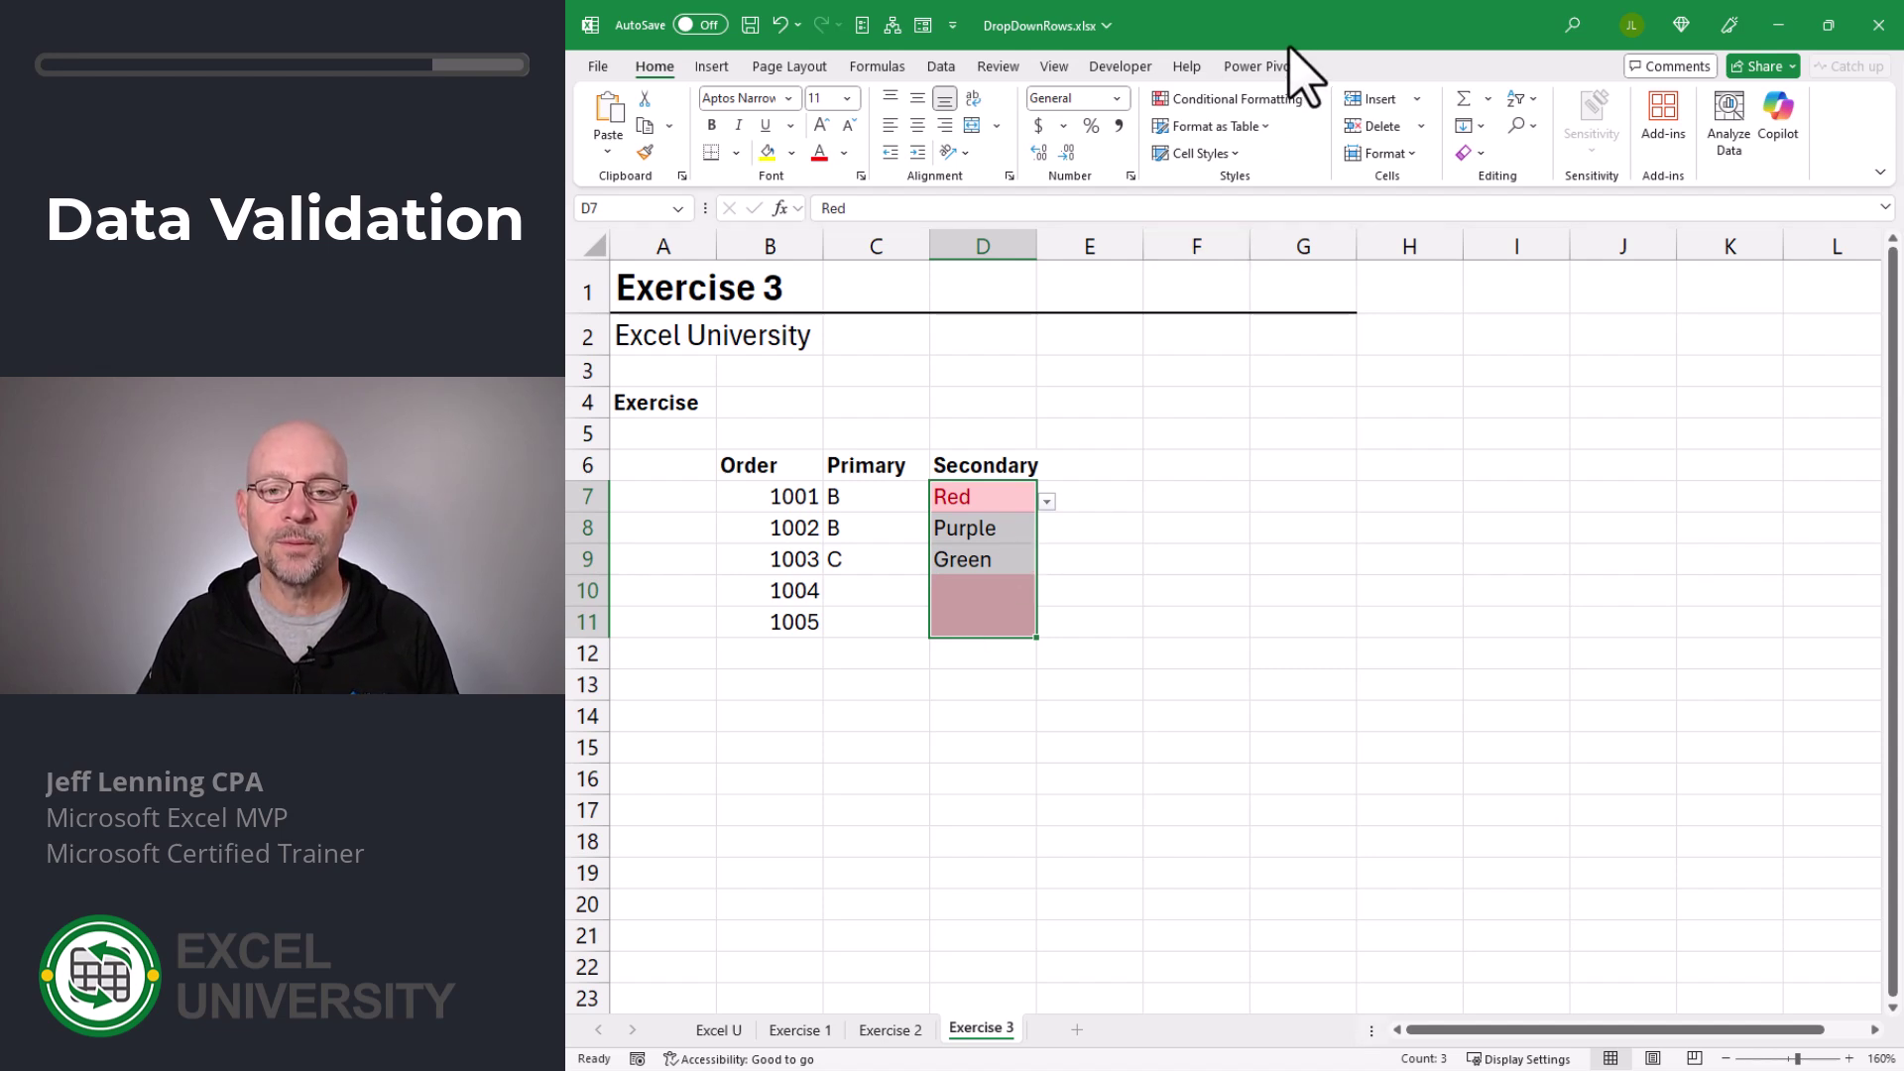
{"action": "left_click", "coordinate": [1304, 100]}
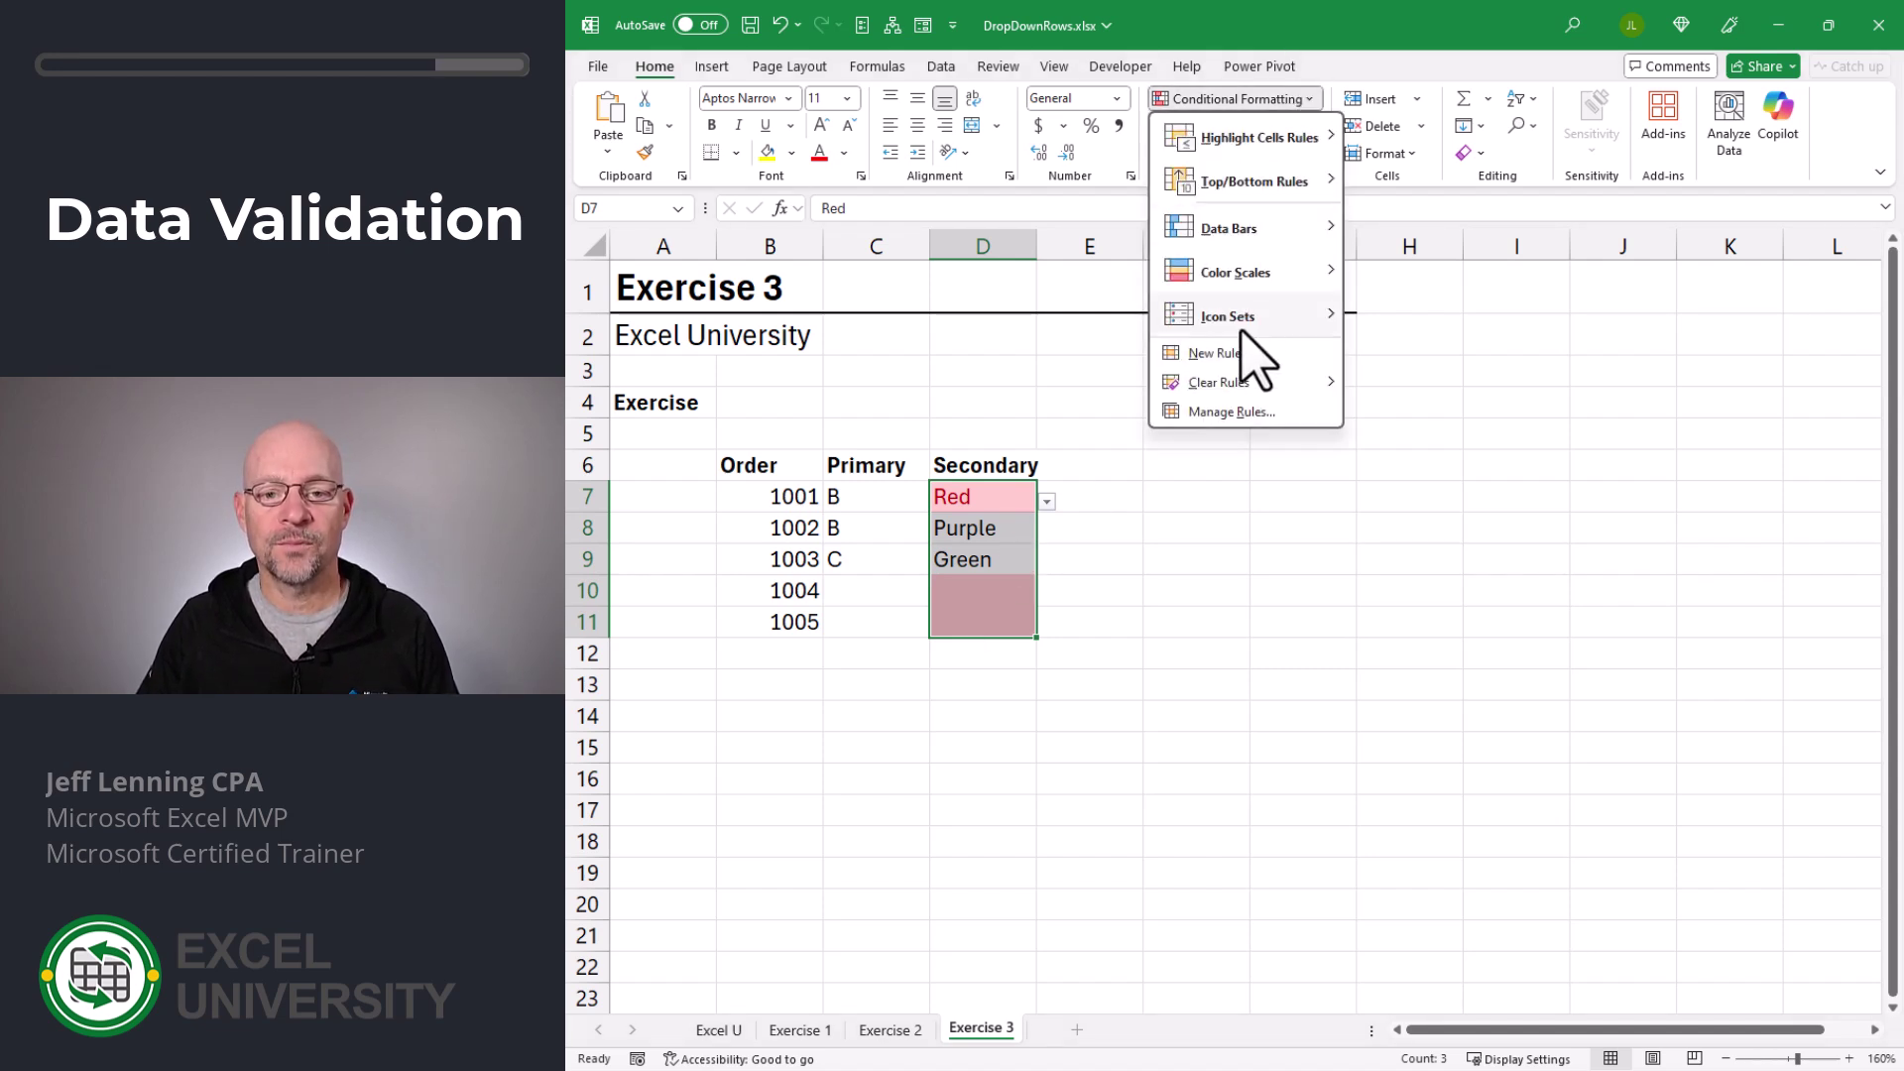
{"action": "left_click", "coordinate": [1239, 355]}
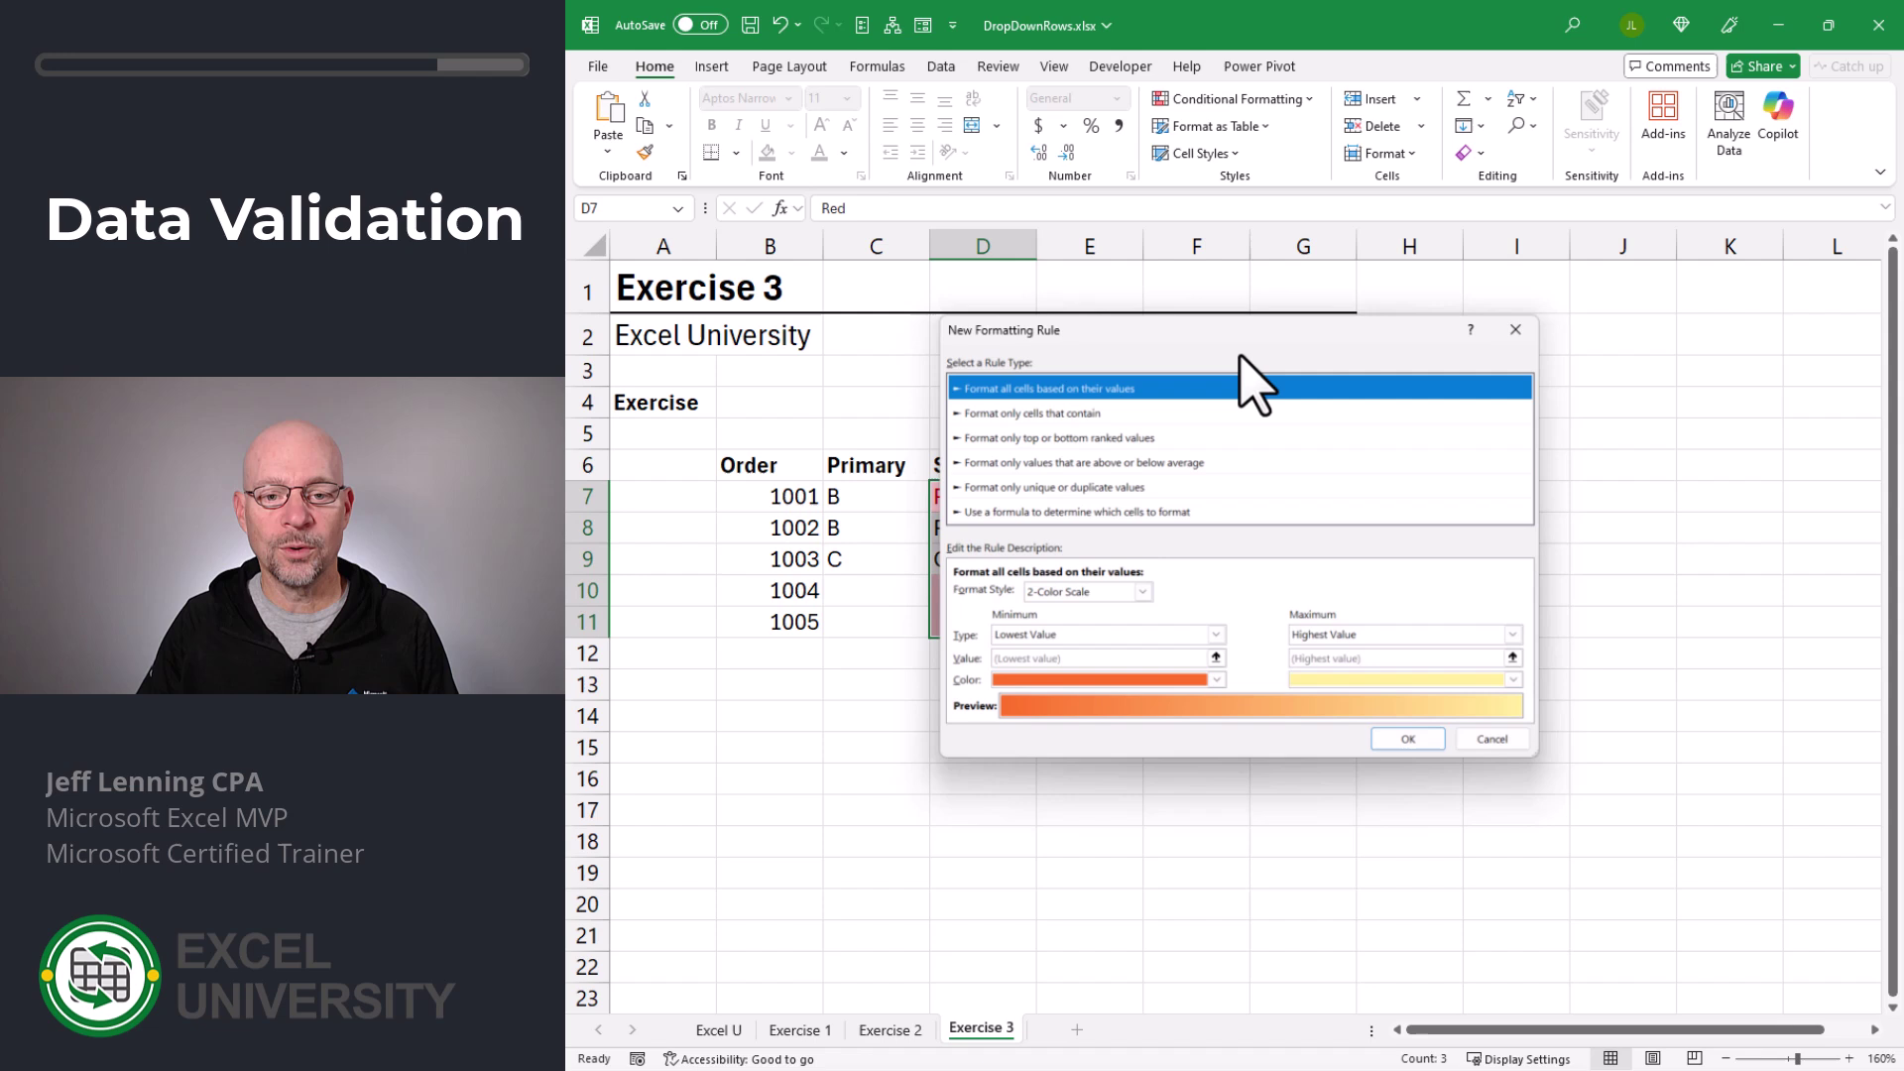
{"action": "left_click", "coordinate": [1073, 404]}
{"action": "left_click", "coordinate": [1032, 592]}
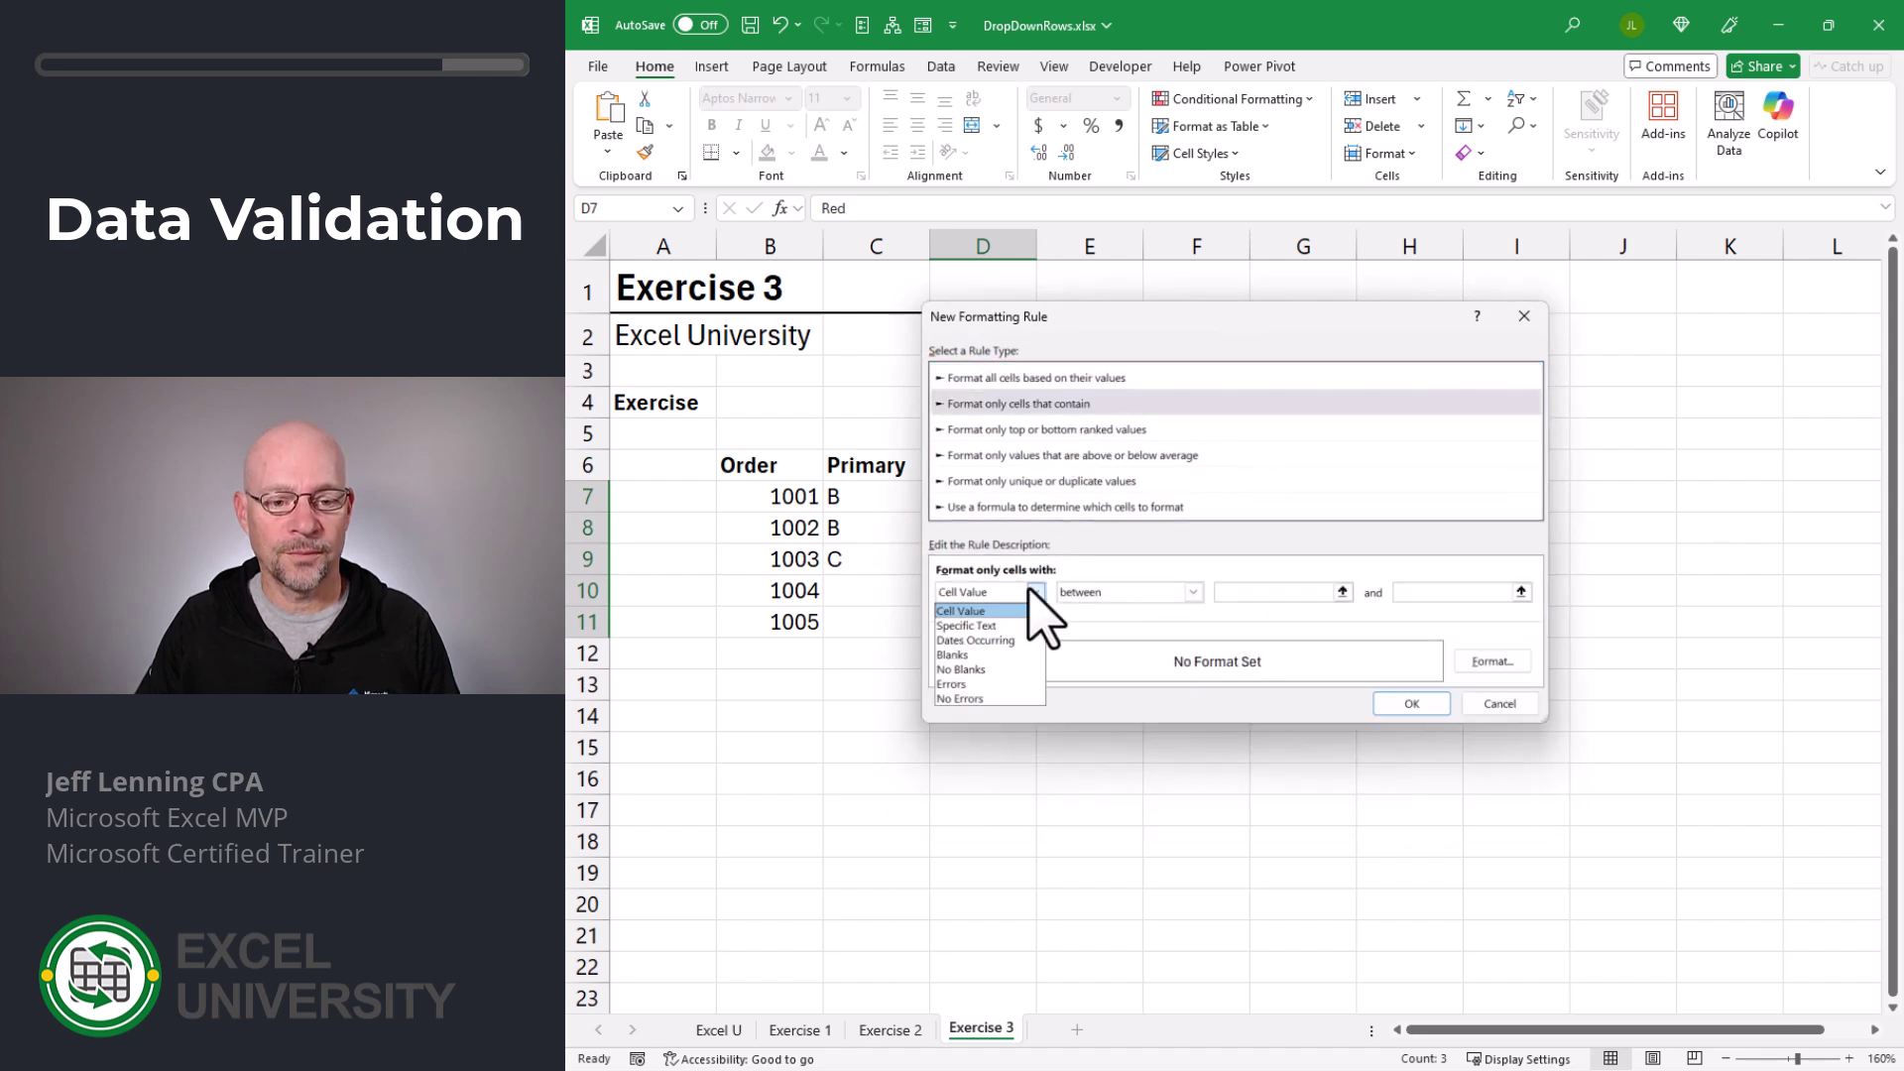
{"action": "left_click", "coordinate": [981, 655]}
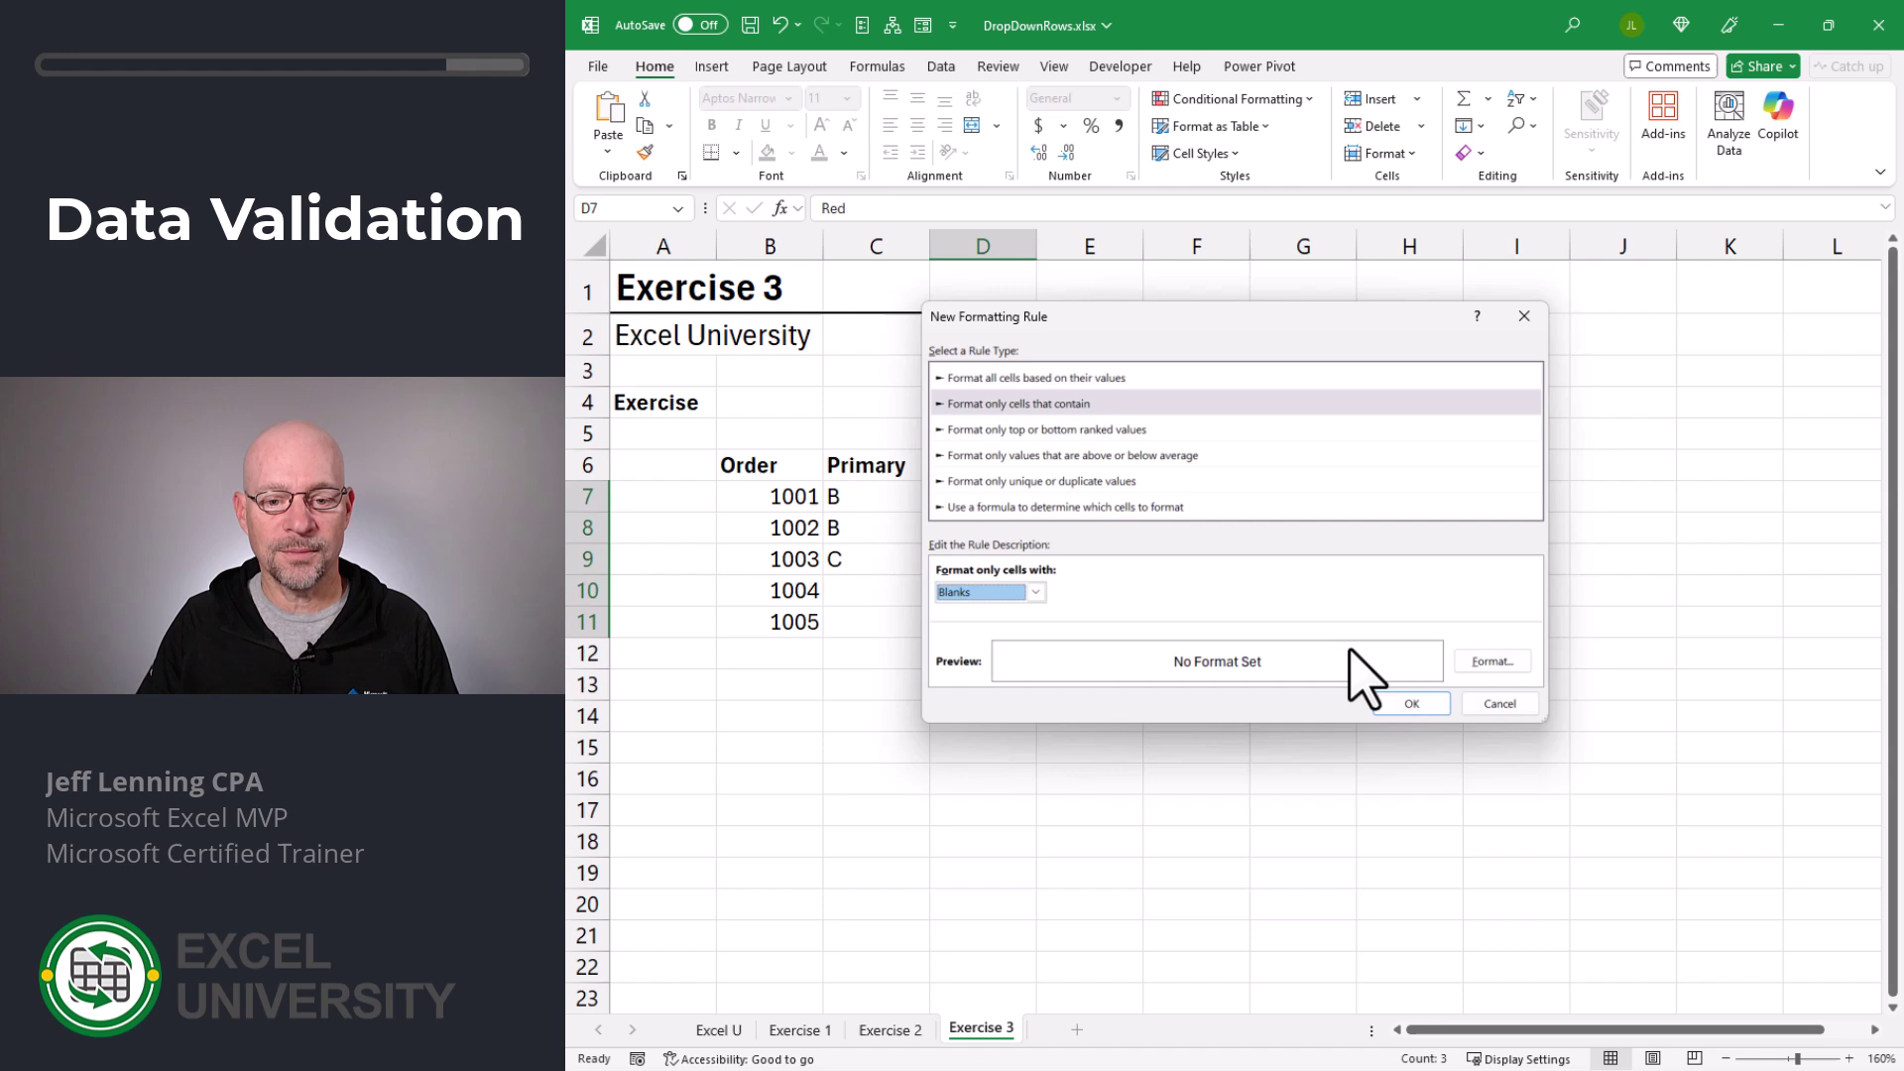
{"action": "left_click", "coordinate": [1412, 703]}
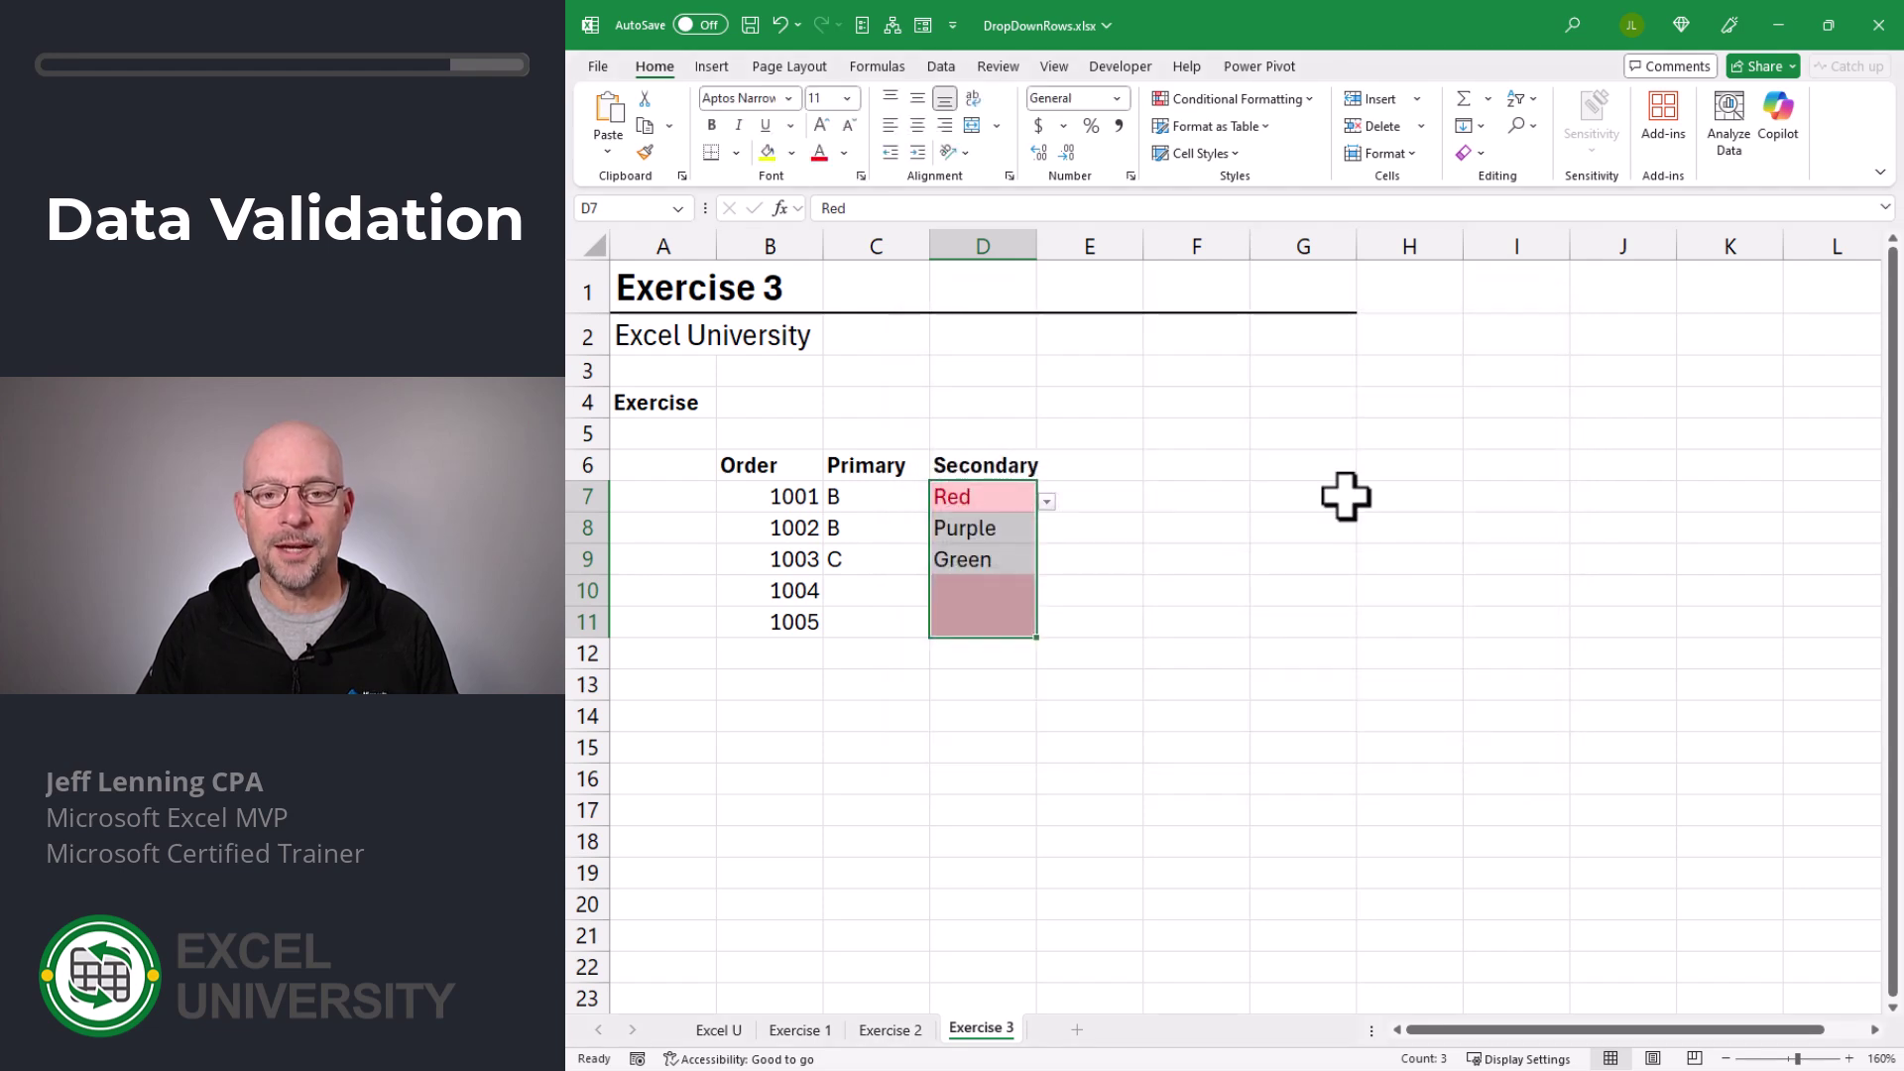
Step: Tick Stop If True for the Blanks rule in Manage Rules
{"action": "left_click", "coordinate": [1294, 100]}
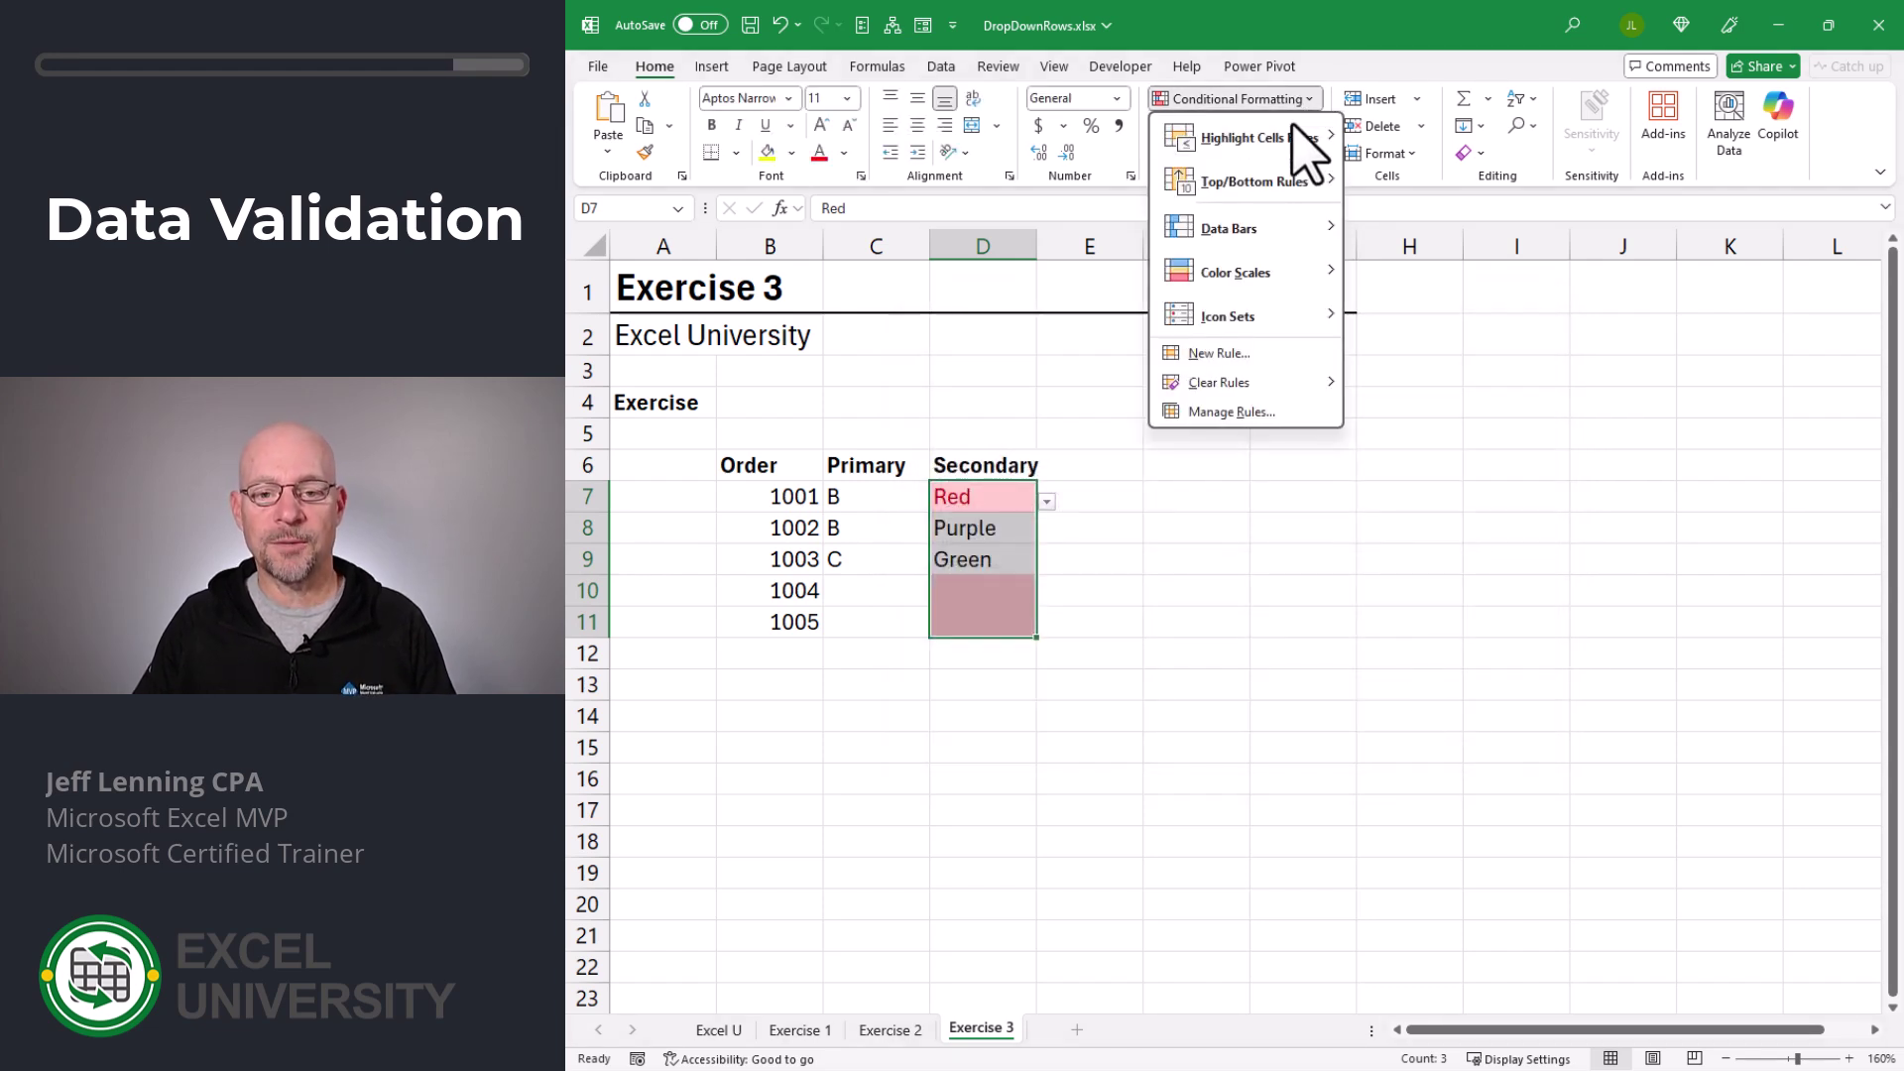
{"action": "left_click", "coordinate": [1274, 411]}
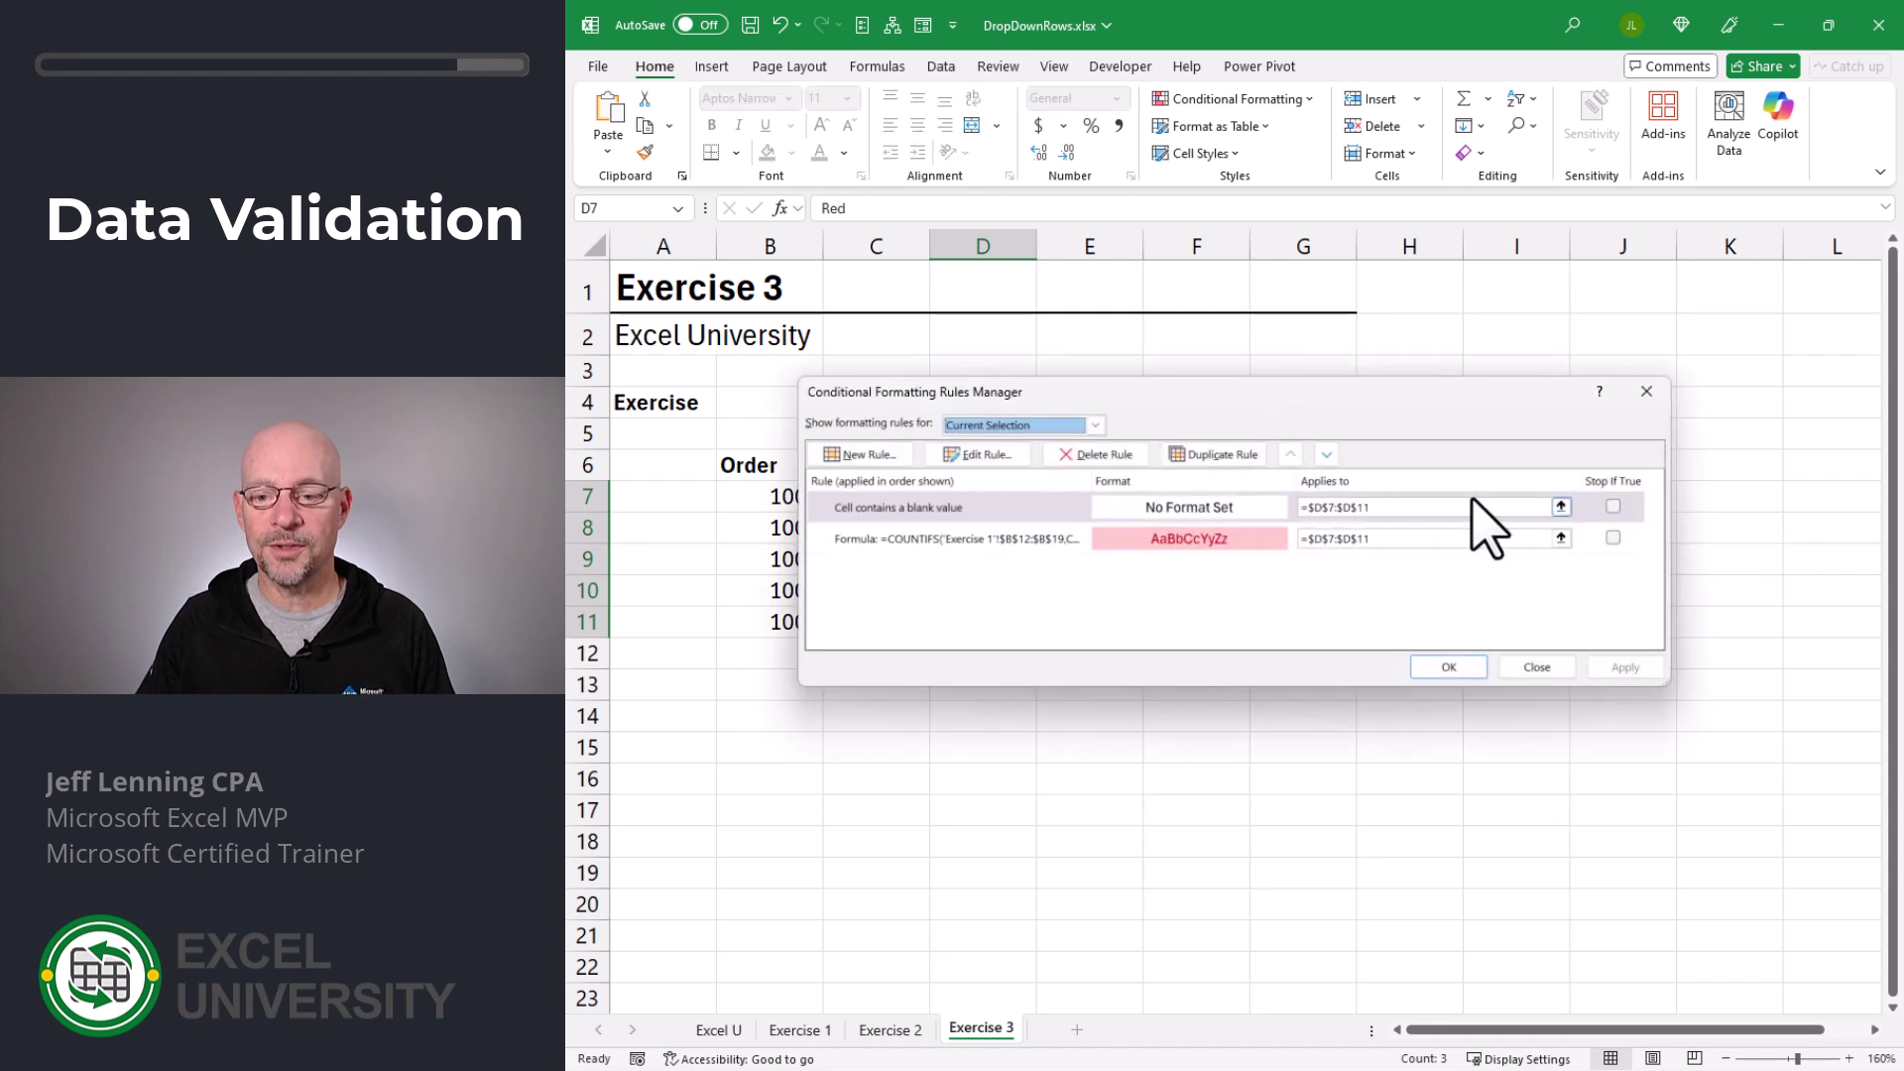
{"action": "left_click", "coordinate": [1612, 507]}
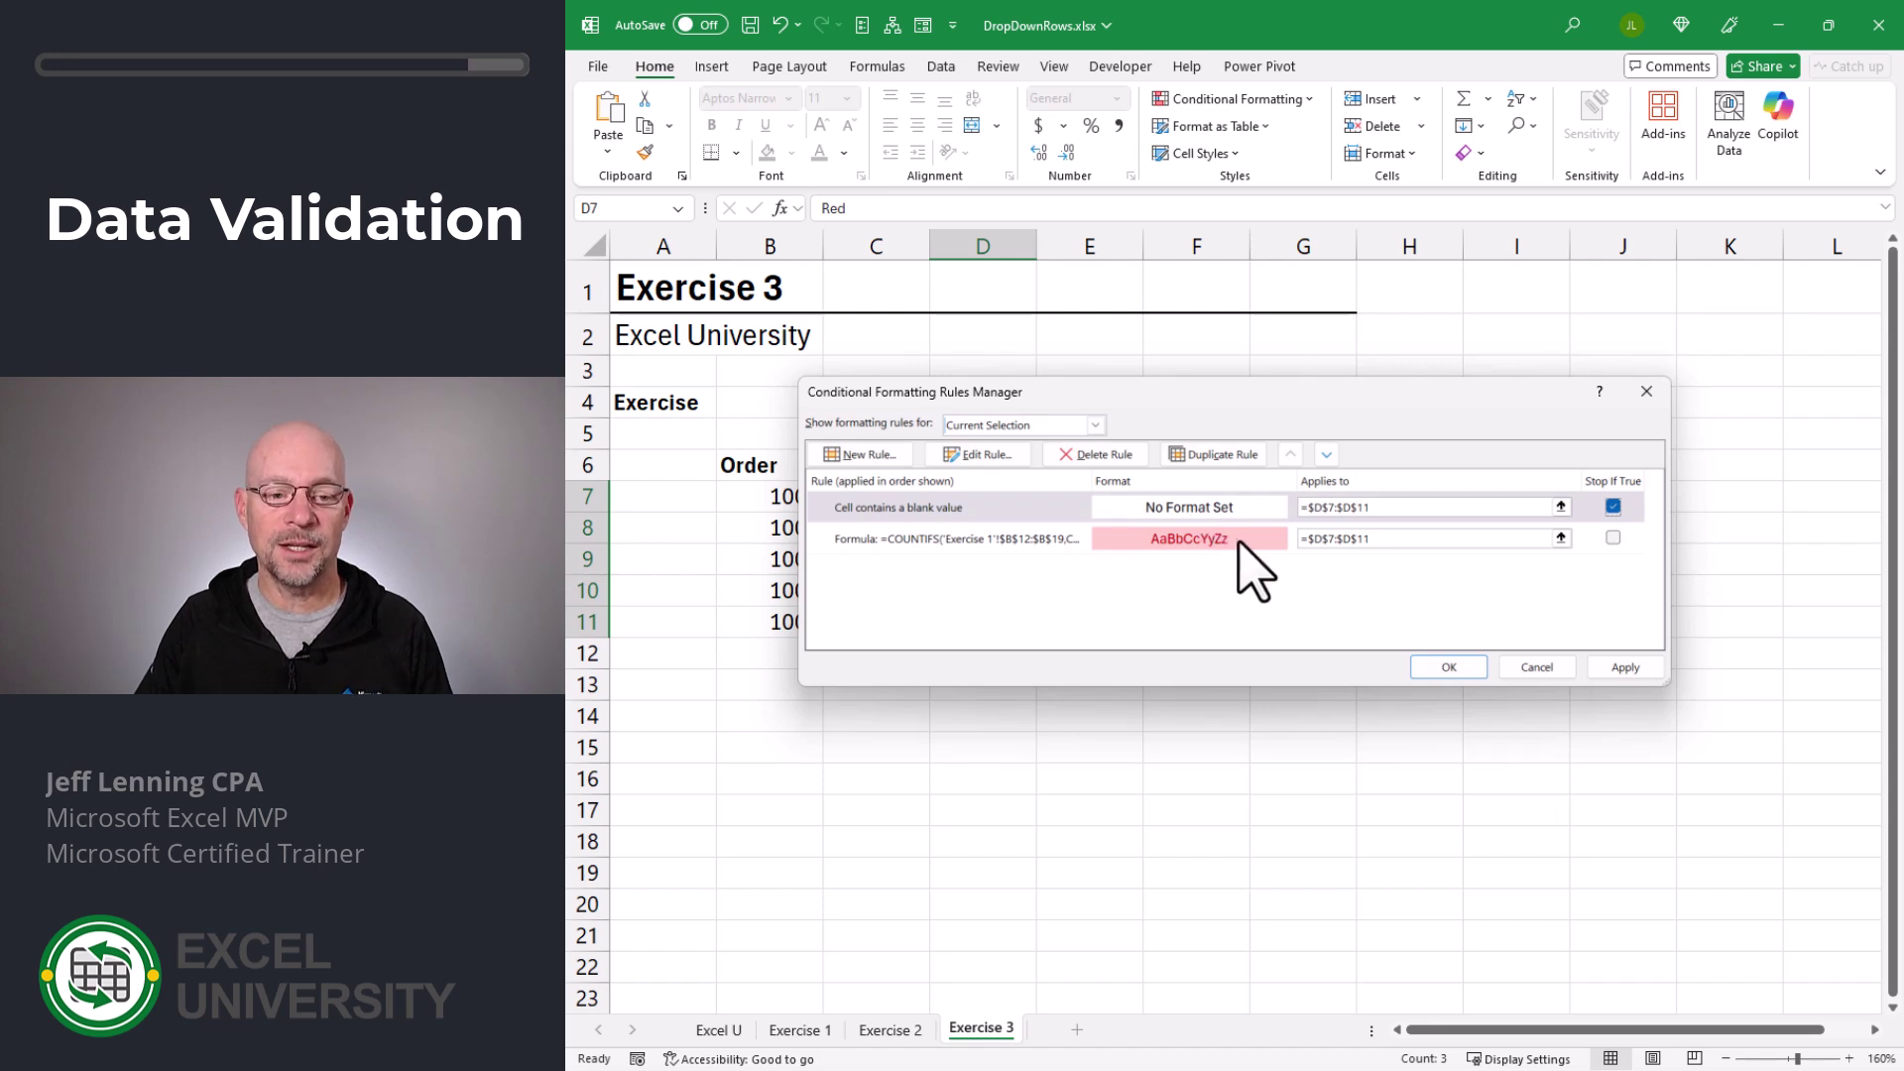
{"action": "left_click", "coordinate": [1449, 666]}
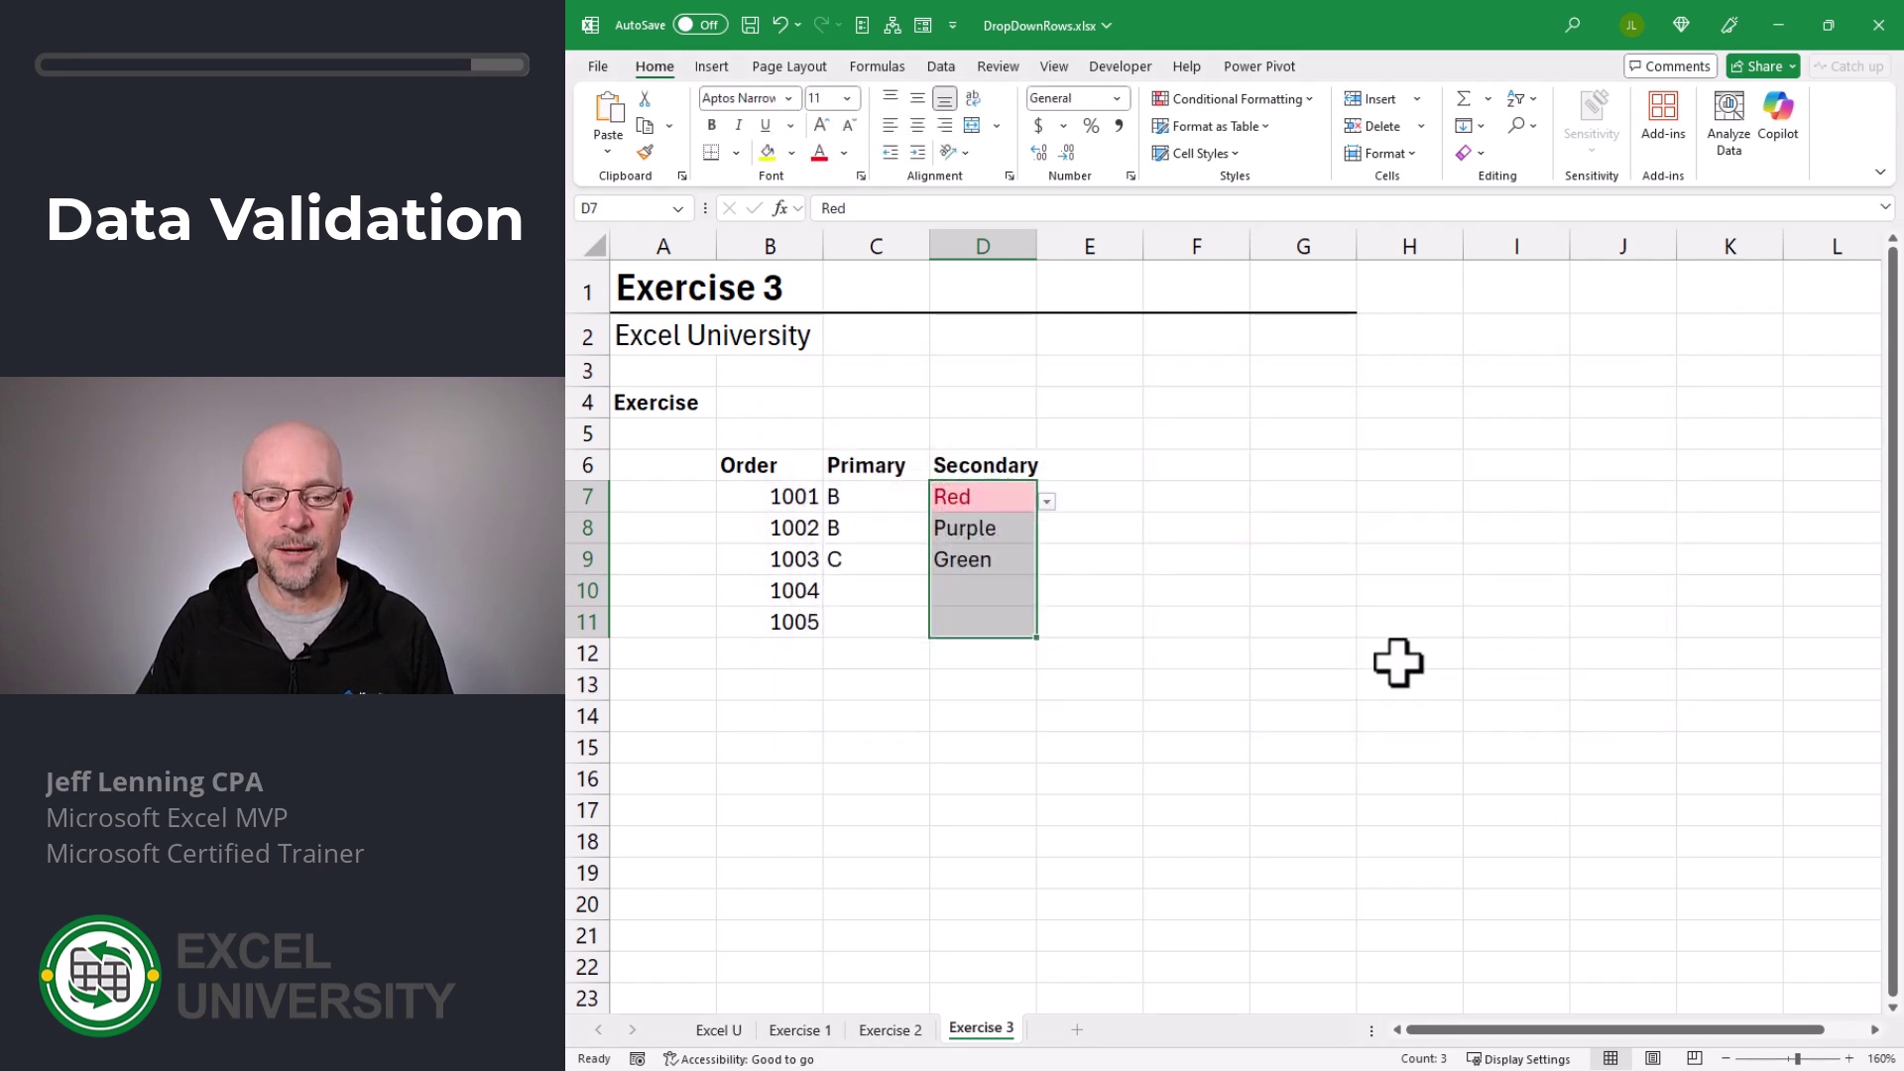
Step: Clear C7:D9, then set order 1001 to A with Yellow
{"action": "key", "text": "Delete"}
{"action": "left_click_drag", "start_coordinate": [863, 496], "coordinate": [863, 556]}
{"action": "key", "text": "Delete"}
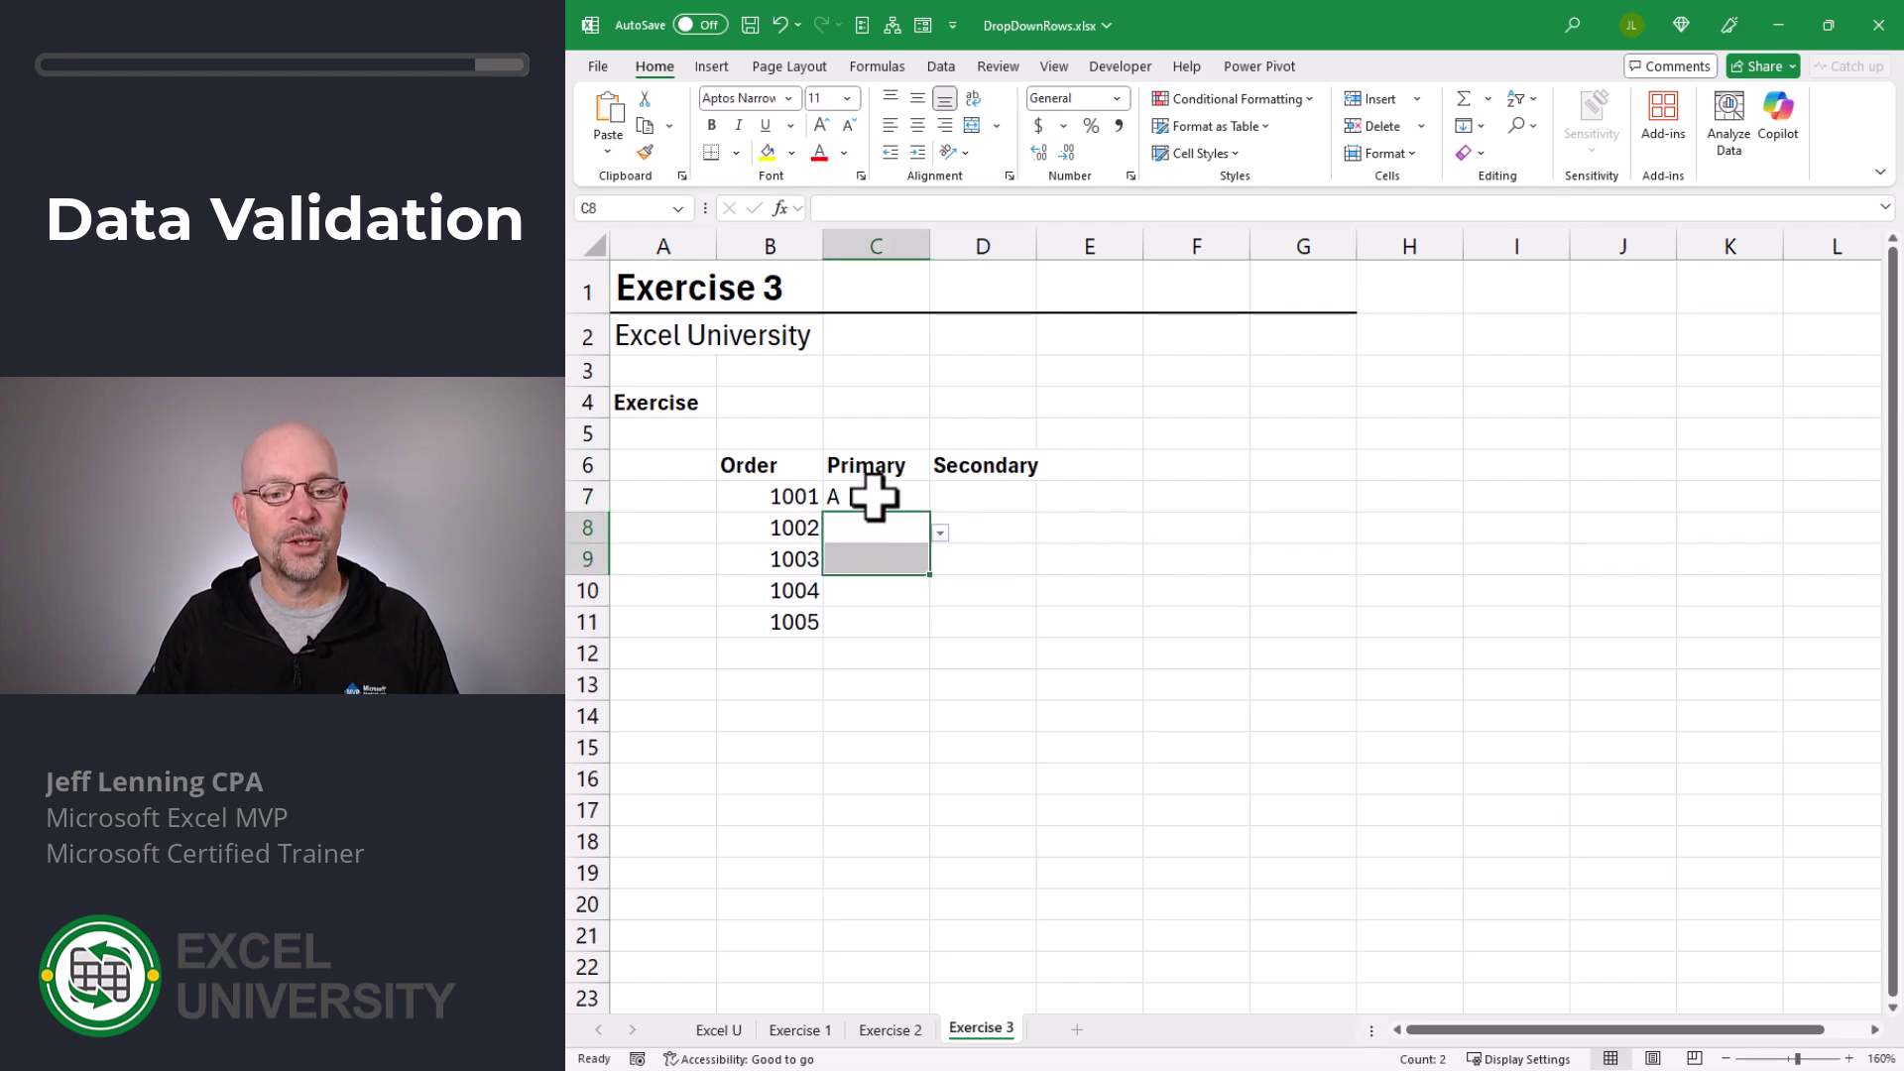
{"action": "left_click", "coordinate": [863, 497]}
{"action": "left_click", "coordinate": [940, 501]}
{"action": "left_click", "coordinate": [855, 523]}
{"action": "left_click", "coordinate": [987, 496]}
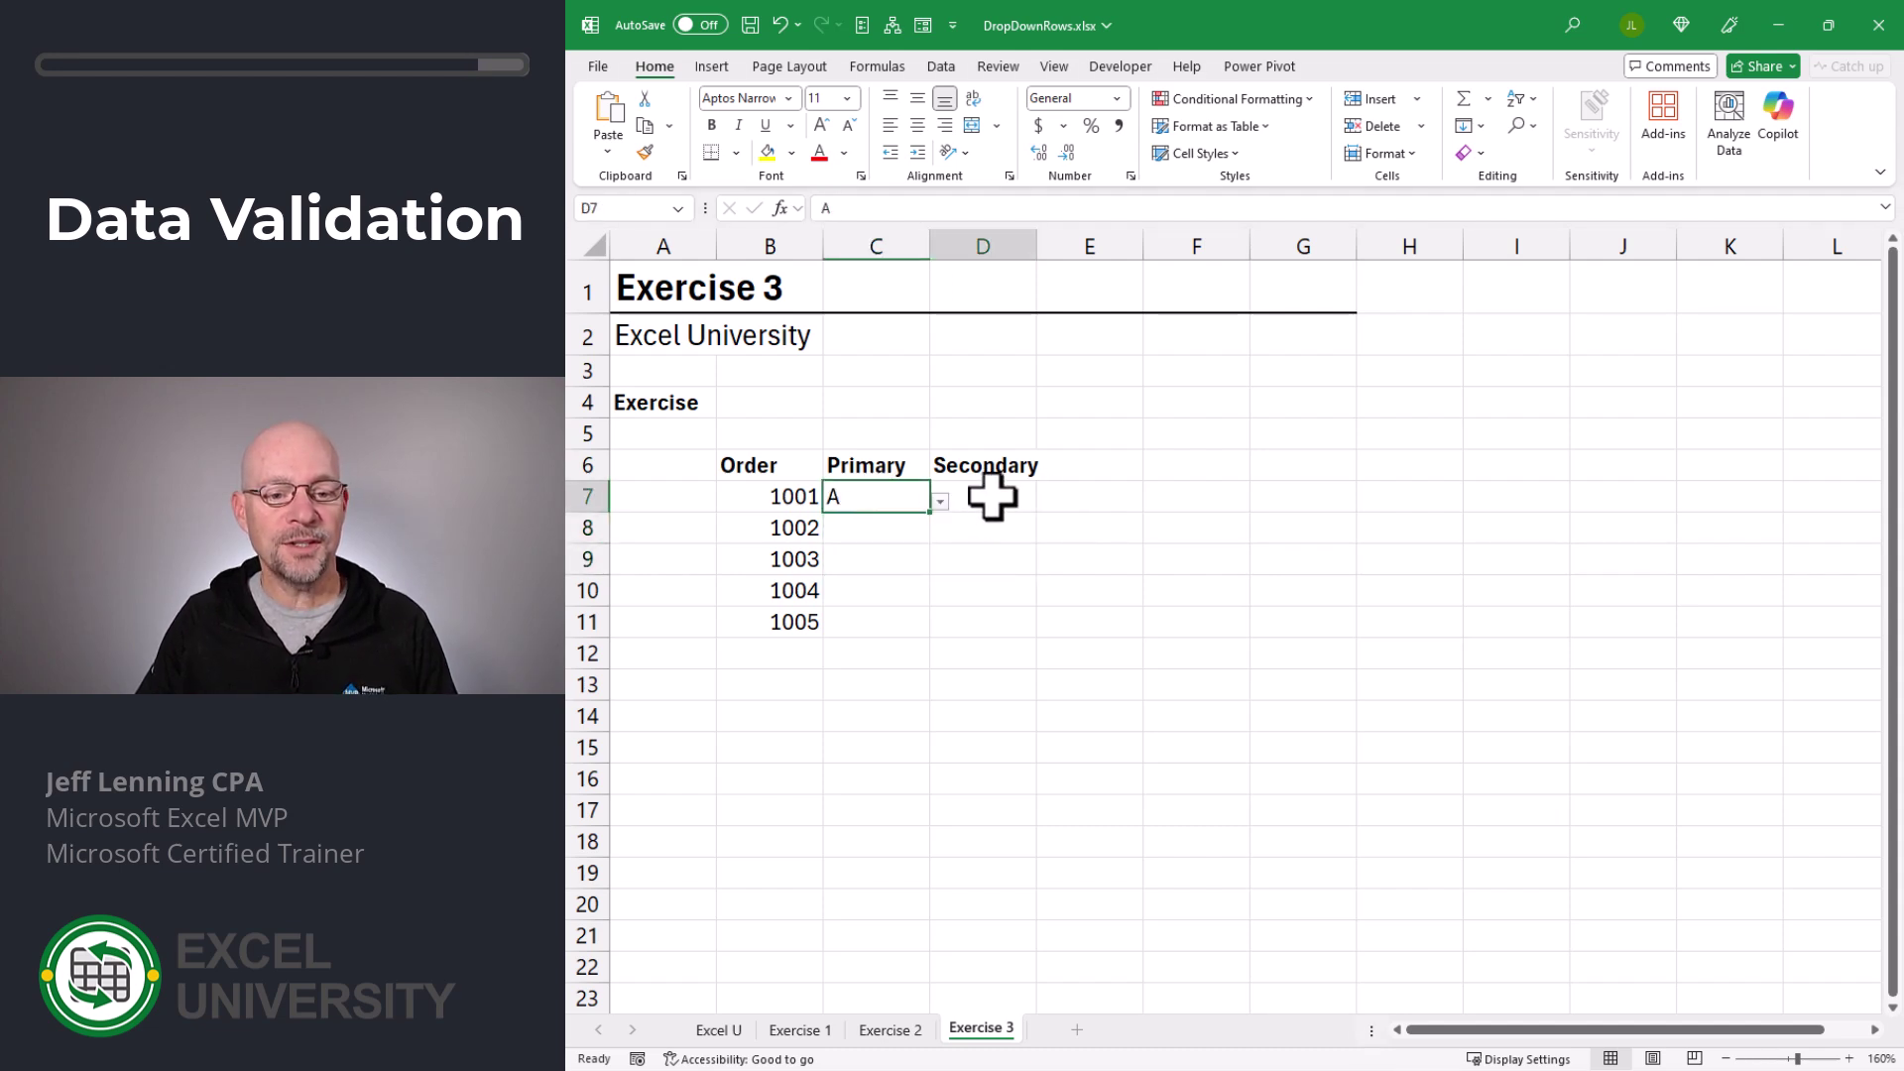
{"action": "left_click", "coordinate": [1047, 501]}
{"action": "left_click", "coordinate": [992, 565]}
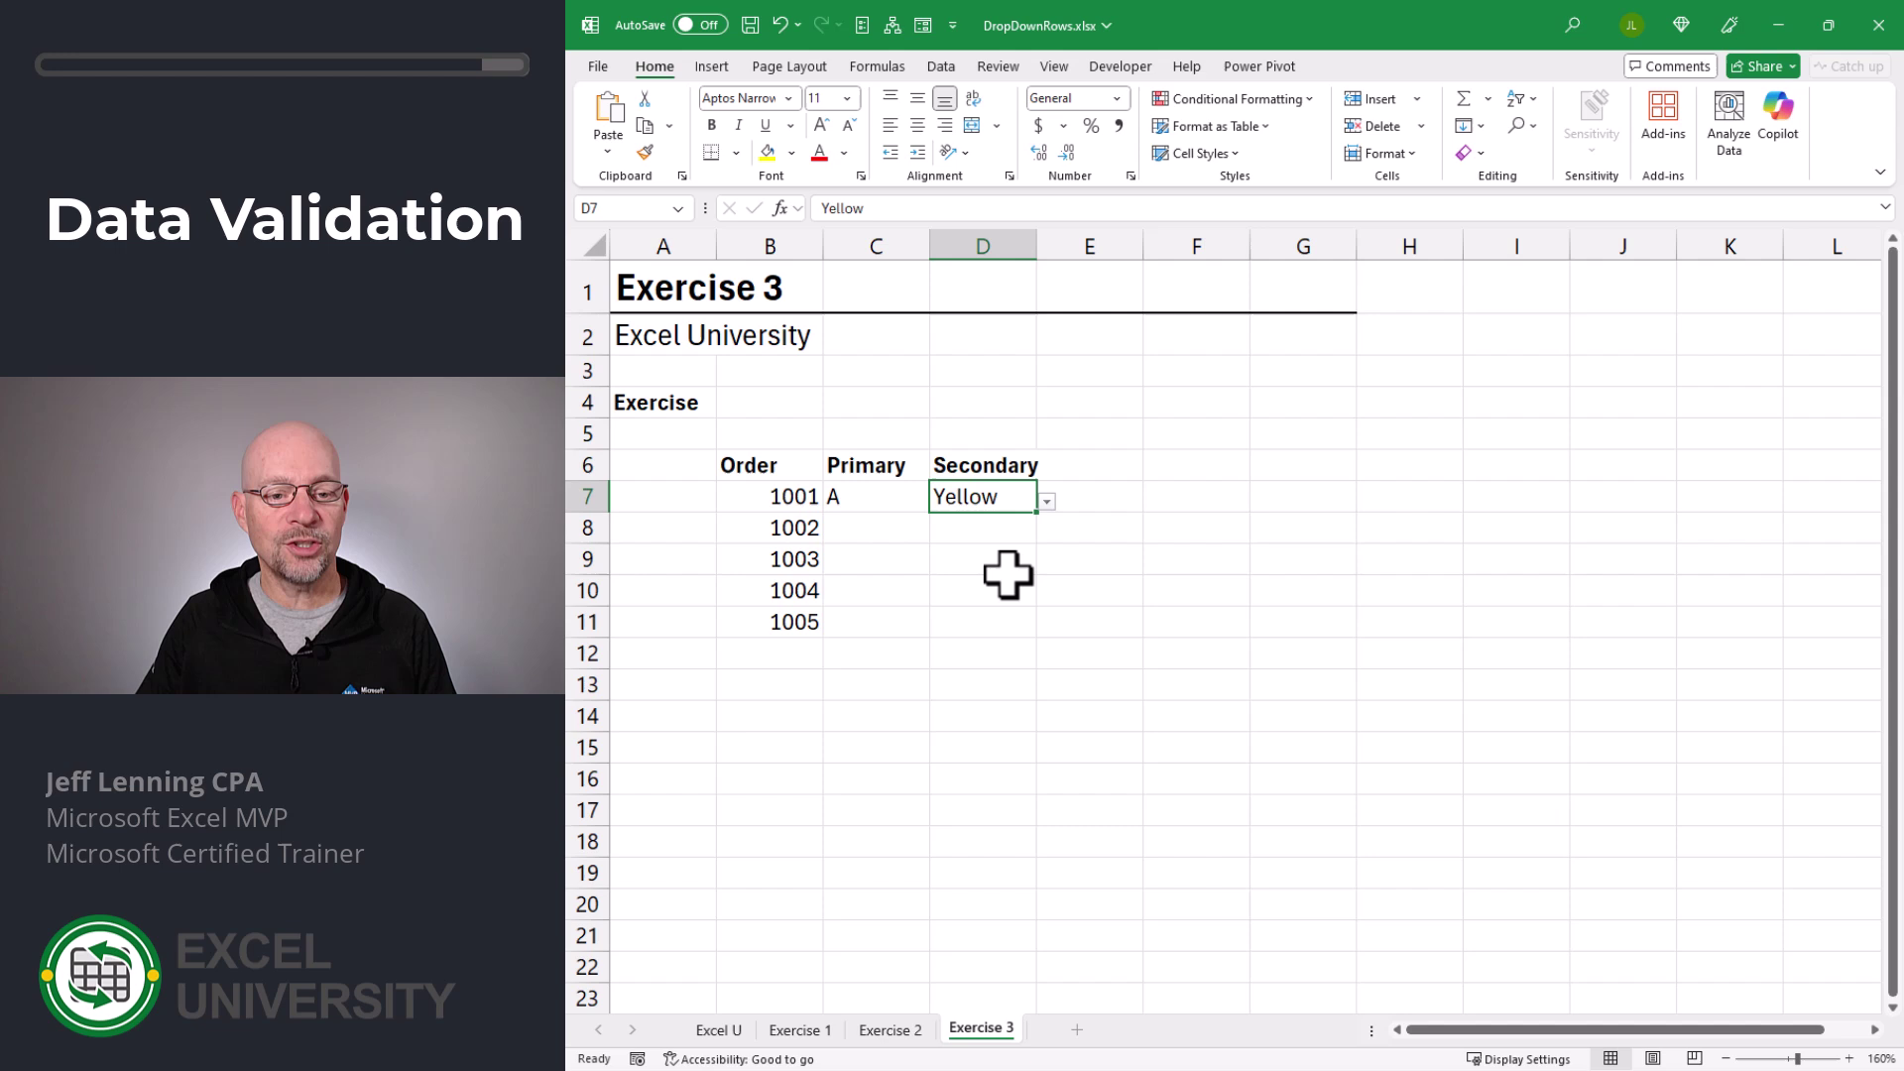
Step: Change order 1001's Primary to B and replace the invalid Yellow with Purple
{"action": "left_click", "coordinate": [892, 498]}
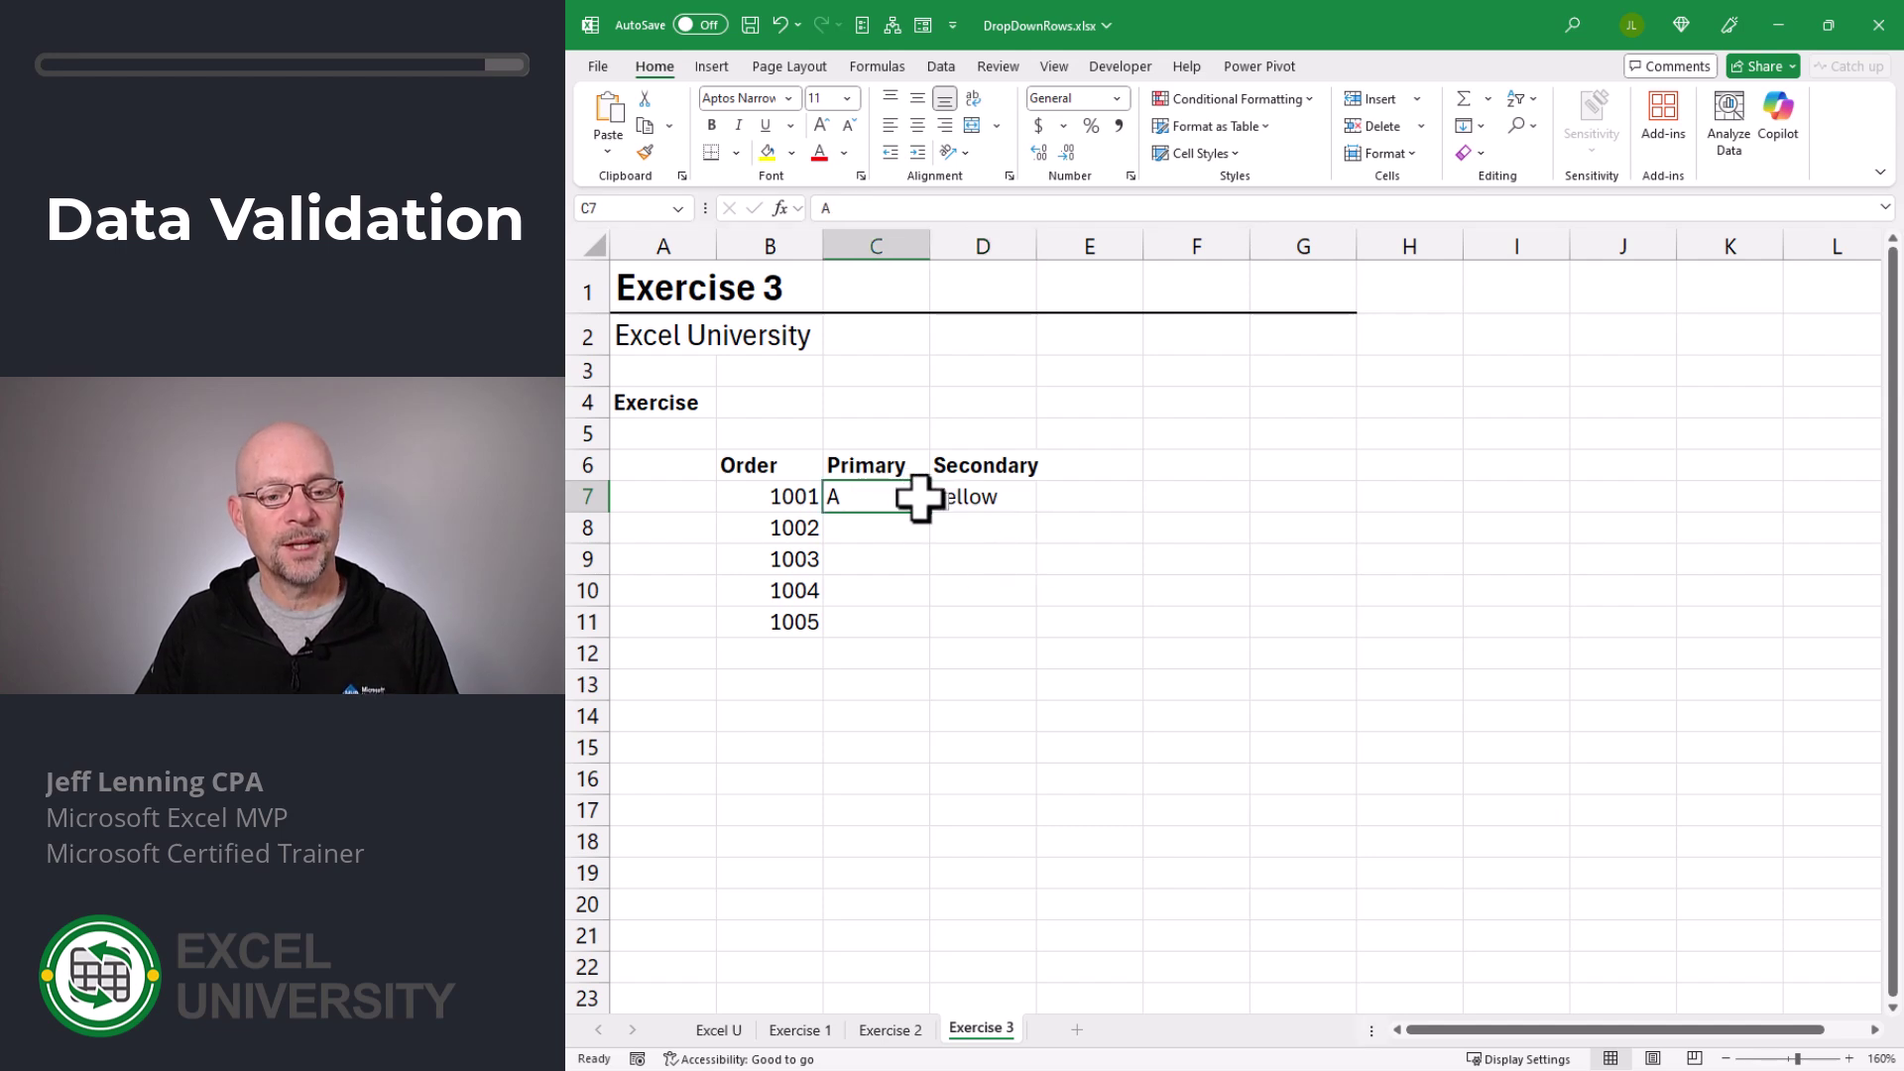
{"action": "left_click", "coordinate": [939, 501]}
{"action": "left_click", "coordinate": [855, 540]}
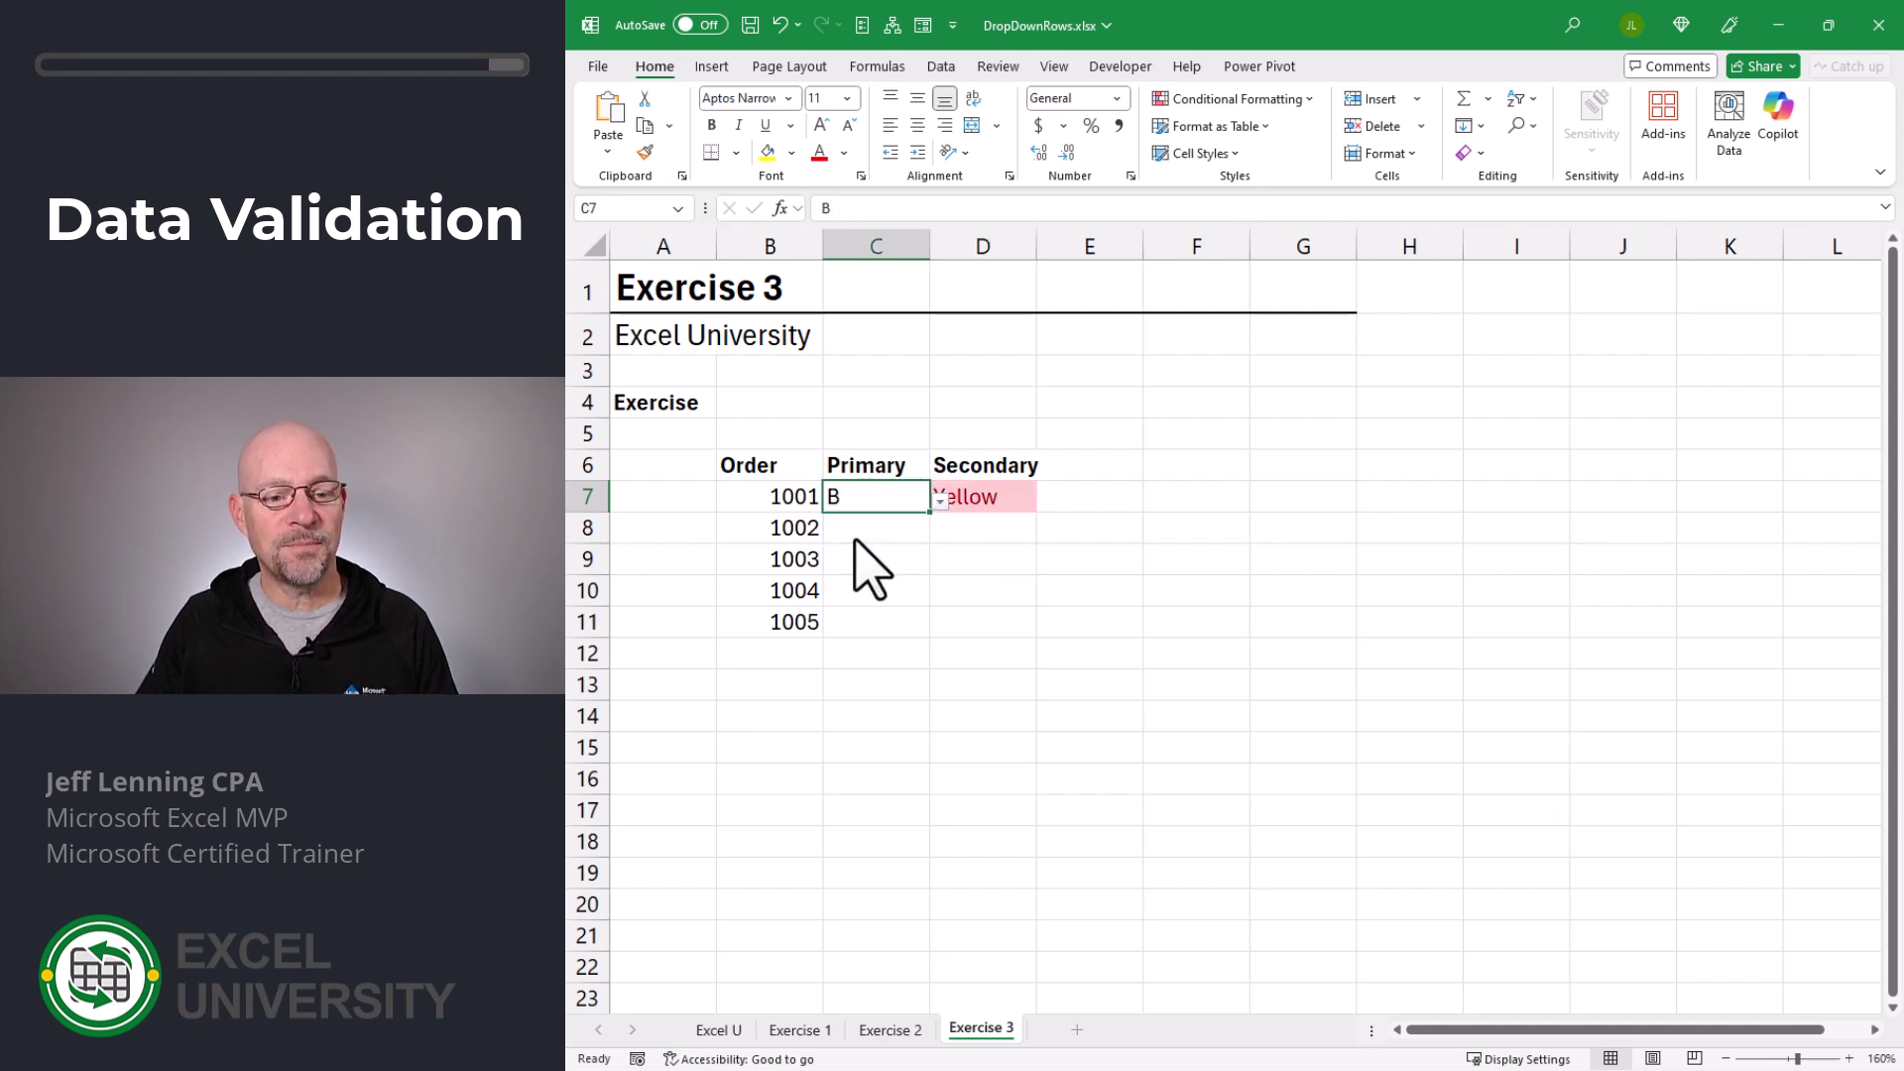
{"action": "left_click", "coordinate": [1013, 496]}
{"action": "left_click", "coordinate": [1046, 501]}
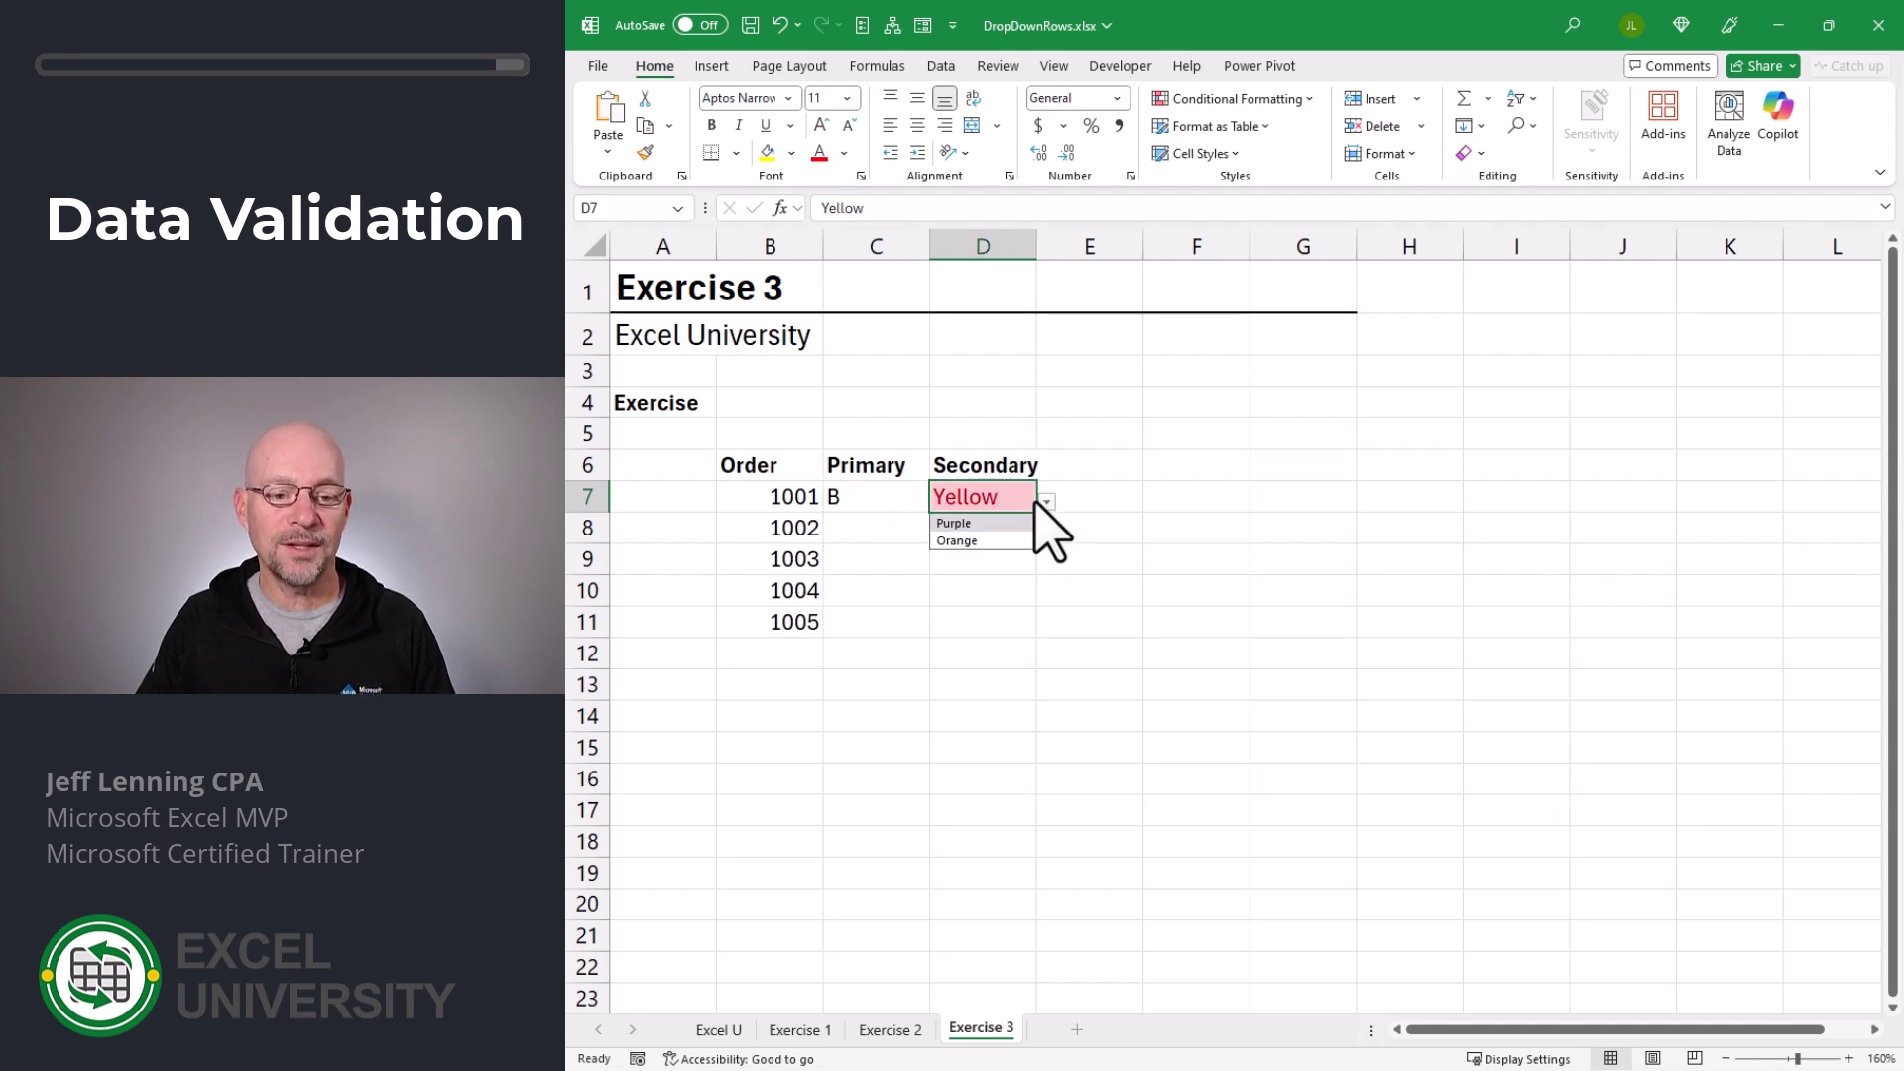
{"action": "left_click", "coordinate": [977, 526]}
Step: Set order 1002 to Primary C with Secondary Green
{"action": "left_click", "coordinate": [898, 530]}
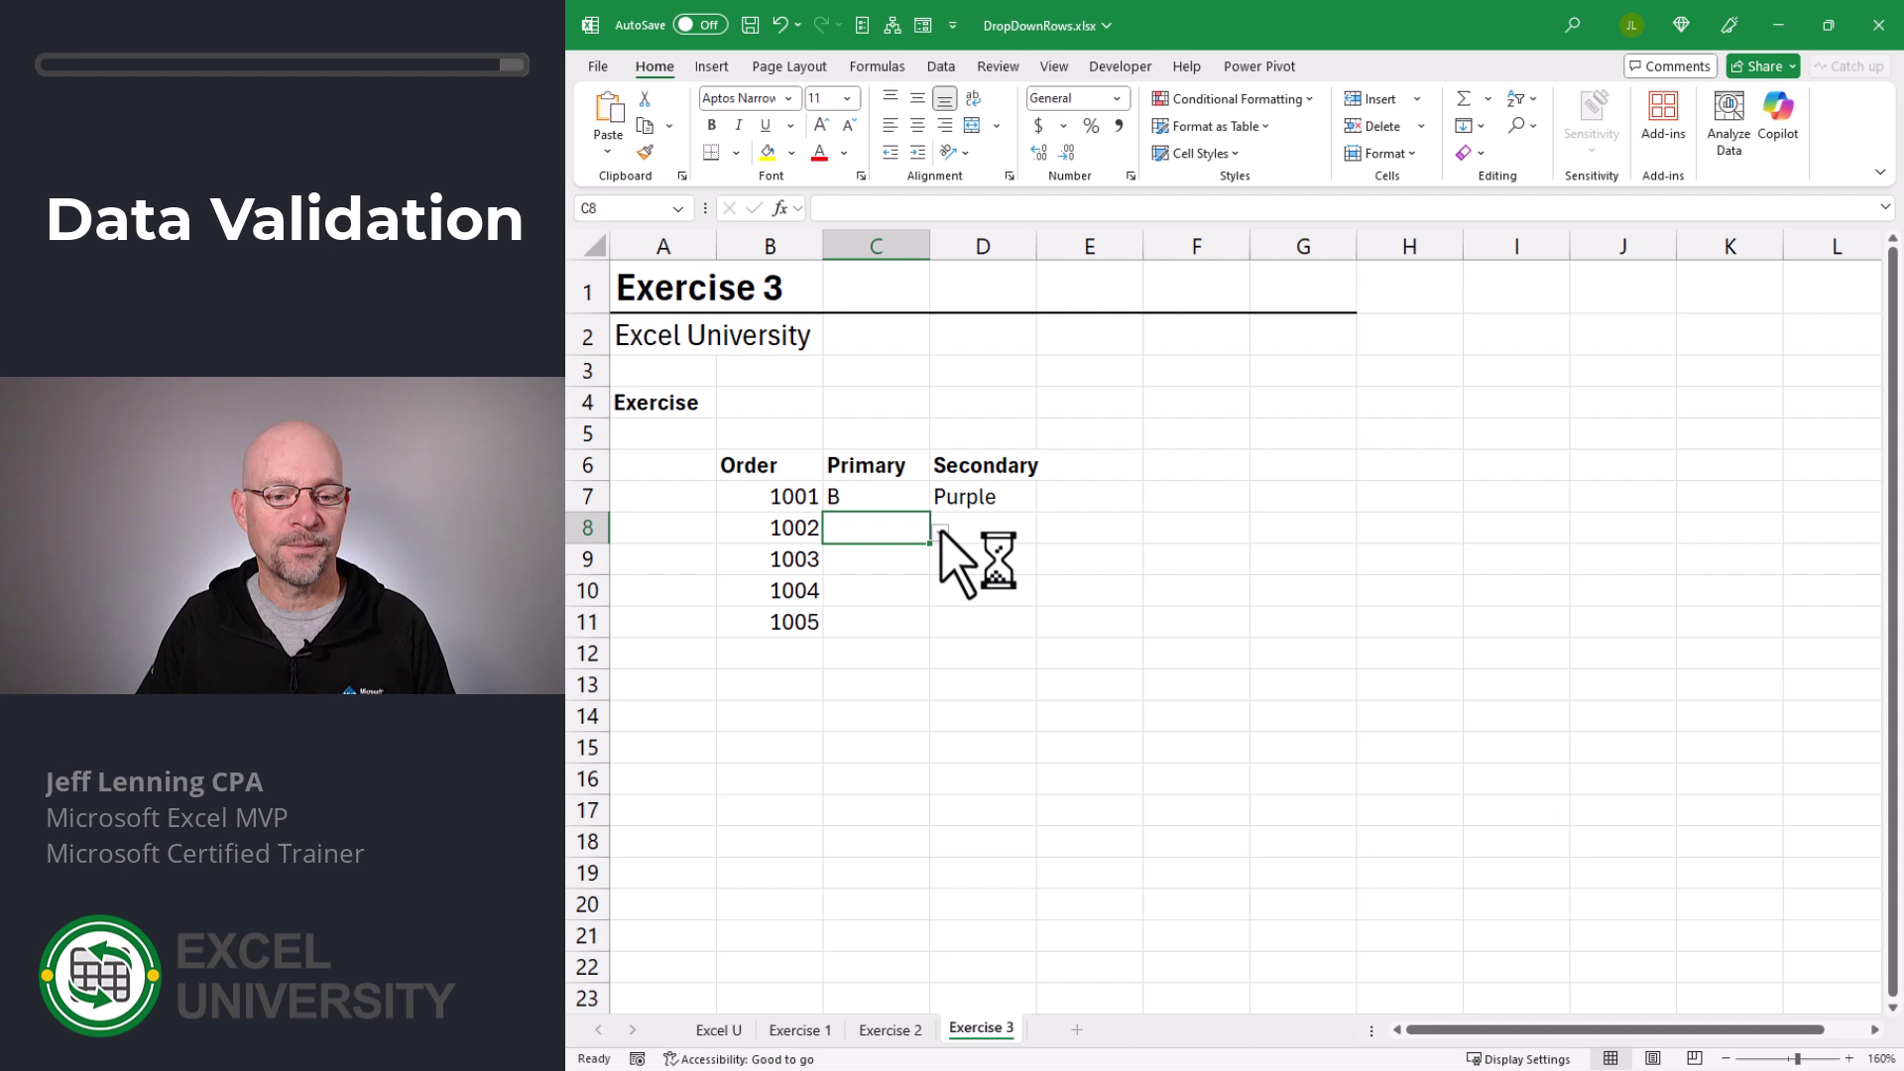
{"action": "left_click", "coordinate": [939, 532]}
{"action": "left_click", "coordinate": [868, 590]}
{"action": "left_click", "coordinate": [987, 525]}
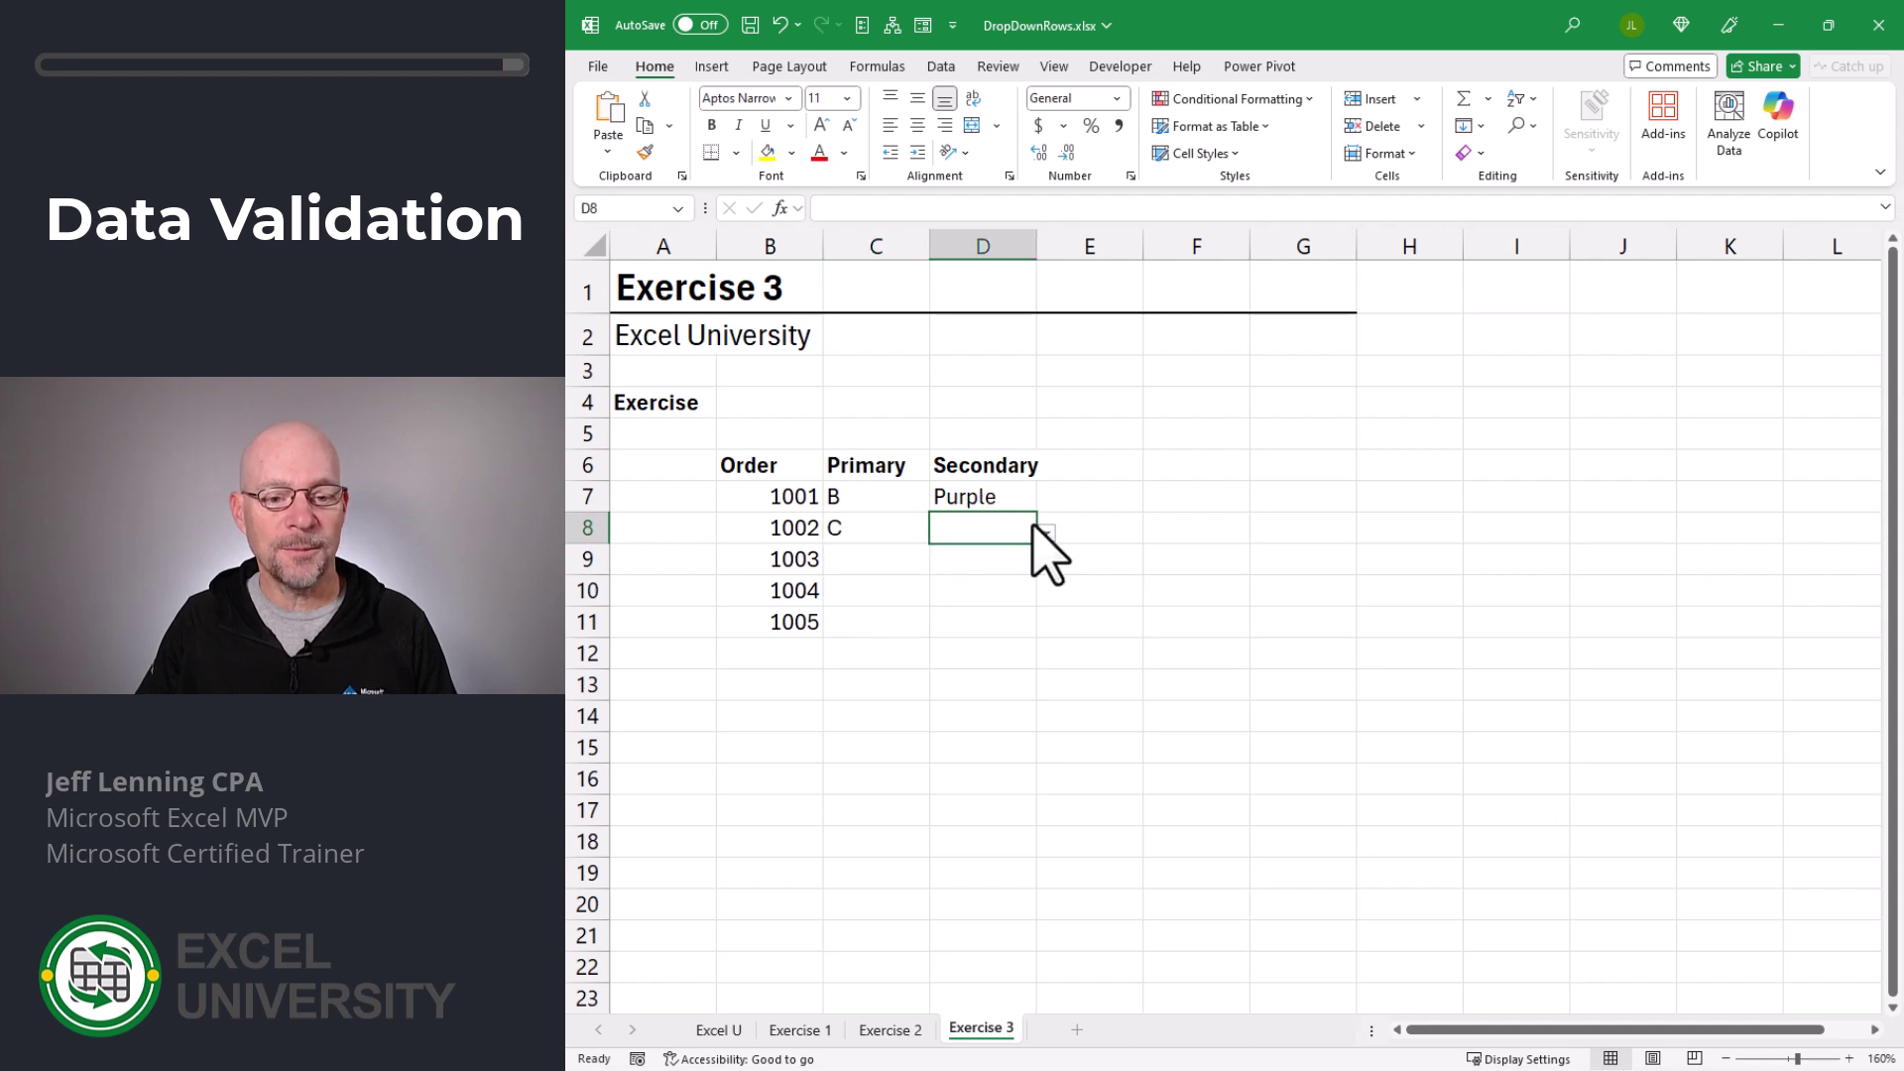
{"action": "left_click", "coordinate": [1046, 533]}
{"action": "left_click", "coordinate": [972, 584]}
Step: Change order 1002's Primary to B and replace the invalid Green with Orange
{"action": "left_click", "coordinate": [918, 530]}
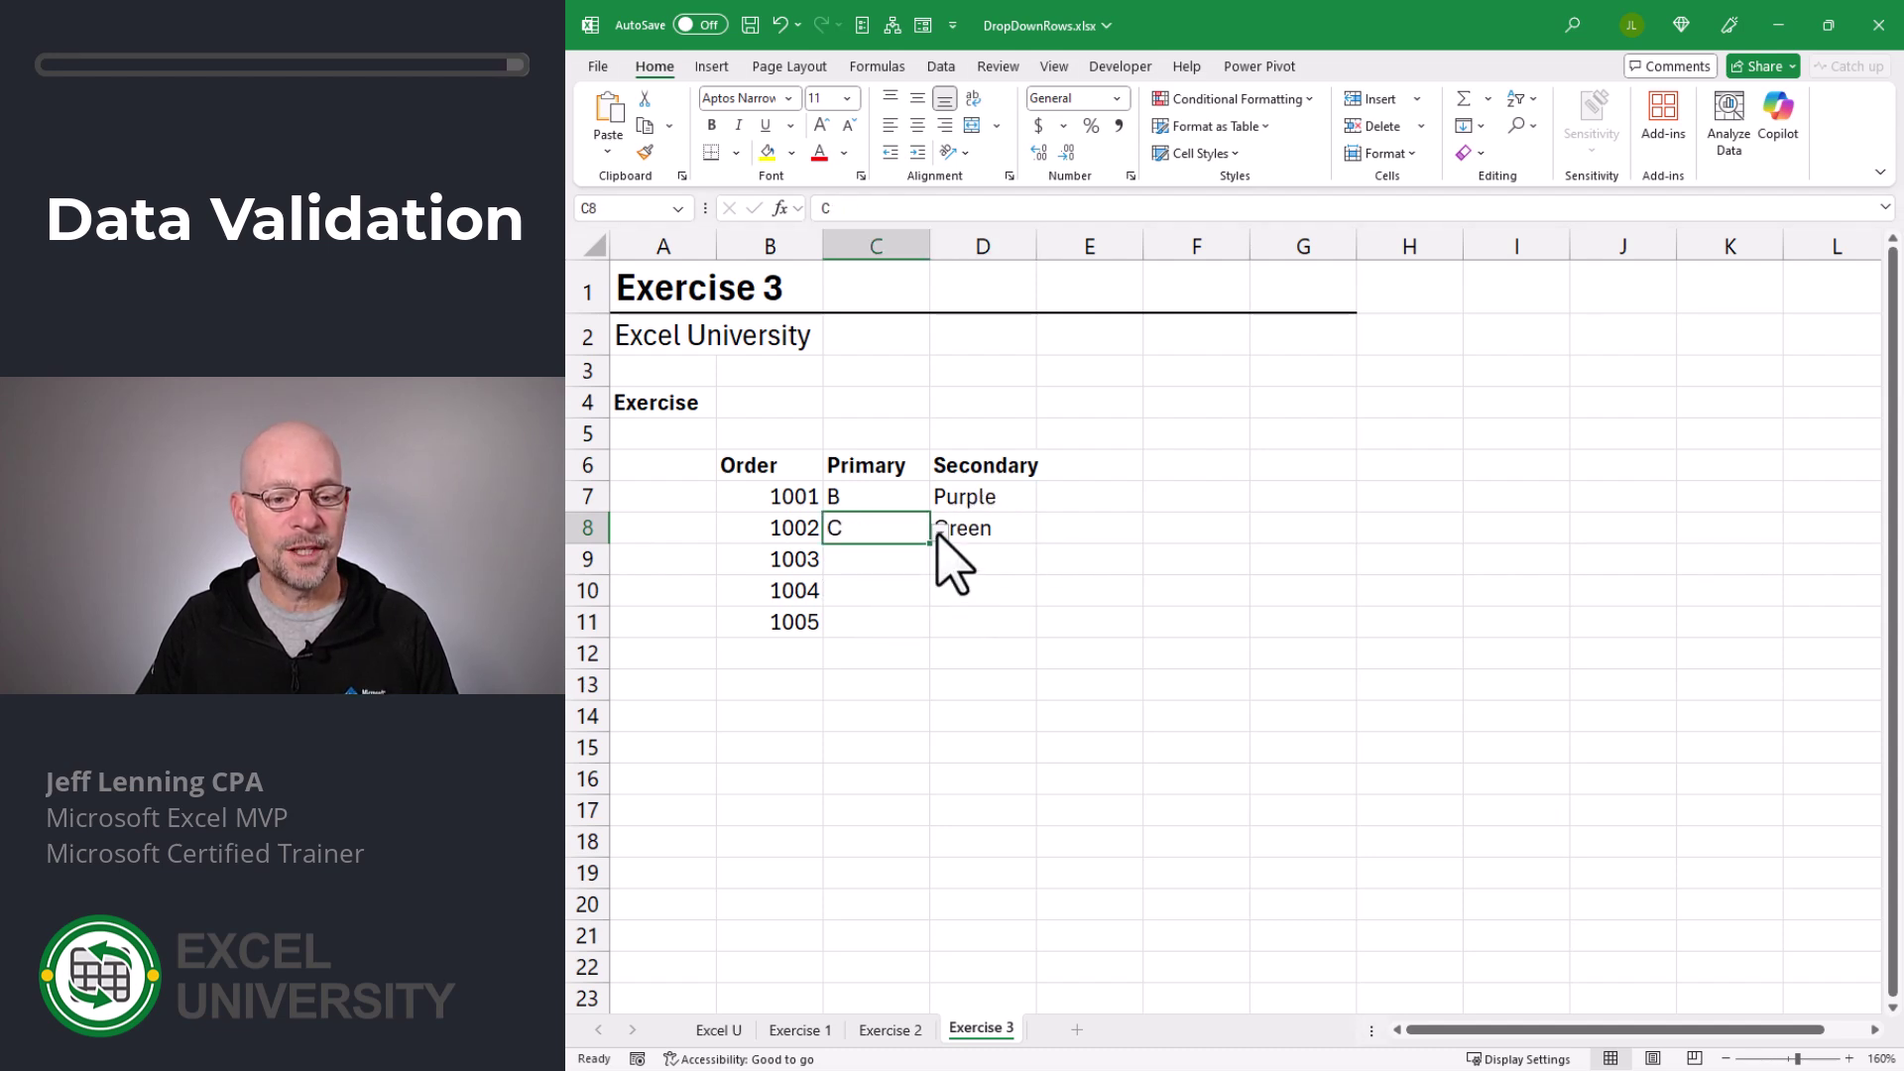
{"action": "left_click", "coordinate": [939, 532]}
{"action": "left_click", "coordinate": [863, 573]}
{"action": "left_click", "coordinate": [985, 526]}
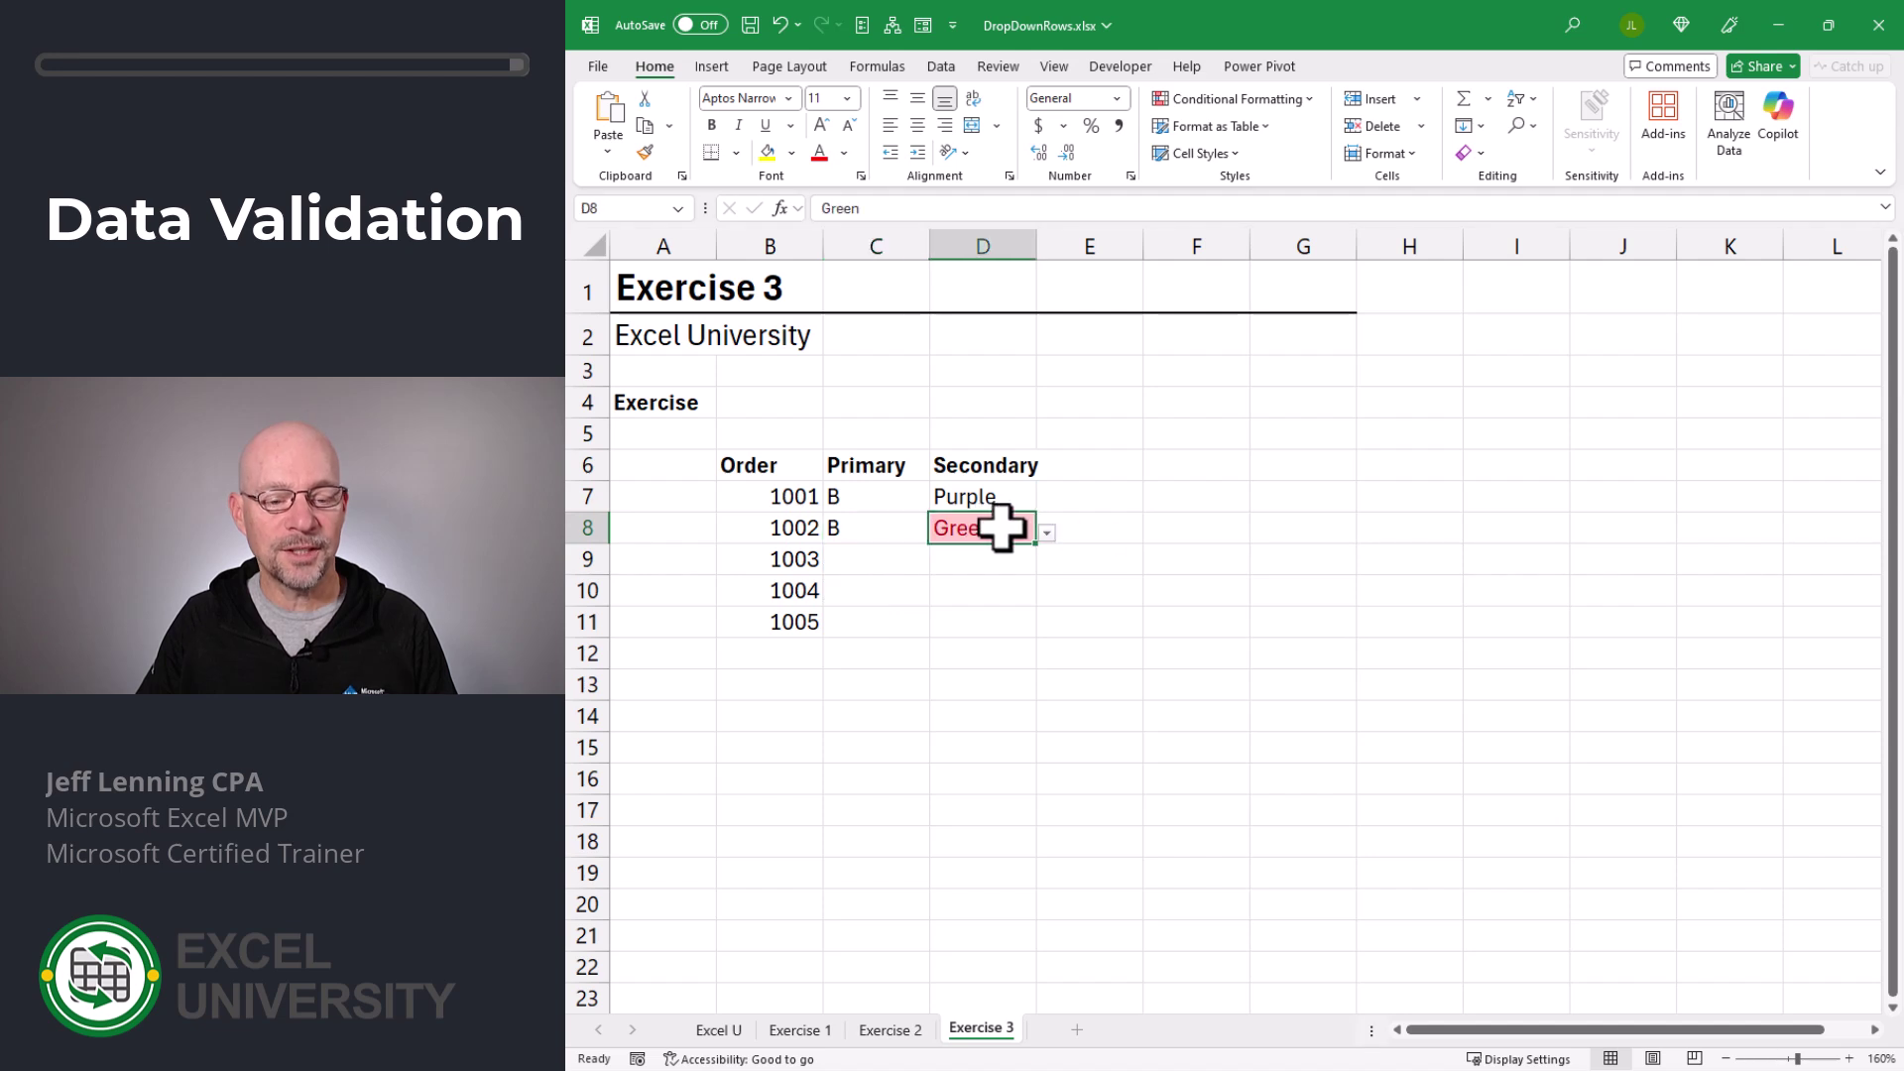
{"action": "left_click", "coordinate": [1046, 533]}
{"action": "left_click", "coordinate": [958, 573]}
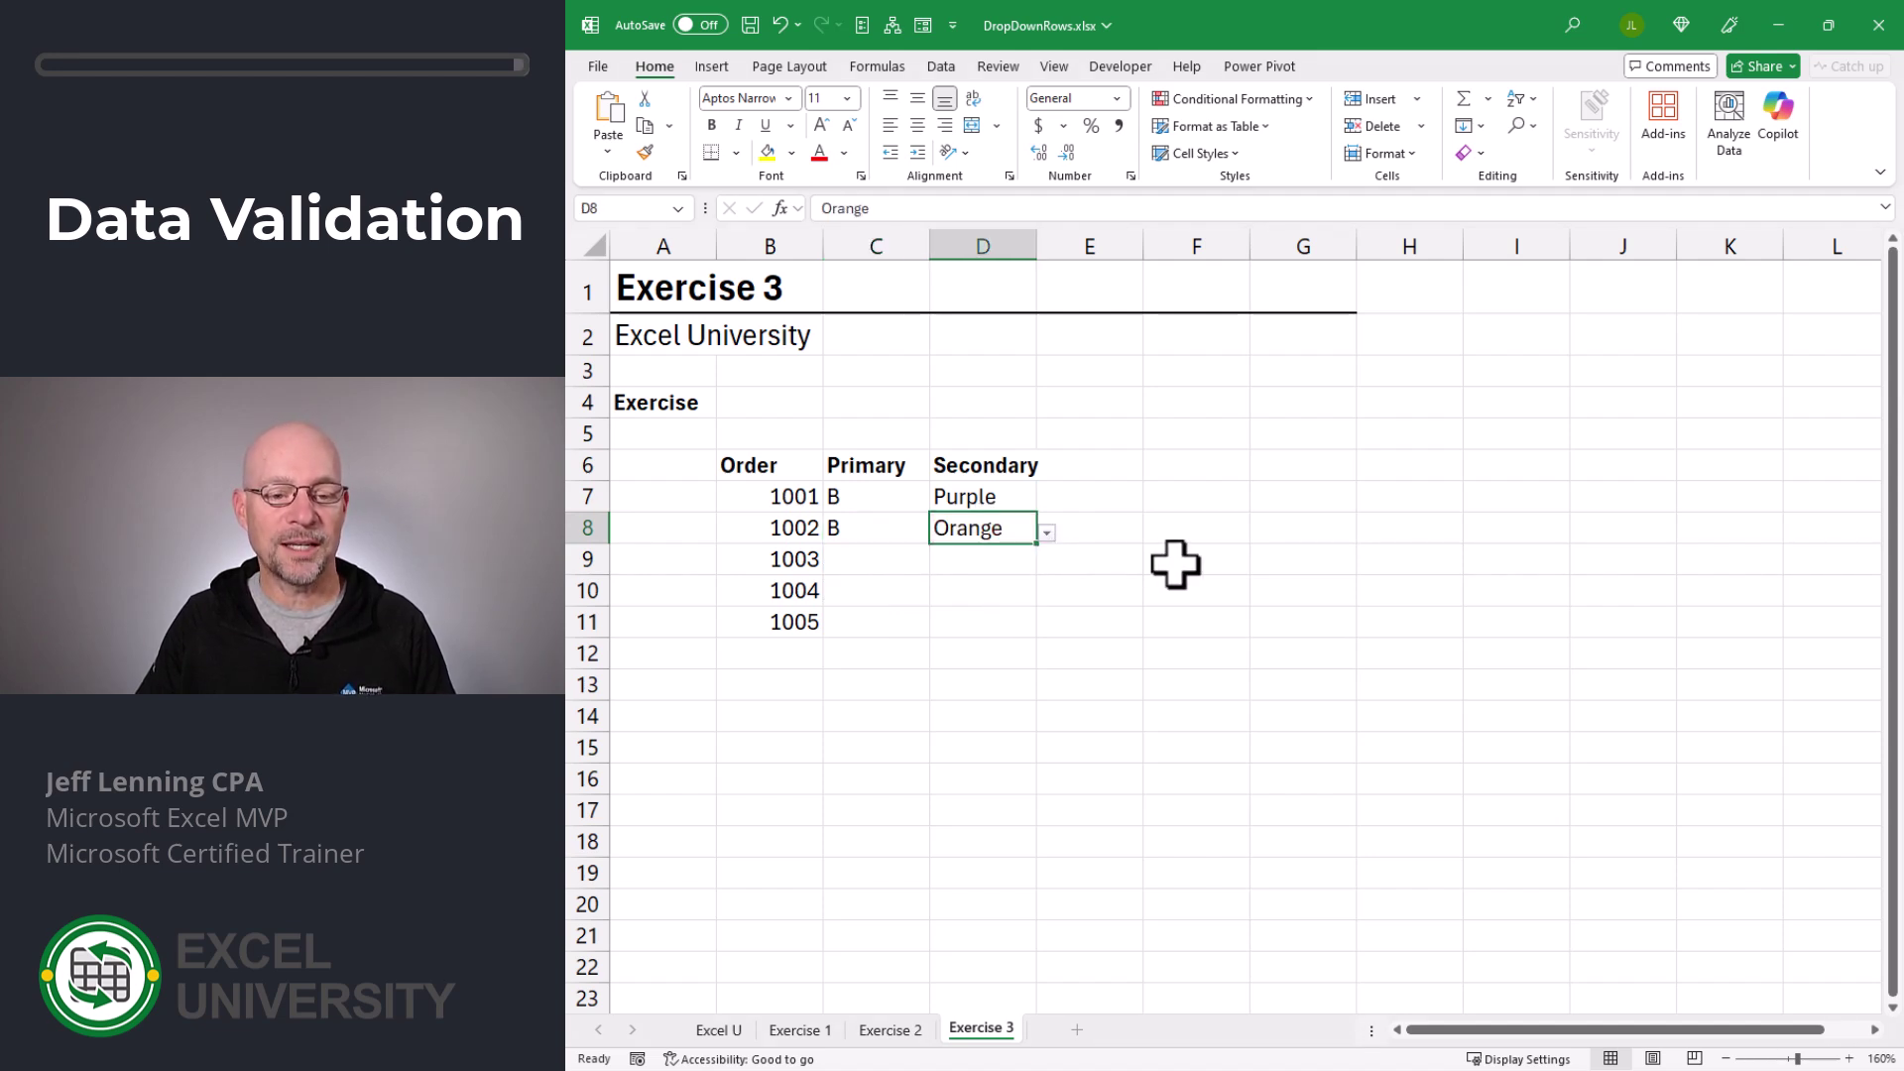